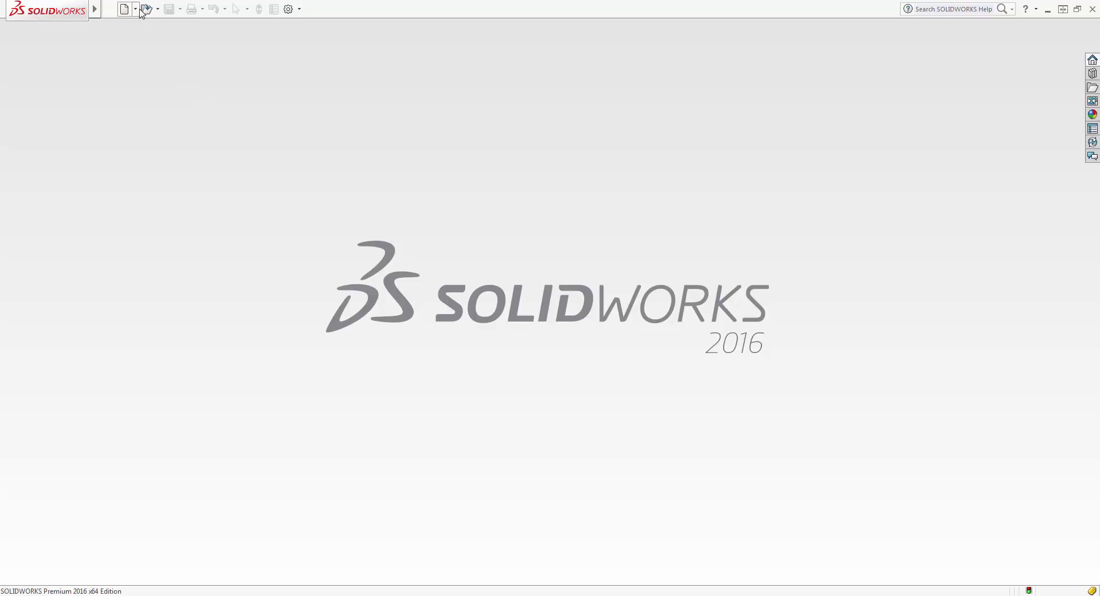
# - Create a new Part document and open a sketch on its Front Plane
pyautogui.click(124, 9)
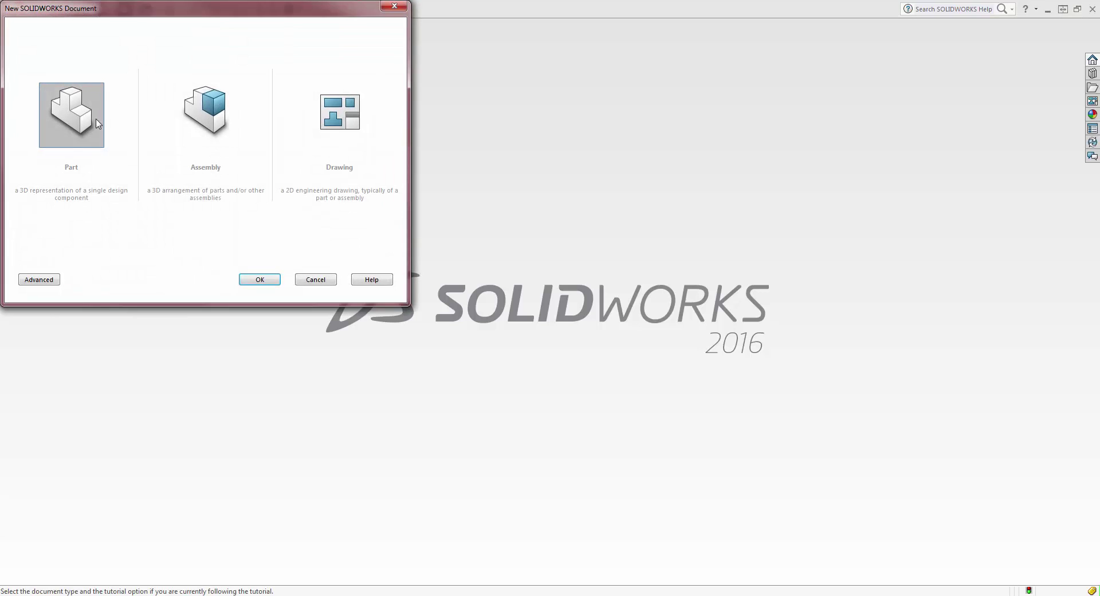
pyautogui.click(255, 280)
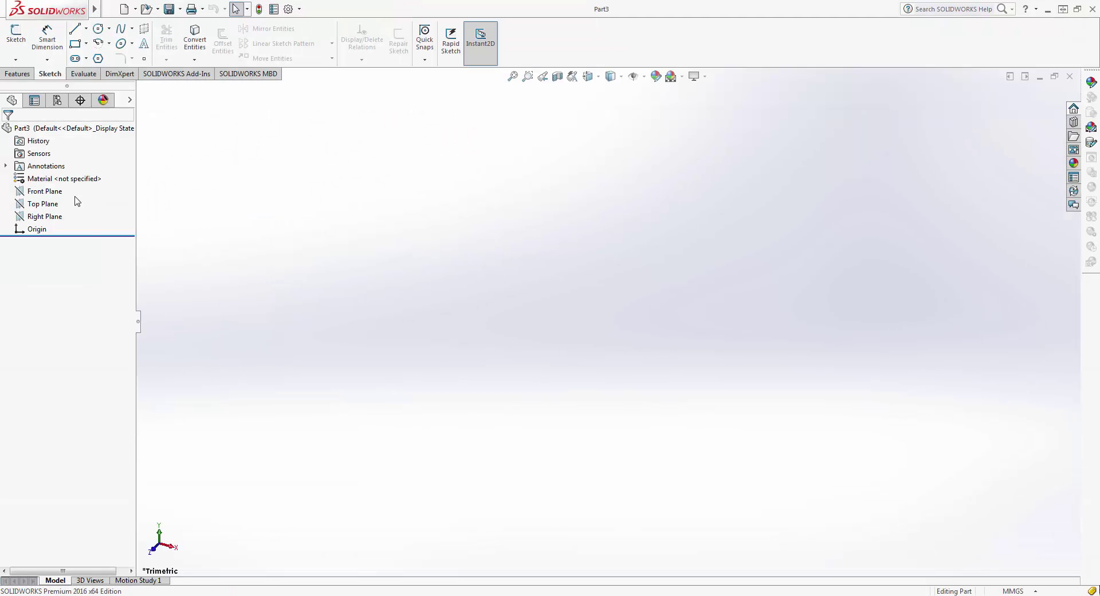
pyautogui.click(45, 191)
pyautogui.click(72, 175)
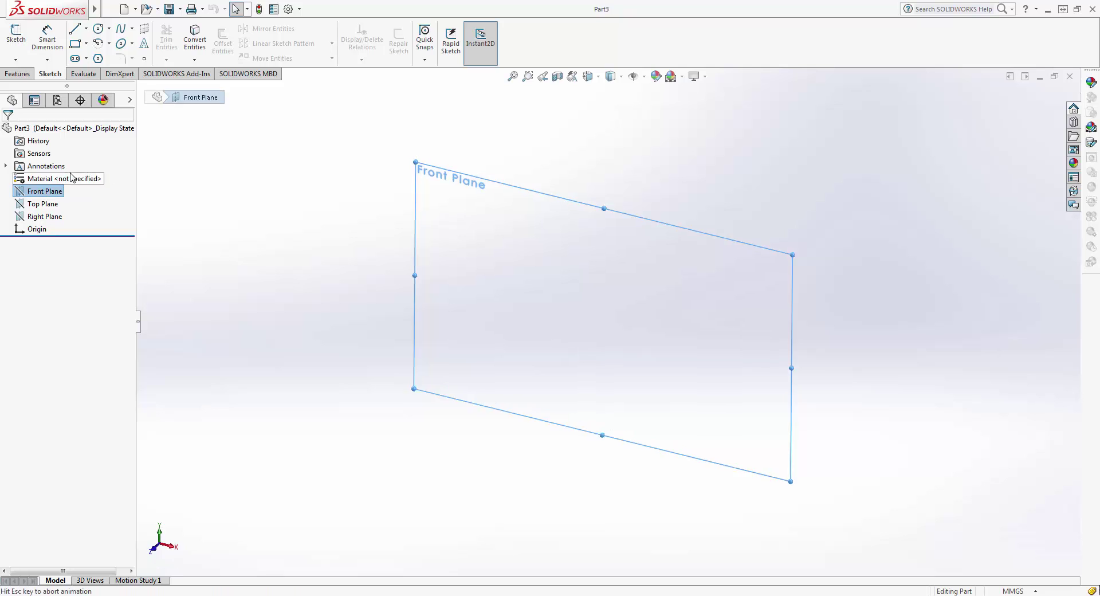
# - Sketch a circle centred on the origin and a second circle directly above it
pyautogui.click(99, 28)
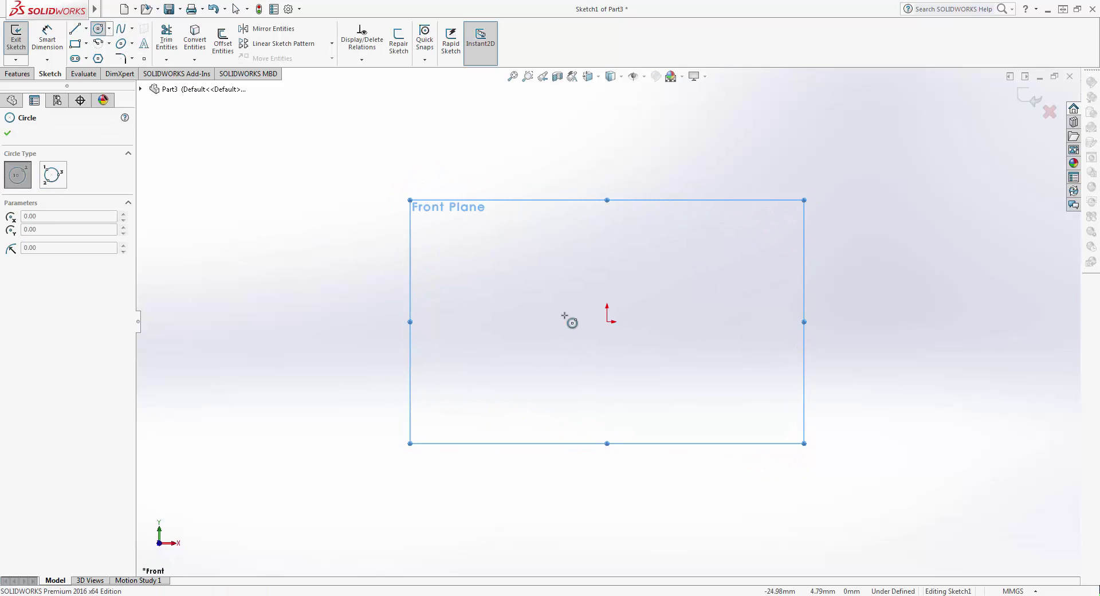
pyautogui.click(607, 321)
pyautogui.click(640, 343)
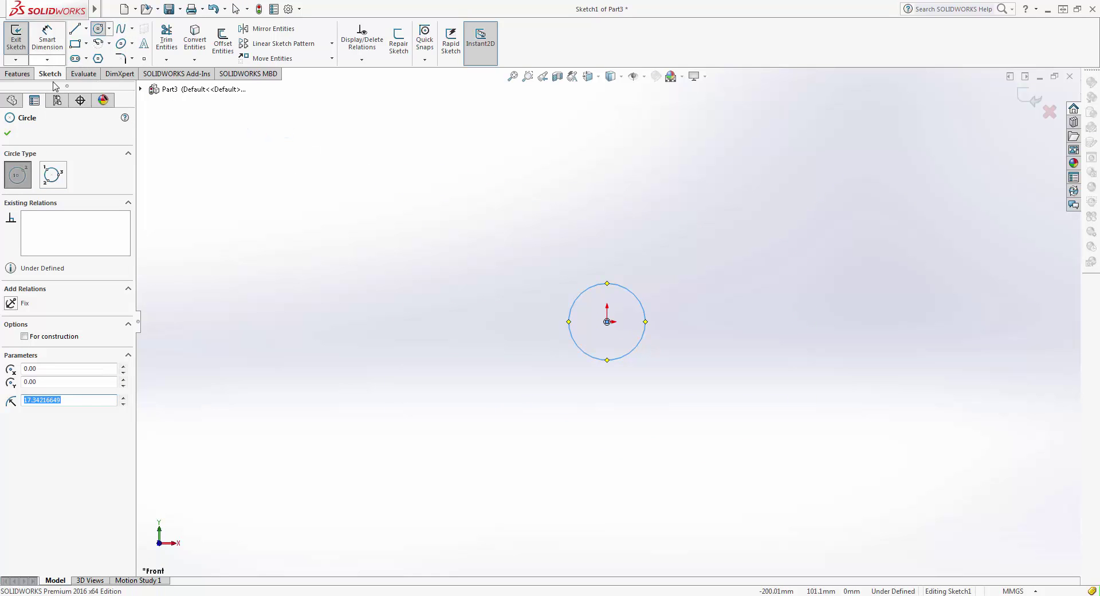
pyautogui.click(7, 133)
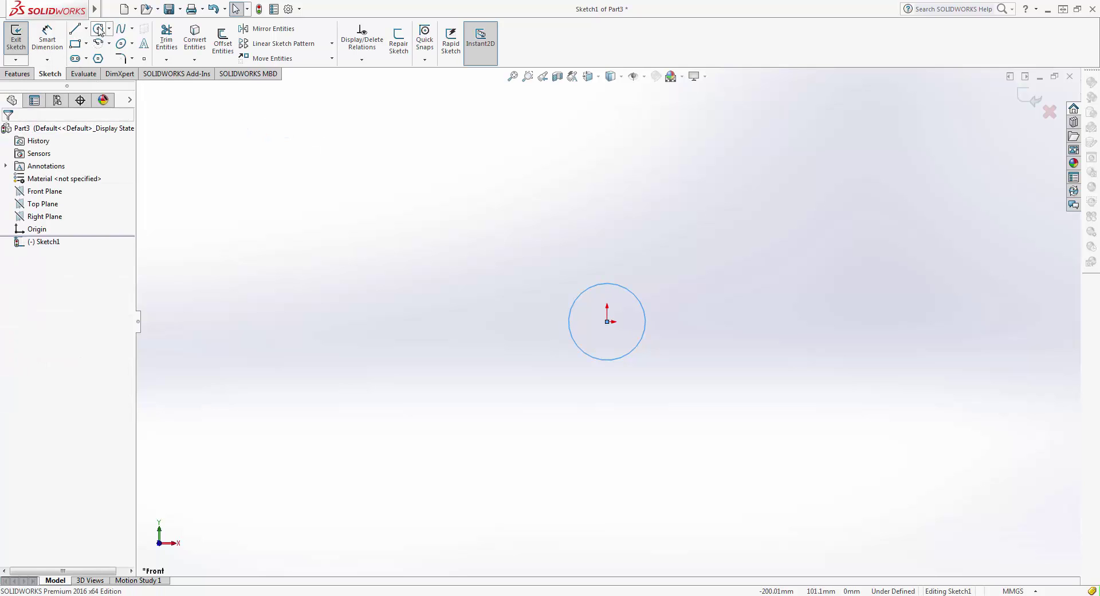
pyautogui.click(99, 28)
pyautogui.click(606, 132)
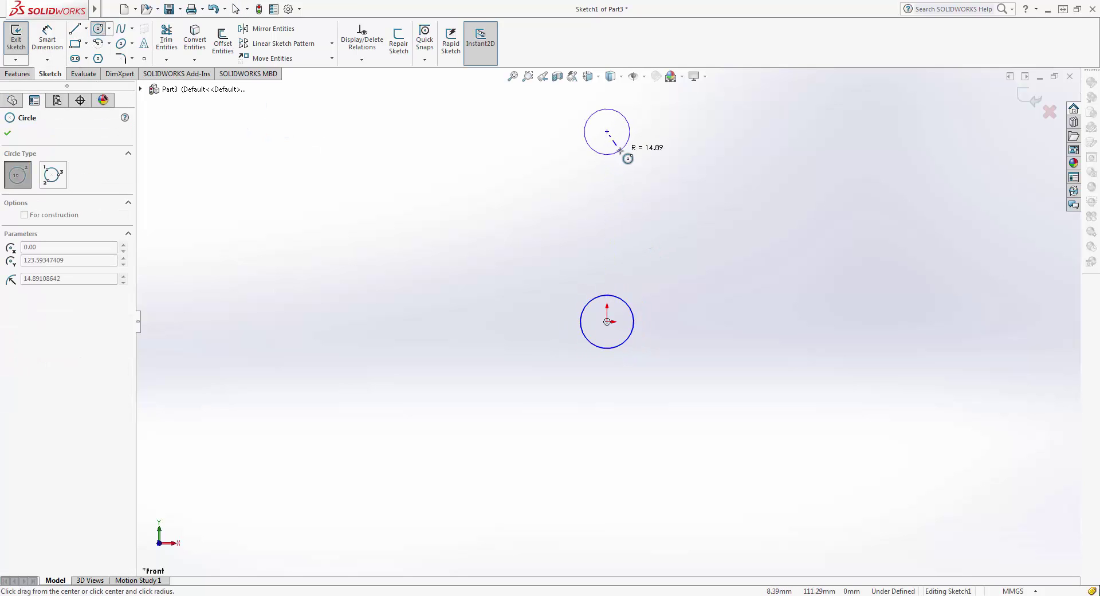
pyautogui.click(621, 151)
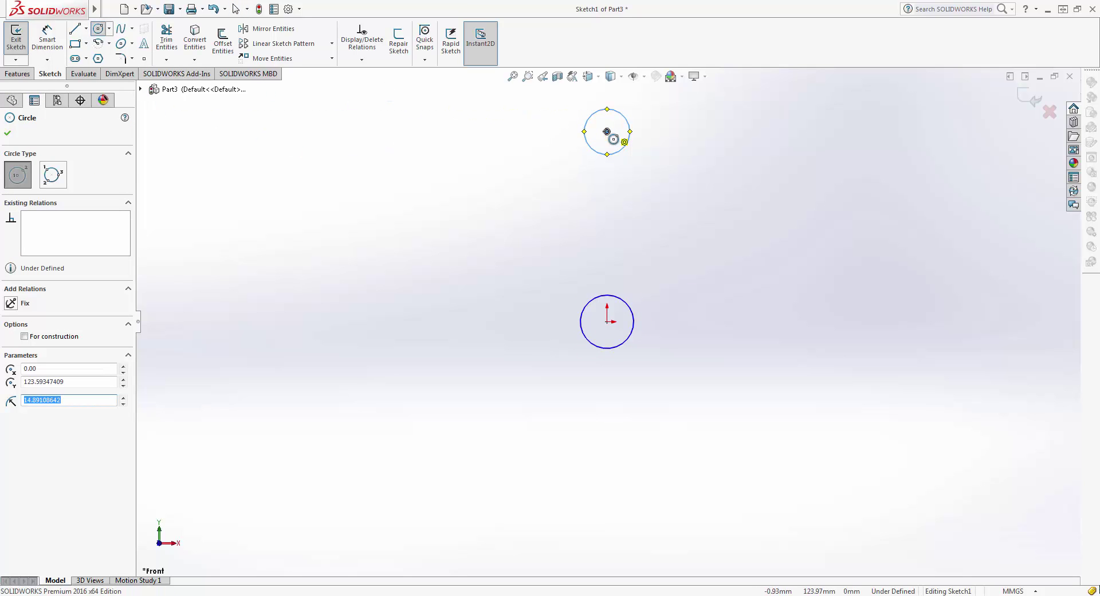
pyautogui.click(7, 133)
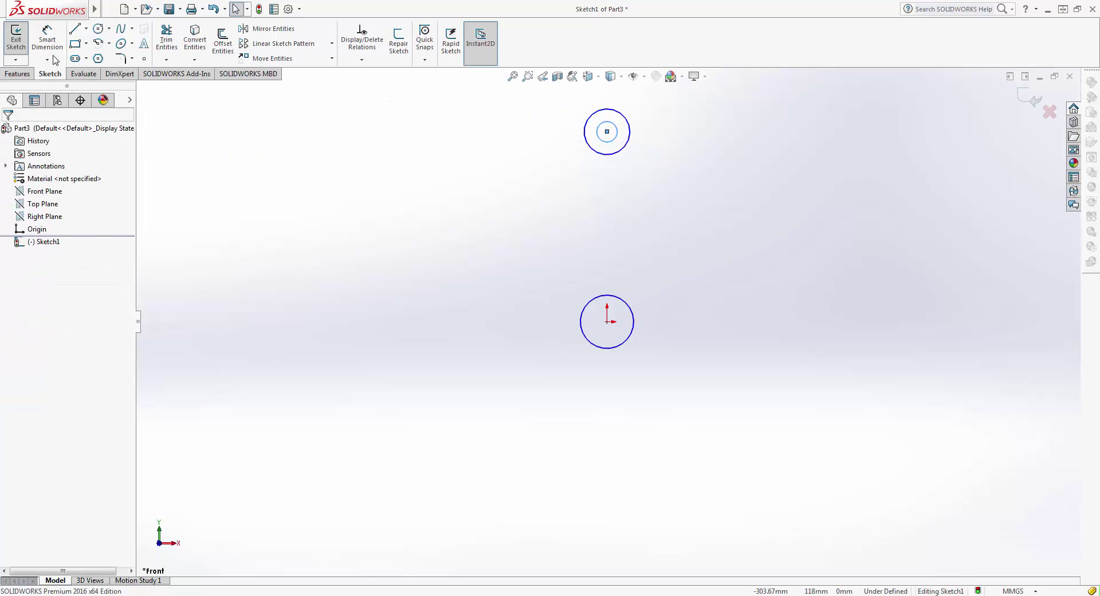
# - Draw a vertical construction line joining the upper circle's centre to the origin
pyautogui.click(74, 31)
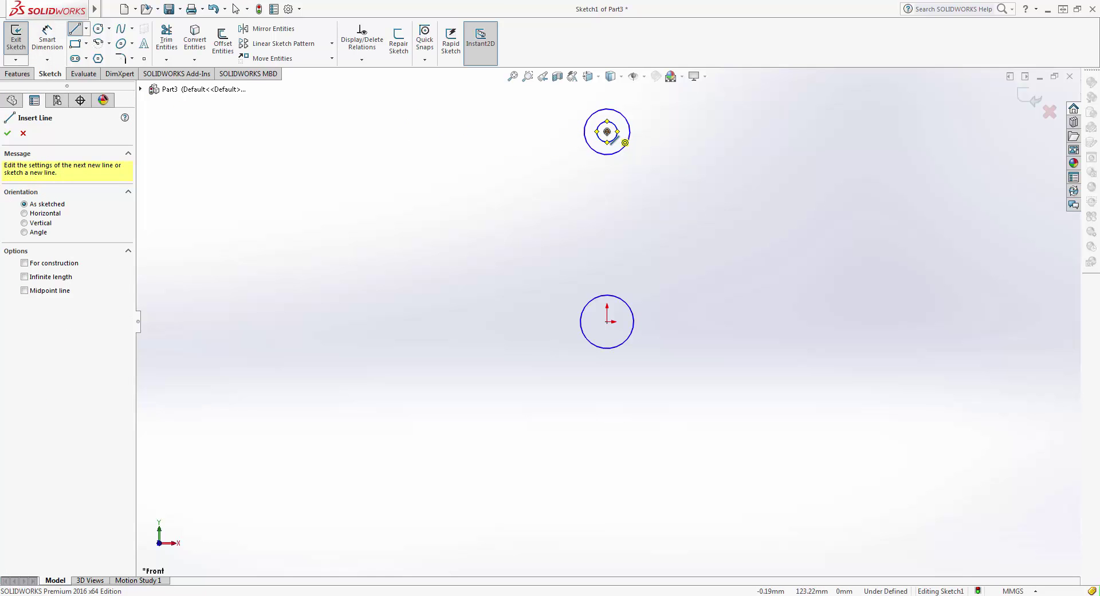
pyautogui.click(608, 132)
pyautogui.click(607, 321)
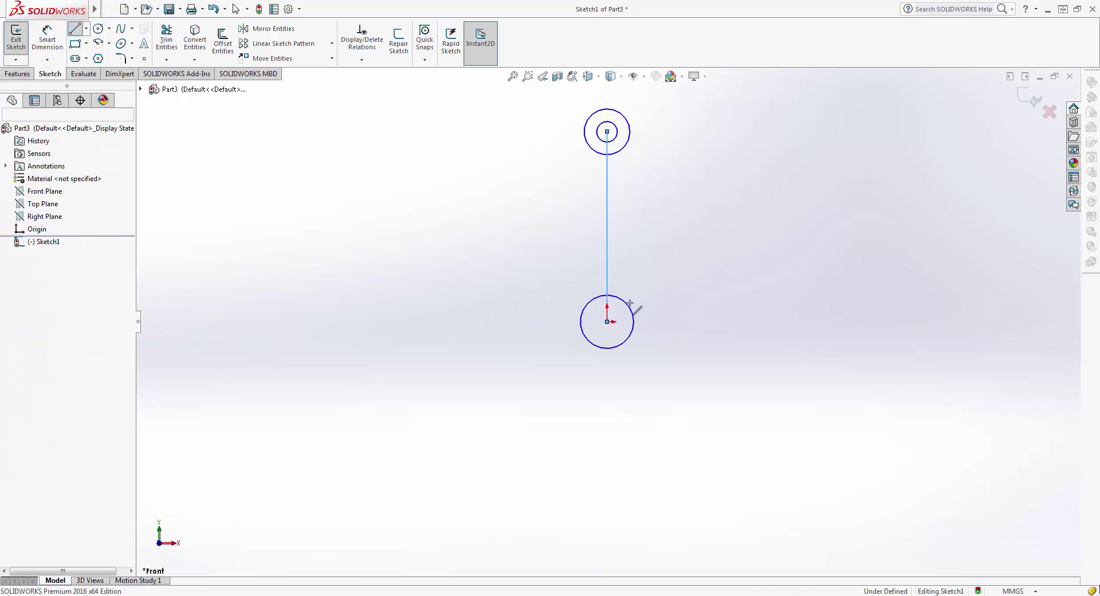
pyautogui.press('Escape')
pyautogui.click(607, 229)
pyautogui.click(632, 216)
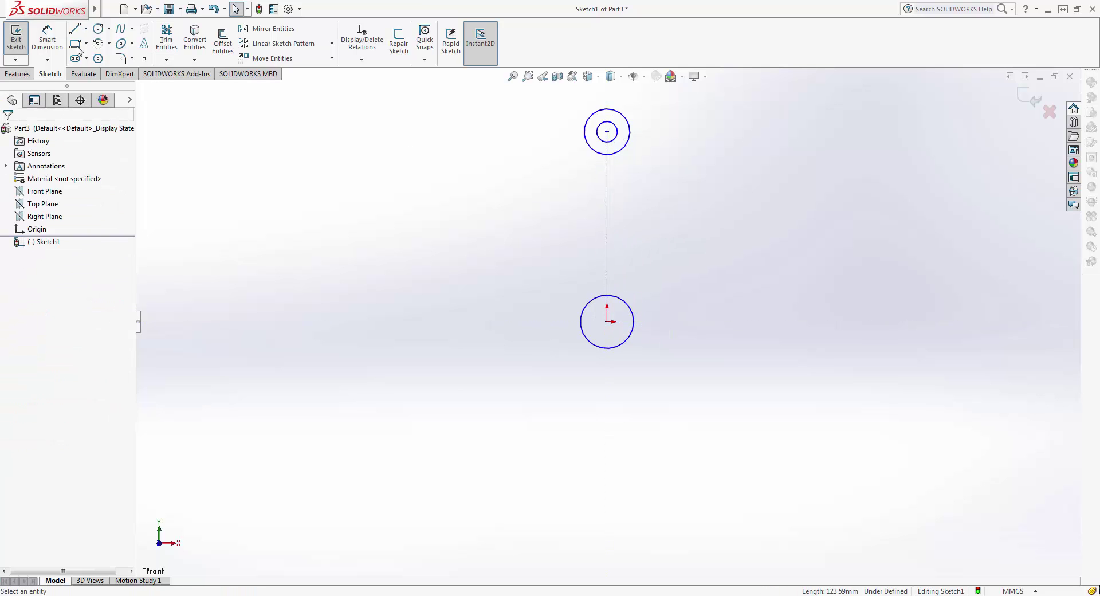
pyautogui.click(35, 39)
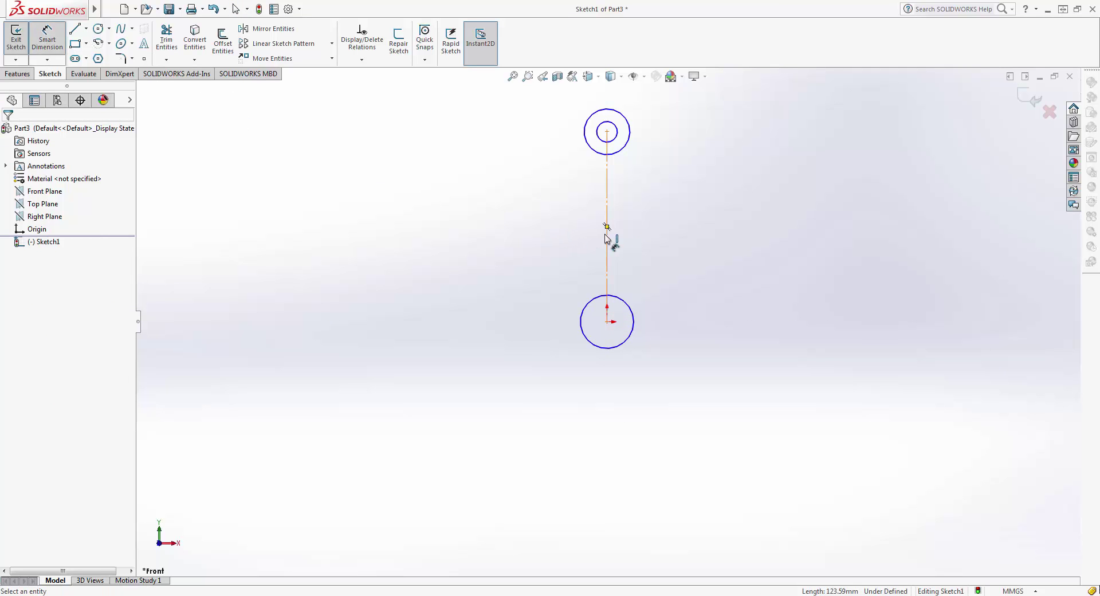
# - Dimension the centre distance to 220 mm and the lower circle to Ø70
pyautogui.click(606, 235)
pyautogui.click(739, 252)
pyautogui.write('220')
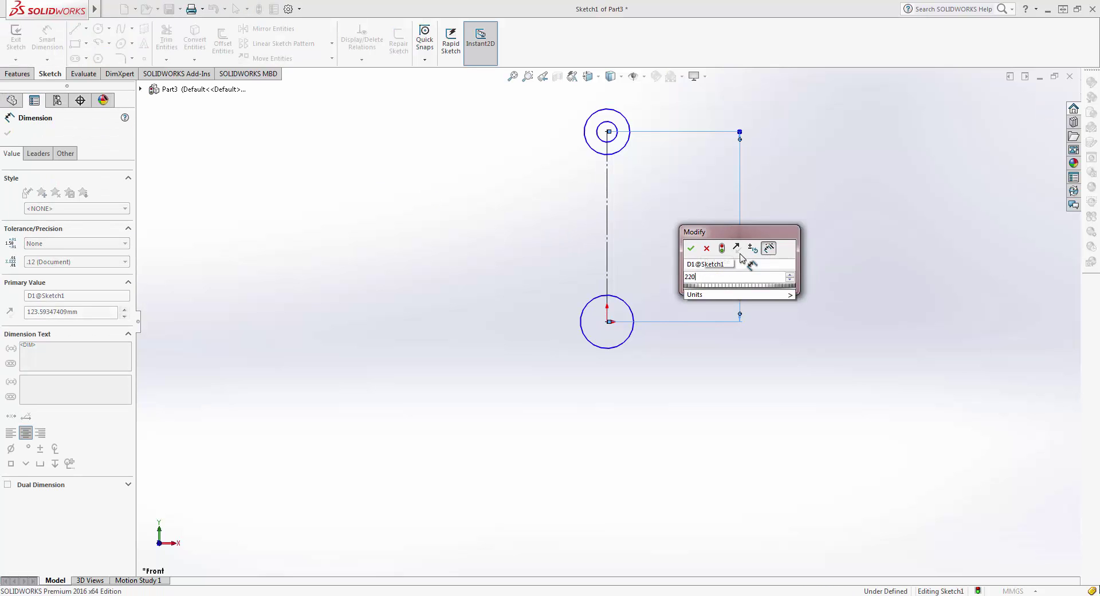
pyautogui.press('Return')
pyautogui.click(629, 337)
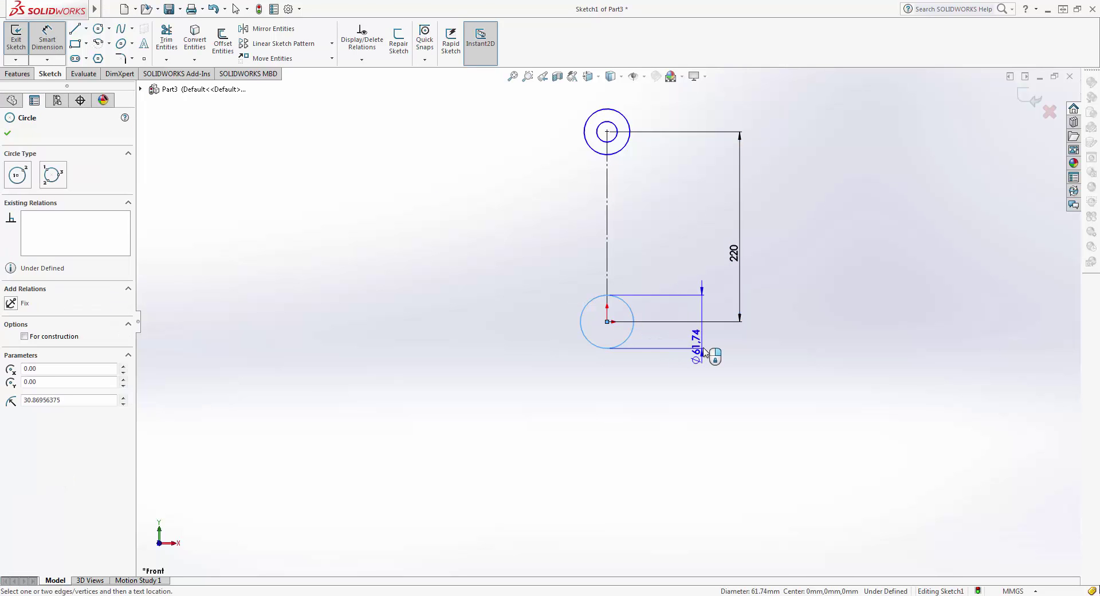
pyautogui.click(703, 350)
pyautogui.write('7')
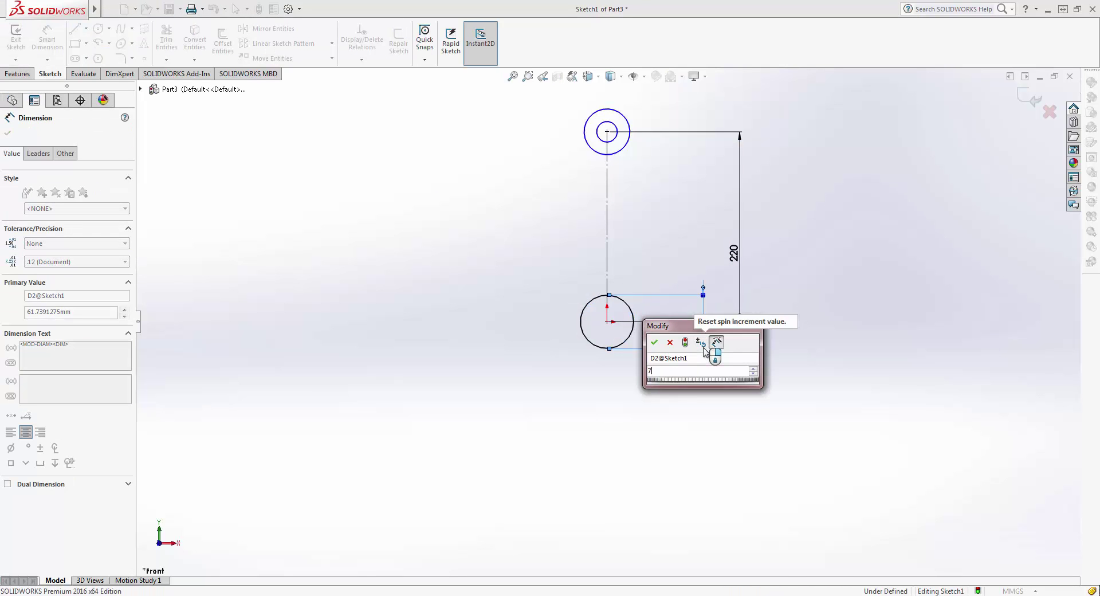
pyautogui.write('0')
pyautogui.press('Return')
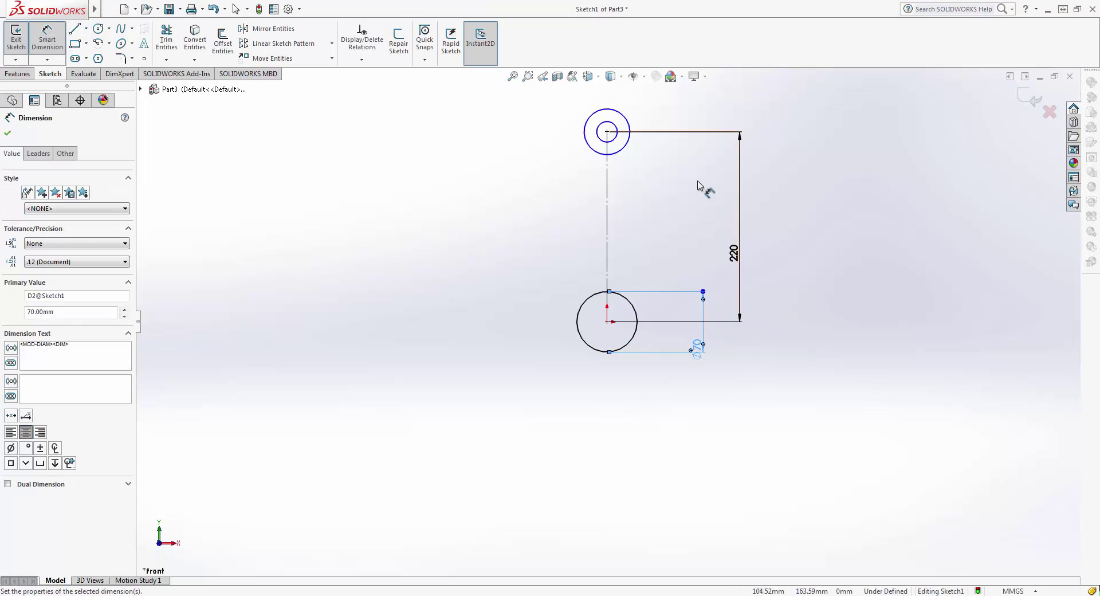
# - Dimension the upper inner circle to Ø20 and the upper outer circle to Ø30
pyautogui.scroll(-2, 676, 172)
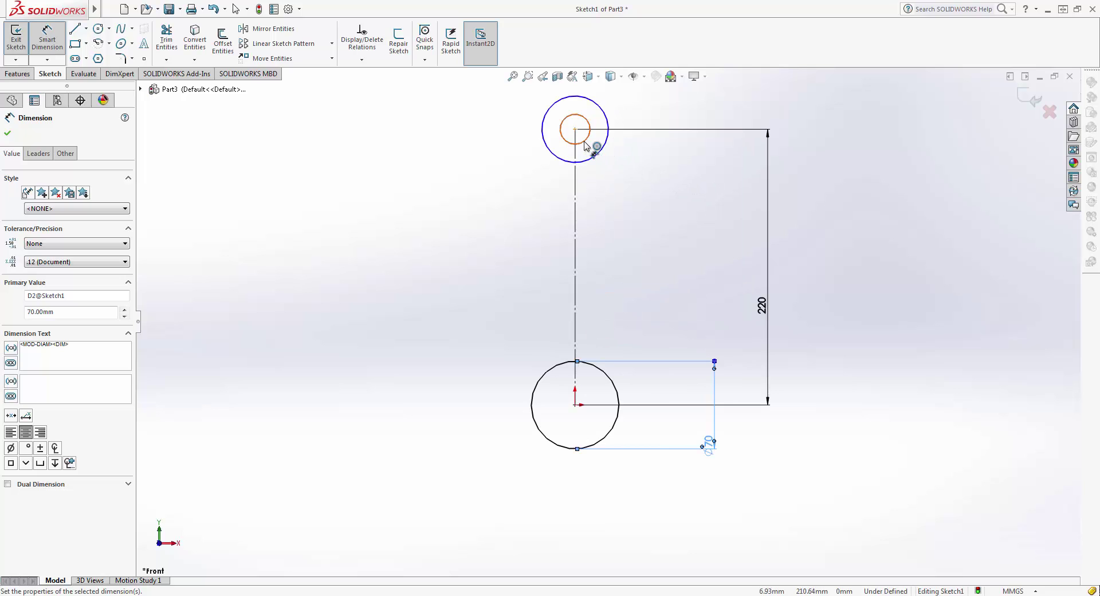
pyautogui.click(585, 144)
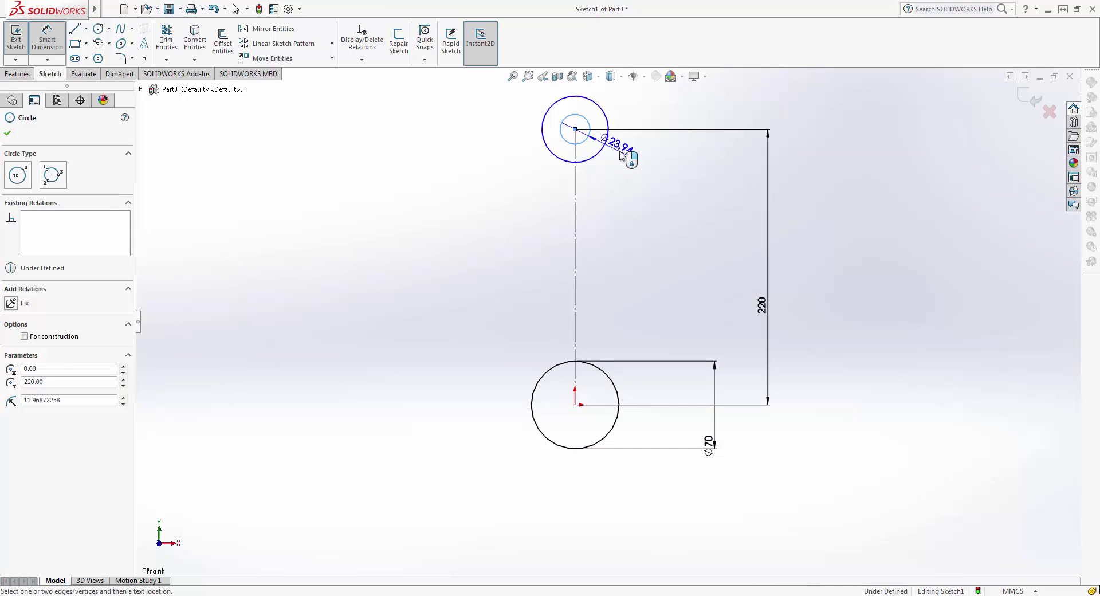
pyautogui.click(683, 128)
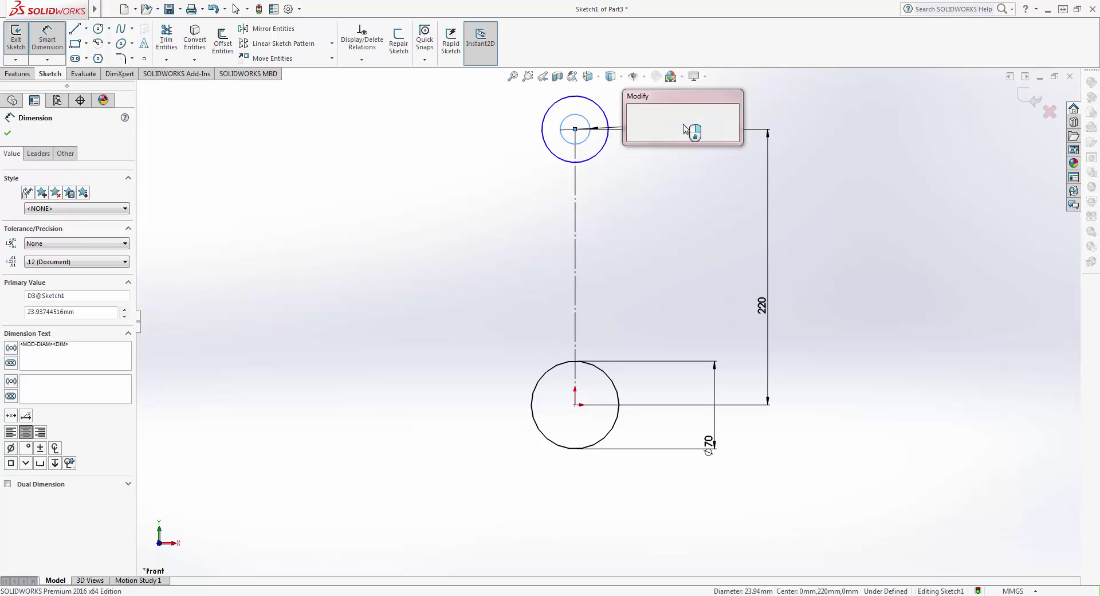
pyautogui.write('20')
pyautogui.press('Return')
pyautogui.click(608, 154)
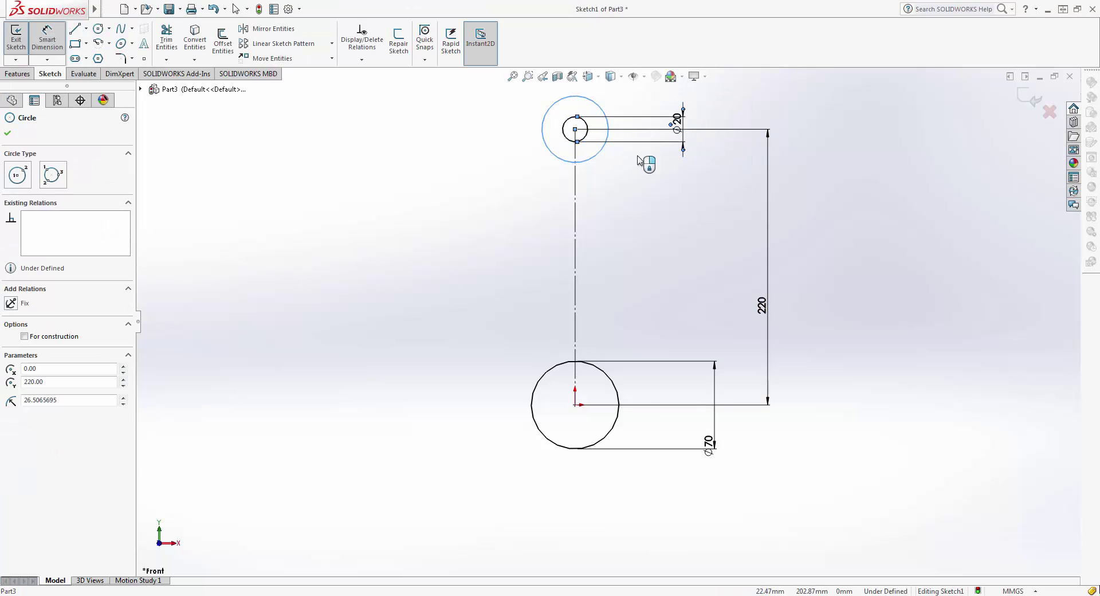
pyautogui.click(709, 154)
pyautogui.write('30')
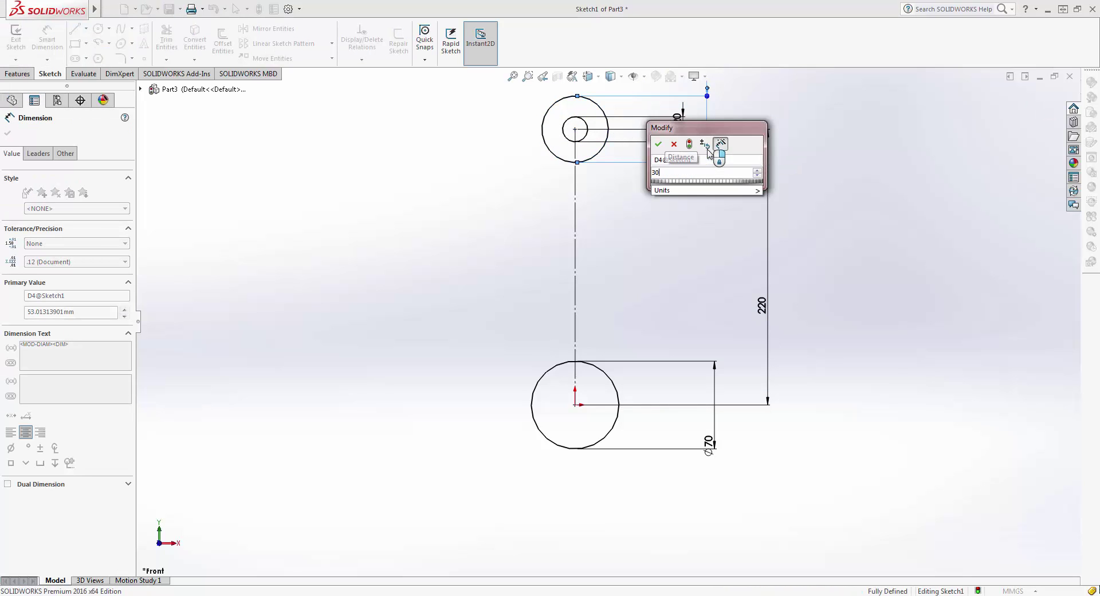
pyautogui.press('Return')
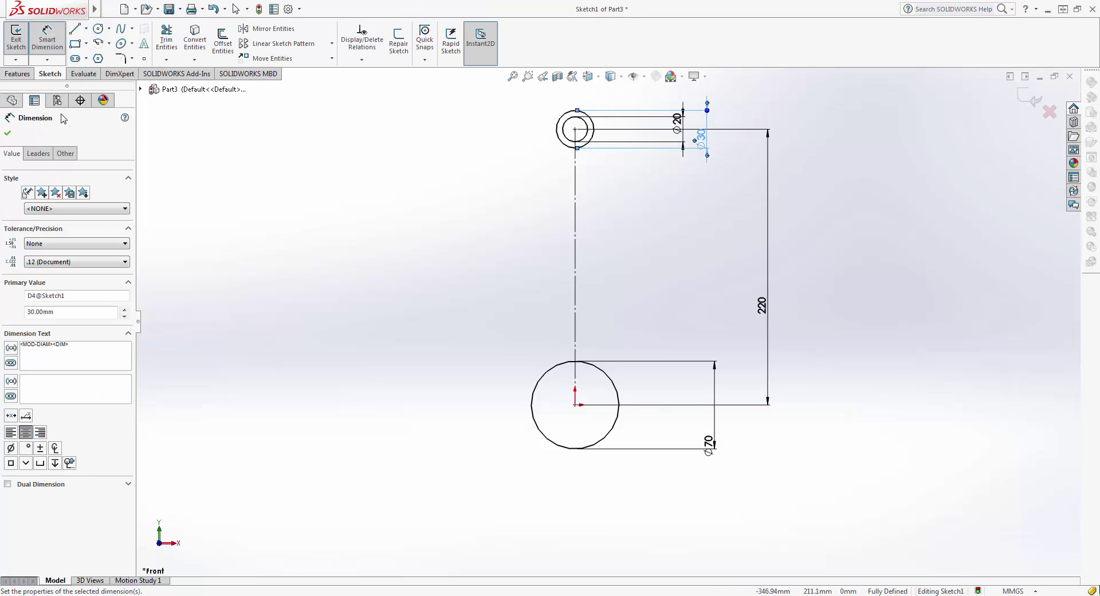
pyautogui.click(7, 134)
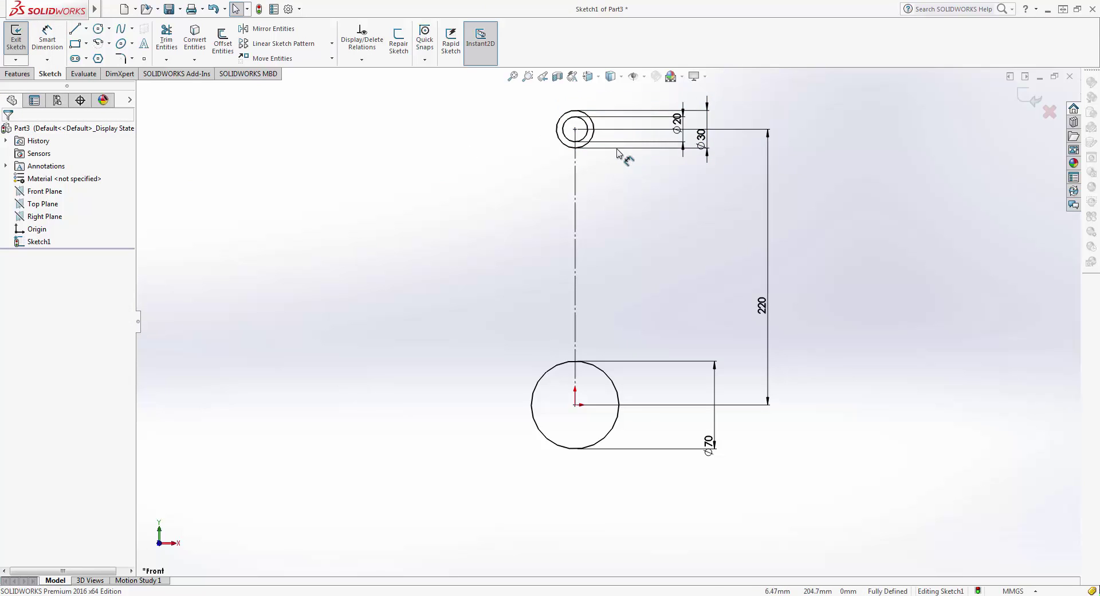
# - Extrude Sketch1 as a boss, Blind 7.50 mm in both Direction 1 and Direction 2
pyautogui.click(1024, 95)
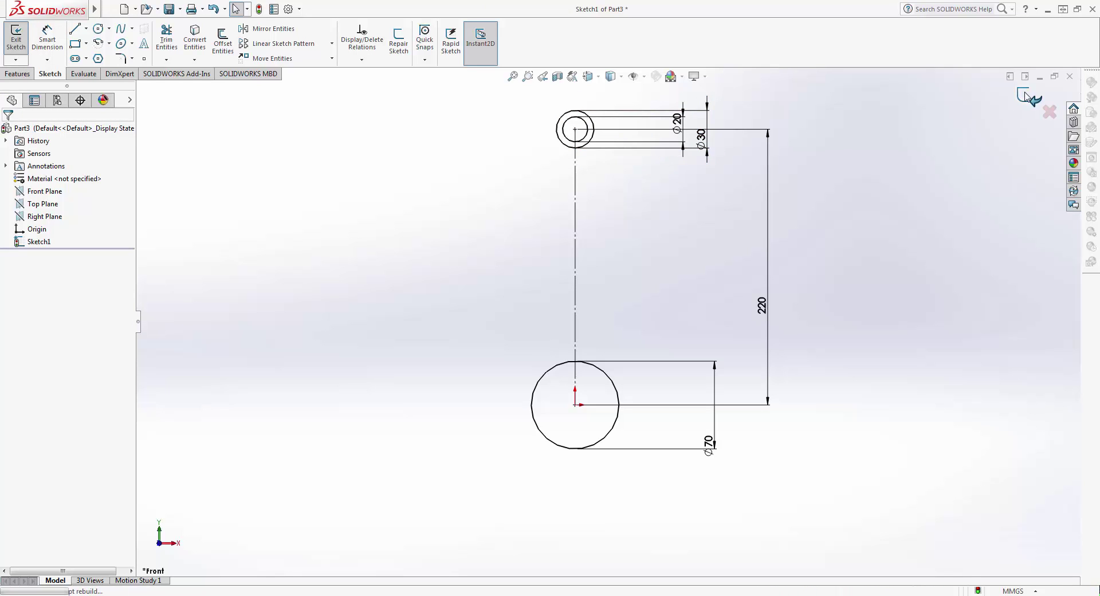
pyautogui.click(47, 38)
pyautogui.press('Escape')
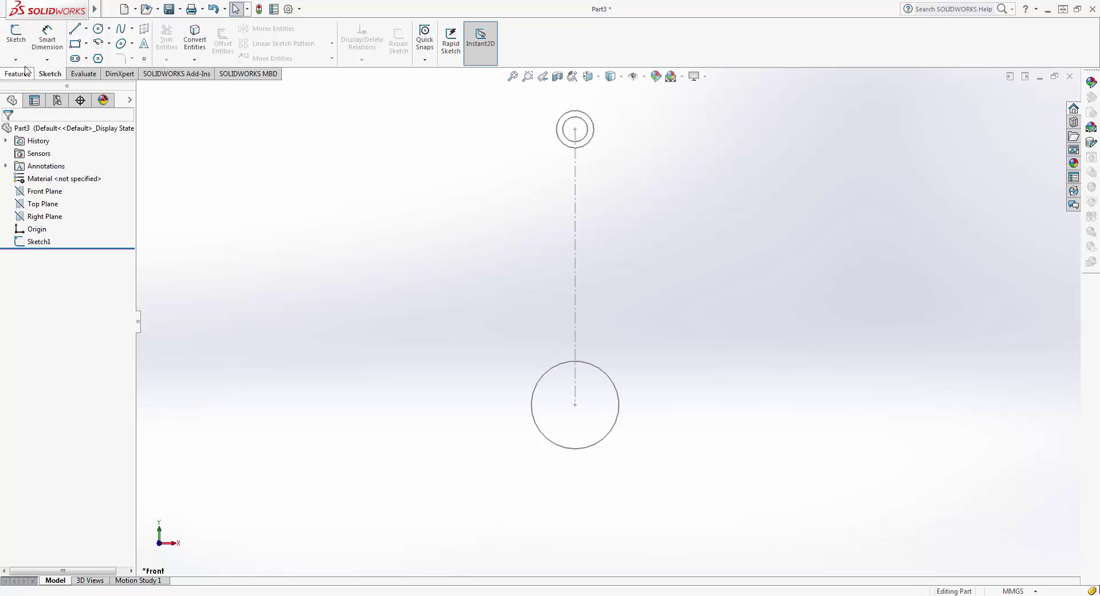
pyautogui.click(20, 75)
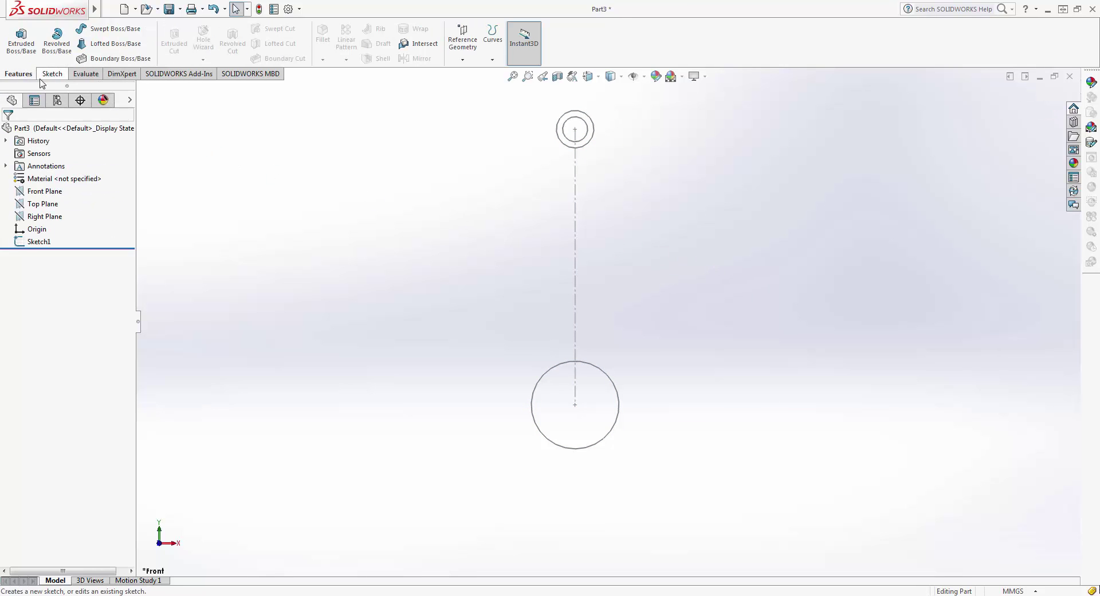
pyautogui.click(39, 242)
pyautogui.click(21, 40)
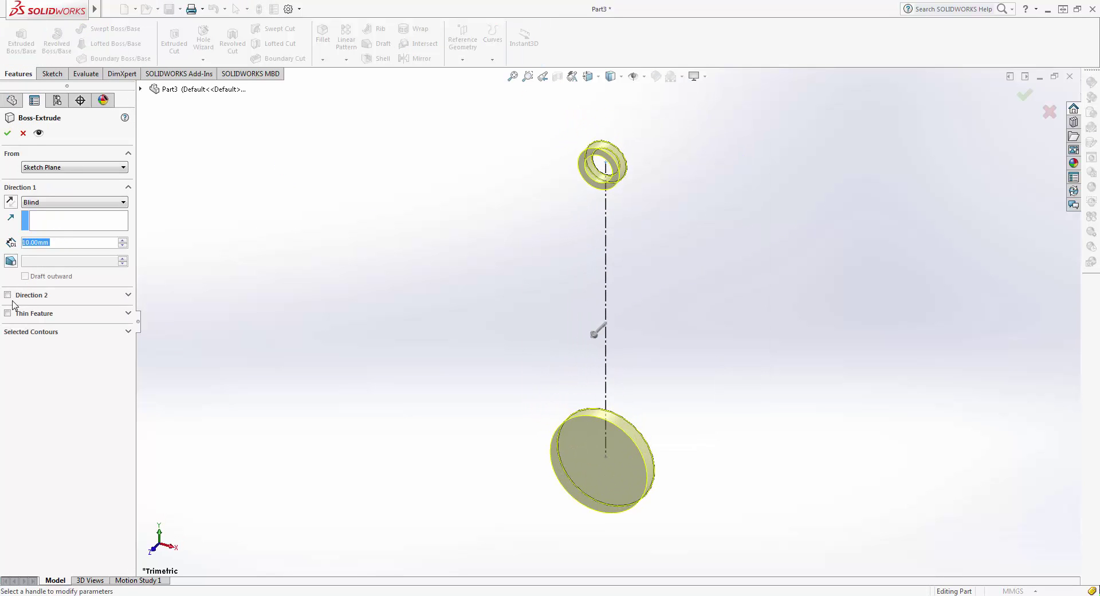
pyautogui.click(8, 295)
pyautogui.write('7.')
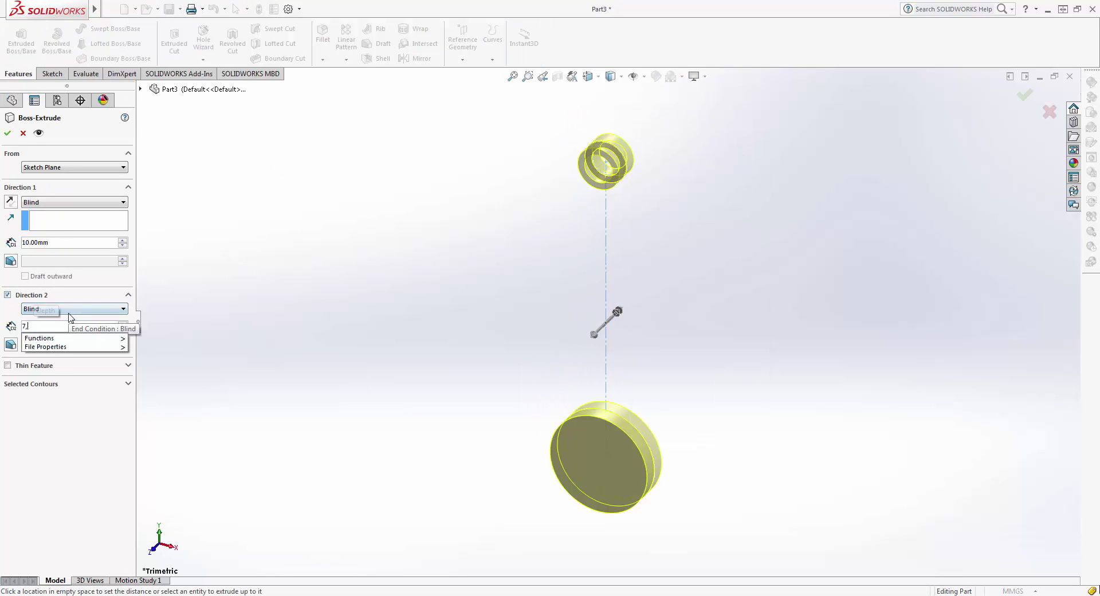
pyautogui.press('Return')
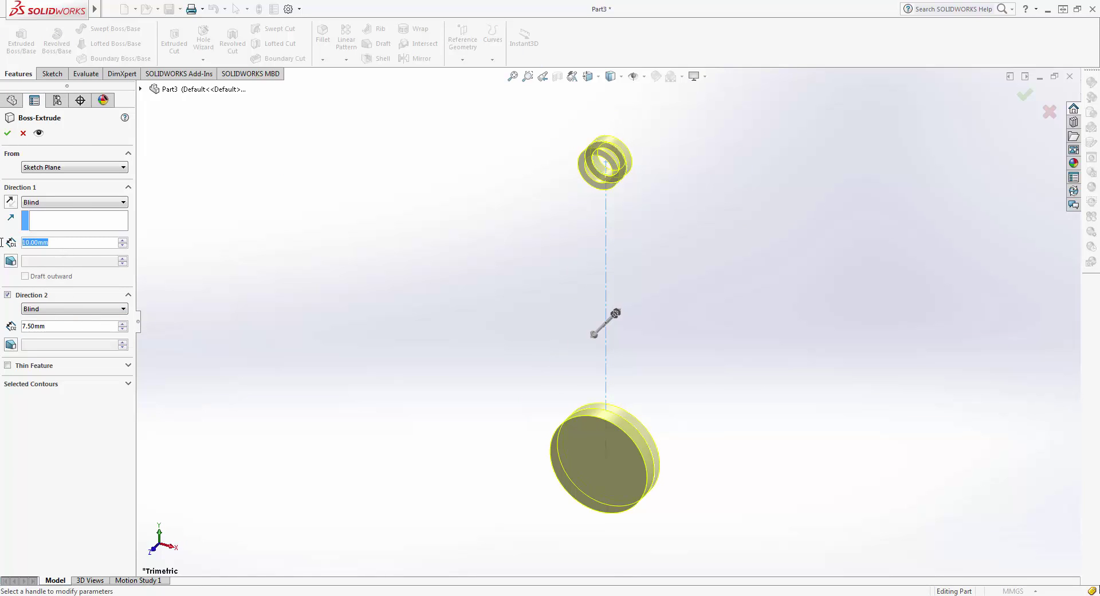
pyautogui.write('7.5')
pyautogui.press('Return')
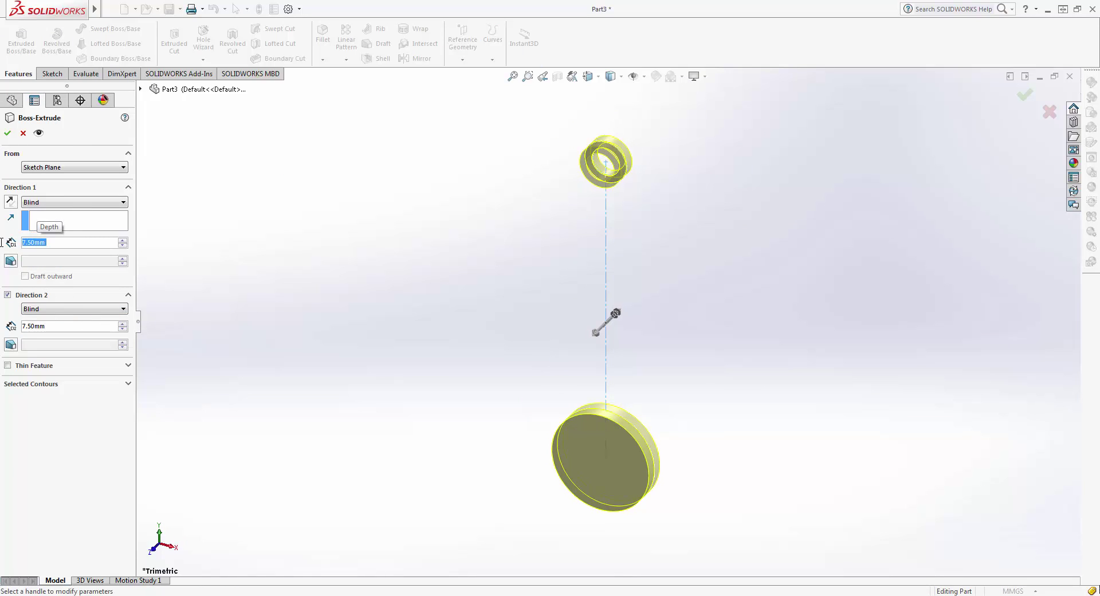
pyautogui.click(6, 134)
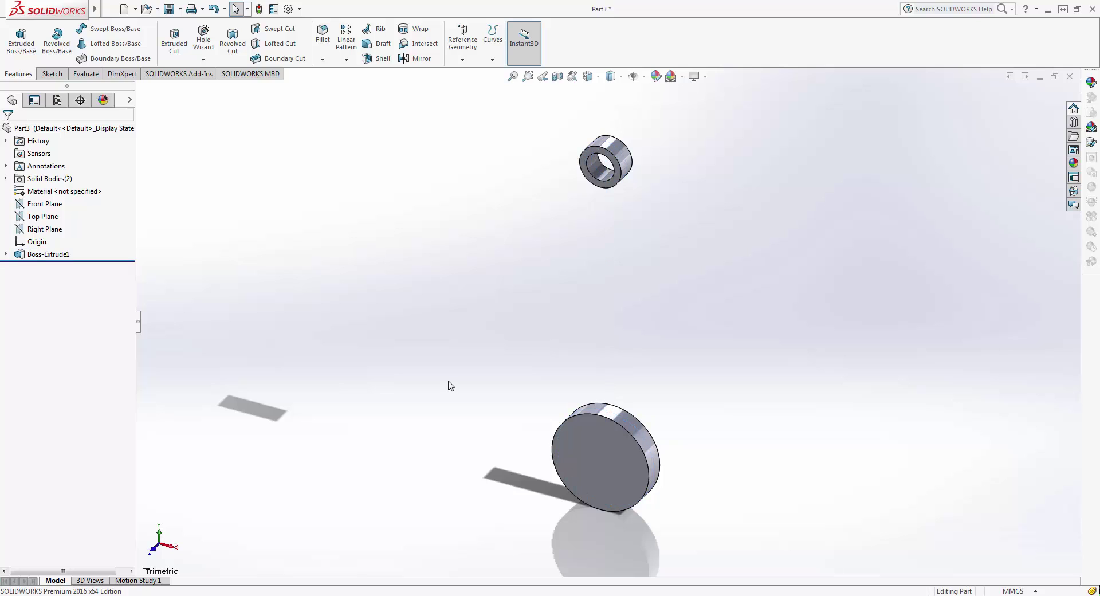
# - Start a new sketch on the Front Plane, viewed Normal To with hidden lines removed
pyautogui.moveTo(377, 368); pyautogui.dragTo(289, 188, button='middle')
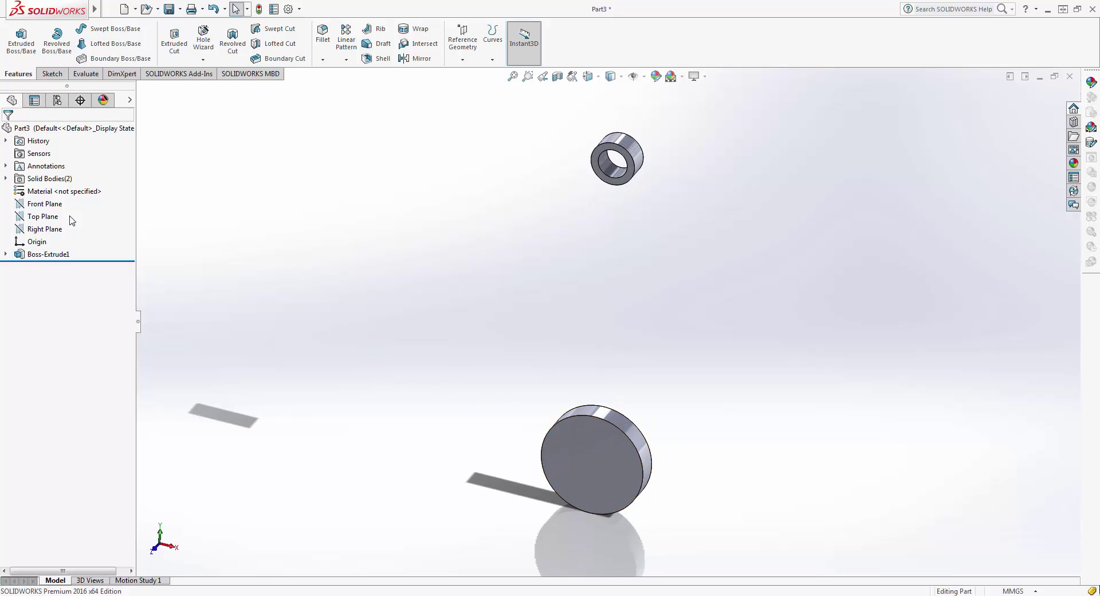
pyautogui.click(45, 204)
pyautogui.click(76, 189)
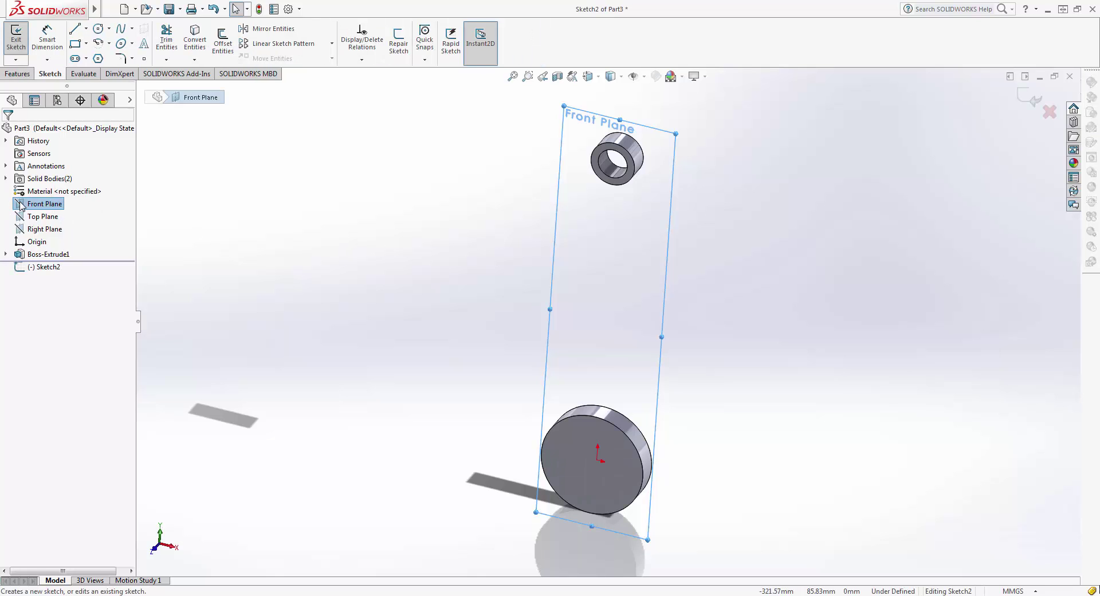
pyautogui.rightClick(20, 206)
pyautogui.click(83, 192)
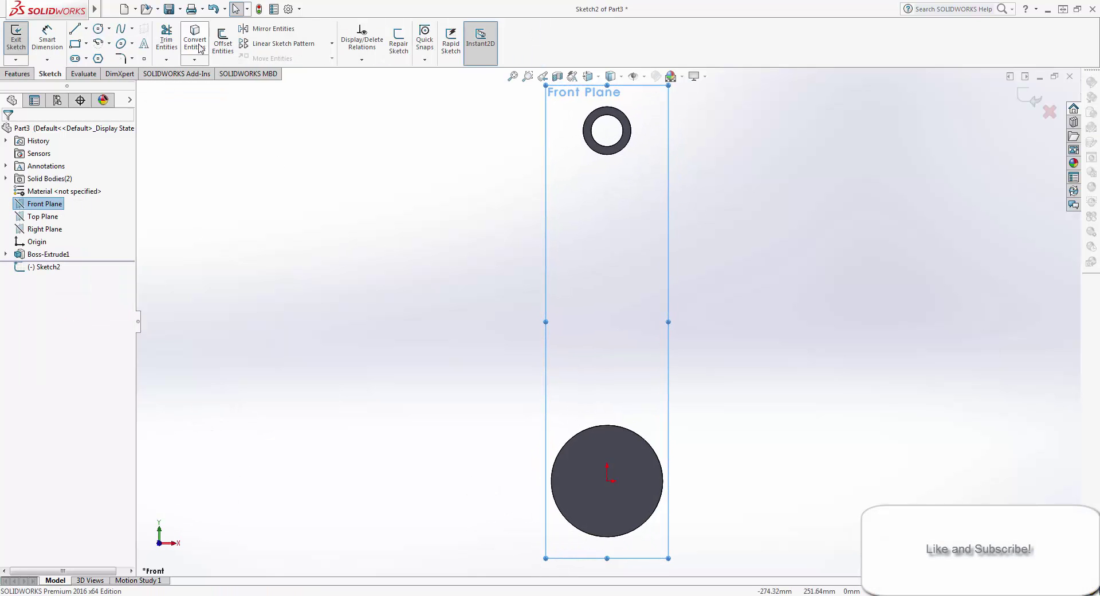
pyautogui.moveTo(611, 77)
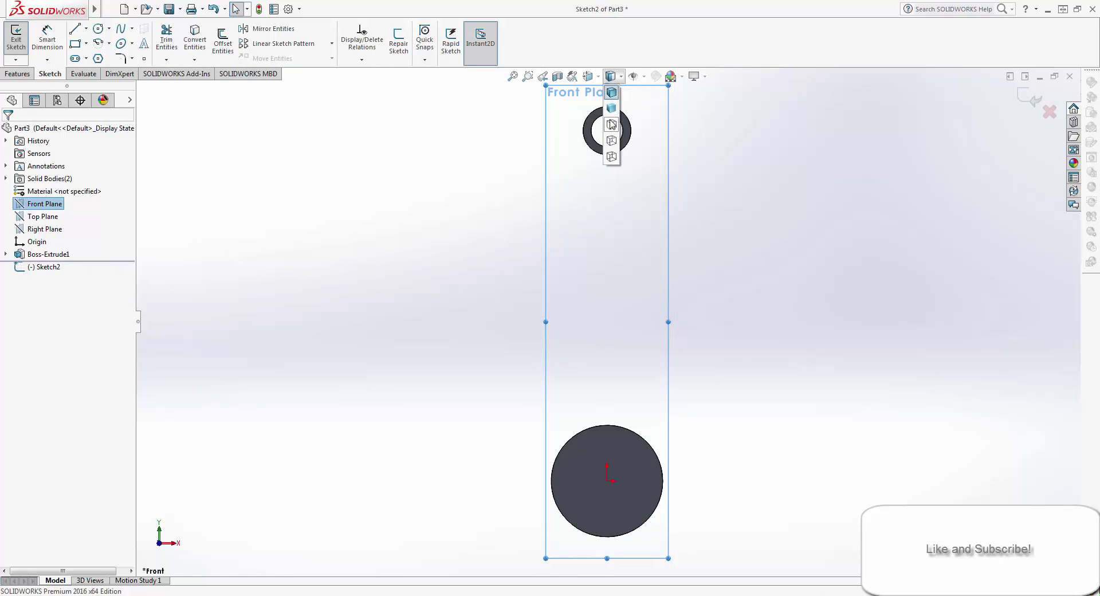
pyautogui.click(612, 124)
# - Draw a 15 mm-radius circle centred on the small ring
pyautogui.click(99, 28)
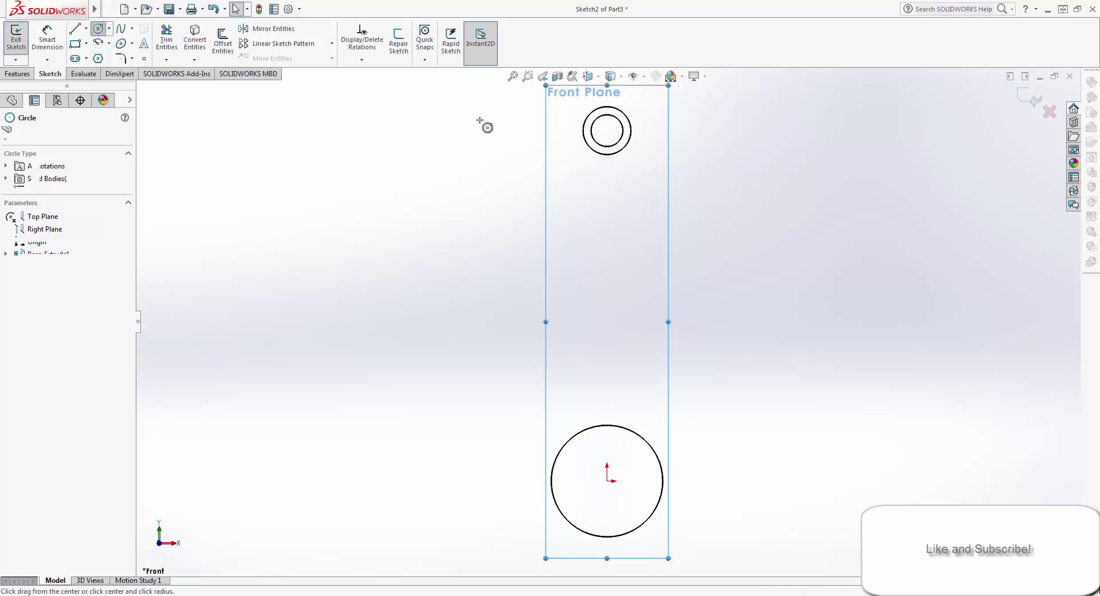
pyautogui.click(608, 131)
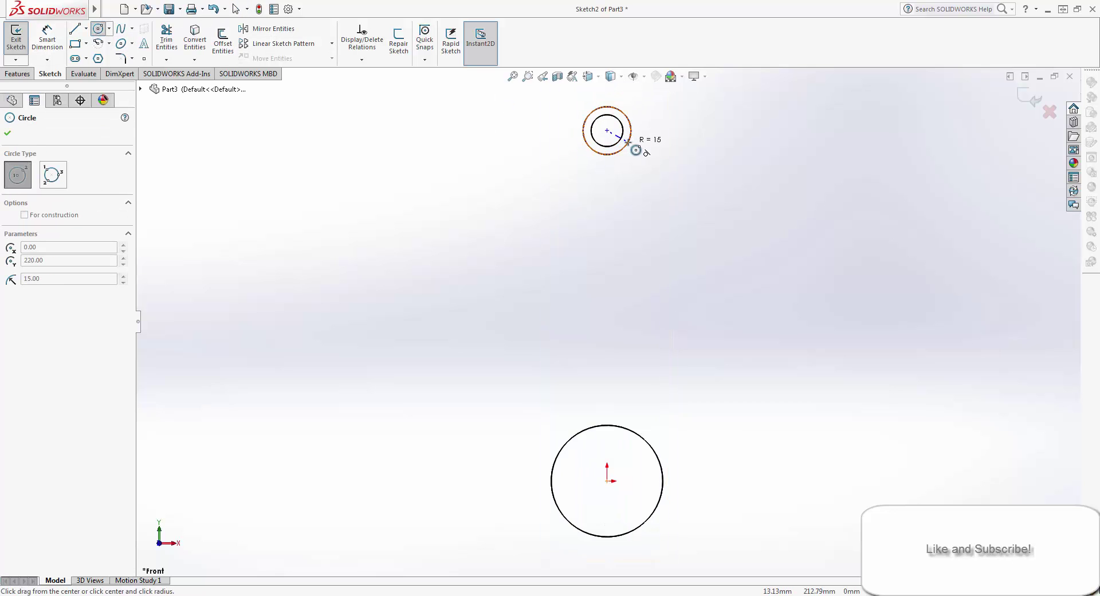
pyautogui.click(628, 141)
pyautogui.press('Escape')
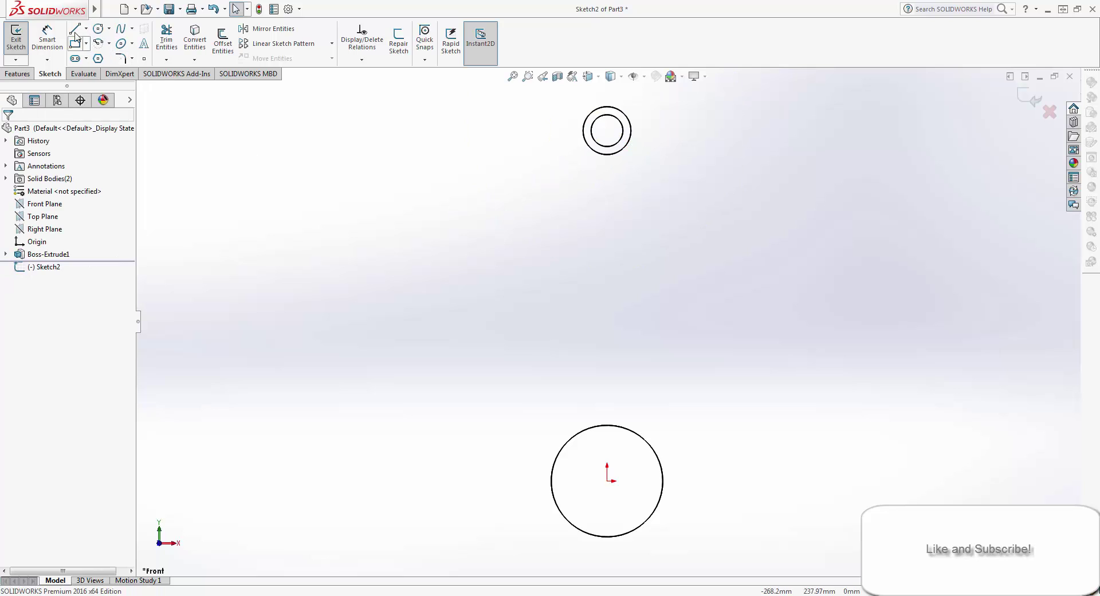
# - Draw a short base line at the origin and dimension it 16 mm
pyautogui.click(75, 30)
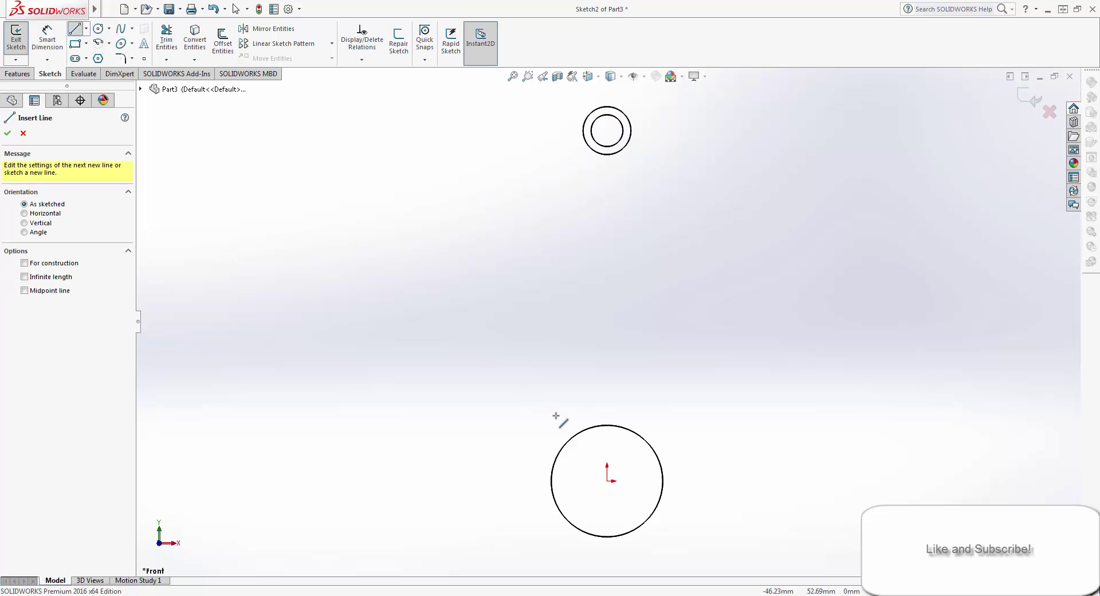
pyautogui.click(608, 482)
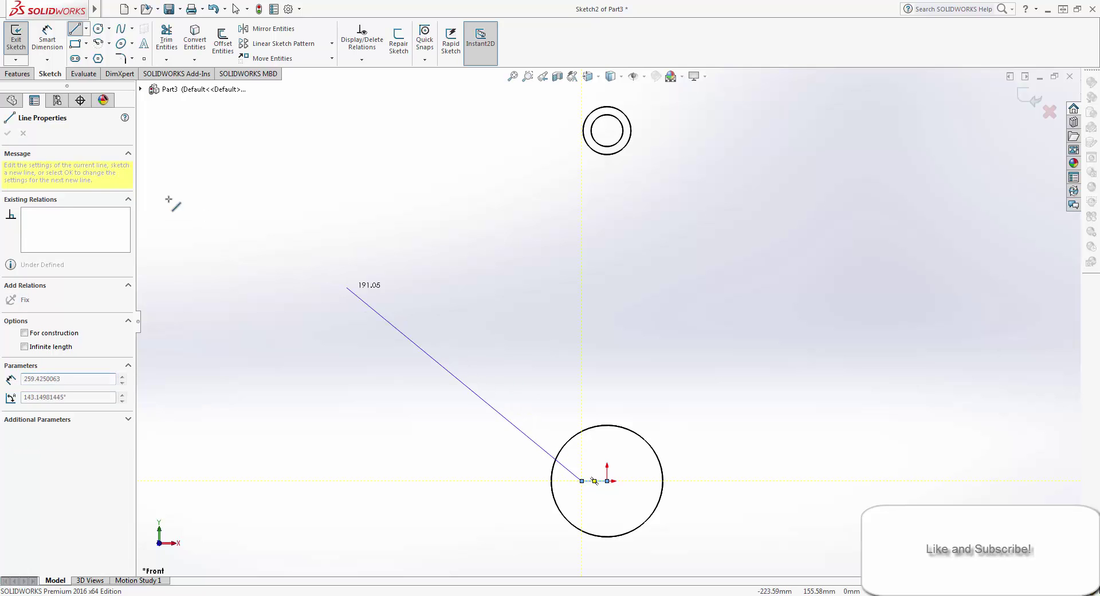
pyautogui.press('Escape')
pyautogui.click(47, 36)
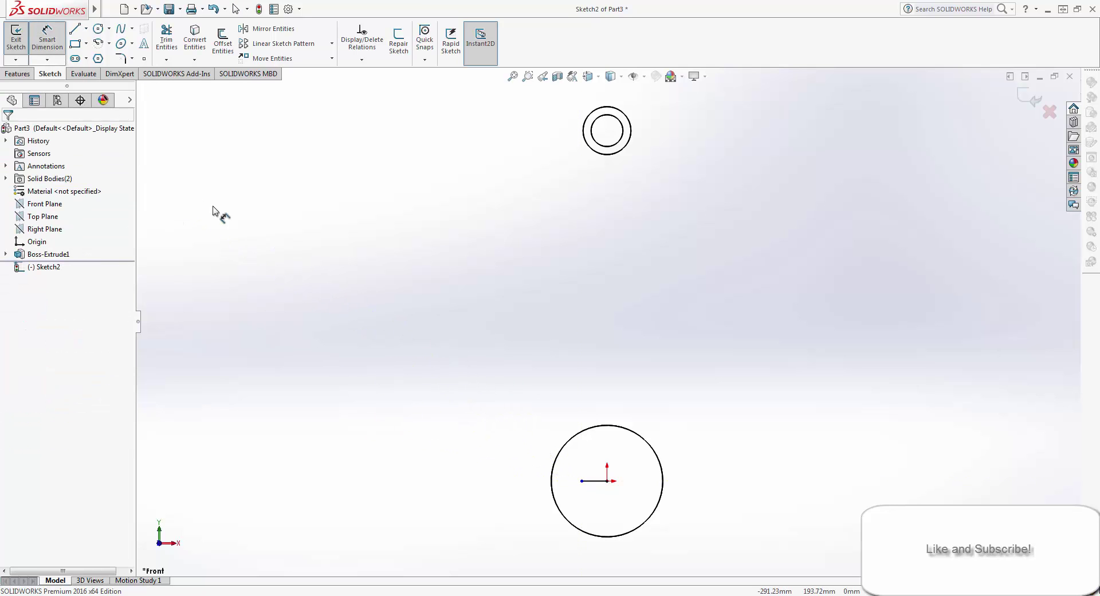
pyautogui.click(593, 483)
pyautogui.click(523, 510)
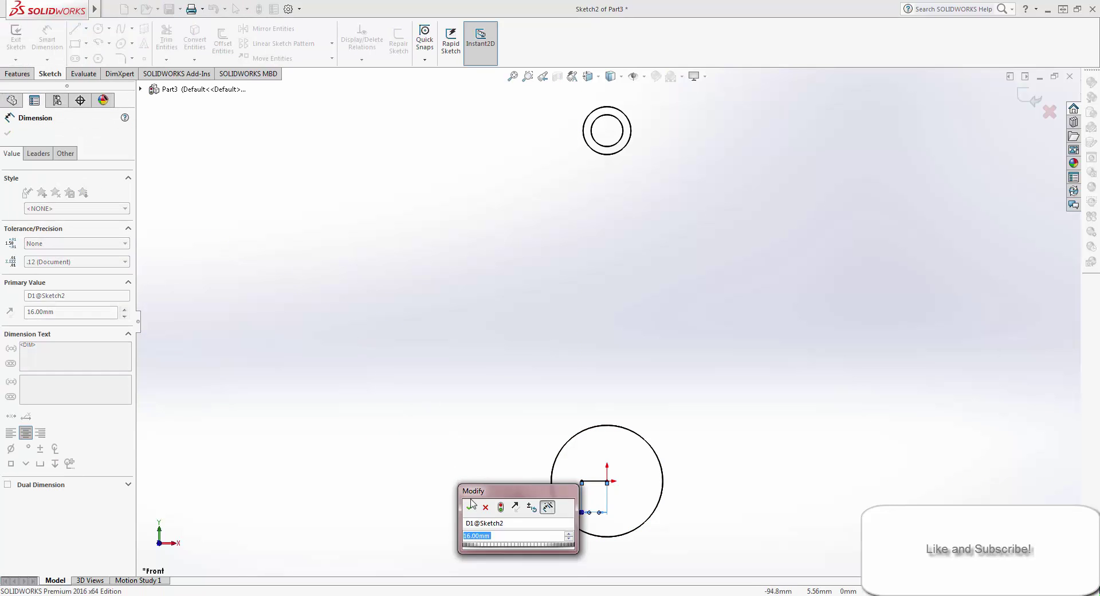
pyautogui.click(470, 508)
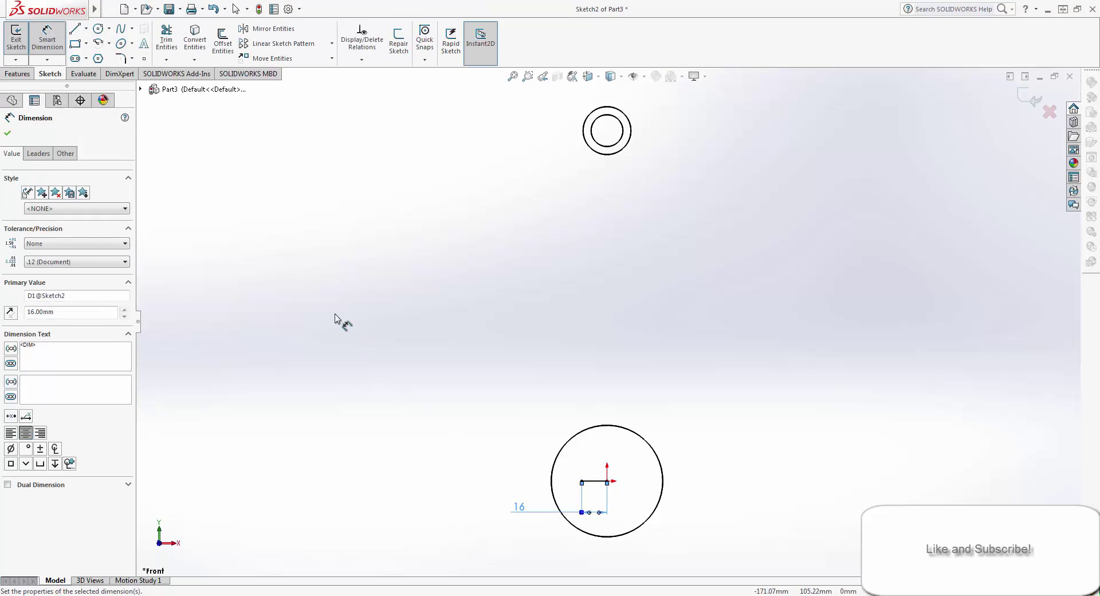
# - Draw the slanted shank edge from the small ring down to the base line's end
pyautogui.click(74, 31)
pyautogui.click(591, 131)
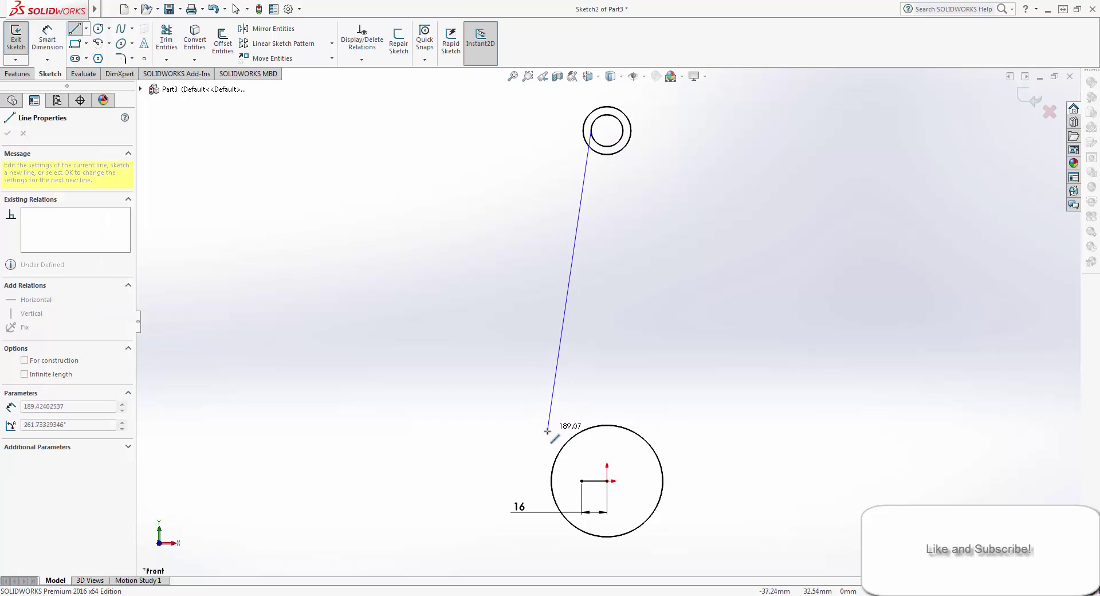
pyautogui.click(582, 481)
pyautogui.click(8, 133)
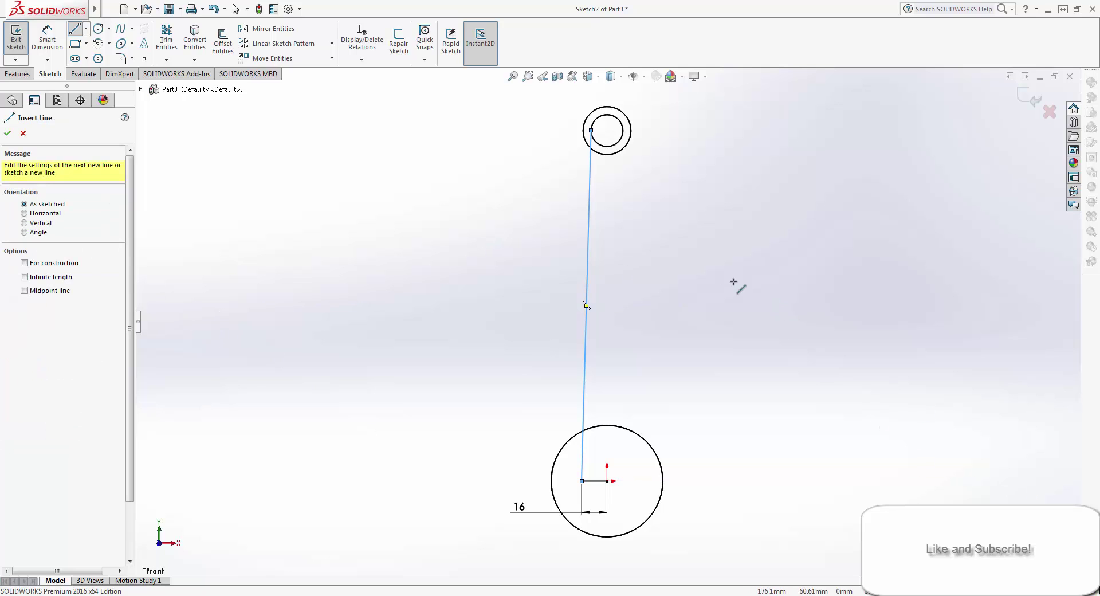
pyautogui.scroll(-1, 717, 268)
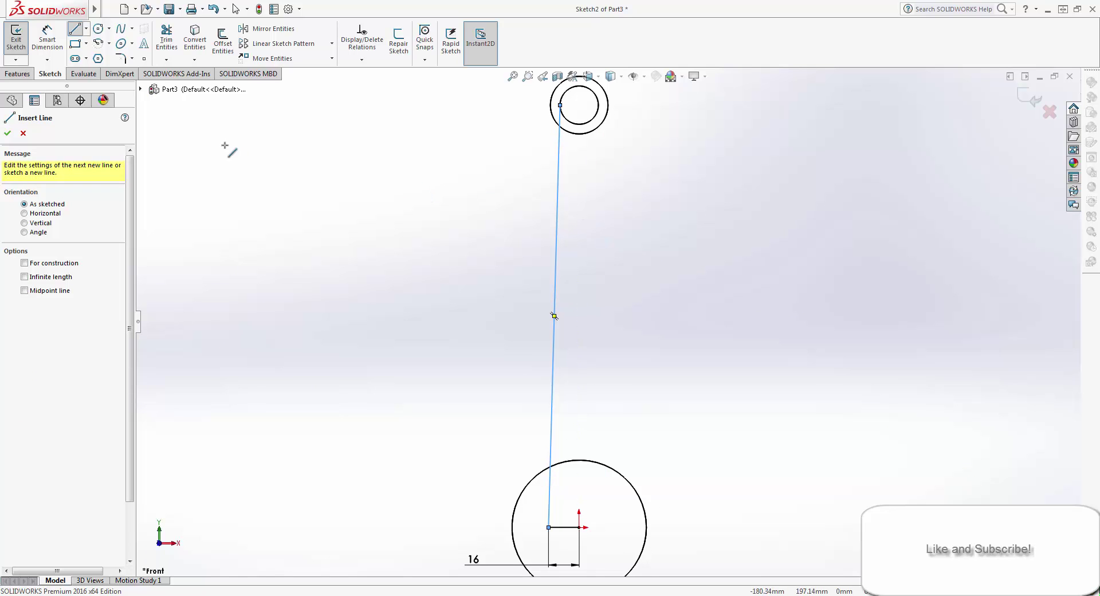
pyautogui.click(23, 133)
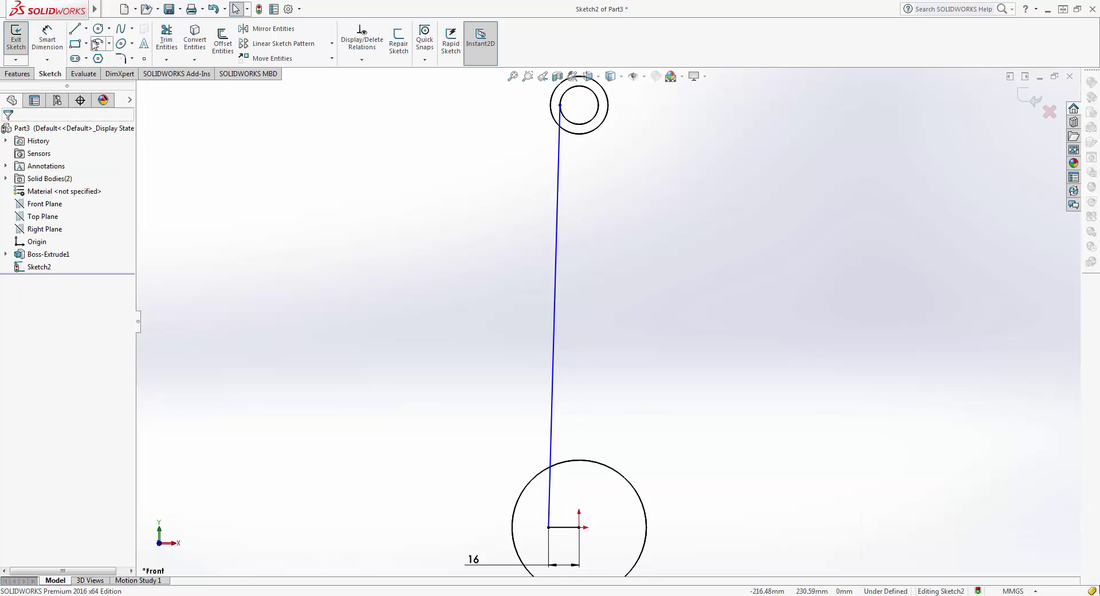
# - Draw a vertical line from ring centre to origin and make it a construction centreline
pyautogui.press('l')
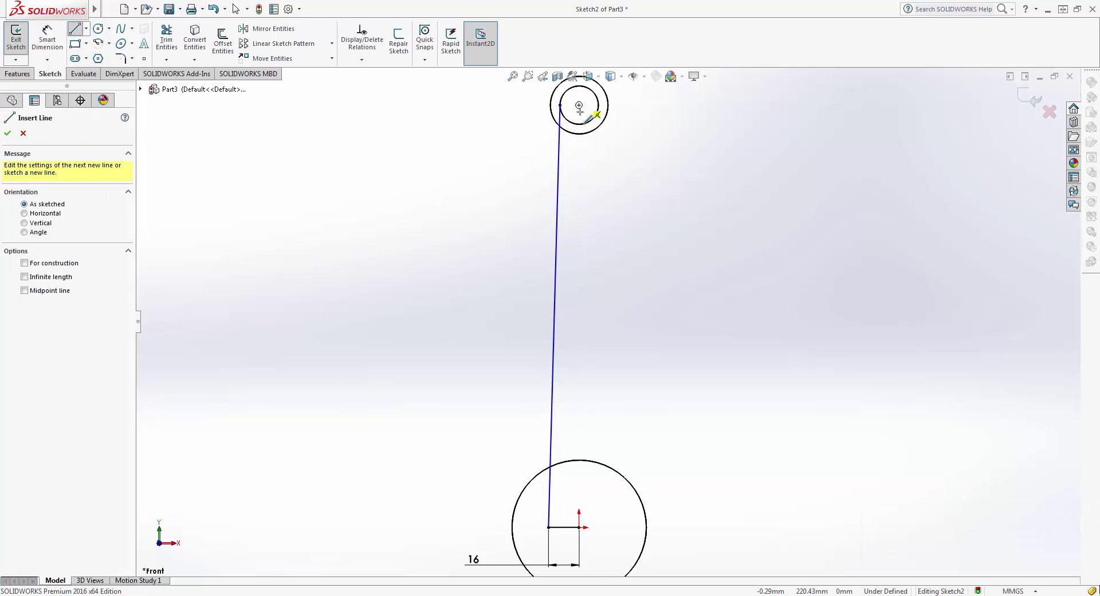
pyautogui.moveTo(579, 107); pyautogui.dragTo(579, 527)
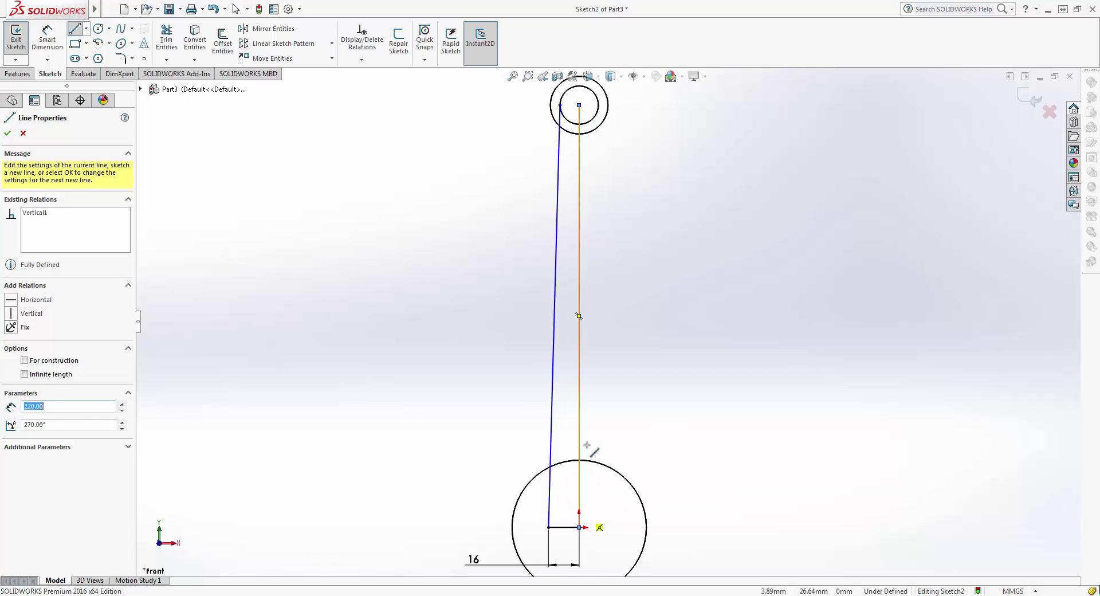
pyautogui.press('Escape')
pyautogui.click(579, 424)
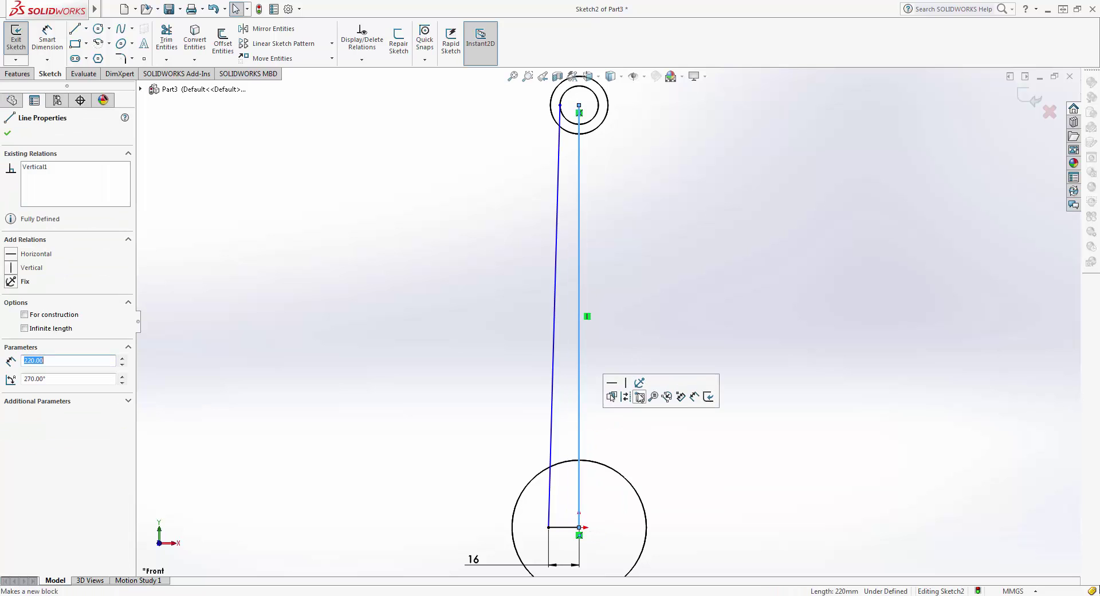
pyautogui.click(626, 397)
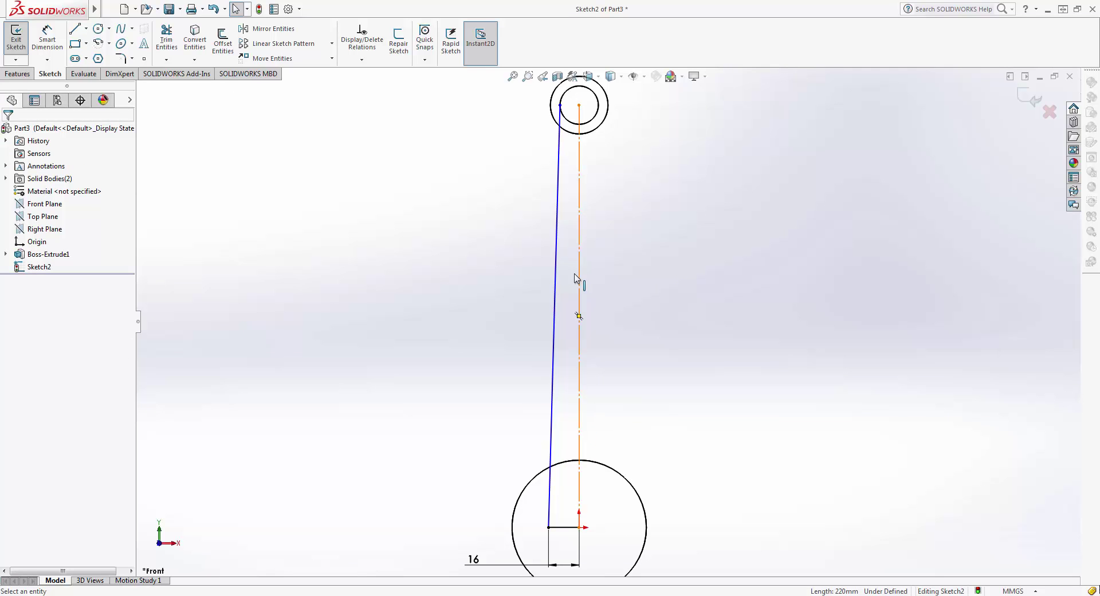
pyautogui.click(555, 289)
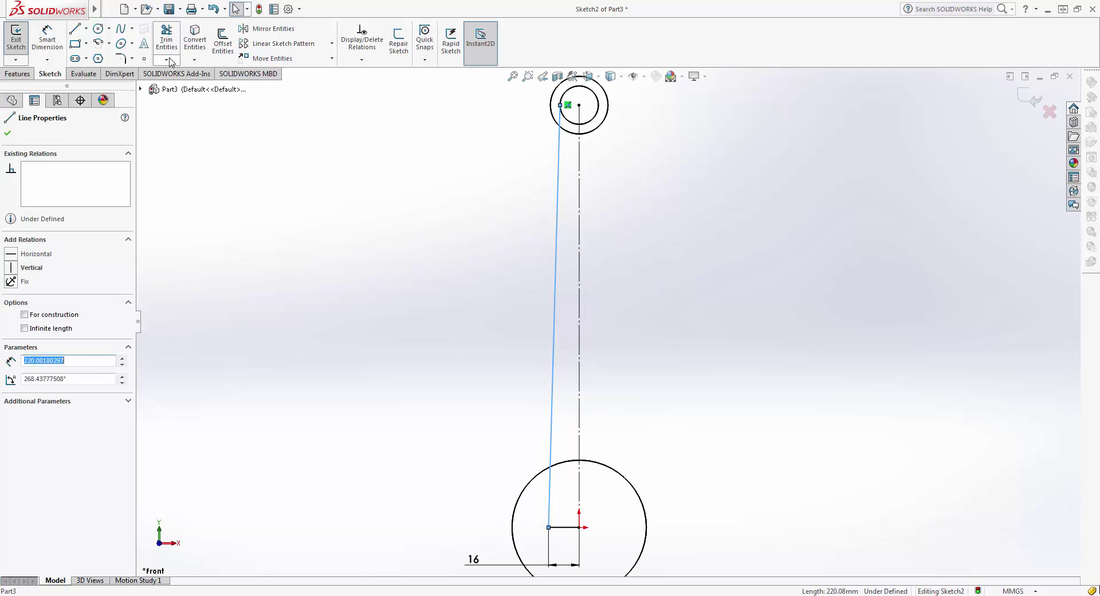
# - Mirror the slanted shank edge about the vertical centreline
pyautogui.click(246, 29)
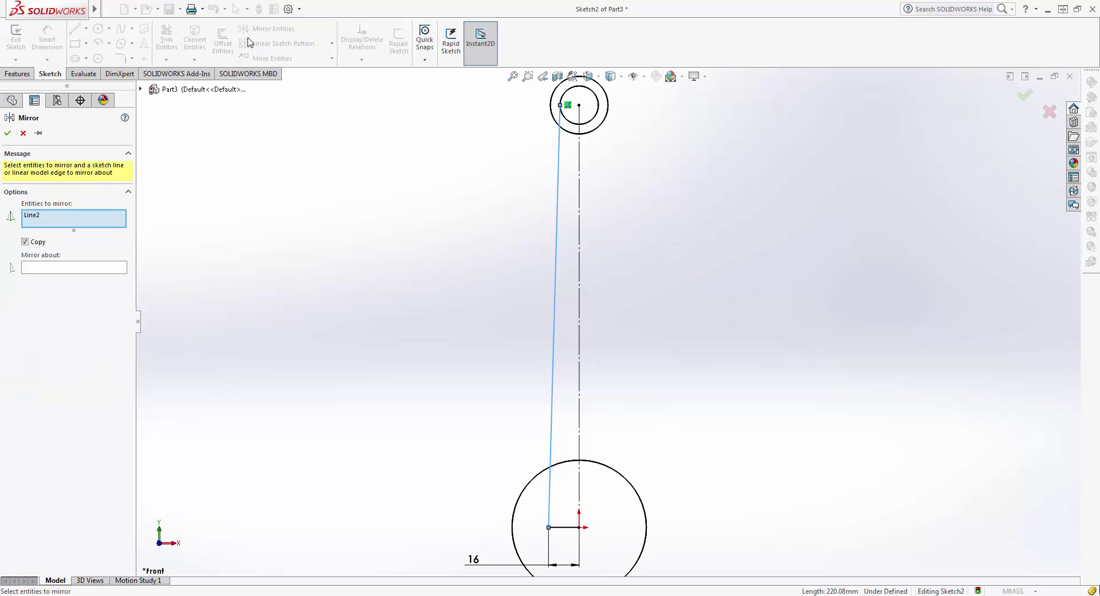
pyautogui.click(92, 271)
pyautogui.click(579, 263)
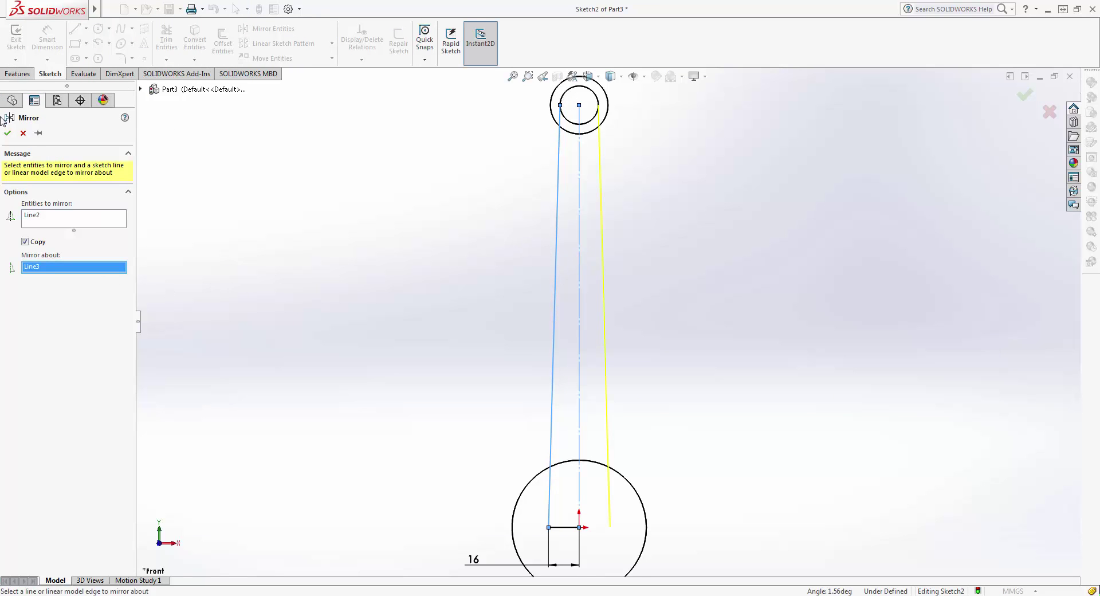
pyautogui.click(8, 133)
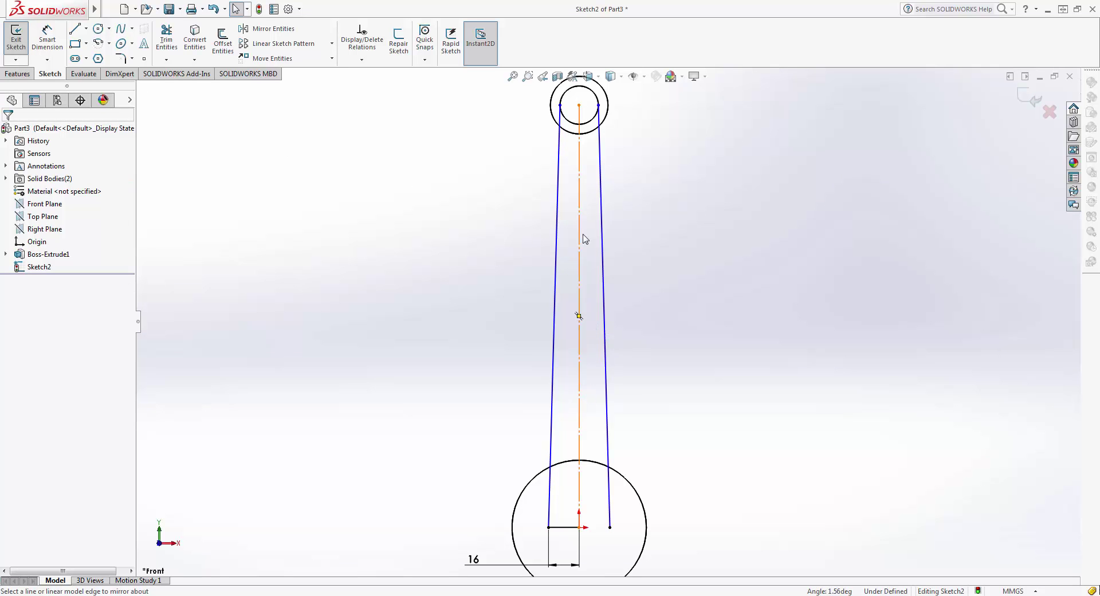
pyautogui.scroll(-2, 585, 152)
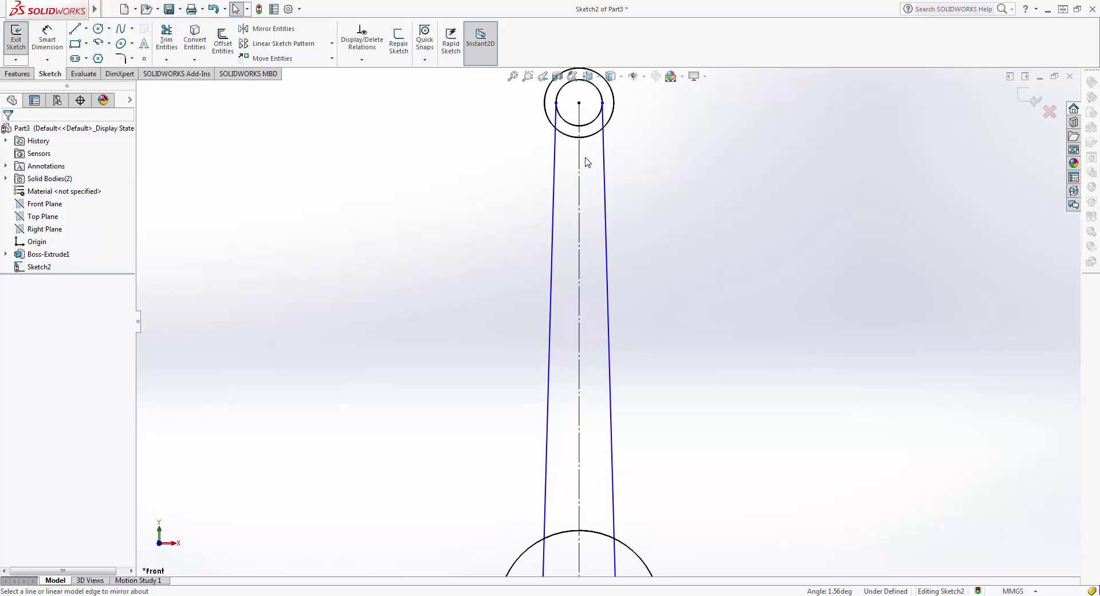
pyautogui.scroll(1, 587, 191)
pyautogui.scroll(-1, 610, 234)
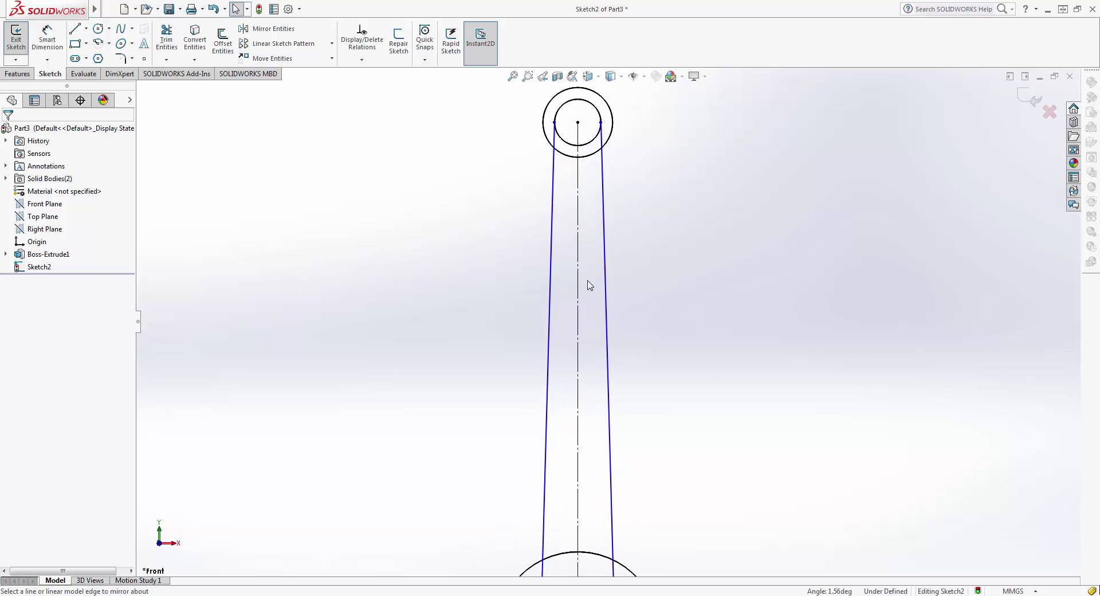
pyautogui.keyDown('ctrl'); pyautogui.moveTo(590, 284); pyautogui.dragTo(587, 269, button='middle'); pyautogui.keyUp('ctrl')
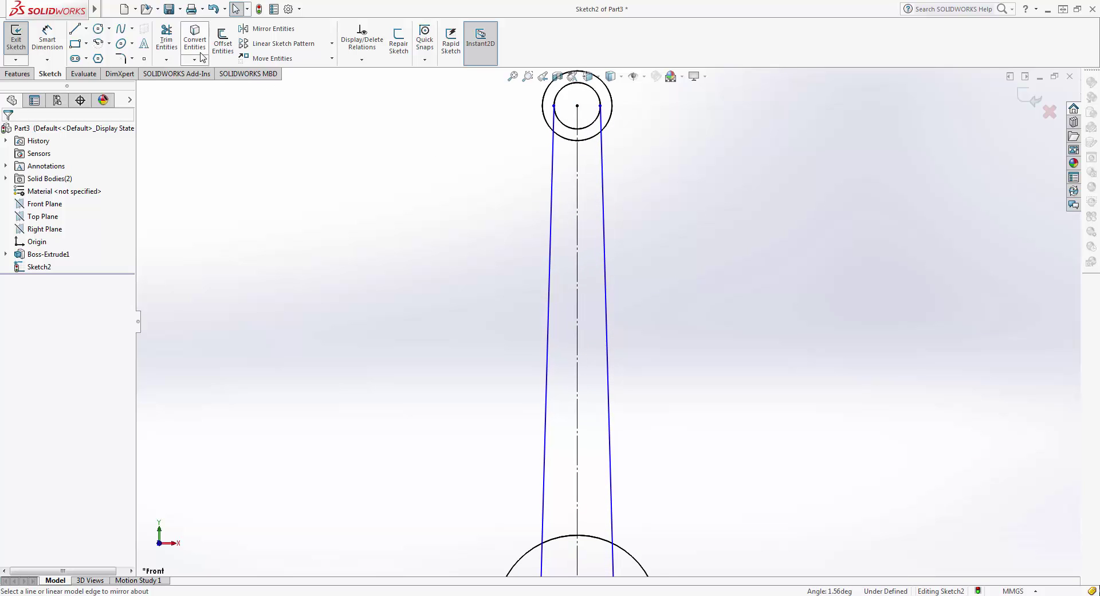
# - Trim the left slanted shank line, then undo the trim to restore it
pyautogui.click(166, 40)
pyautogui.click(552, 130)
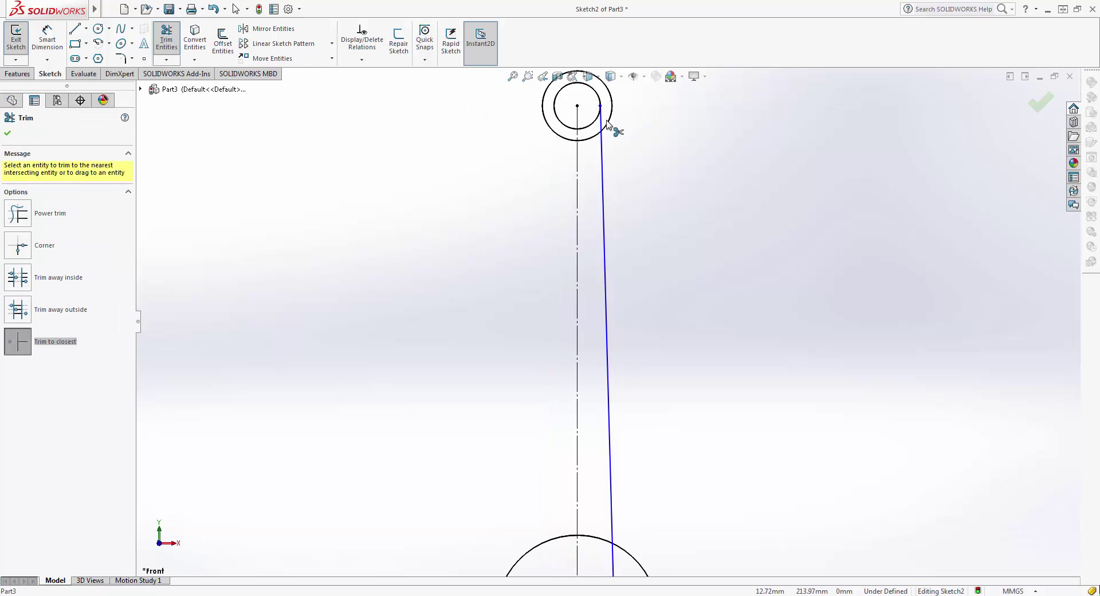
pyautogui.press('Escape')
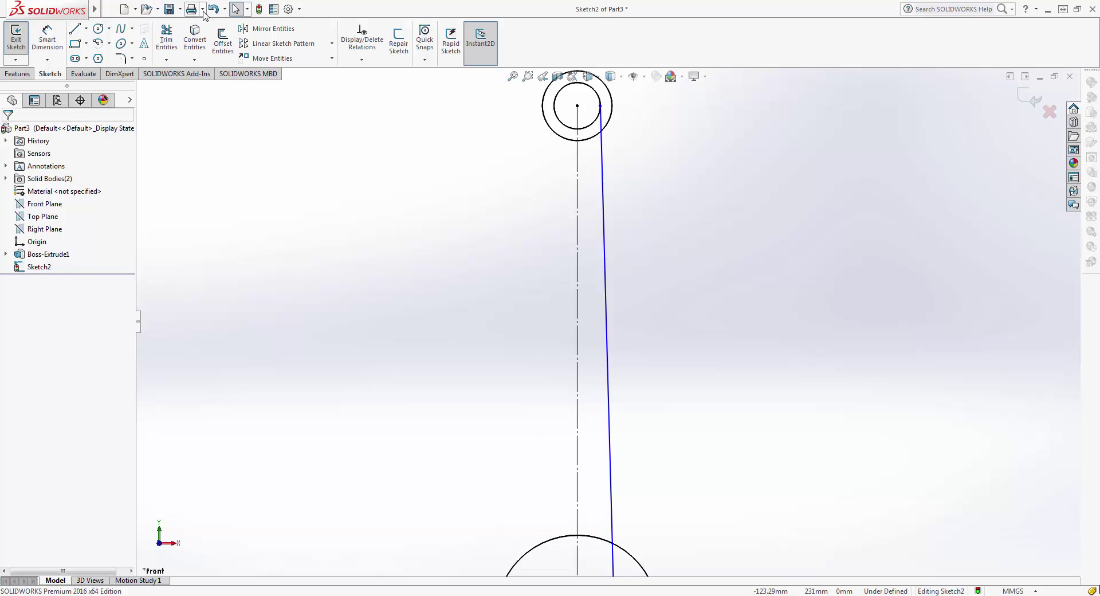
pyautogui.click(213, 9)
# - Check the top and bottom circles' sizes, discarding an accidental extra circle
pyautogui.click(101, 33)
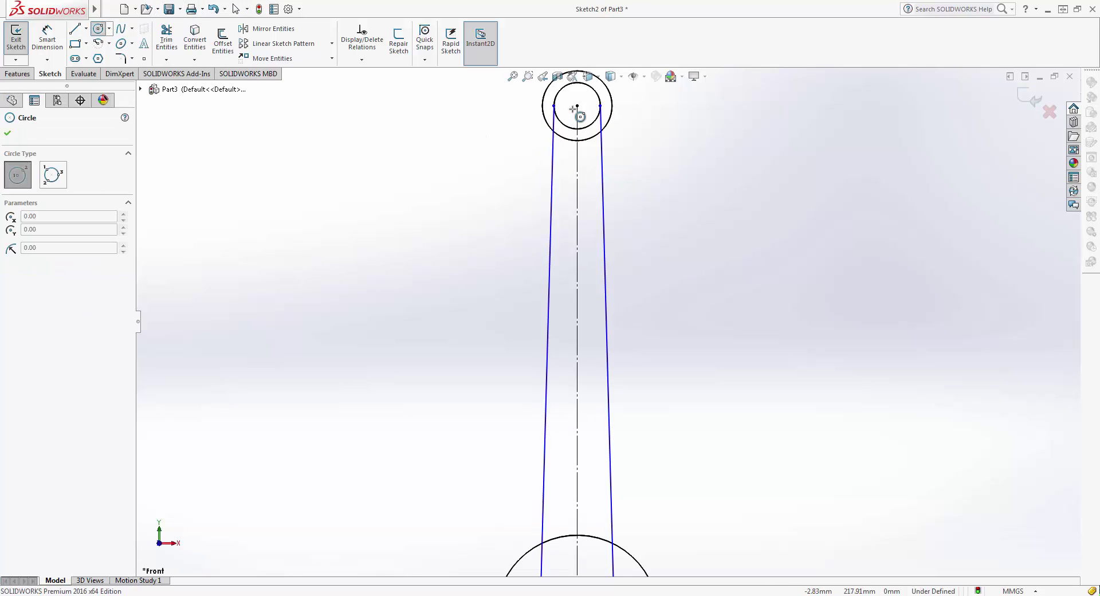
pyautogui.click(611, 118)
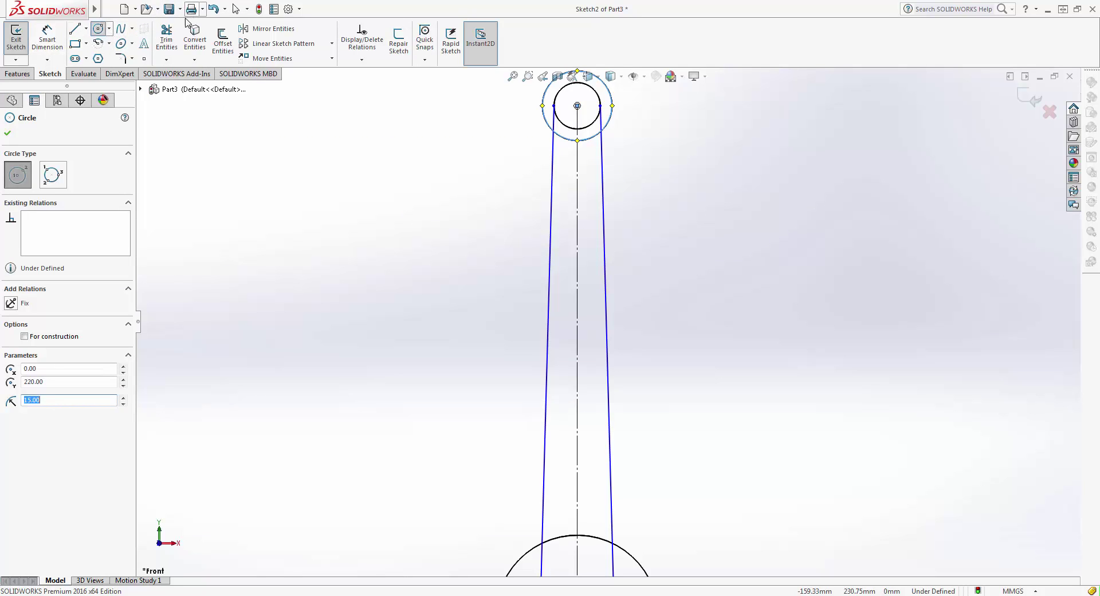
pyautogui.click(349, 184)
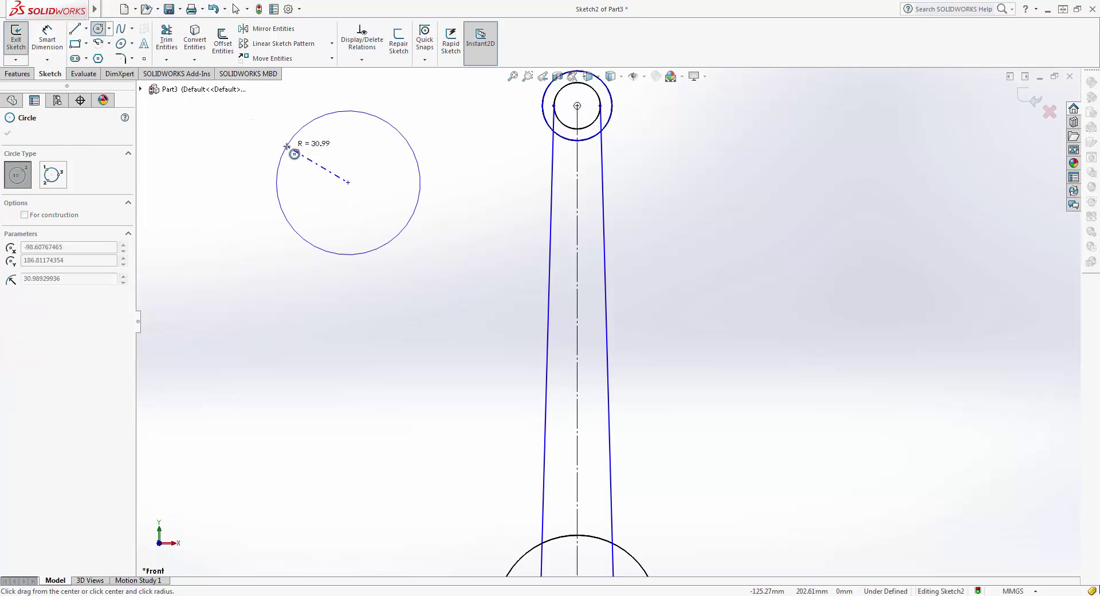
pyautogui.press('Escape')
pyautogui.click(101, 32)
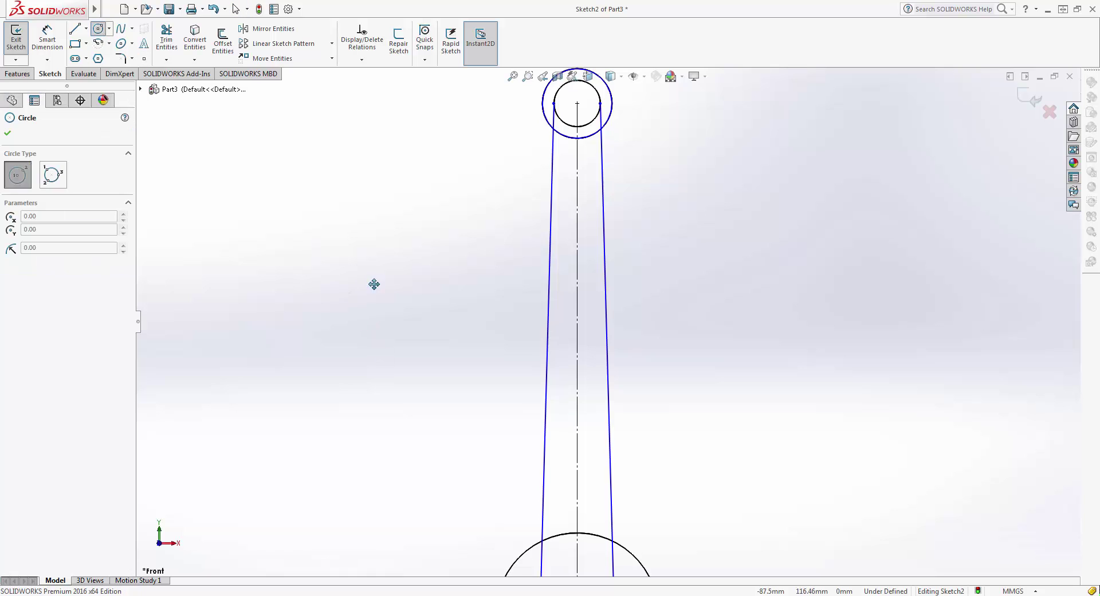
pyautogui.keyDown('ctrl'); pyautogui.moveTo(373, 285); pyautogui.dragTo(374, 85, button='middle'); pyautogui.keyUp('ctrl')
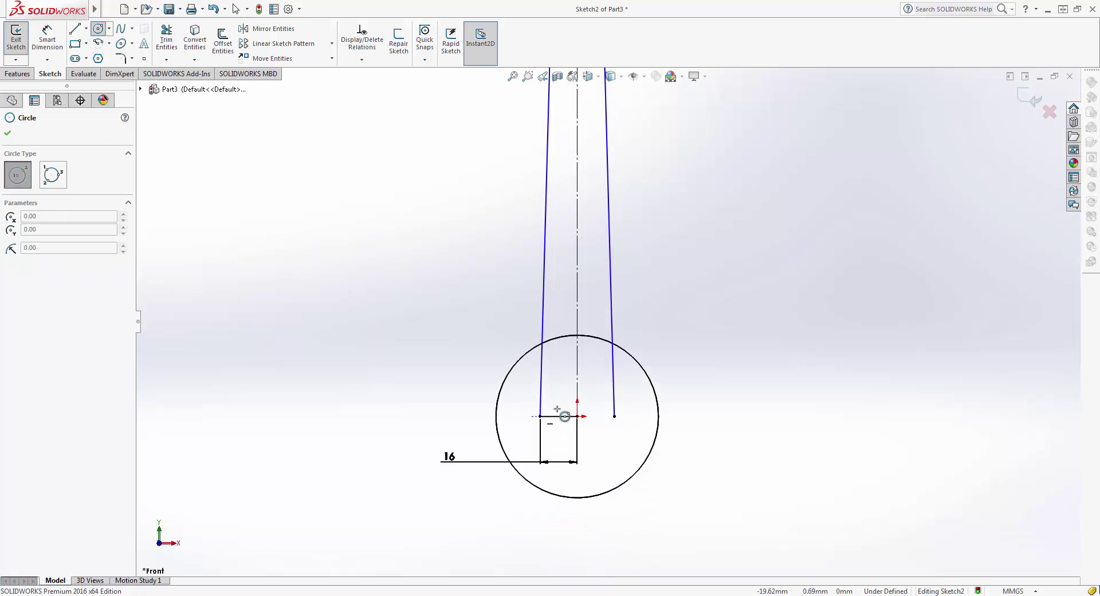
pyautogui.click(656, 434)
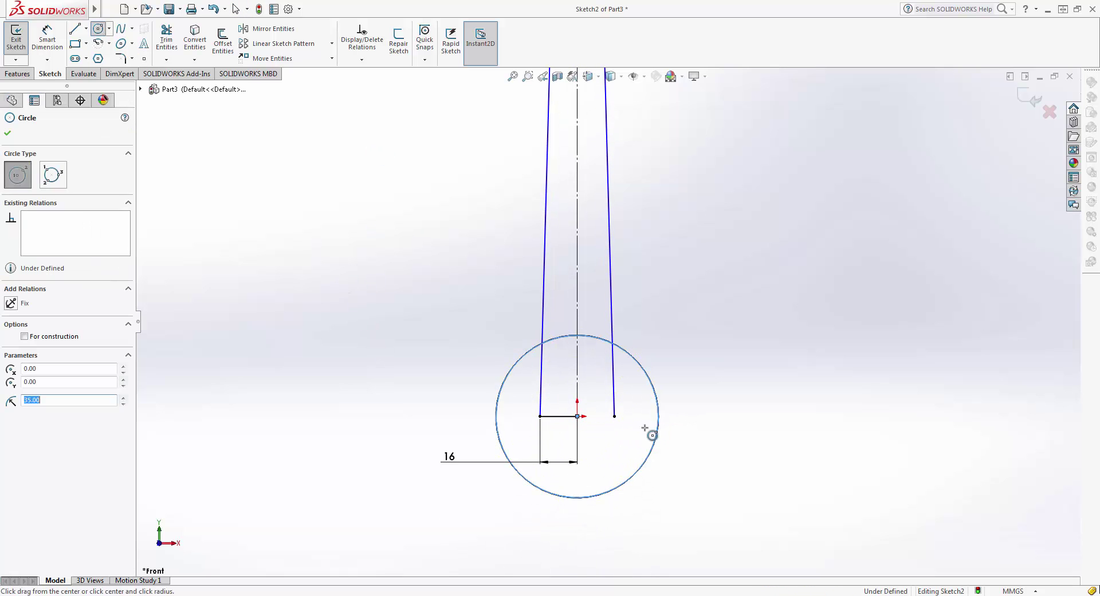
pyautogui.click(7, 133)
# - Trim both shank lines inside the big circle and make the horizontal line construction geometry
pyautogui.click(167, 40)
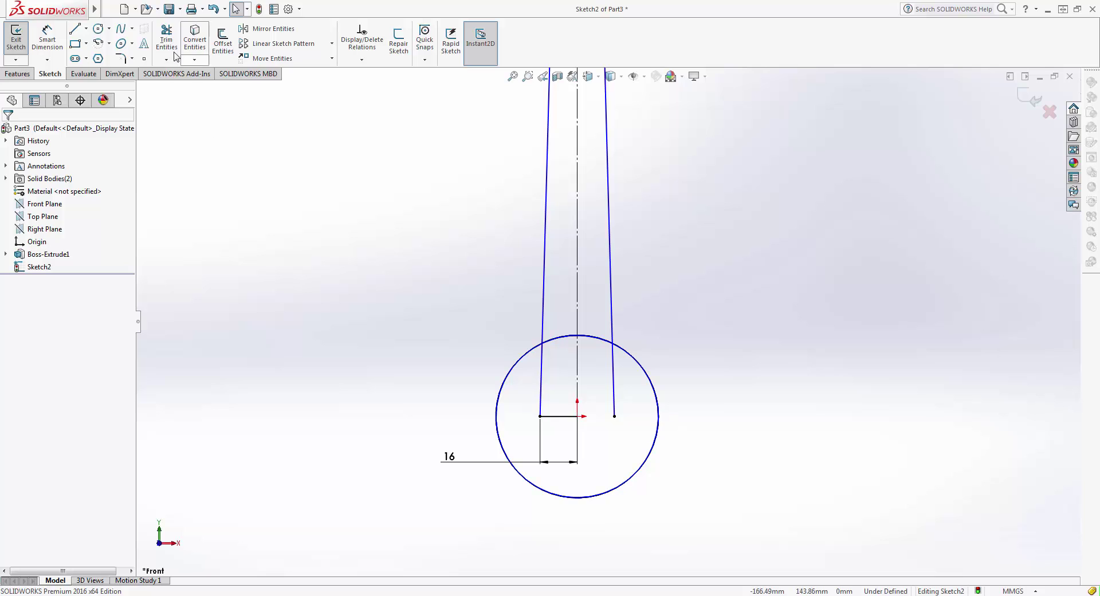
pyautogui.click(542, 361)
pyautogui.click(612, 375)
pyautogui.press('Escape')
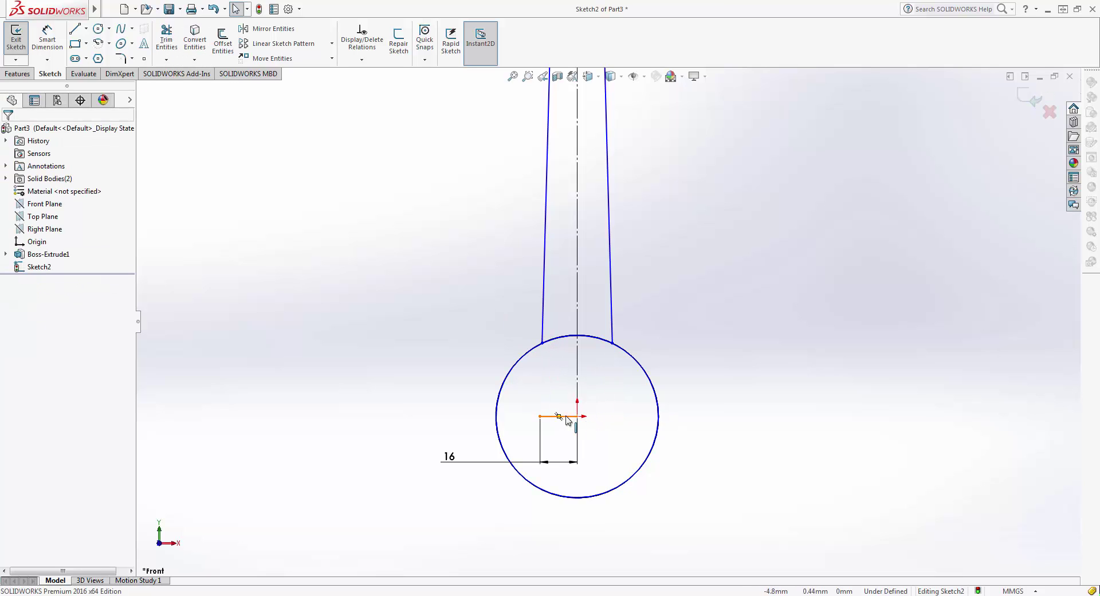
pyautogui.click(565, 416)
pyautogui.click(625, 382)
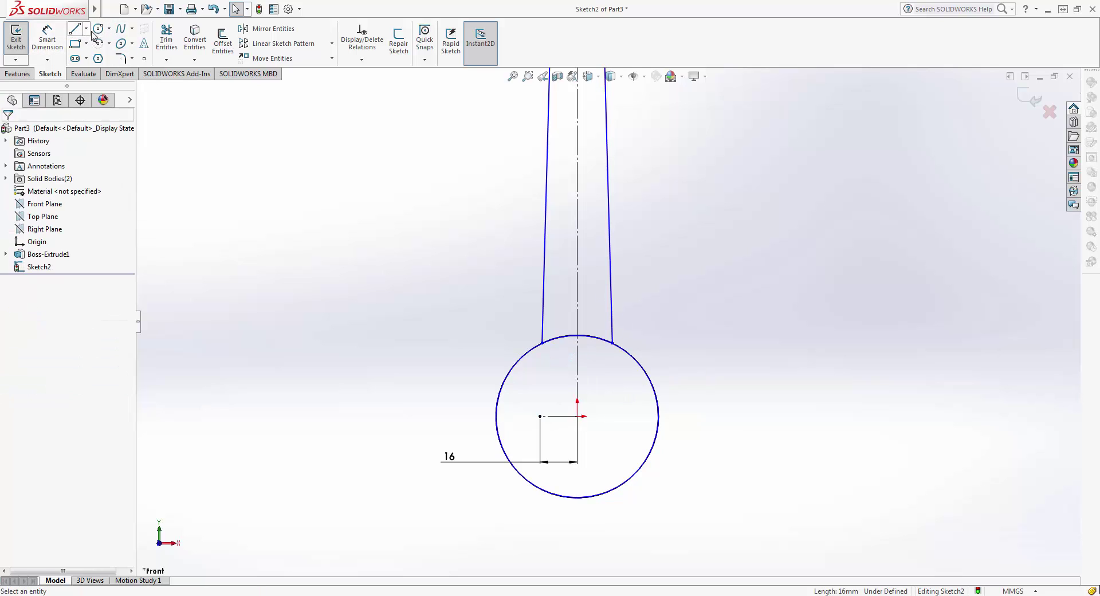
# - Trim the remaining lines back so arcs close both shank ends, and exit Sketch2
pyautogui.click(167, 37)
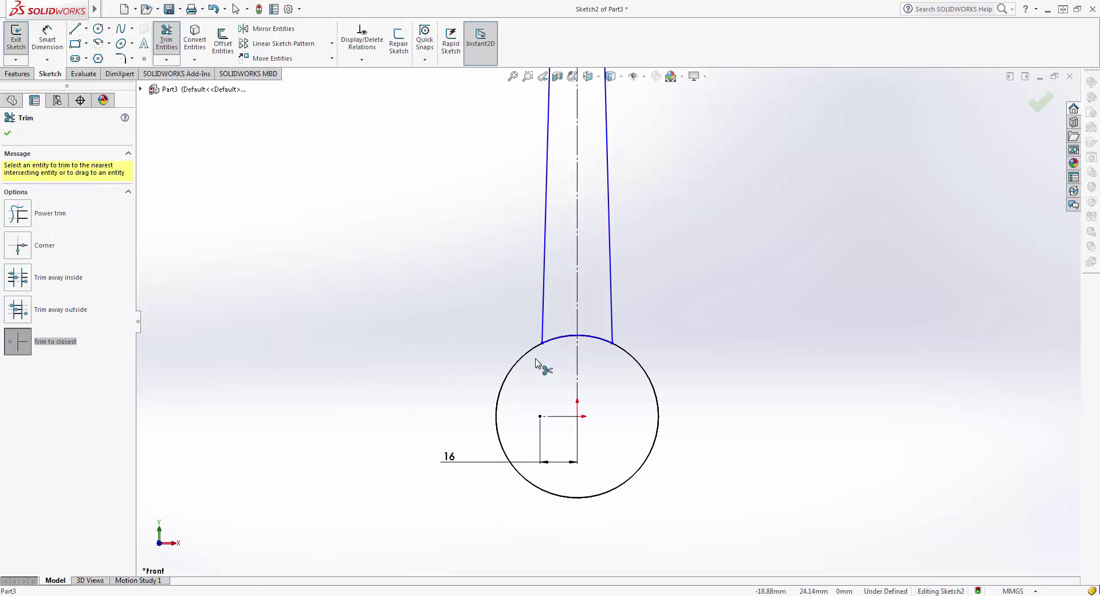
pyautogui.scroll(3, 573, 258)
pyautogui.scroll(-1, 608, 157)
pyautogui.scroll(-3, 621, 142)
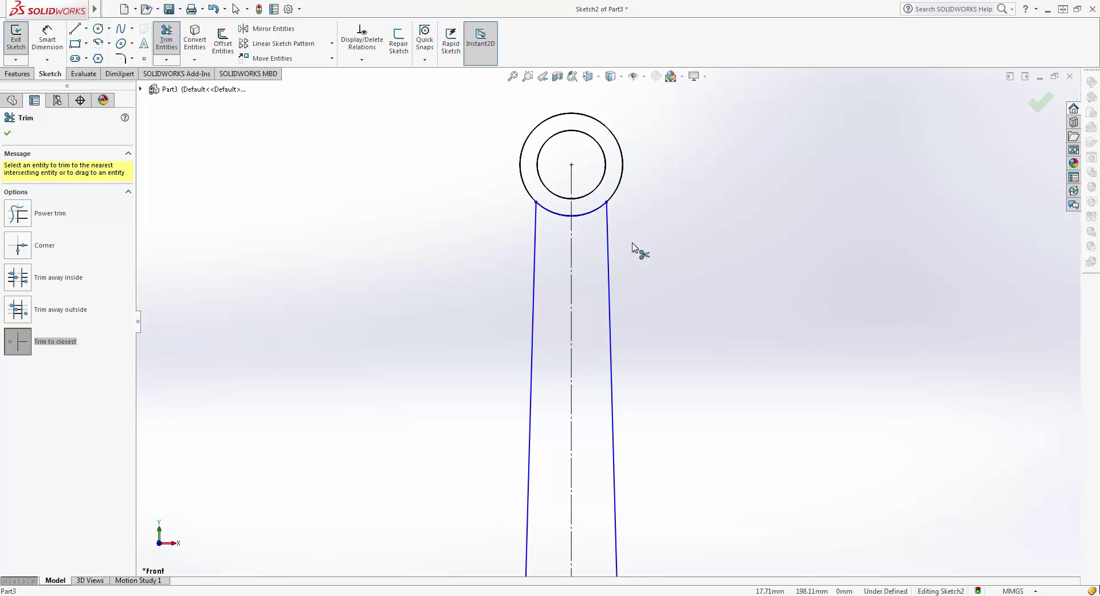
pyautogui.scroll(3, 642, 275)
pyautogui.scroll(-2, 659, 329)
pyautogui.click(1036, 104)
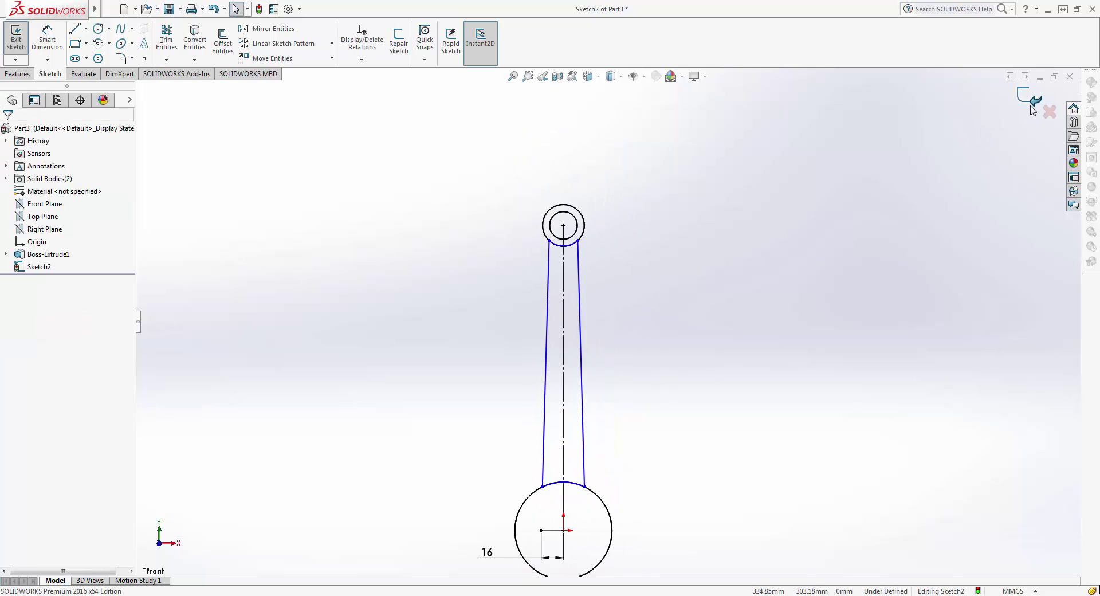
pyautogui.click(1033, 106)
# - Extrude Sketch2 as a boss, 6 mm in both Direction 1 and Direction 2
pyautogui.moveTo(361, 269)
pyautogui.mouseDown(button='middle')
pyautogui.moveTo(321, 257)
pyautogui.moveTo(302, 306)
pyautogui.mouseUp(button='middle')
pyautogui.click(45, 204)
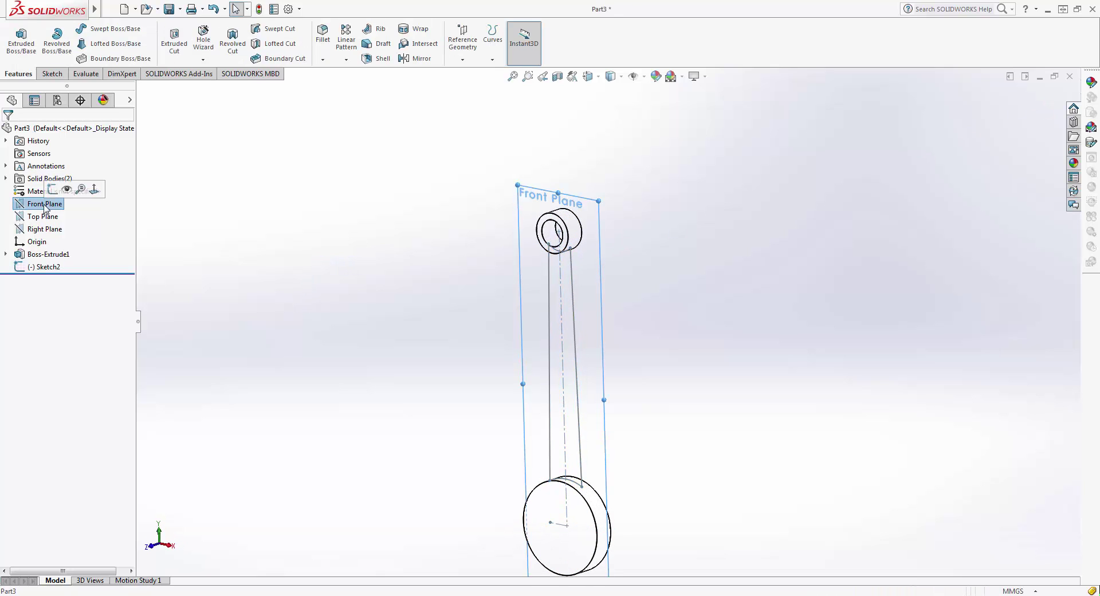
pyautogui.click(117, 279)
pyautogui.click(56, 267)
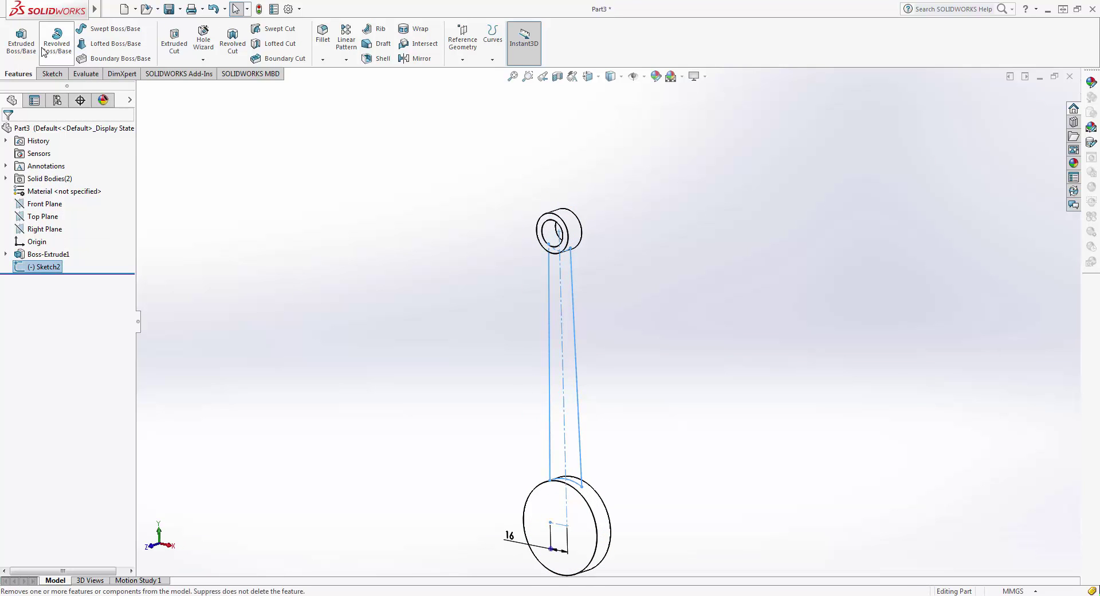
pyautogui.click(21, 37)
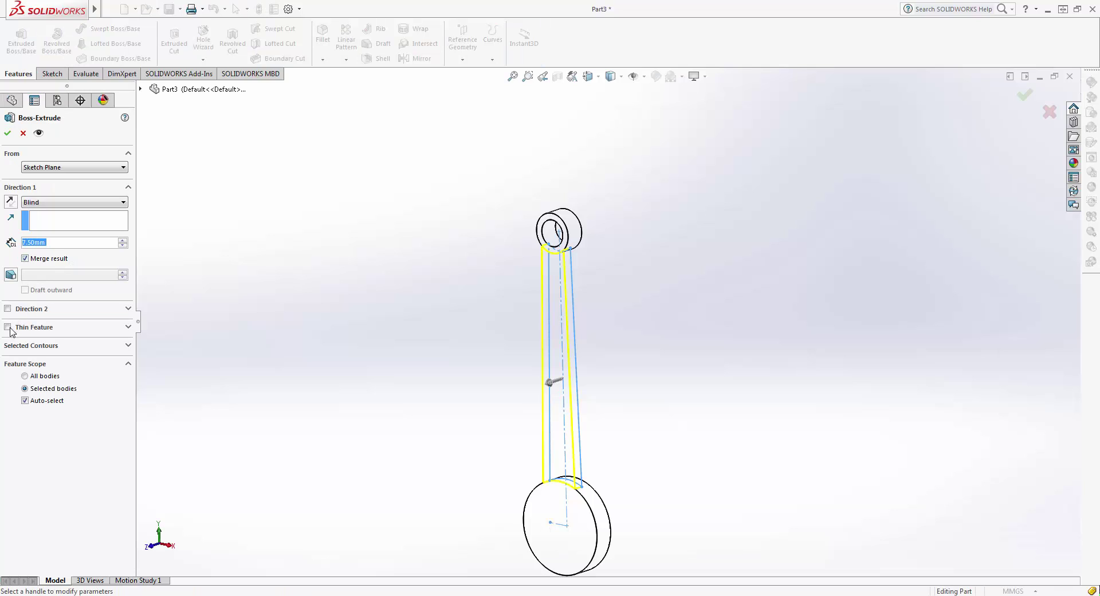
pyautogui.click(8, 310)
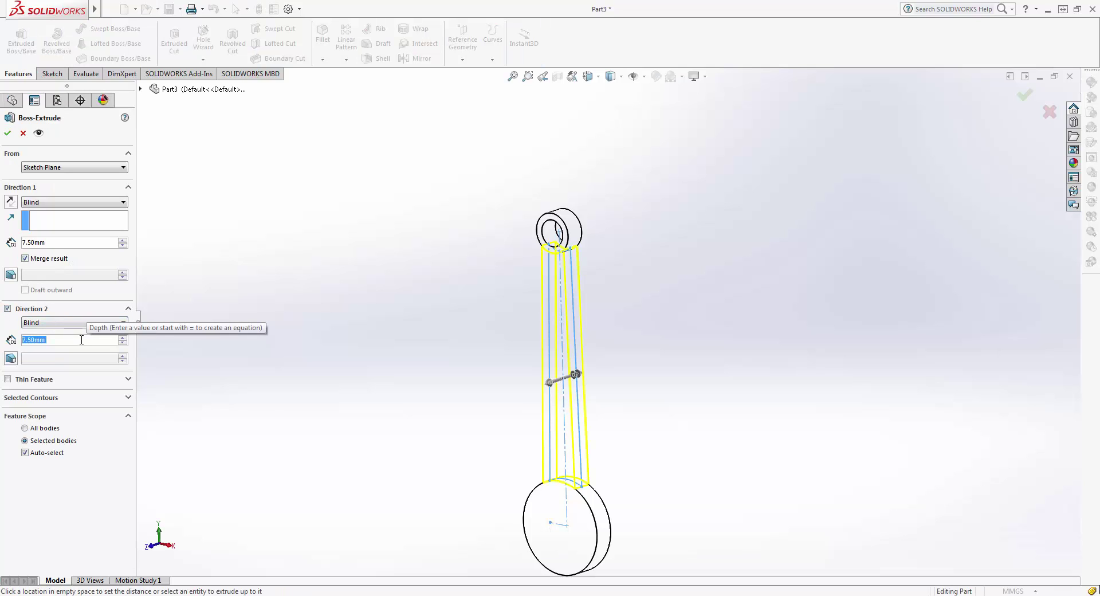
pyautogui.write('6')
pyautogui.press('Return')
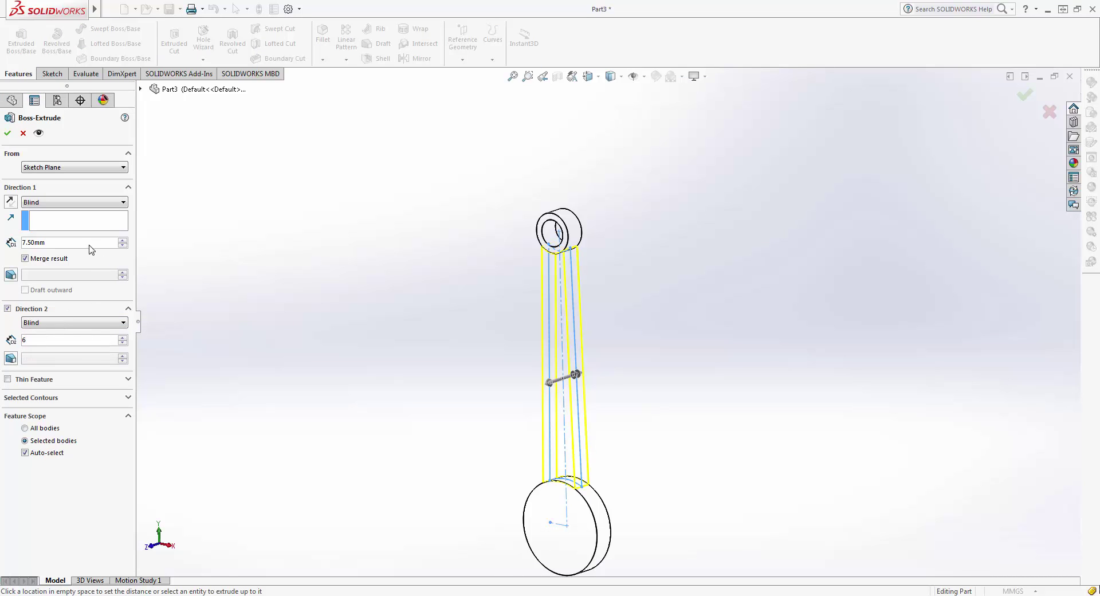
pyautogui.click(88, 243)
pyautogui.write('6')
pyautogui.press('Return')
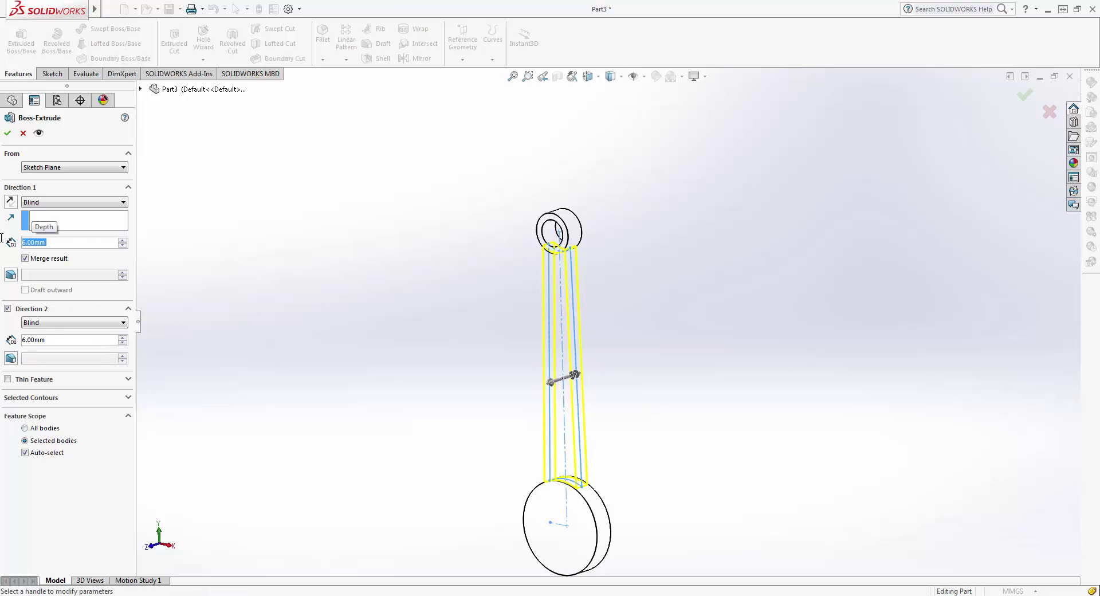
pyautogui.press('Return')
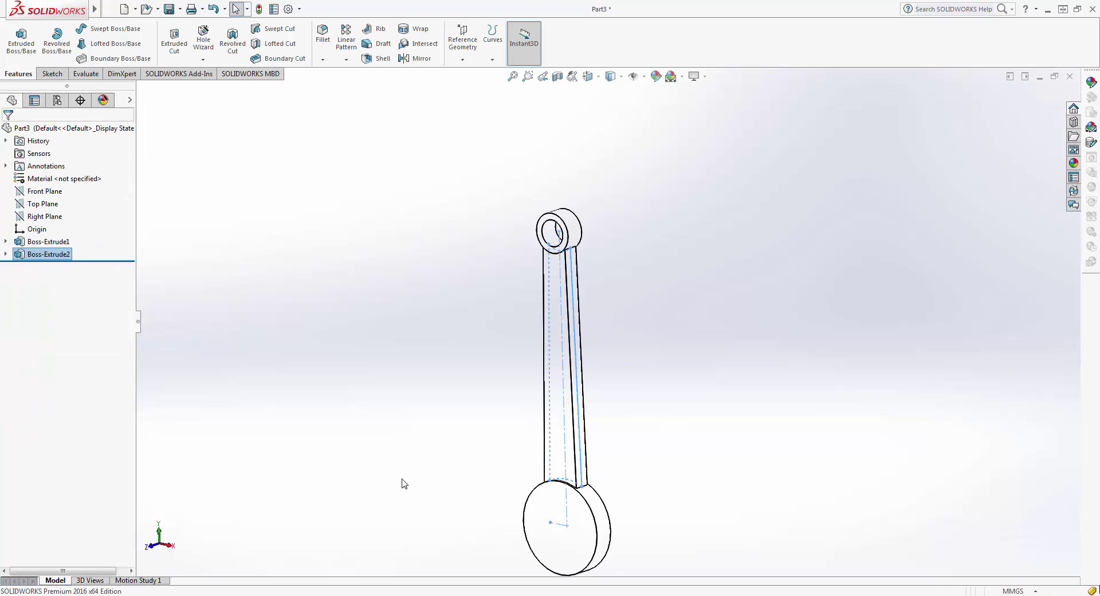
# - Orbit to view the new shank and switch the display style to Shaded
pyautogui.moveTo(386, 494)
pyautogui.mouseDown(button='middle')
pyautogui.moveTo(336, 491)
pyautogui.moveTo(369, 510)
pyautogui.moveTo(373, 393)
pyautogui.moveTo(537, 412)
pyautogui.mouseUp(button='middle')
pyautogui.keyDown('ctrl'); pyautogui.moveTo(562, 366); pyautogui.dragTo(536, 413, button='middle'); pyautogui.keyUp('ctrl')
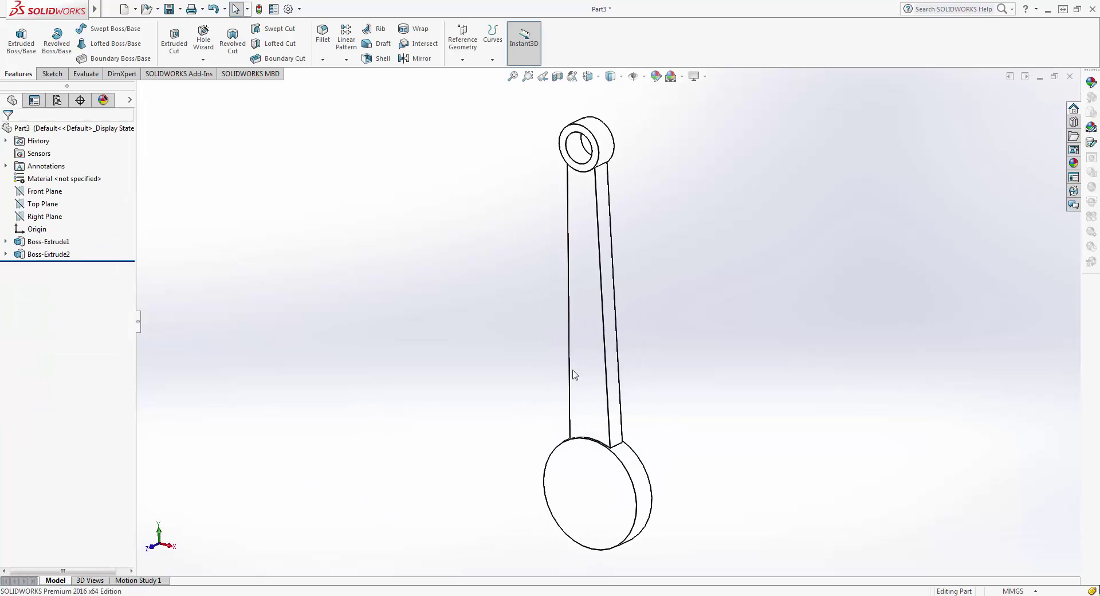
pyautogui.moveTo(510, 281); pyautogui.dragTo(536, 278, button='middle')
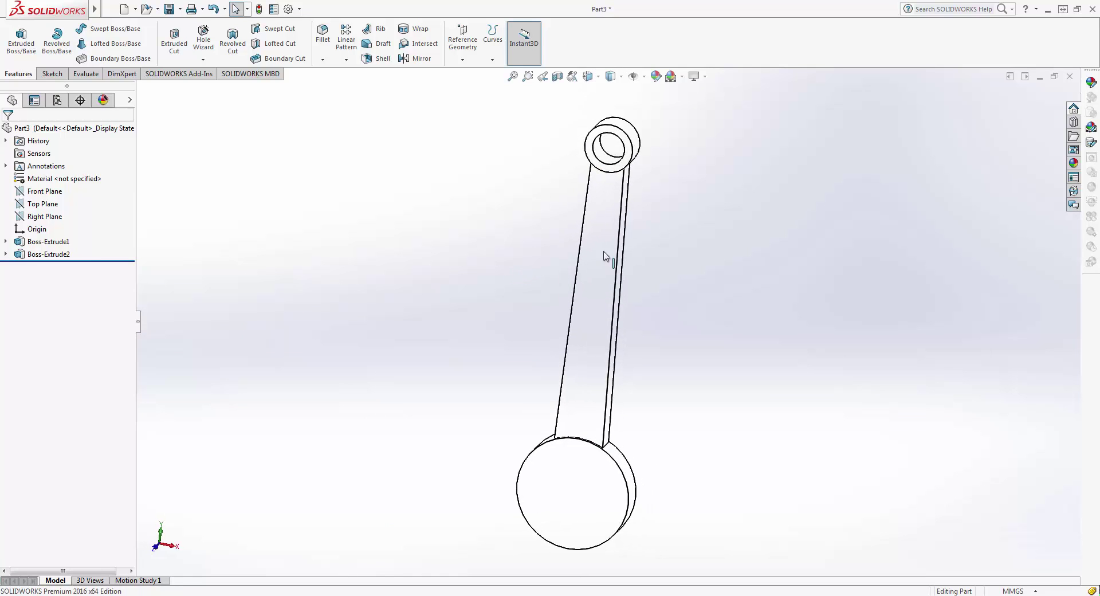
pyautogui.click(621, 76)
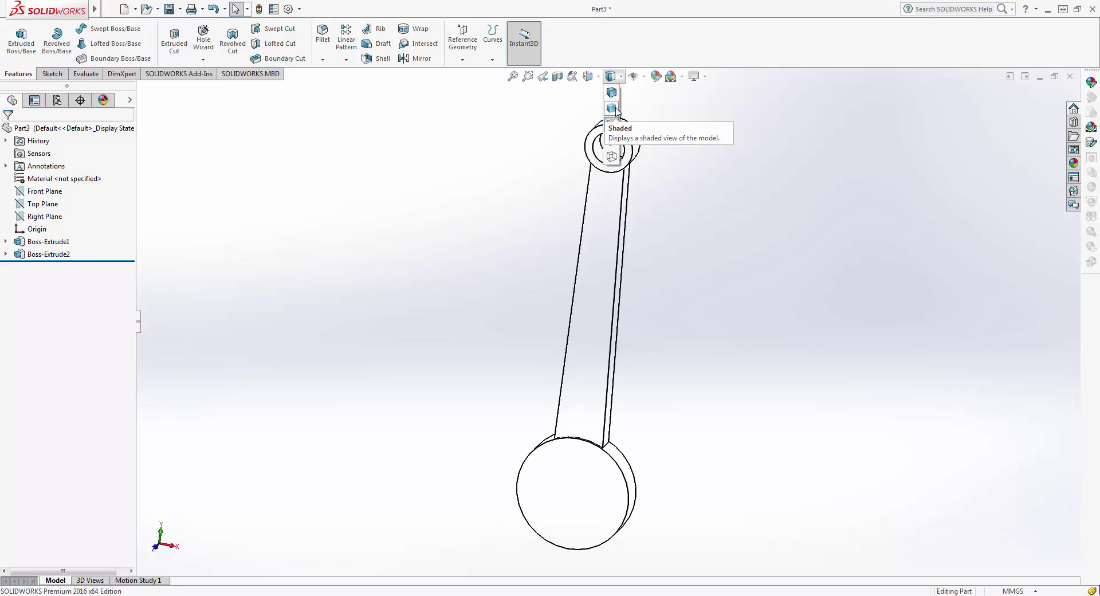
pyautogui.click(612, 108)
# - Orbit and zoom around the shaded rod to inspect the big end disc face
pyautogui.moveTo(590, 146); pyautogui.dragTo(546, 151, button='middle')
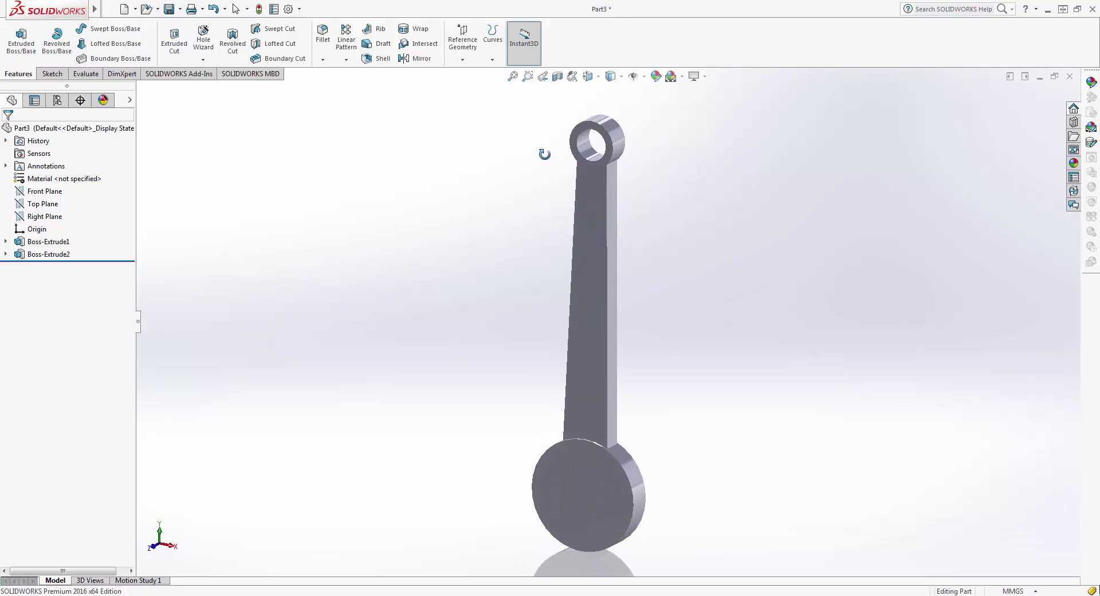
pyautogui.click(621, 77)
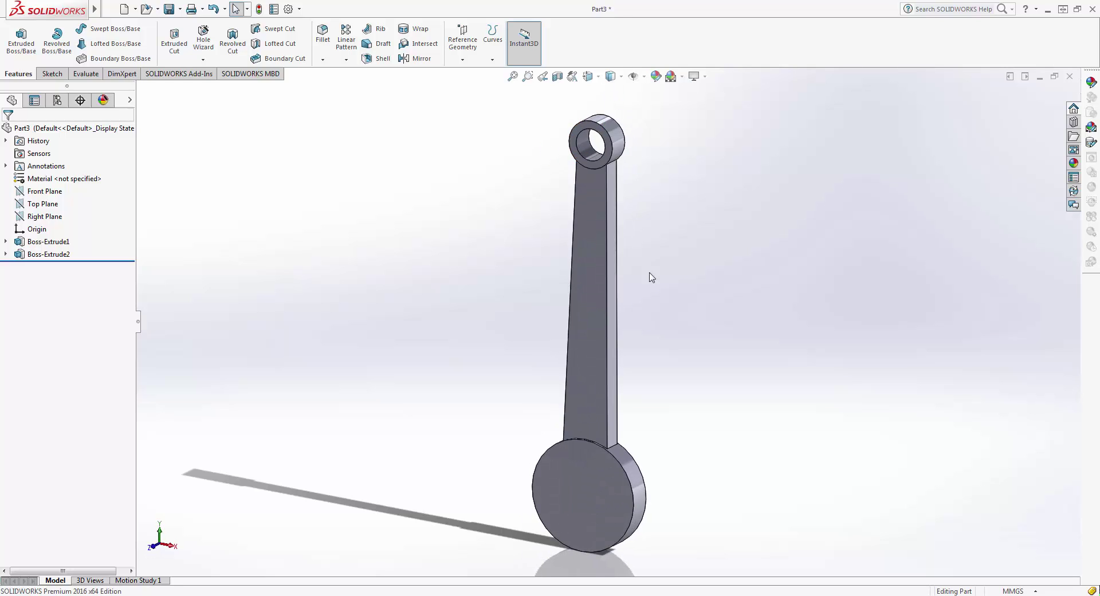
pyautogui.scroll(-2, 538, 486)
pyautogui.scroll(3, 605, 425)
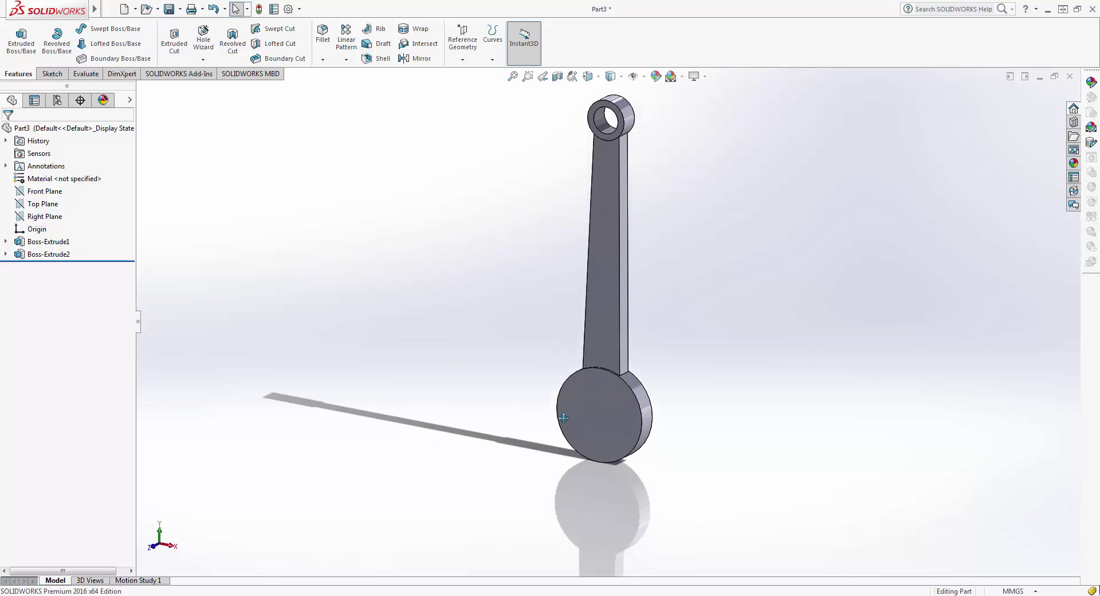
pyautogui.scroll(-2, 561, 362)
pyautogui.scroll(-1, 593, 351)
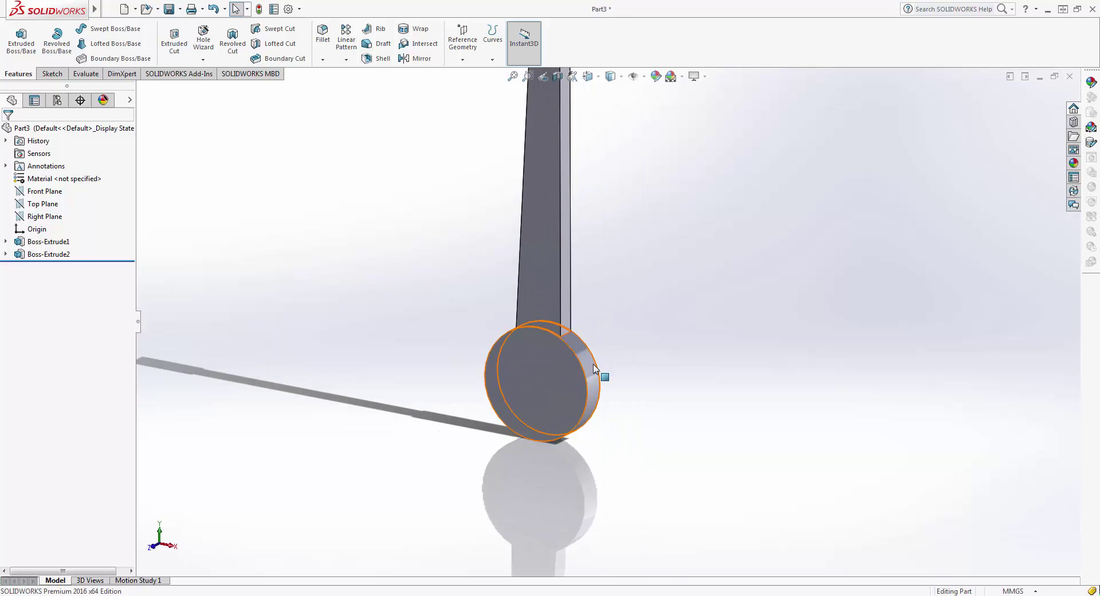
pyautogui.moveTo(503, 343); pyautogui.dragTo(557, 369, button='middle')
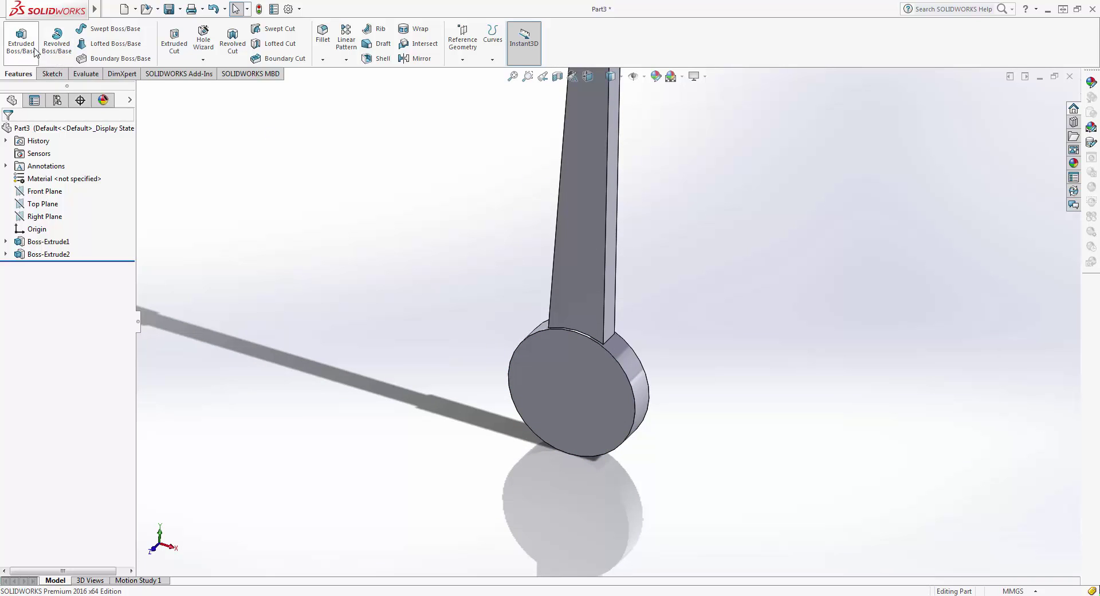
pyautogui.click(52, 74)
pyautogui.click(84, 74)
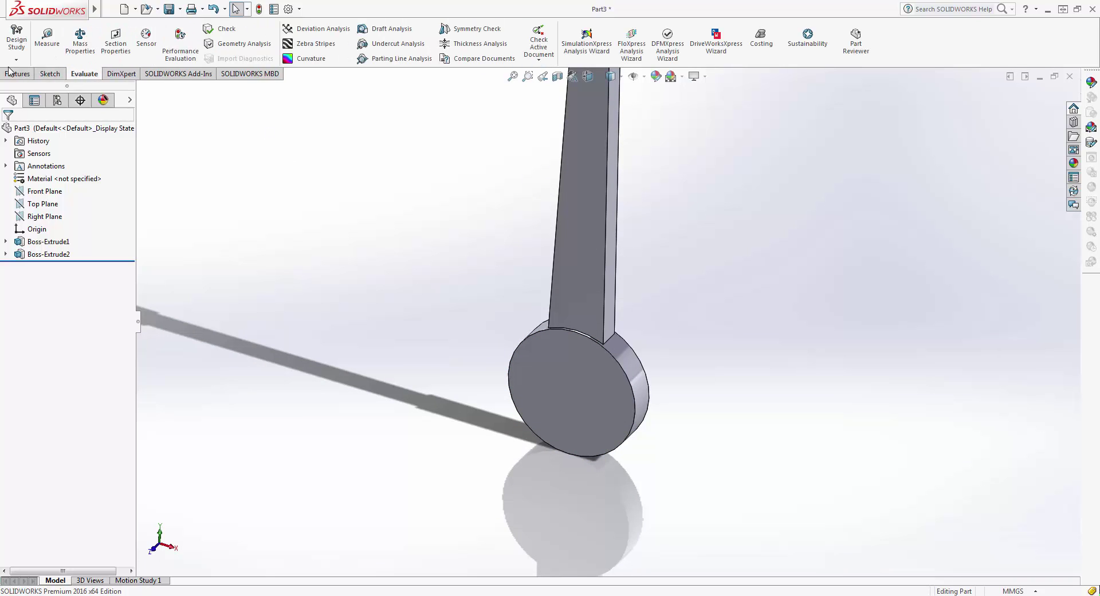
# - Start a new sketch on the Top Plane and view it face-on
pyautogui.click(46, 205)
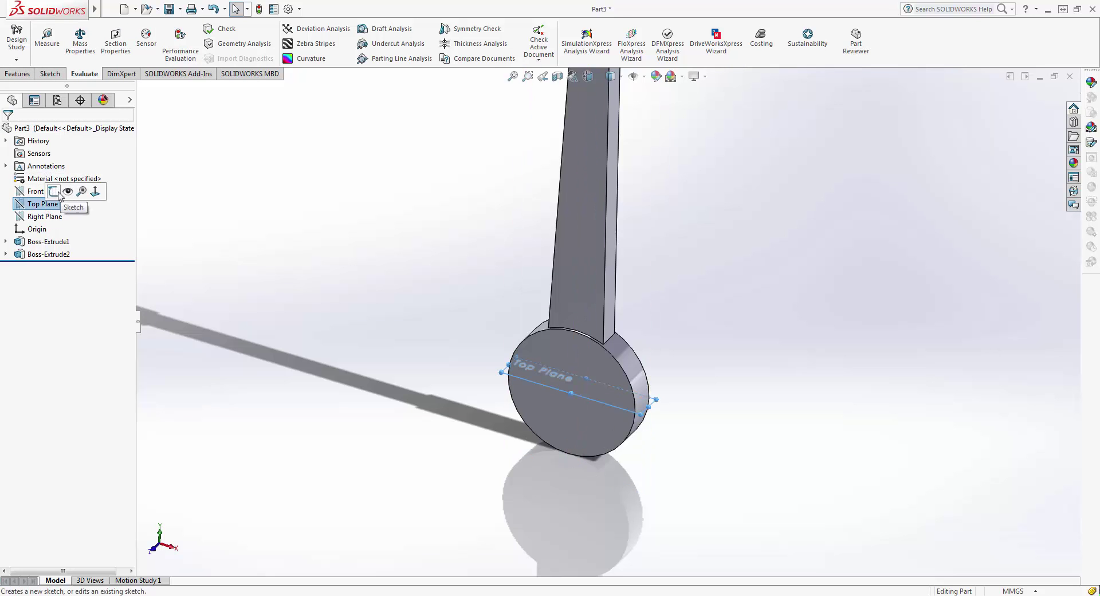
pyautogui.click(59, 194)
pyautogui.moveTo(444, 221)
pyautogui.mouseDown(button='middle')
pyautogui.moveTo(449, 268)
pyautogui.moveTo(189, 247)
pyautogui.mouseUp(button='middle')
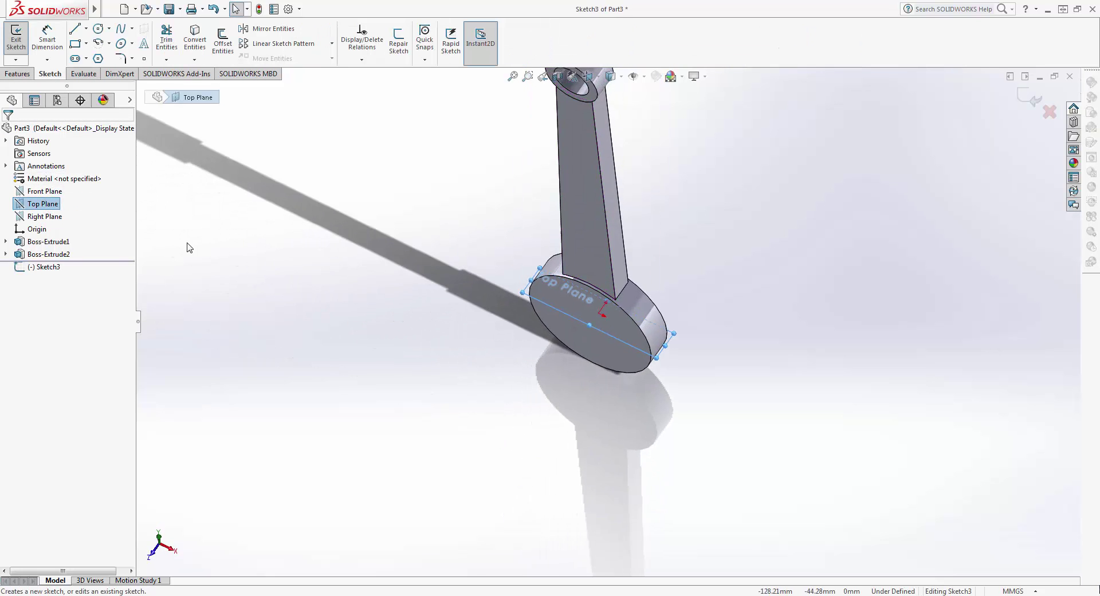
pyautogui.rightClick(46, 204)
pyautogui.click(92, 185)
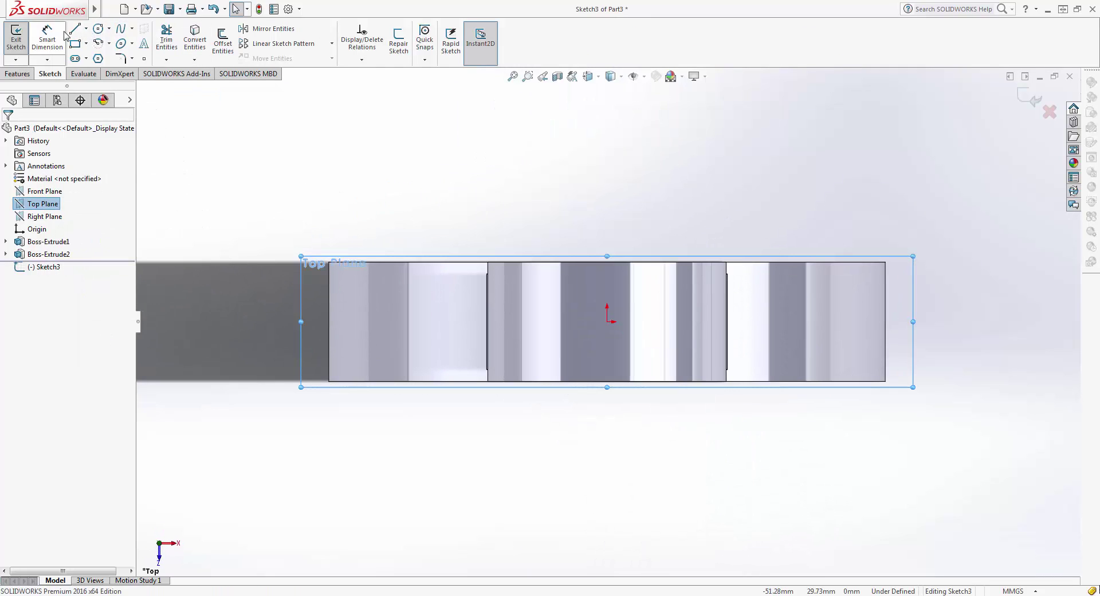
# - Draw a circle of radius 7 centred beside the large round end
pyautogui.click(97, 29)
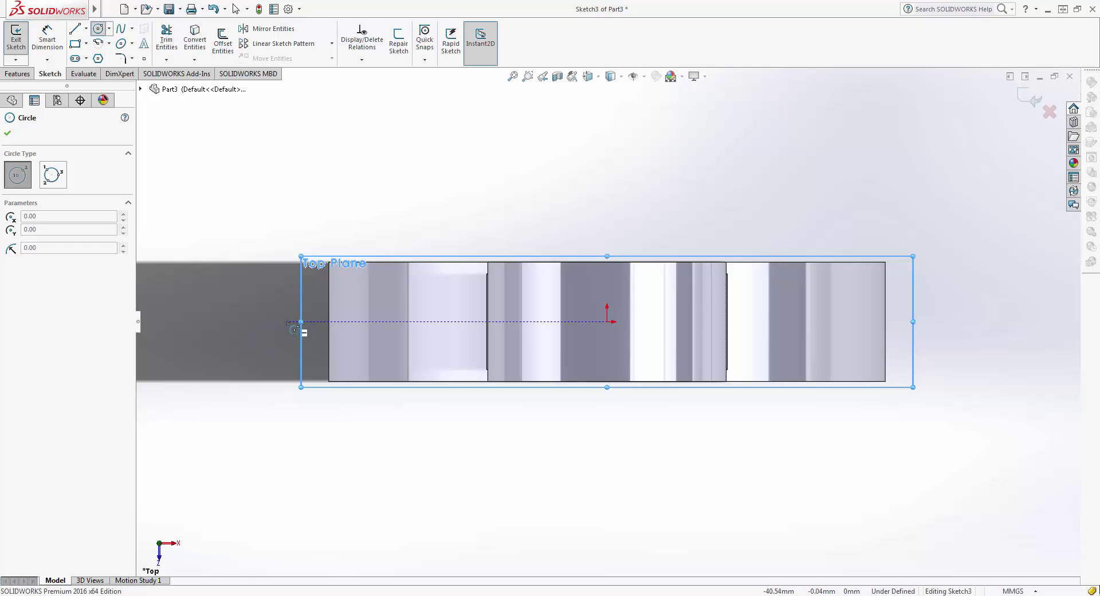
pyautogui.moveTo(295, 330); pyautogui.dragTo(267, 401, button='middle')
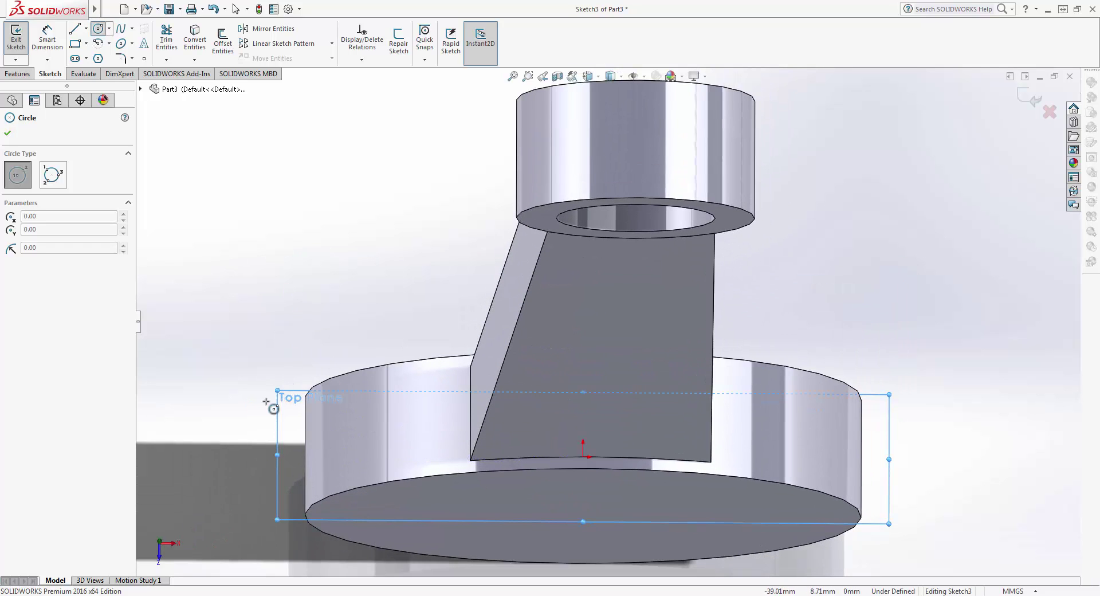
pyautogui.click(267, 454)
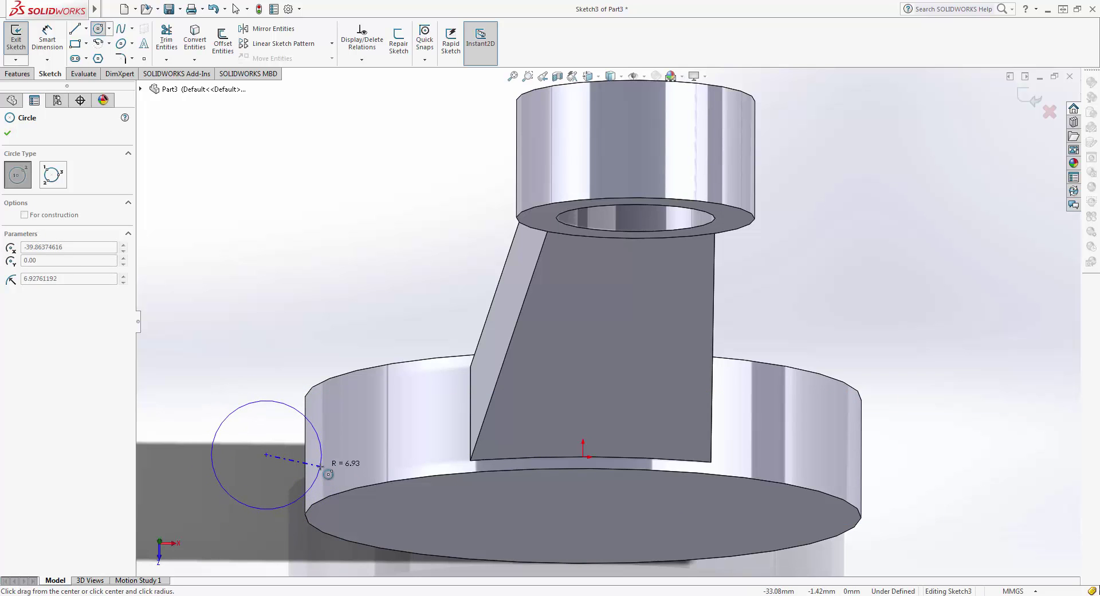
pyautogui.click(321, 467)
pyautogui.write('6')
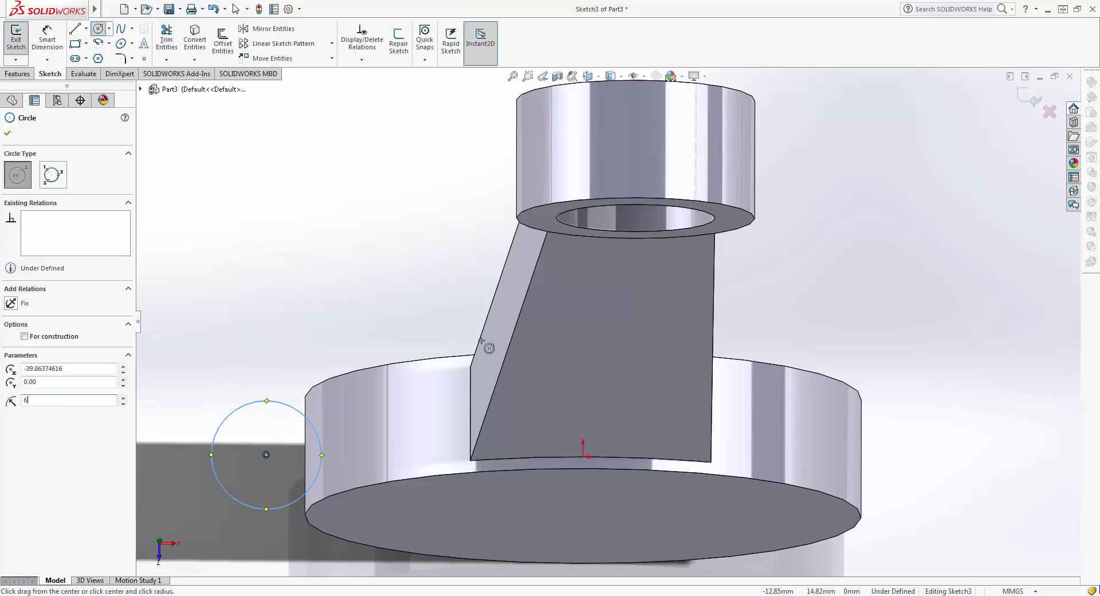
pyautogui.write('7')
pyautogui.press('Return')
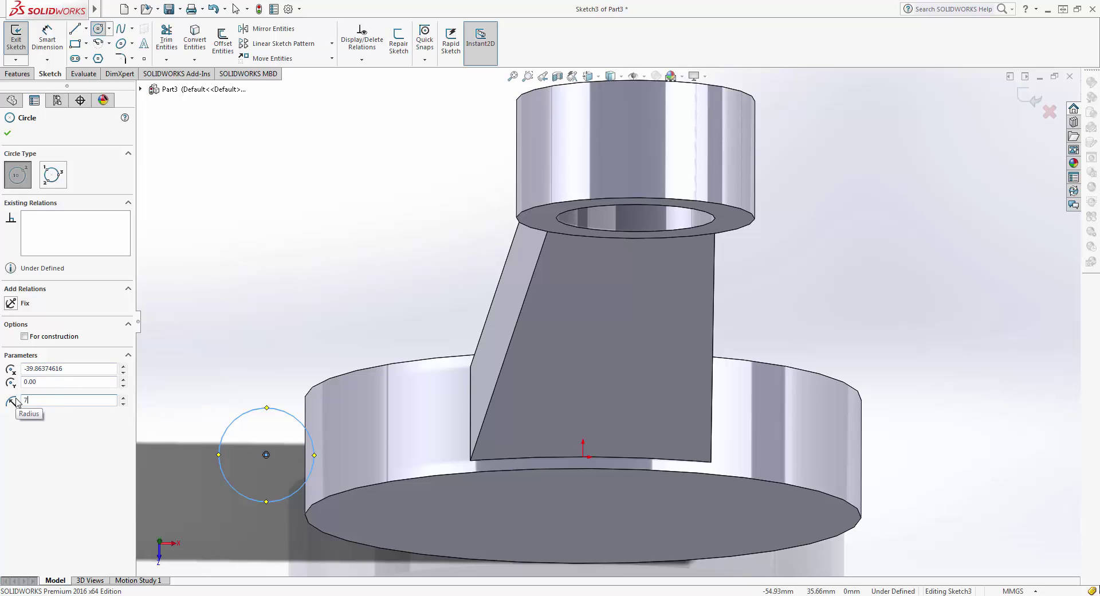
pyautogui.press('Return')
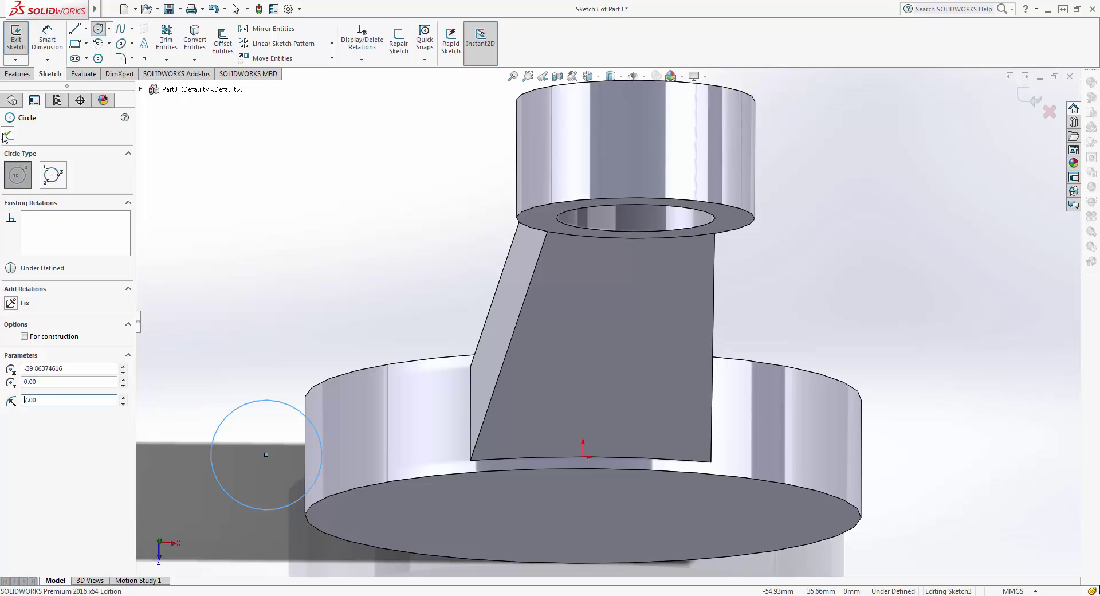
pyautogui.click(7, 135)
pyautogui.keyDown('ctrl'); pyautogui.moveTo(278, 429); pyautogui.dragTo(308, 350, button='middle'); pyautogui.keyUp('ctrl')
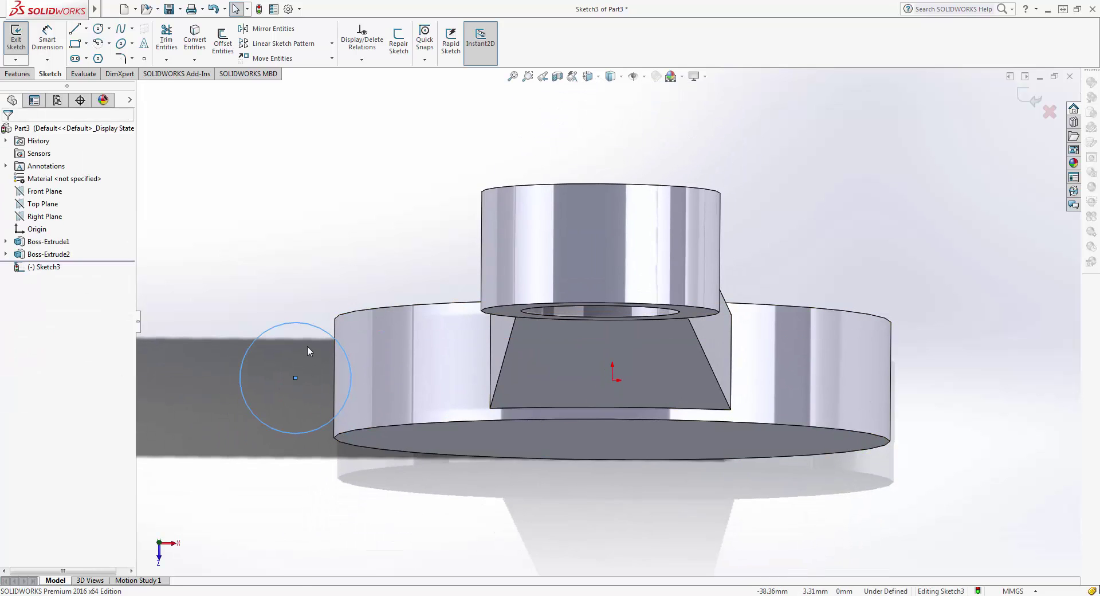
# - Draw a vertical construction centreline through the origin
pyautogui.click(253, 194)
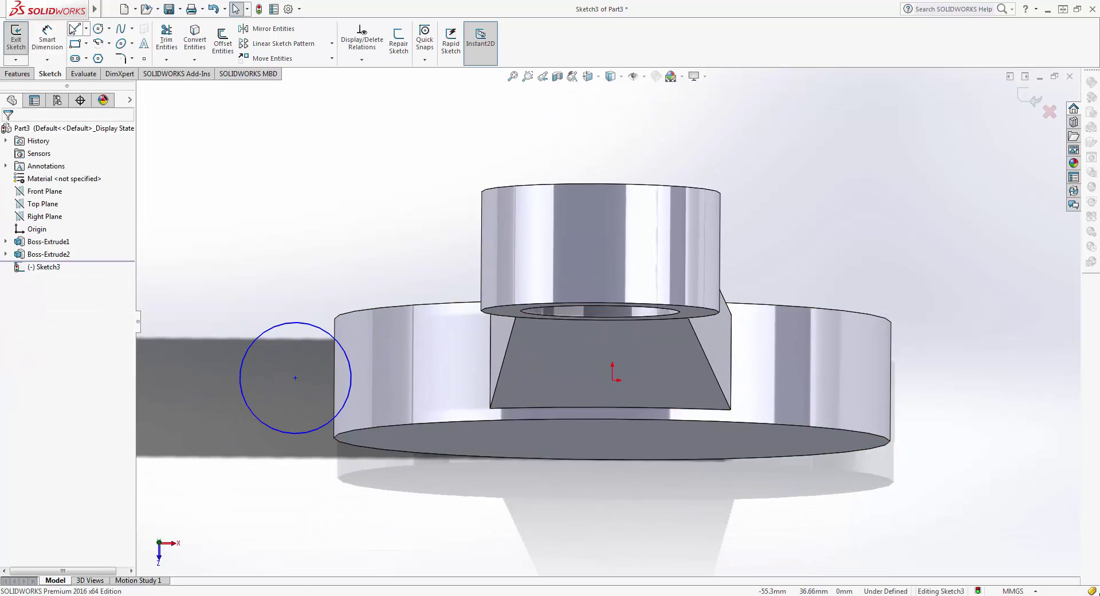
pyautogui.click(73, 29)
pyautogui.moveTo(613, 338); pyautogui.dragTo(612, 455)
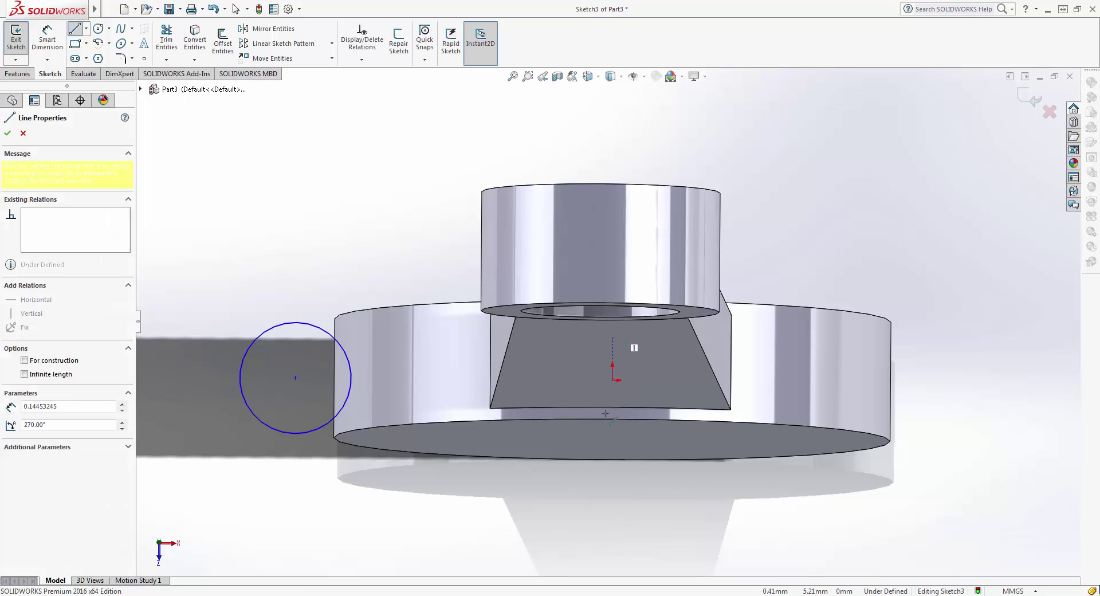
pyautogui.press('Escape')
pyautogui.click(613, 428)
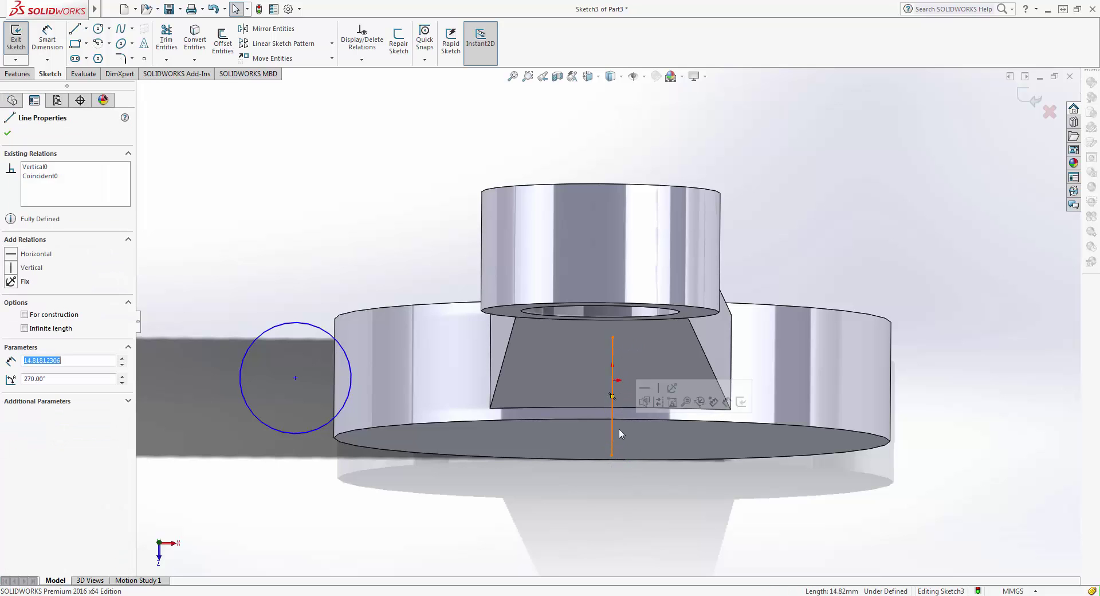
pyautogui.click(657, 408)
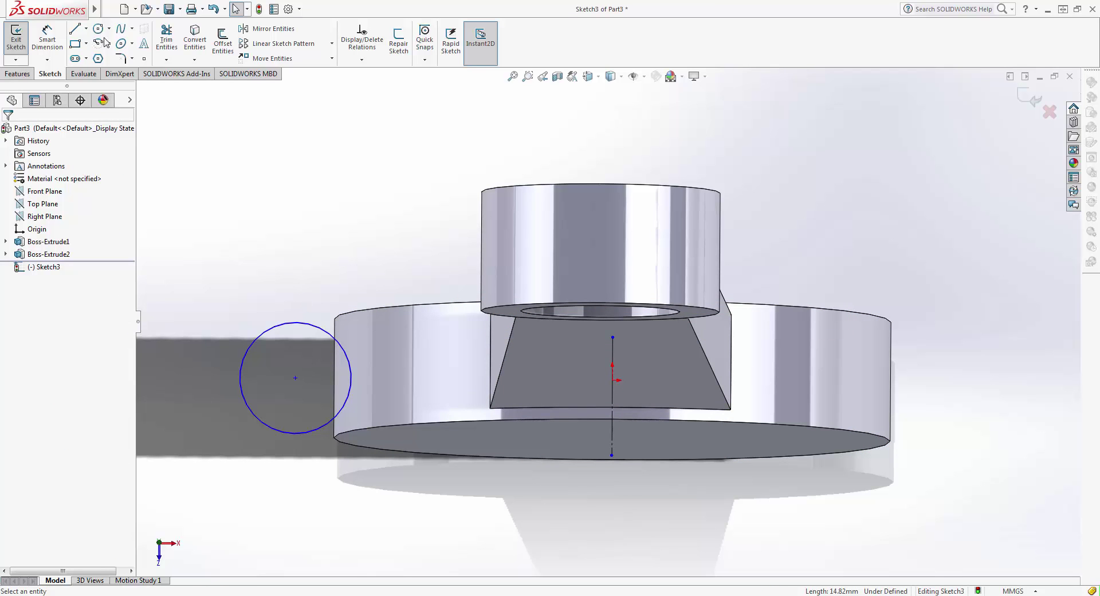
# - Dimension the circle centre 40 mm from the vertical centreline
pyautogui.click(47, 40)
pyautogui.click(296, 379)
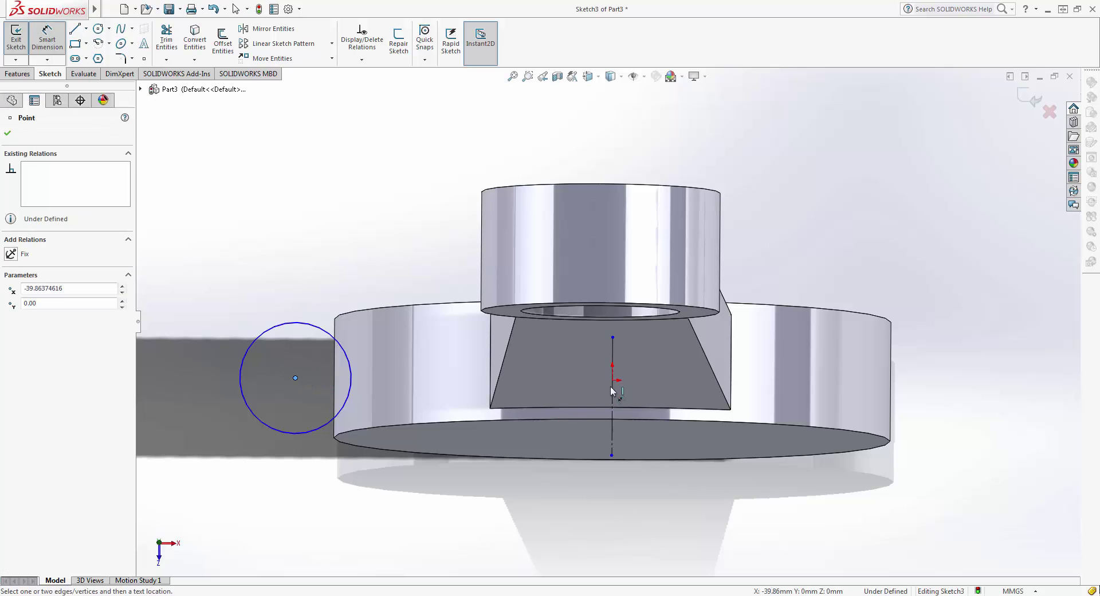
pyautogui.click(613, 381)
pyautogui.click(507, 484)
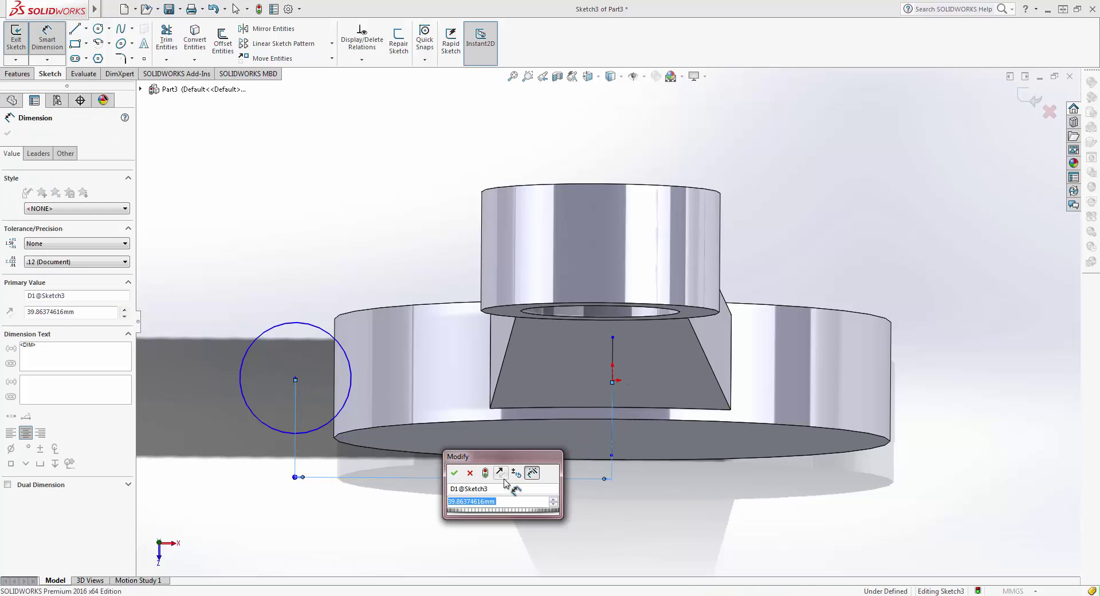
pyautogui.write('40')
pyautogui.press('Return')
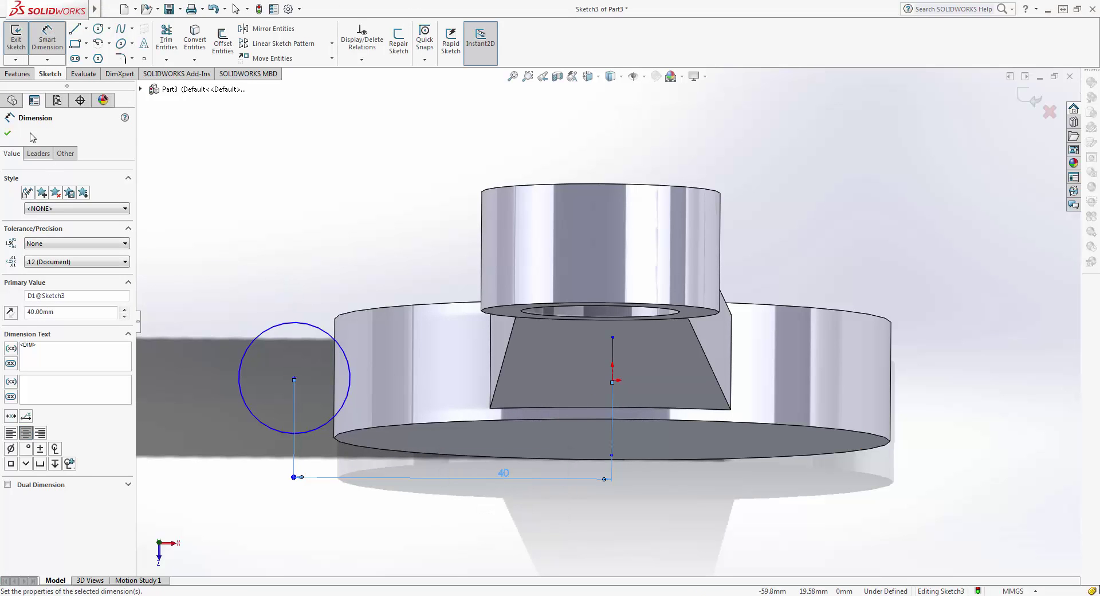
pyautogui.click(7, 134)
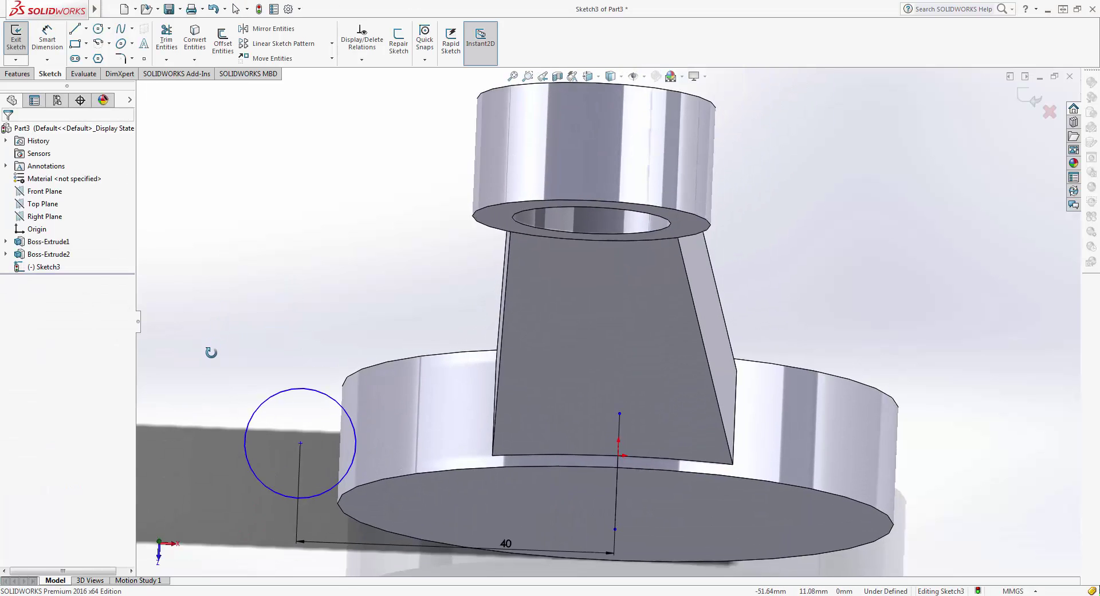
# - Mirror the circle across the vertical centreline to the opposite side
pyautogui.moveTo(226, 306); pyautogui.dragTo(171, 213, button='middle')
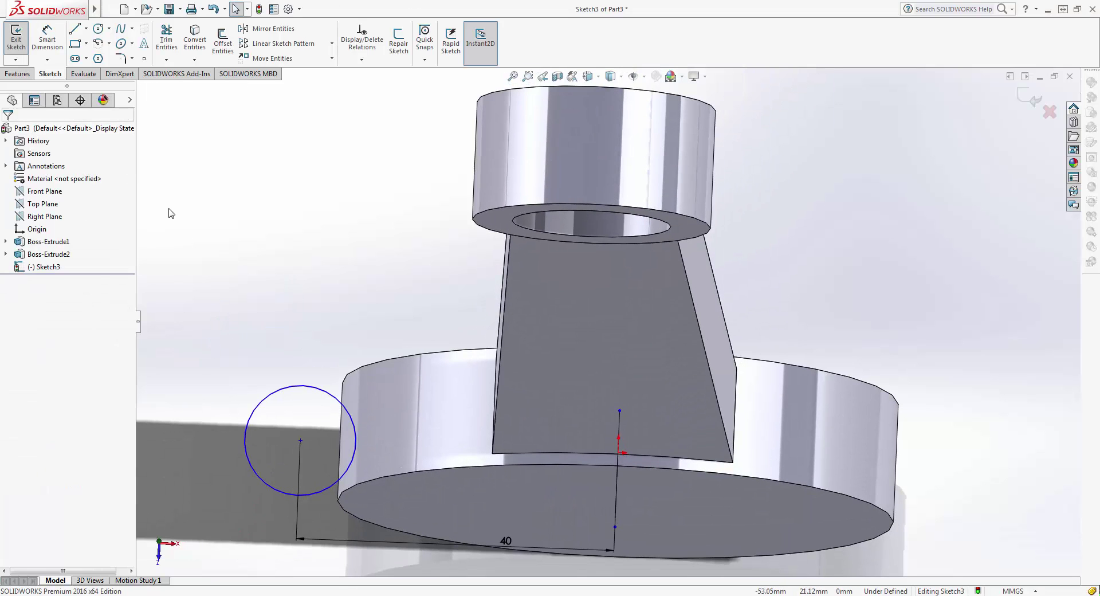
pyautogui.click(317, 386)
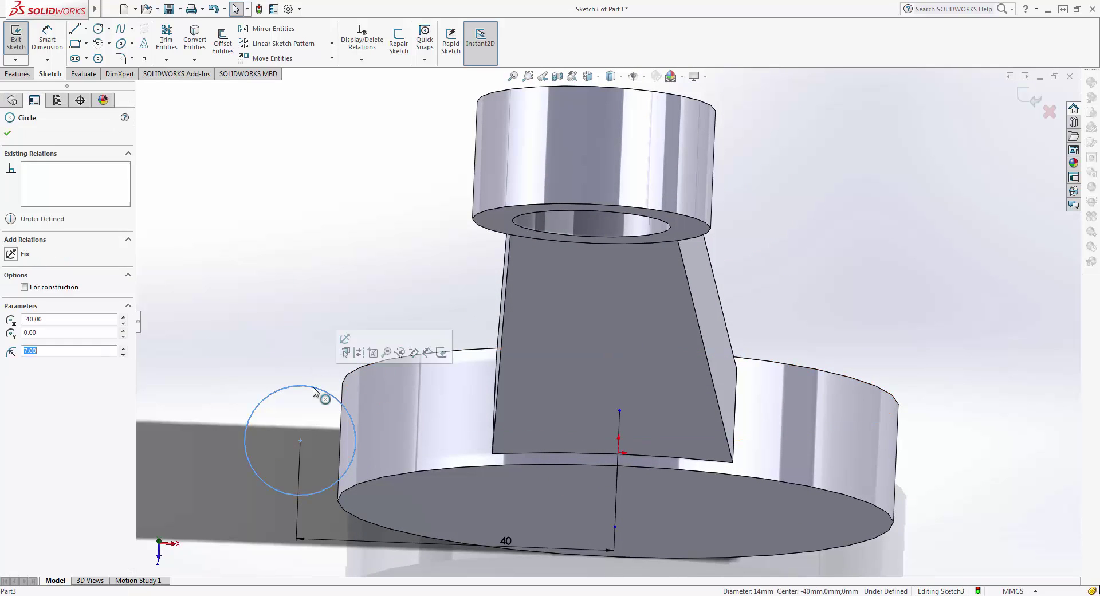
pyautogui.click(308, 38)
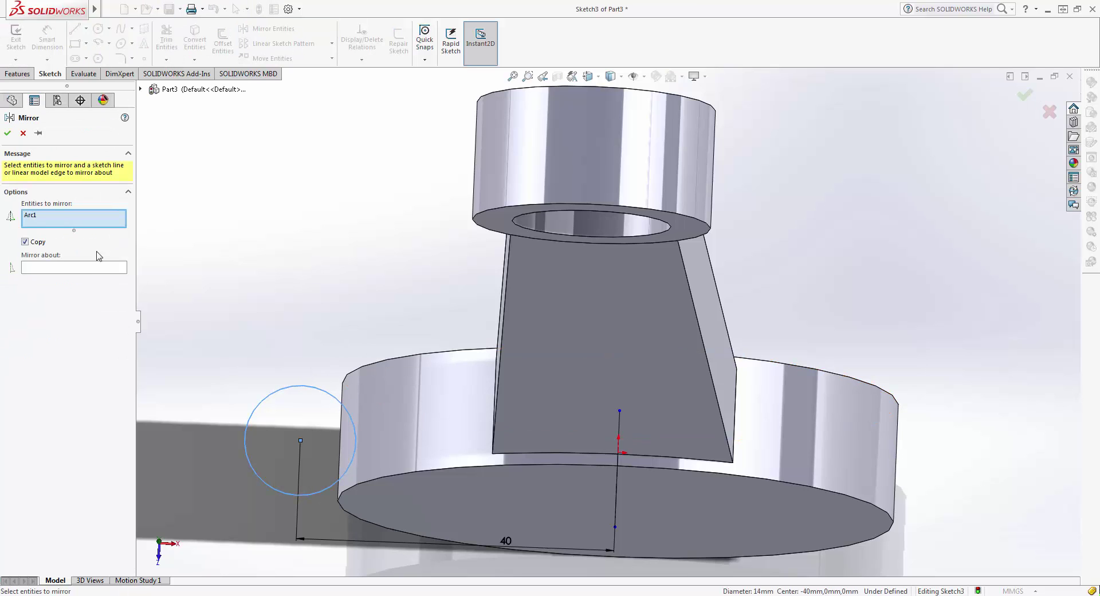
pyautogui.click(90, 267)
pyautogui.click(624, 474)
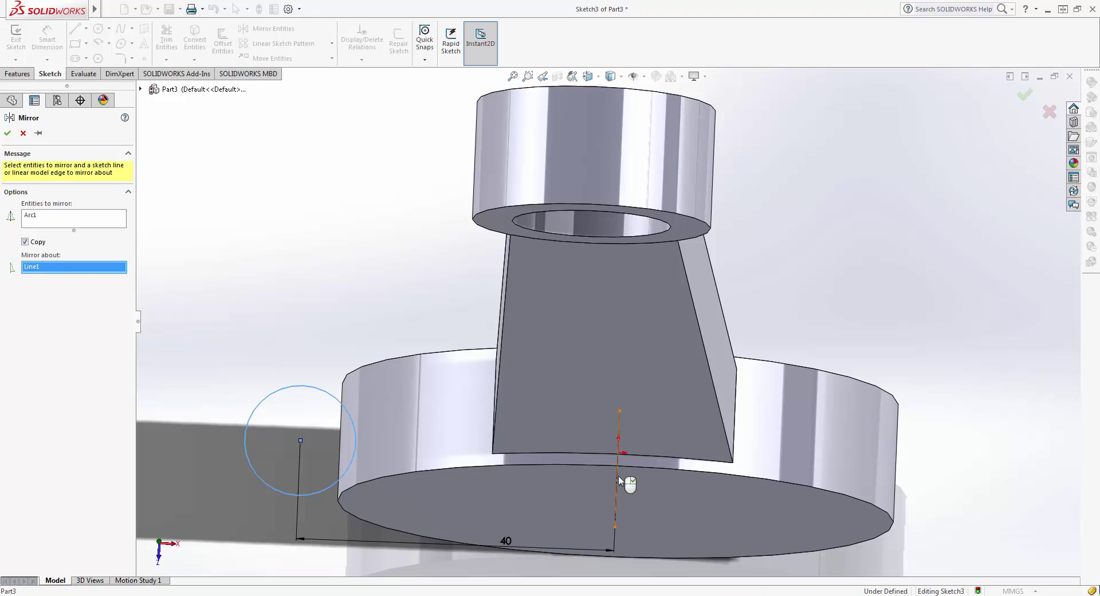
pyautogui.click(8, 134)
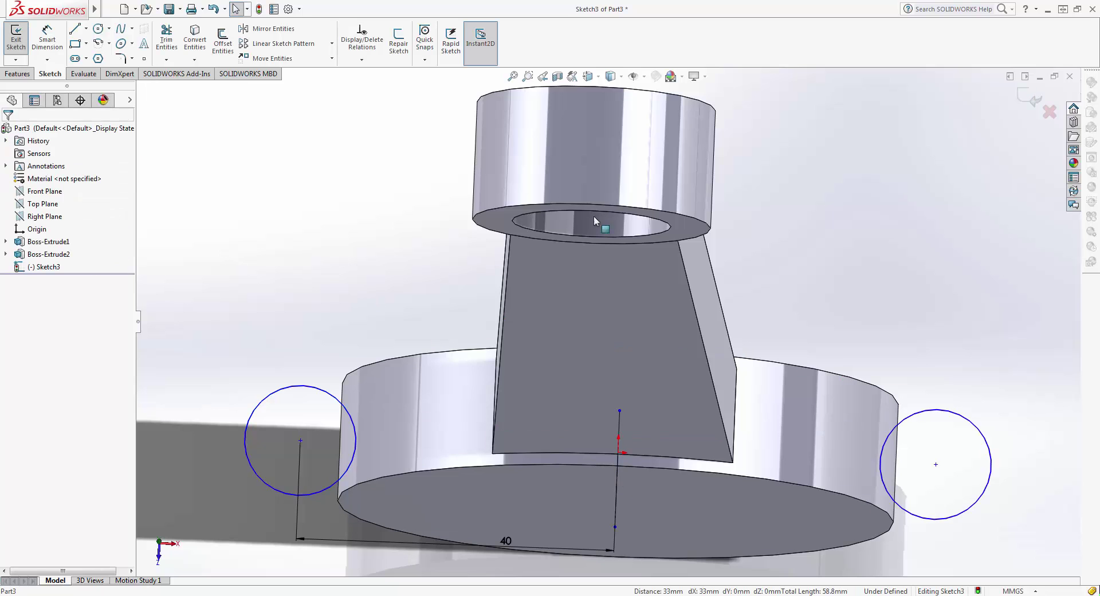
# - Exit Sketch3 and reorient the view of the part
pyautogui.click(1032, 99)
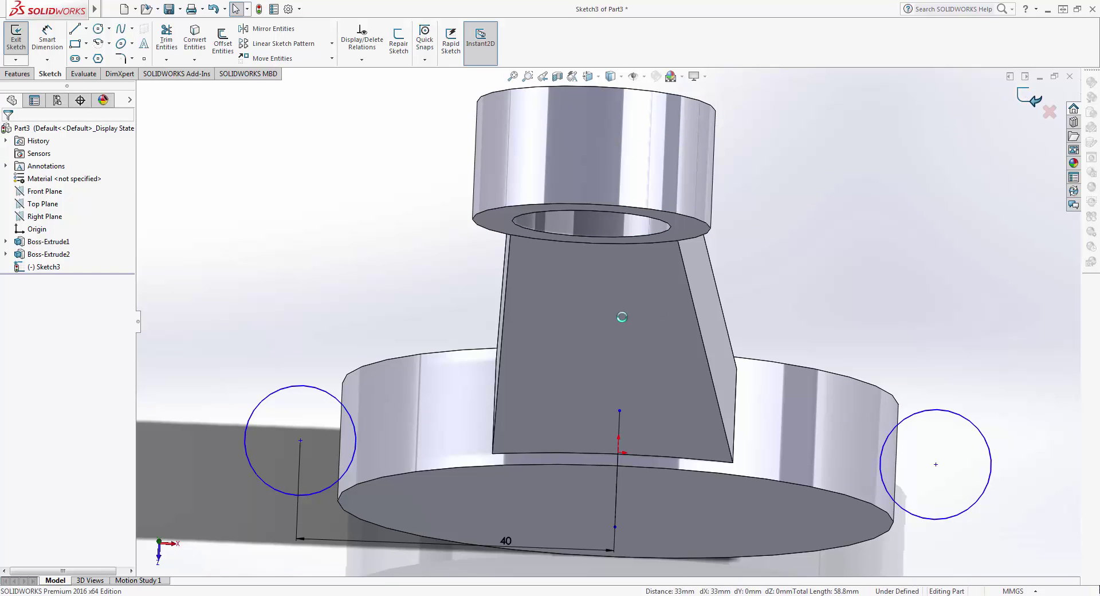
pyautogui.scroll(-3, 541, 408)
pyautogui.scroll(5, 541, 404)
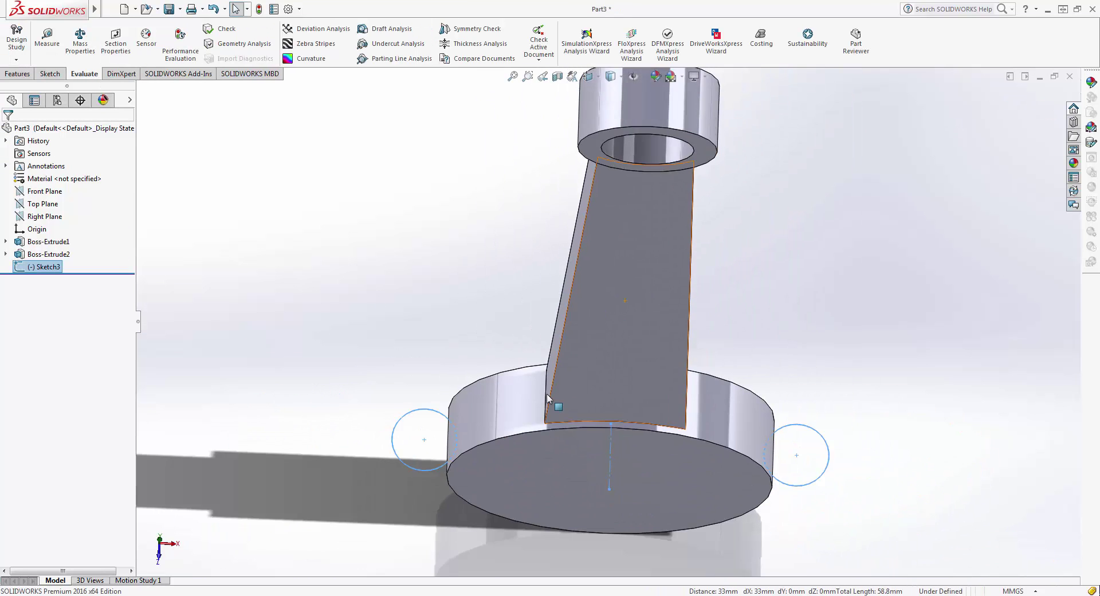
pyautogui.scroll(-4, 537, 362)
pyautogui.moveTo(549, 405)
pyautogui.mouseDown(button='middle')
pyautogui.moveTo(537, 362)
pyautogui.moveTo(538, 408)
pyautogui.mouseUp(button='middle')
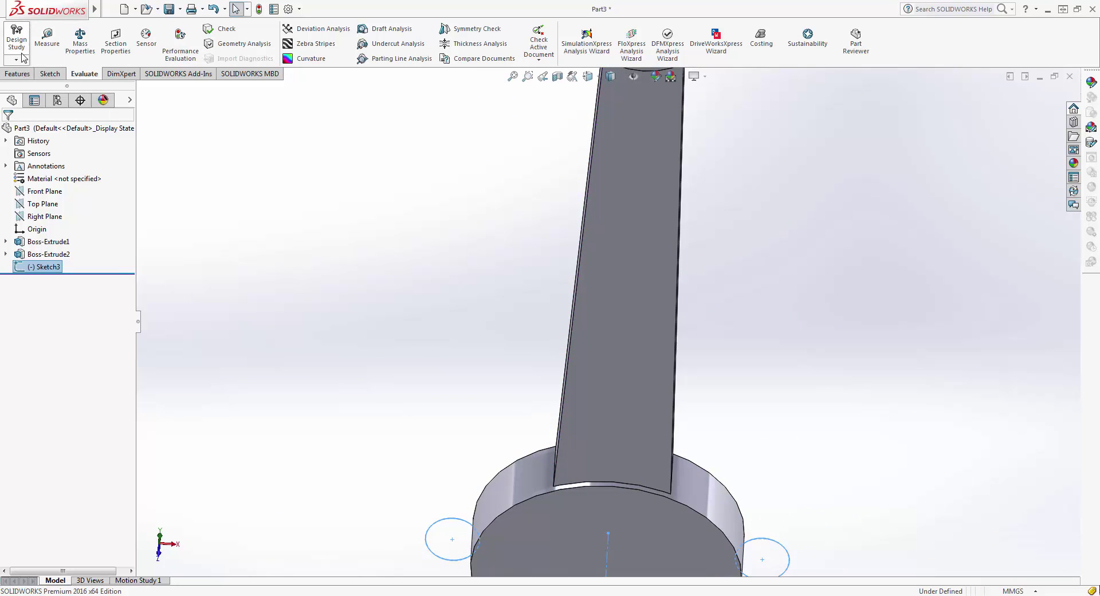
# - Extrude the two sketch circles as a boss, trying a 10 mm depth
pyautogui.click(18, 73)
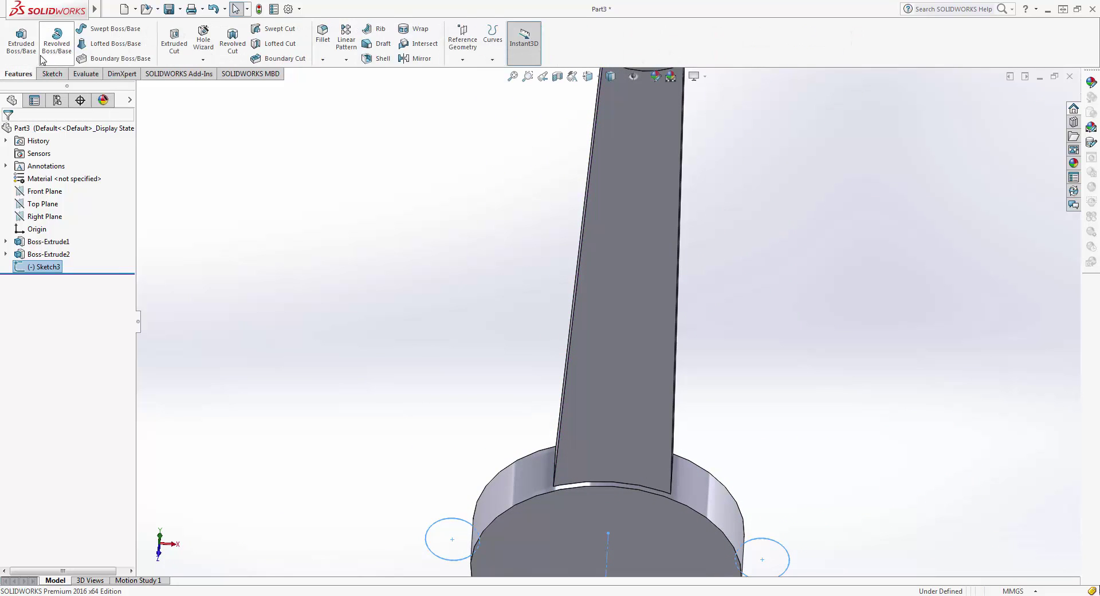
pyautogui.click(22, 43)
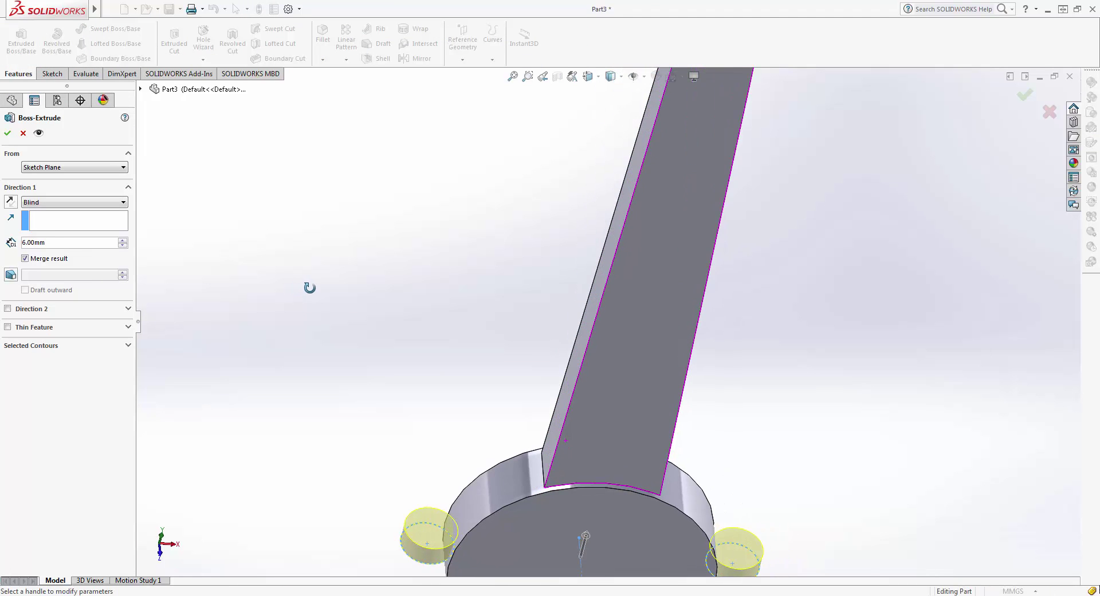
pyautogui.scroll(3, 441, 358)
pyautogui.moveTo(489, 342); pyautogui.dragTo(322, 308, button='middle')
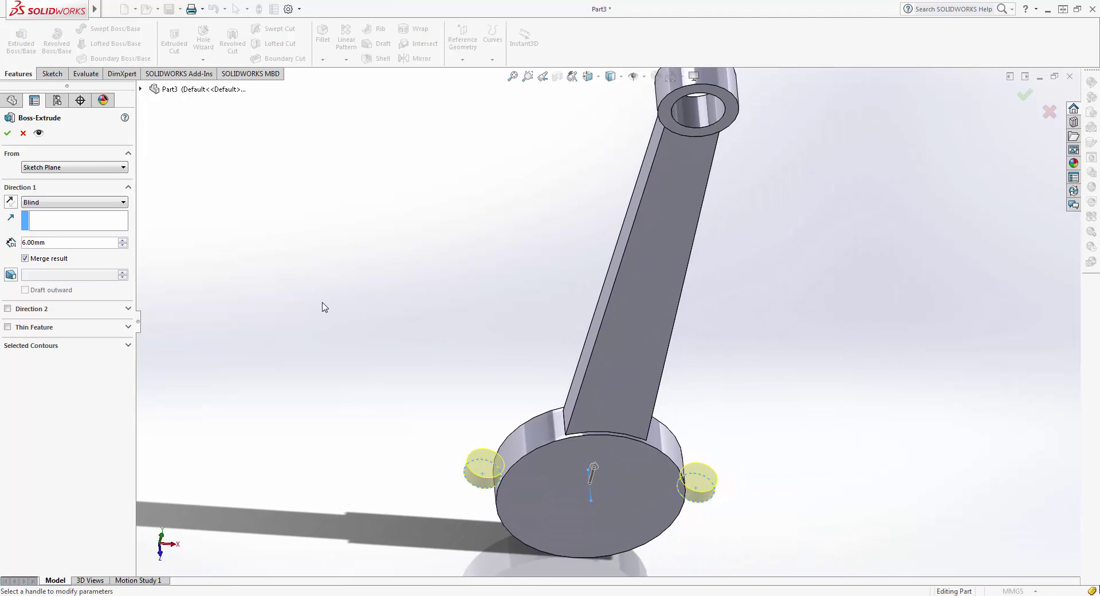
pyautogui.write('10')
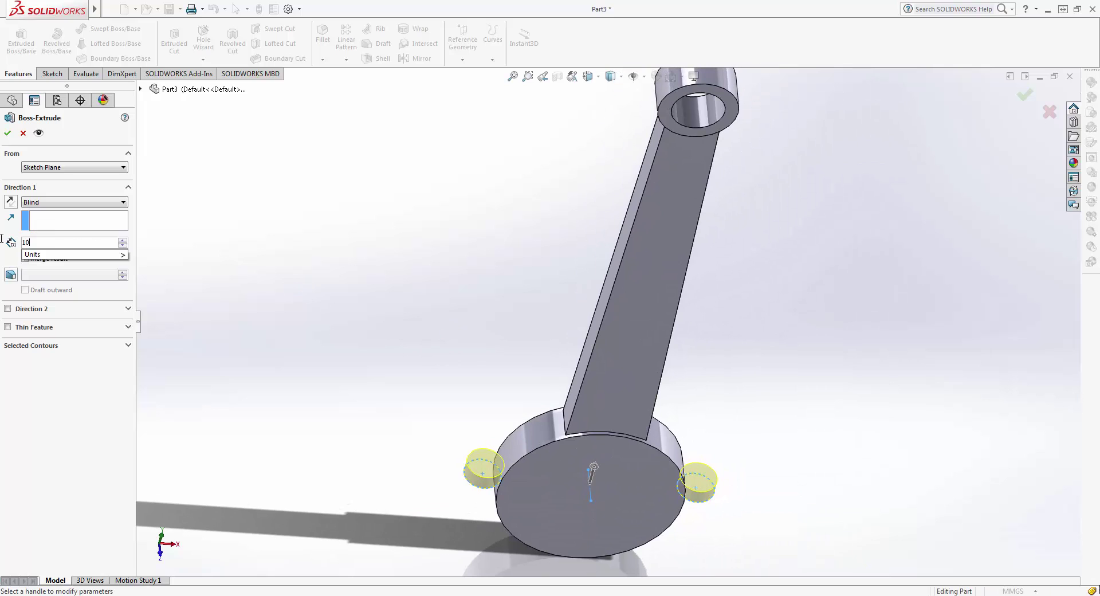
pyautogui.press('Return')
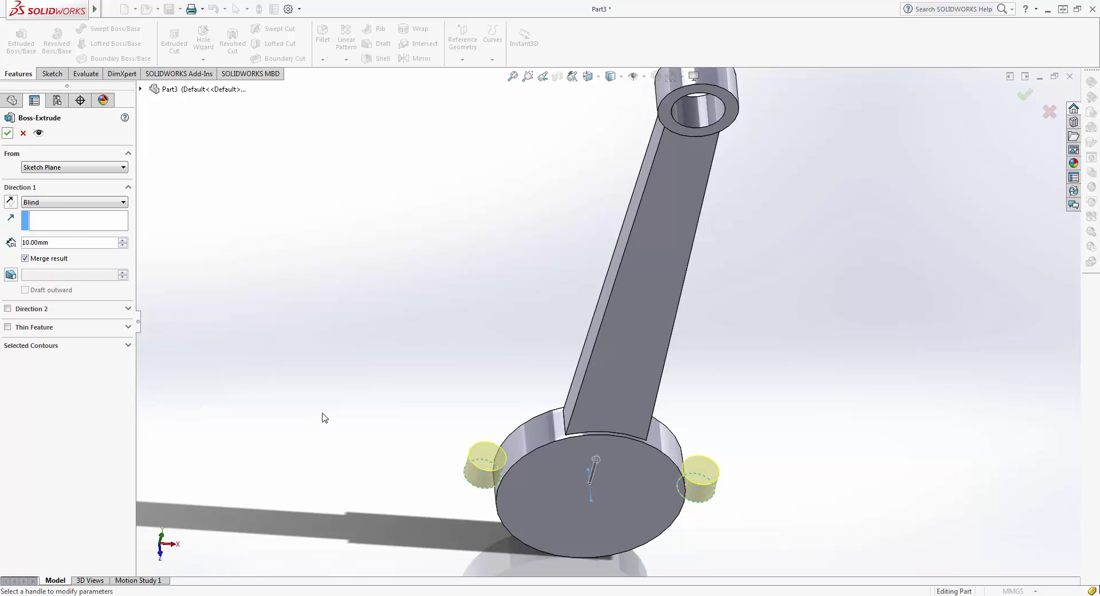
# - Set the boss depth to 25 mm and accept Boss-Extrude3
pyautogui.moveTo(324, 417); pyautogui.dragTo(320, 348, button='middle')
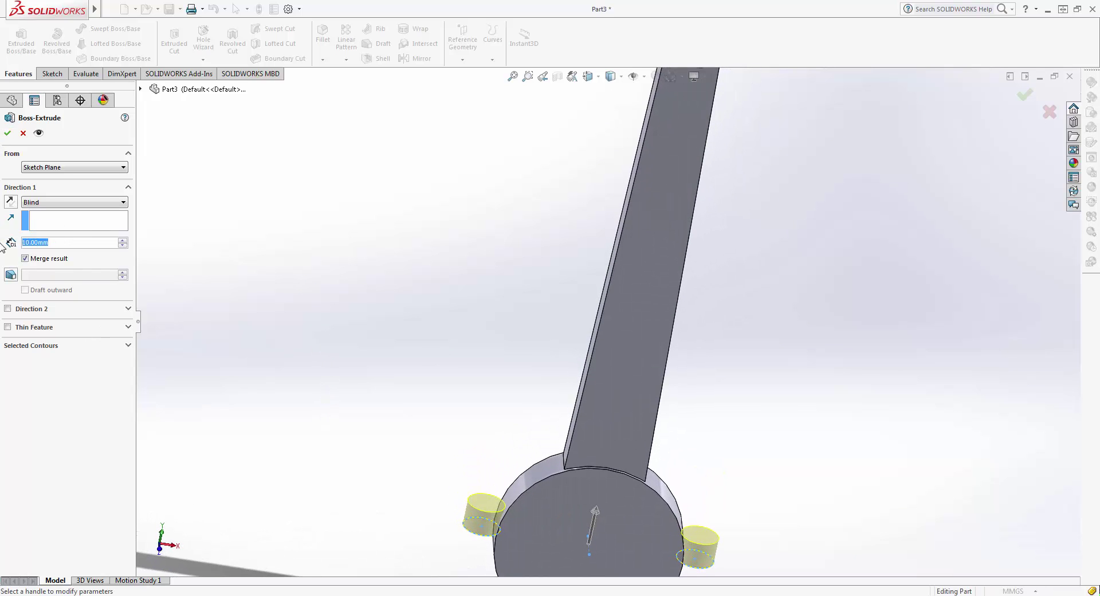
pyautogui.write('1')
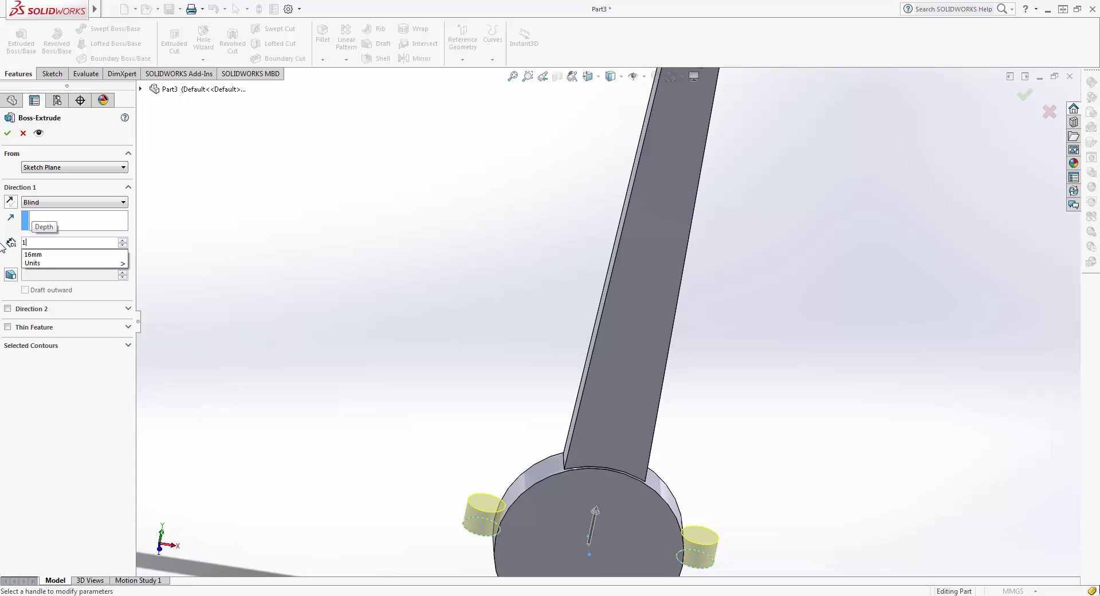
pyautogui.write('0')
pyautogui.press('Return')
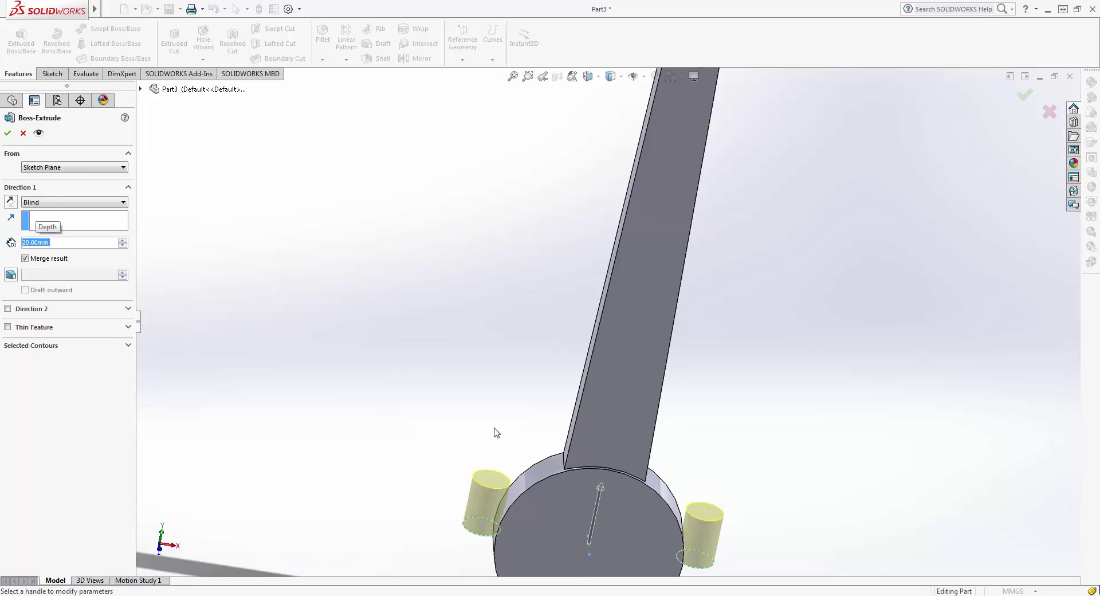
pyautogui.moveTo(496, 433)
pyautogui.mouseDown(button='middle')
pyautogui.moveTo(476, 400)
pyautogui.moveTo(456, 405)
pyautogui.moveTo(413, 346)
pyautogui.moveTo(507, 458)
pyautogui.mouseUp(button='middle')
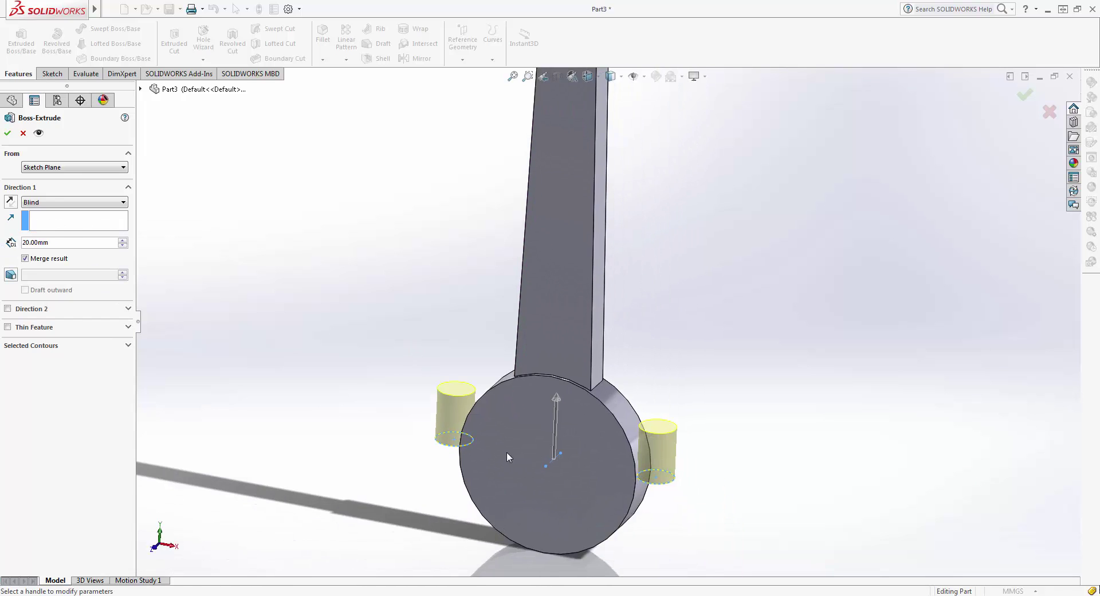
pyautogui.doubleClick(65, 246)
pyautogui.write('252')
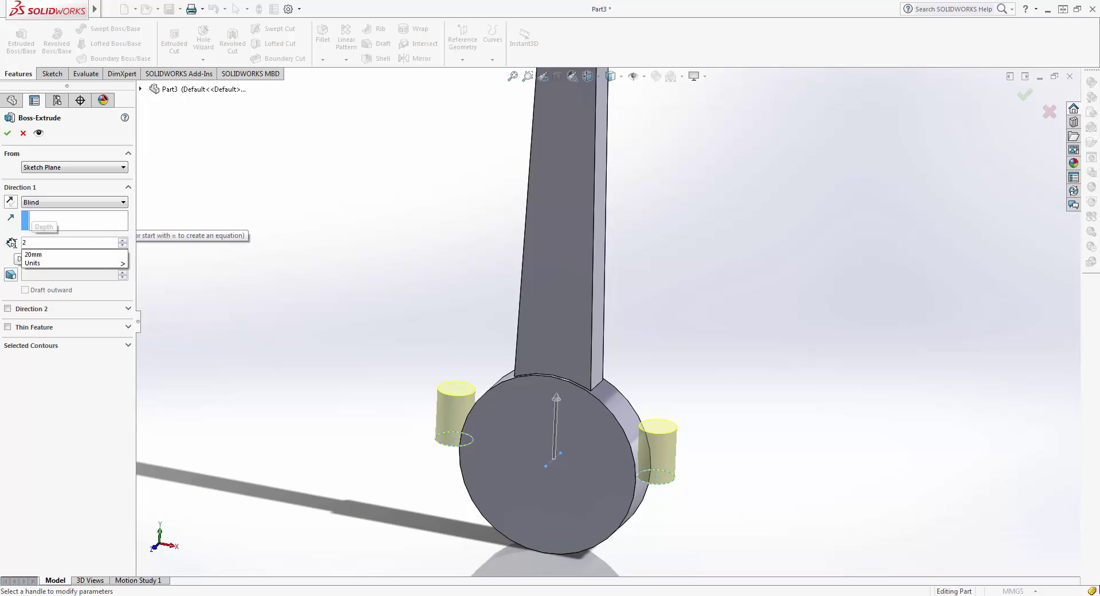
pyautogui.press('Return')
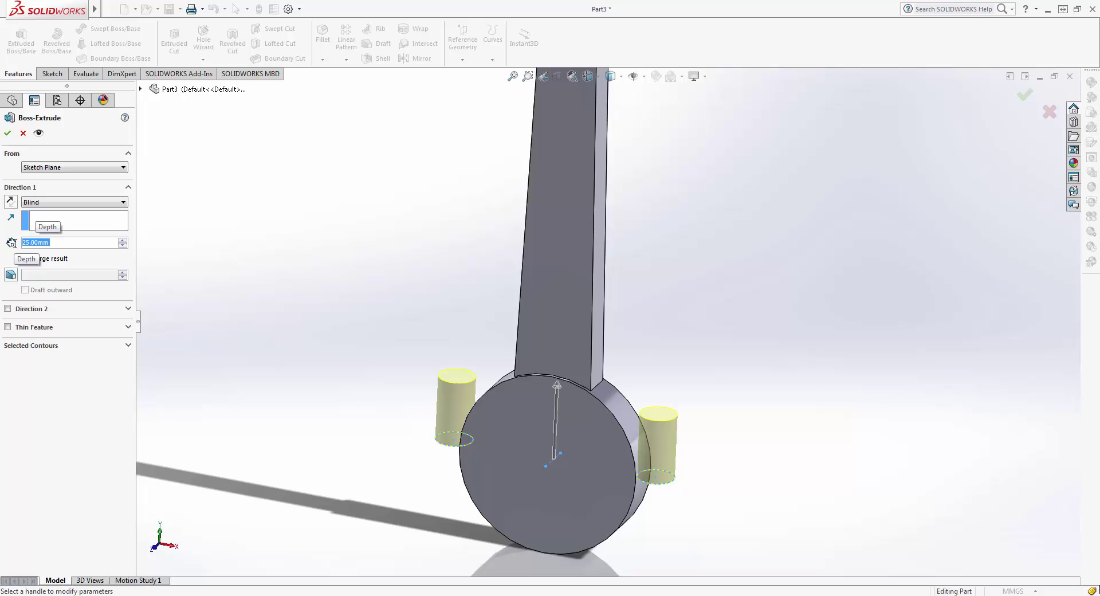
pyautogui.click(6, 135)
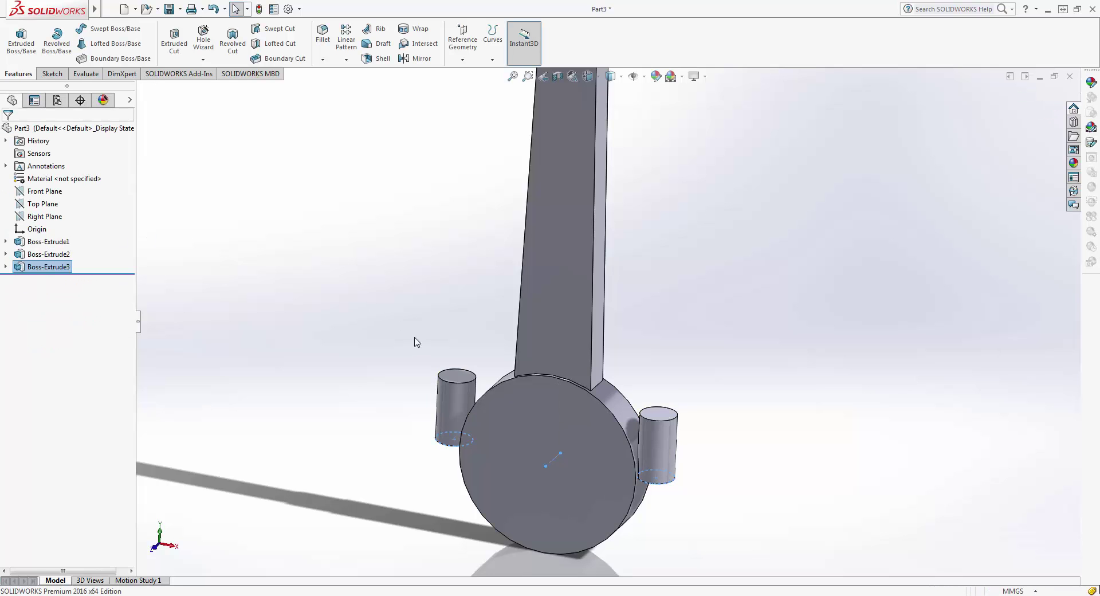
# - Edit Sketch3 under Boss-Extrude3, change the 40 mm offset to 35 mm, and rebuild
pyautogui.moveTo(415, 341)
pyautogui.mouseDown(button='middle')
pyautogui.moveTo(471, 420)
pyautogui.moveTo(544, 456)
pyautogui.mouseUp(button='middle')
pyautogui.press('Escape')
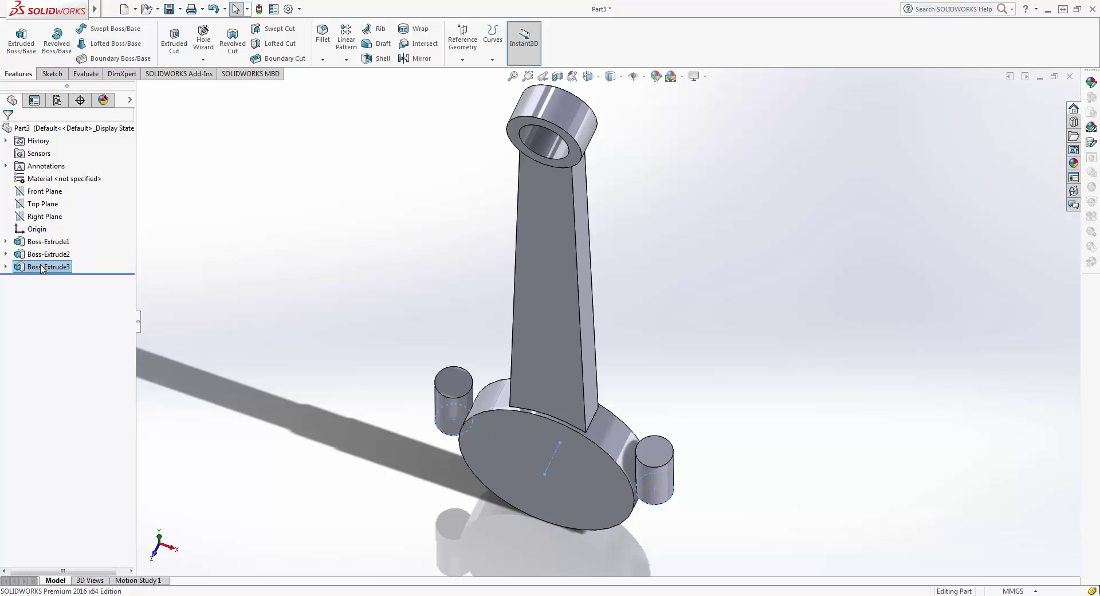
pyautogui.click(6, 267)
pyautogui.click(57, 280)
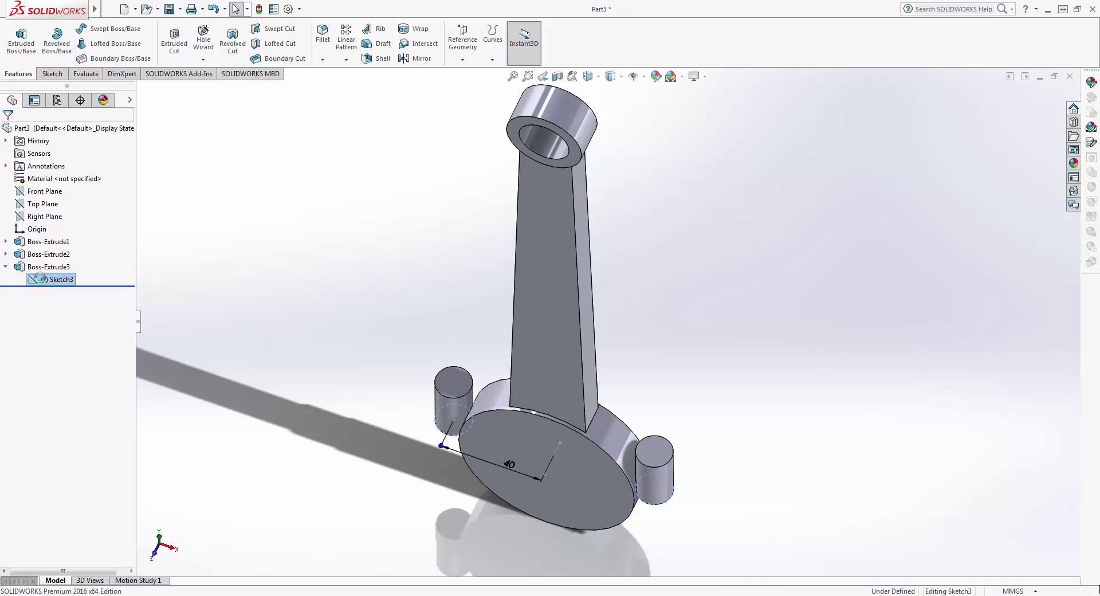
pyautogui.click(66, 263)
pyautogui.doubleClick(511, 467)
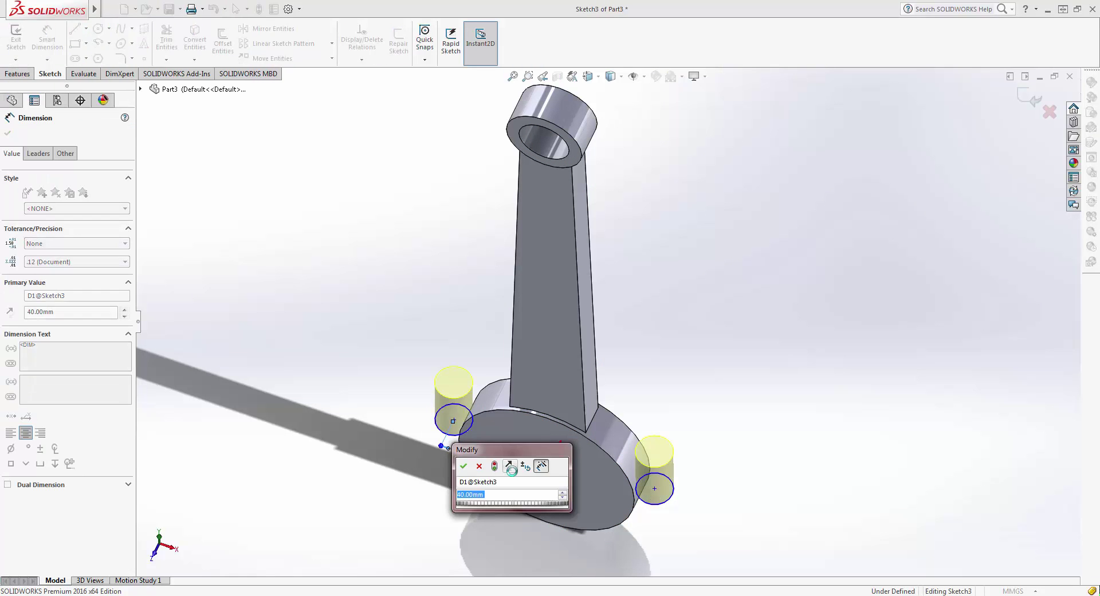
pyautogui.write('35')
pyautogui.press('Return')
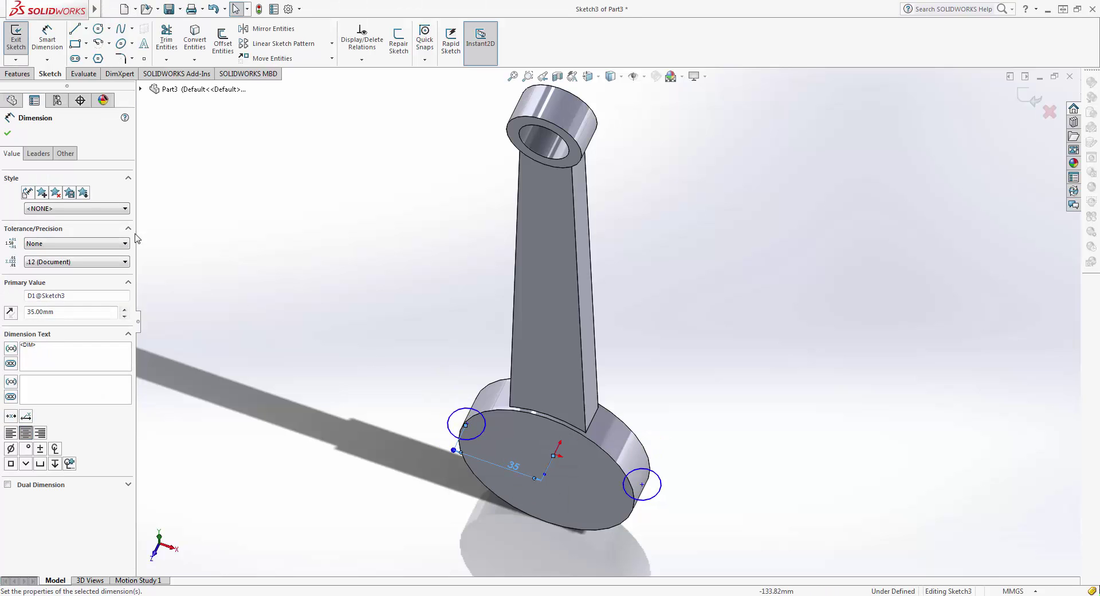
pyautogui.click(8, 131)
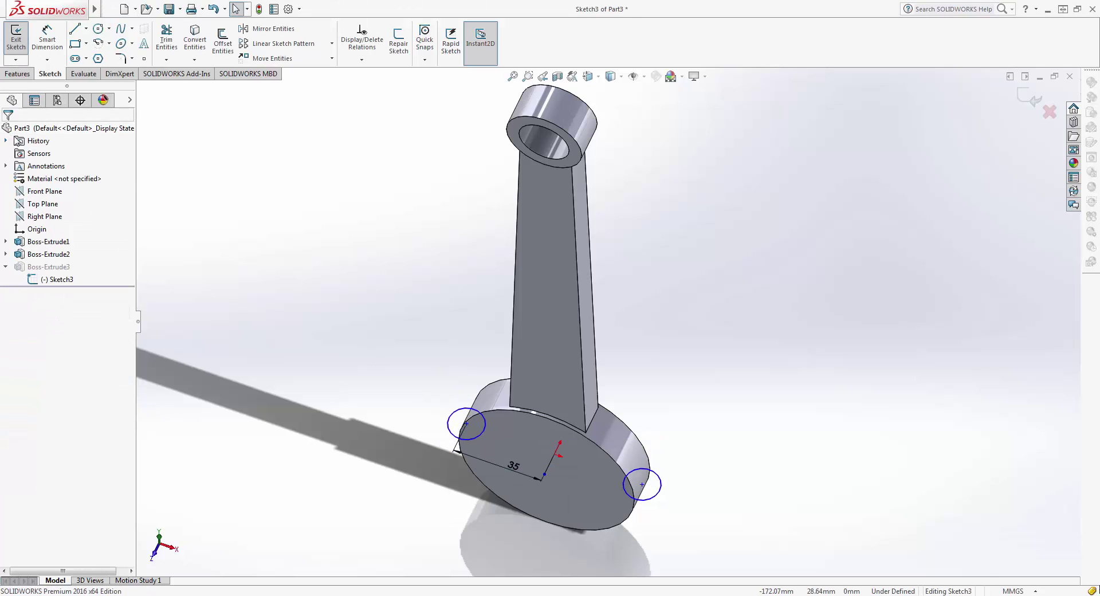
pyautogui.click(1032, 98)
pyautogui.scroll(-3, 576, 313)
pyautogui.moveTo(576, 313)
pyautogui.mouseDown(button='middle')
pyautogui.moveTo(521, 254)
pyautogui.moveTo(466, 272)
pyautogui.moveTo(515, 427)
pyautogui.moveTo(555, 449)
pyautogui.mouseUp(button='middle')
# - Select the disc's circular front face and view it normal
pyautogui.moveTo(546, 380)
pyautogui.mouseDown(button='middle')
pyautogui.moveTo(400, 317)
pyautogui.moveTo(430, 339)
pyautogui.moveTo(488, 298)
pyautogui.mouseUp(button='middle')
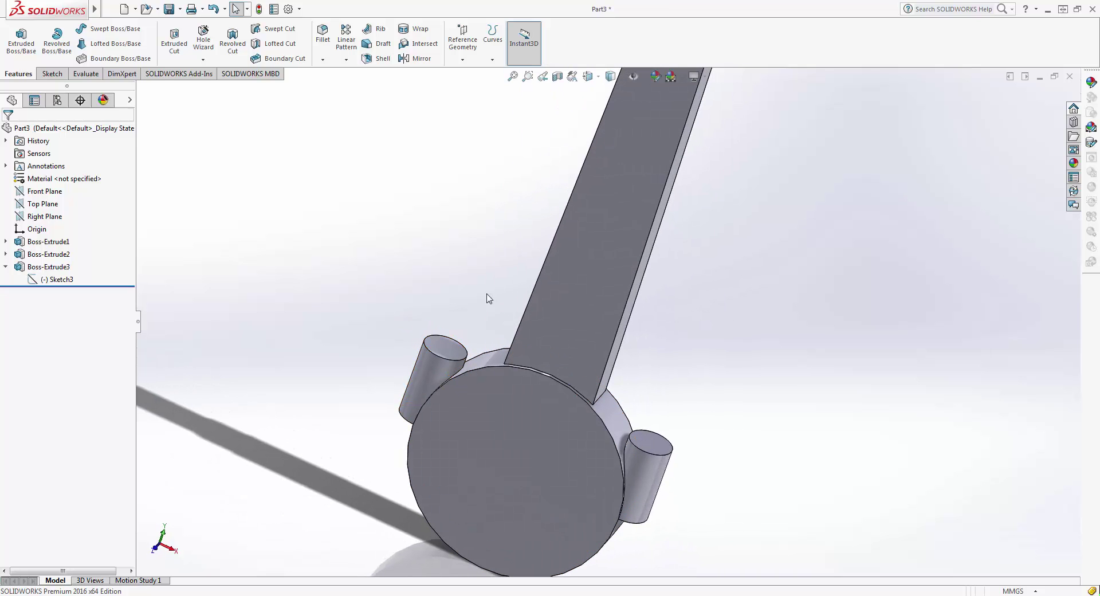
pyautogui.moveTo(360, 243); pyautogui.dragTo(456, 427, button='middle')
pyautogui.click(458, 429)
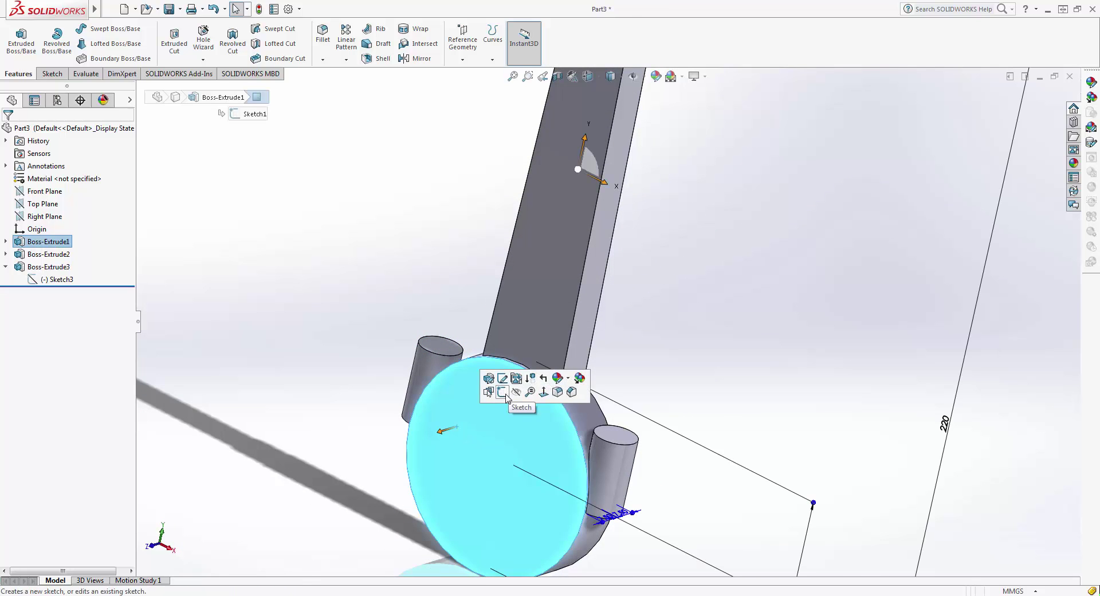
pyautogui.click(544, 393)
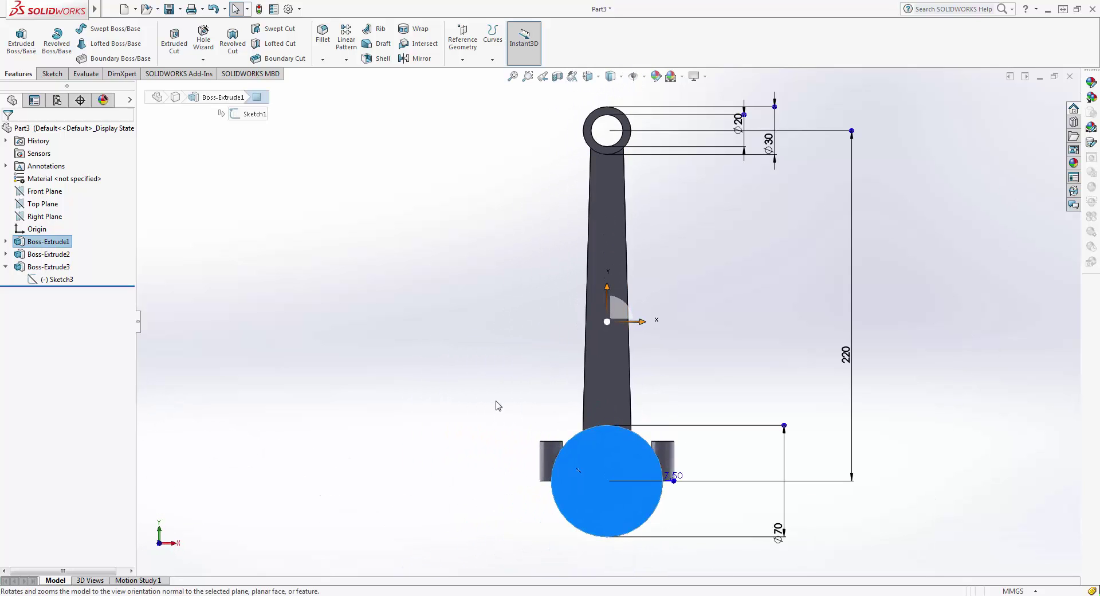
pyautogui.keyDown('ctrl'); pyautogui.moveTo(475, 354); pyautogui.dragTo(407, 227, button='middle'); pyautogui.keyUp('ctrl')
# - Sketch a corner rectangle over the disc's lower half and exit the sketch
pyautogui.click(51, 75)
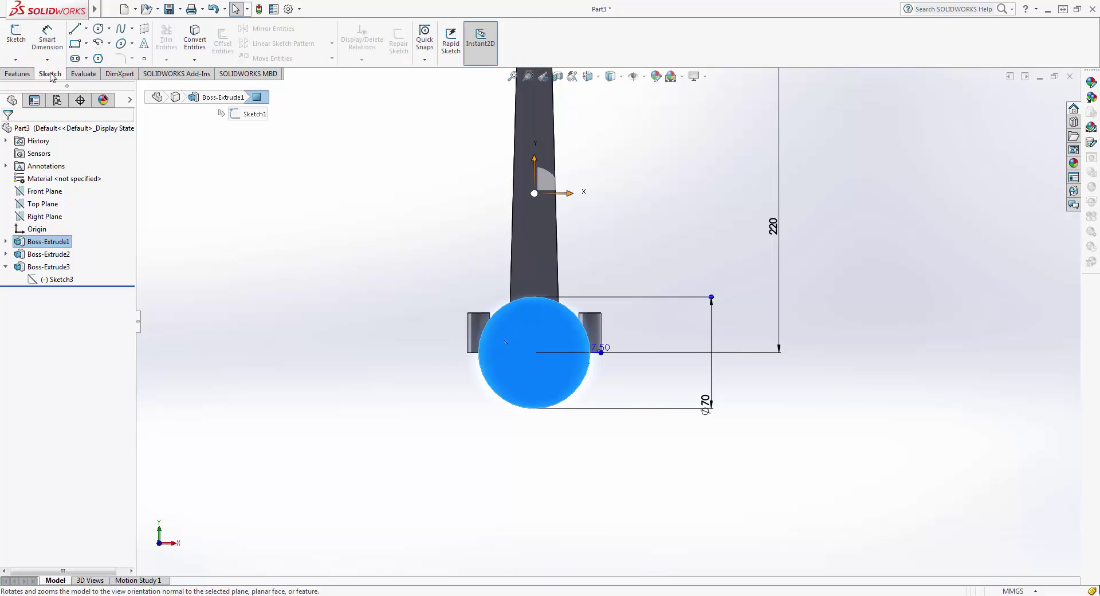
pyautogui.click(75, 43)
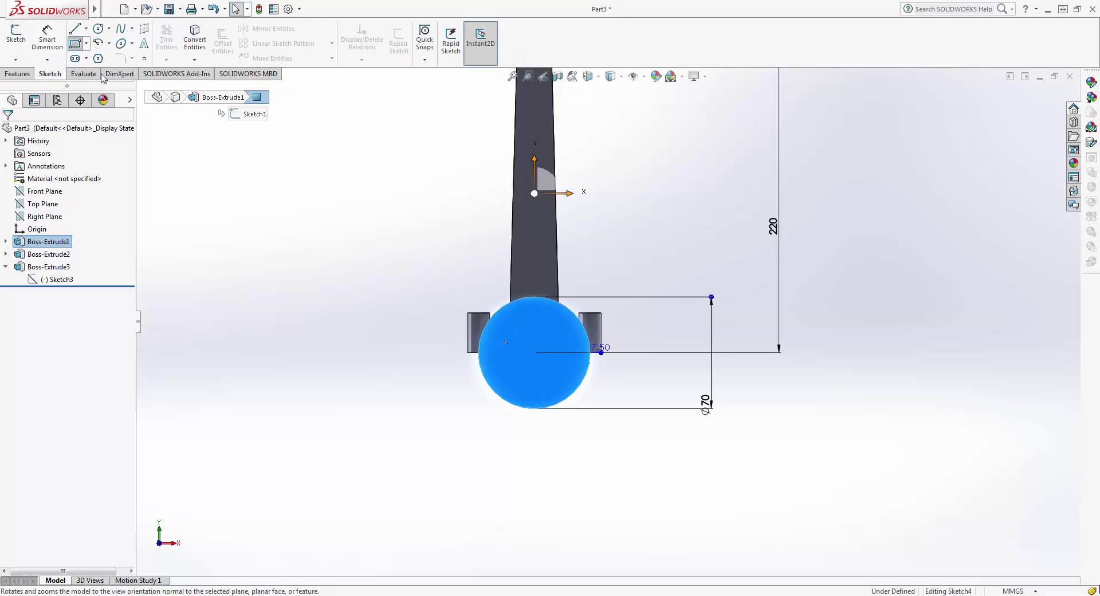
pyautogui.click(454, 352)
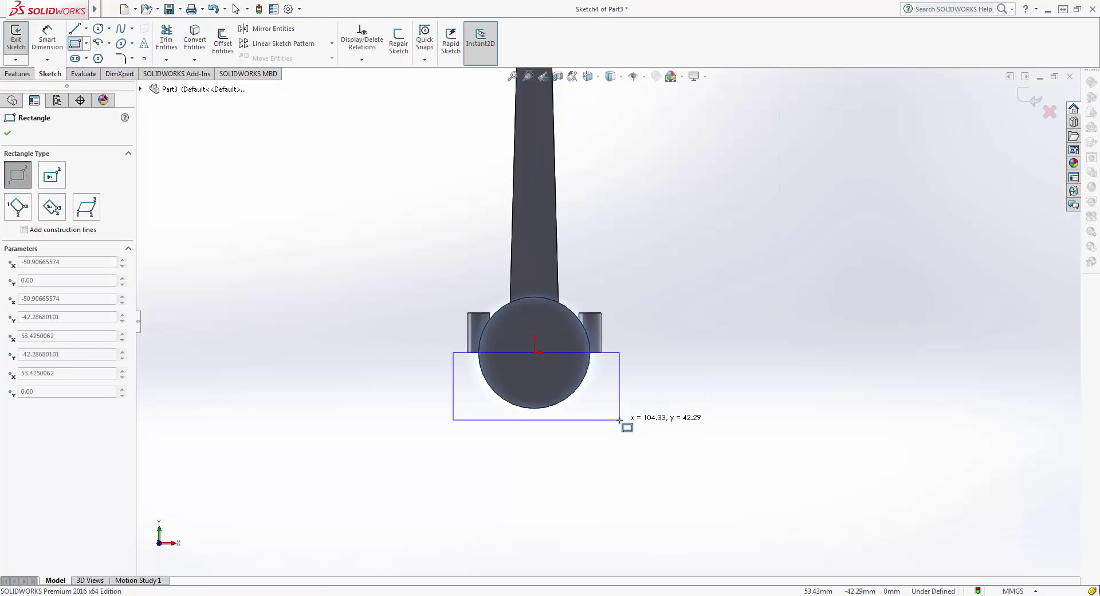
pyautogui.click(619, 420)
pyautogui.press('Escape')
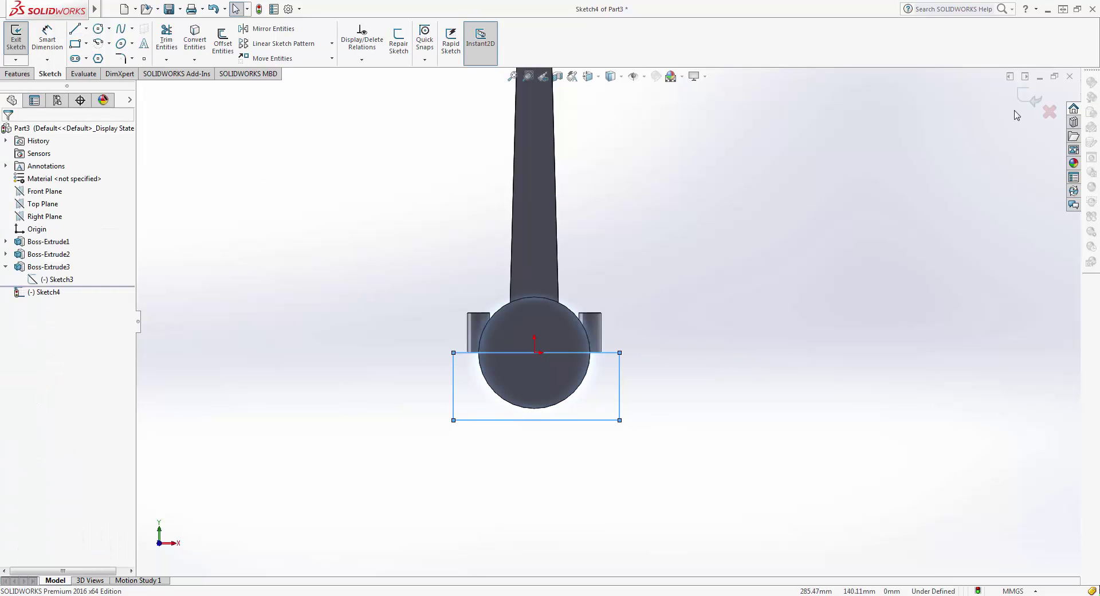
pyautogui.click(1030, 97)
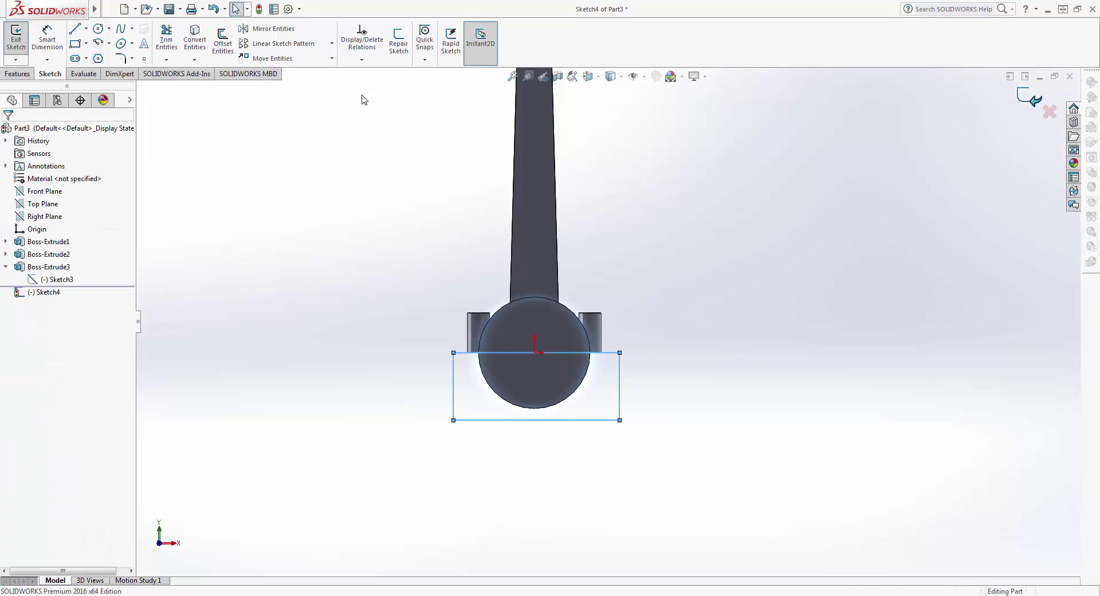
pyautogui.click(32, 75)
# - Create Cut-Extrude1 from the rectangle sketch, removing the disc's lower half, and inspect it
pyautogui.click(174, 41)
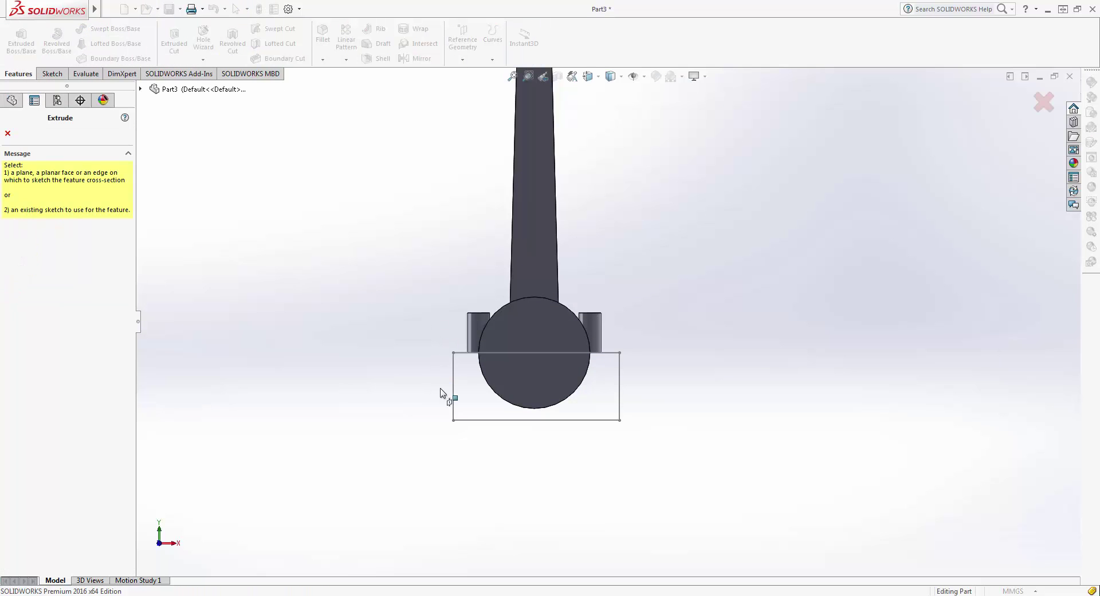
pyautogui.click(453, 393)
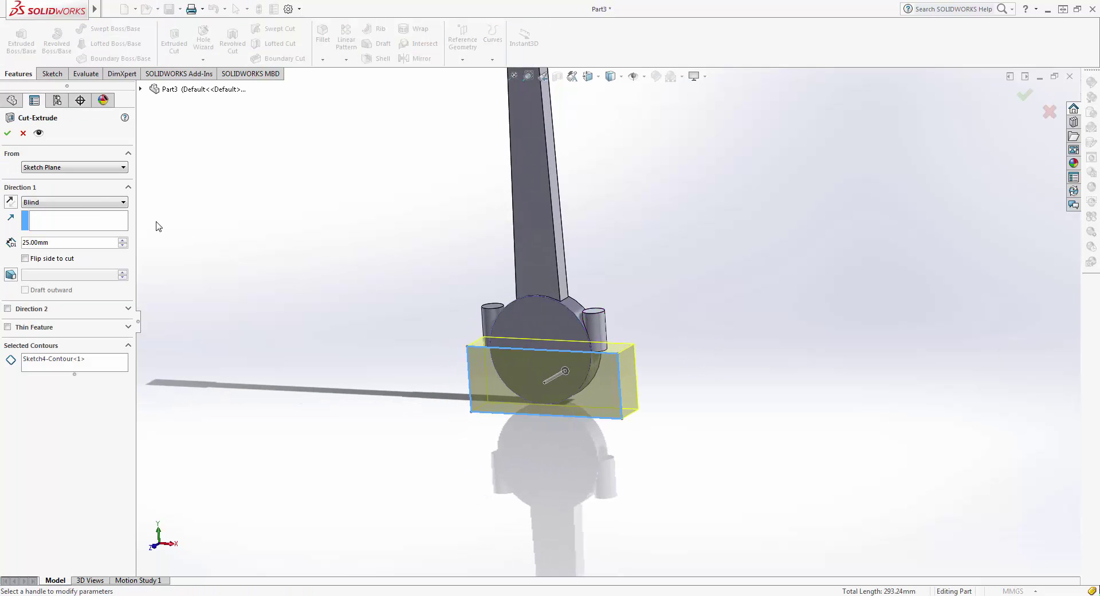
pyautogui.click(7, 134)
pyautogui.click(491, 321)
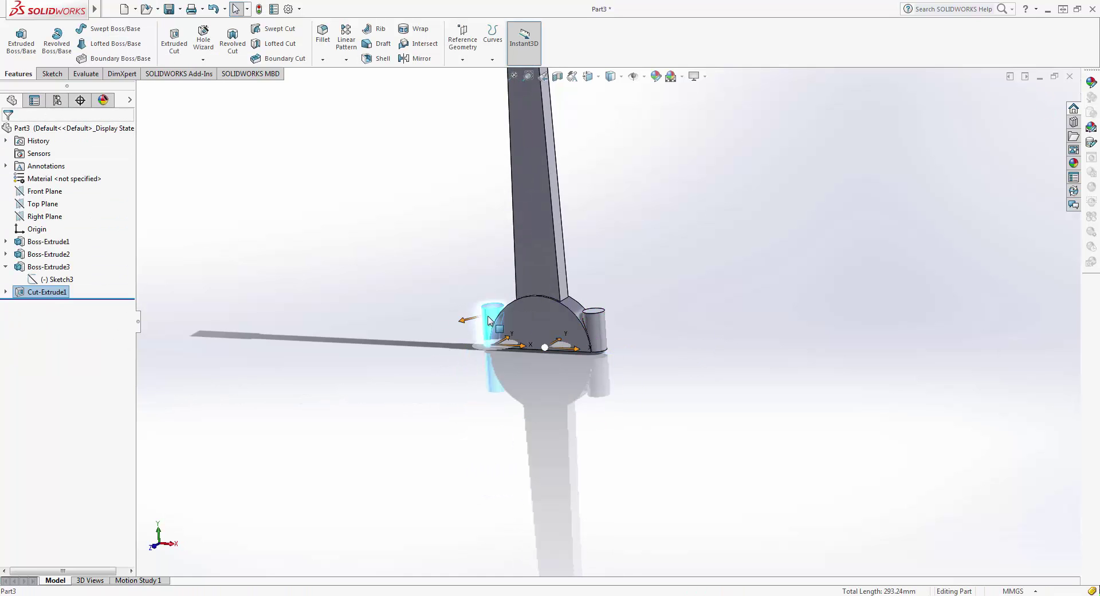
pyautogui.click(657, 322)
pyautogui.moveTo(658, 324)
pyautogui.mouseDown(button='middle')
pyautogui.moveTo(557, 361)
pyautogui.moveTo(628, 361)
pyautogui.moveTo(559, 324)
pyautogui.moveTo(578, 411)
pyautogui.moveTo(575, 367)
pyautogui.moveTo(596, 373)
pyautogui.mouseUp(button='middle')
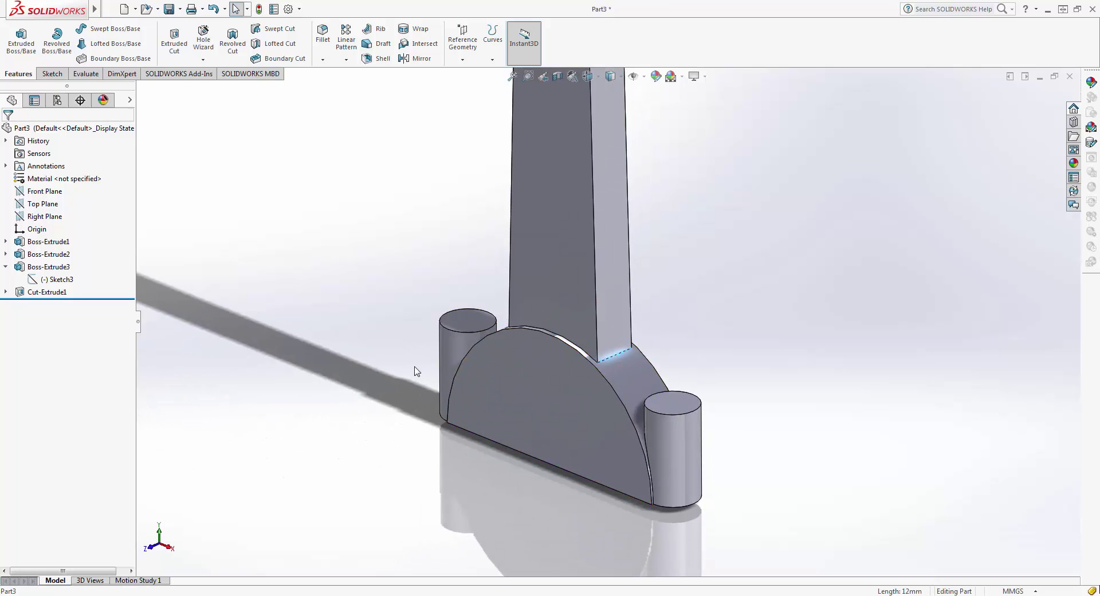
pyautogui.moveTo(417, 371)
pyautogui.mouseDown(button='middle')
pyautogui.moveTo(488, 428)
pyautogui.moveTo(550, 338)
pyautogui.mouseUp(button='middle')
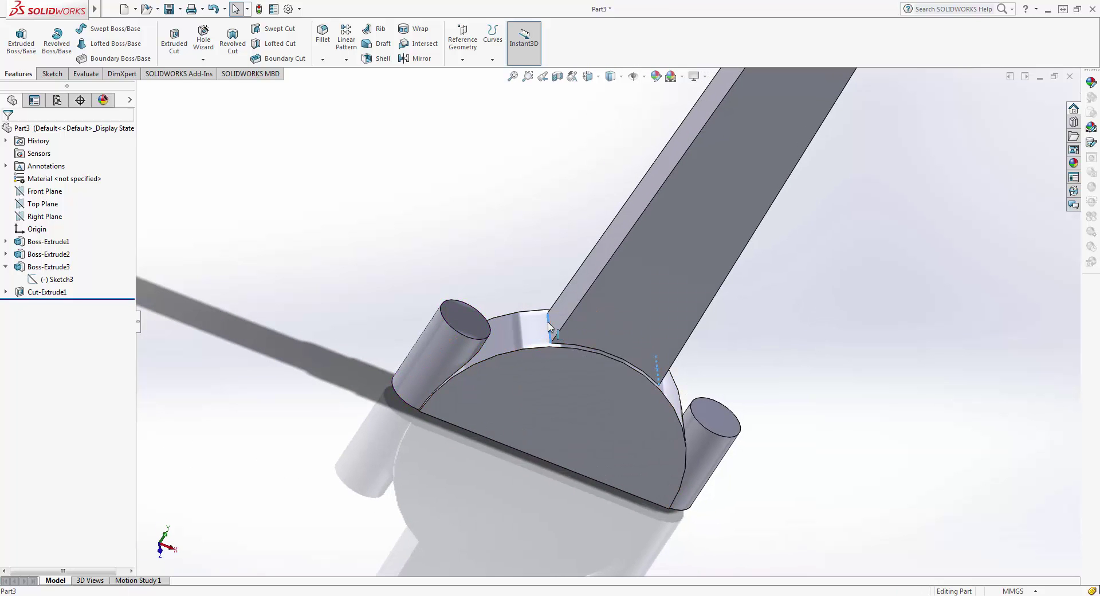
pyautogui.moveTo(570, 447)
pyautogui.mouseDown(button='middle')
pyautogui.moveTo(410, 366)
pyautogui.moveTo(383, 337)
pyautogui.mouseUp(button='middle')
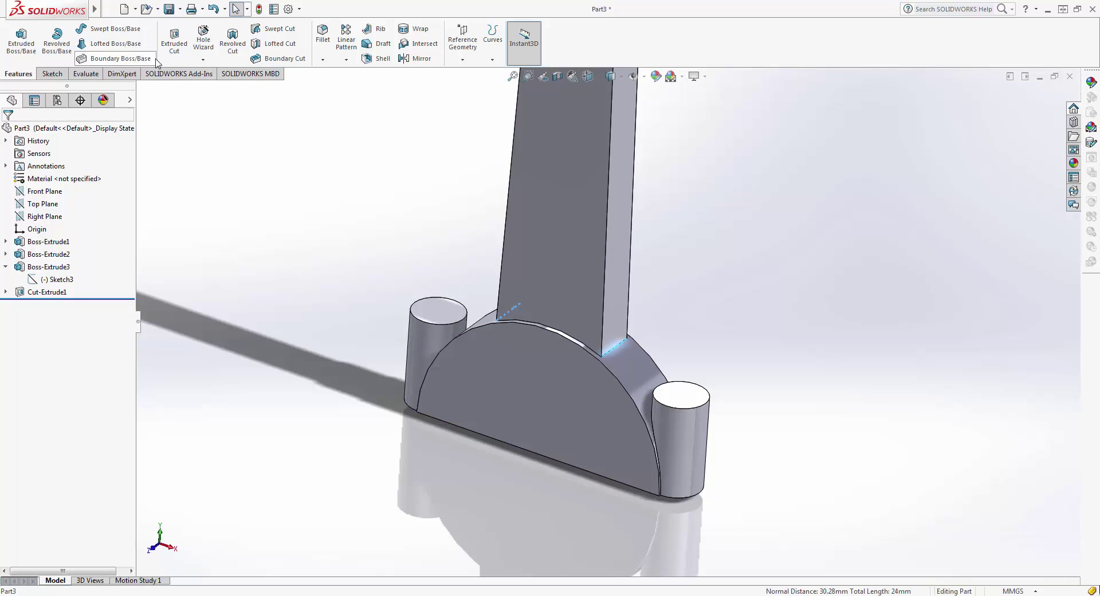
# - Fillet the shank-to-base edges with a 20 mm radius and inspect the result
pyautogui.click(323, 35)
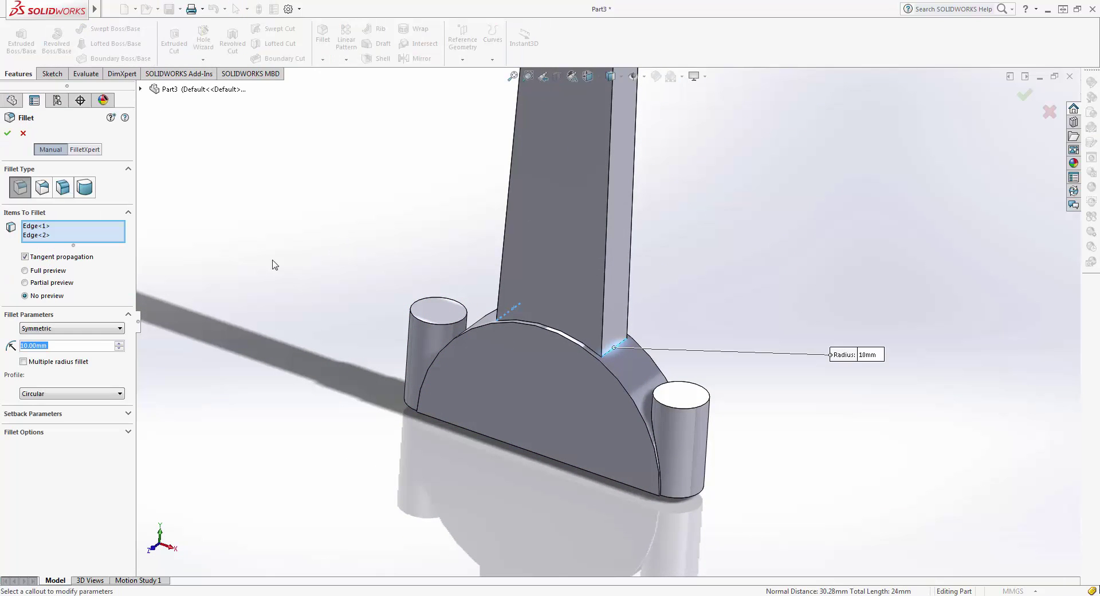
pyautogui.write('220')
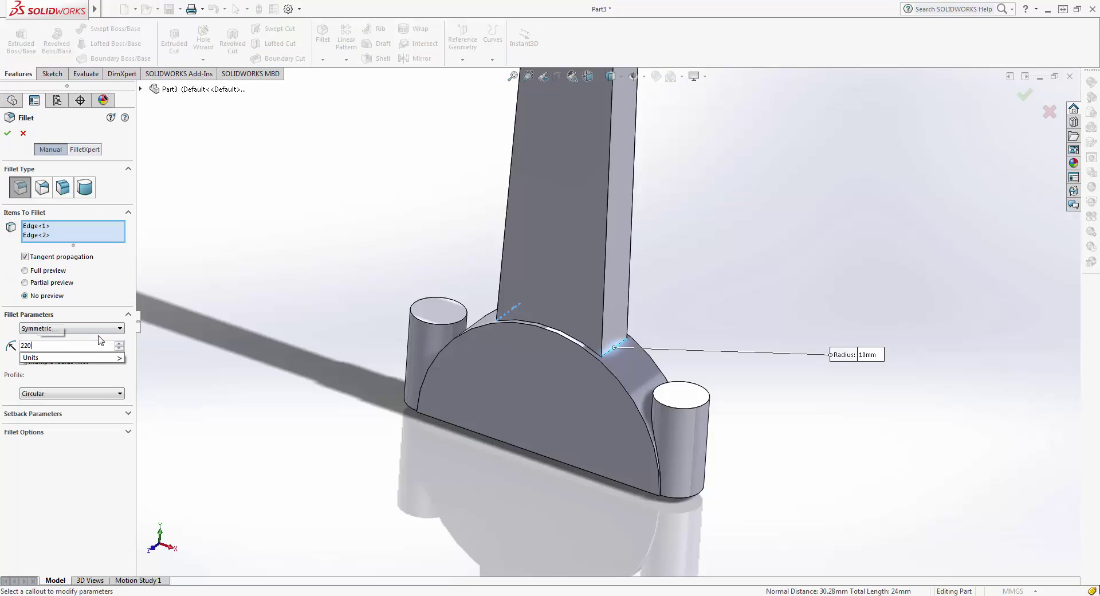
pyautogui.press('BackSpace')
pyautogui.press('BackSpace')
pyautogui.press('Return')
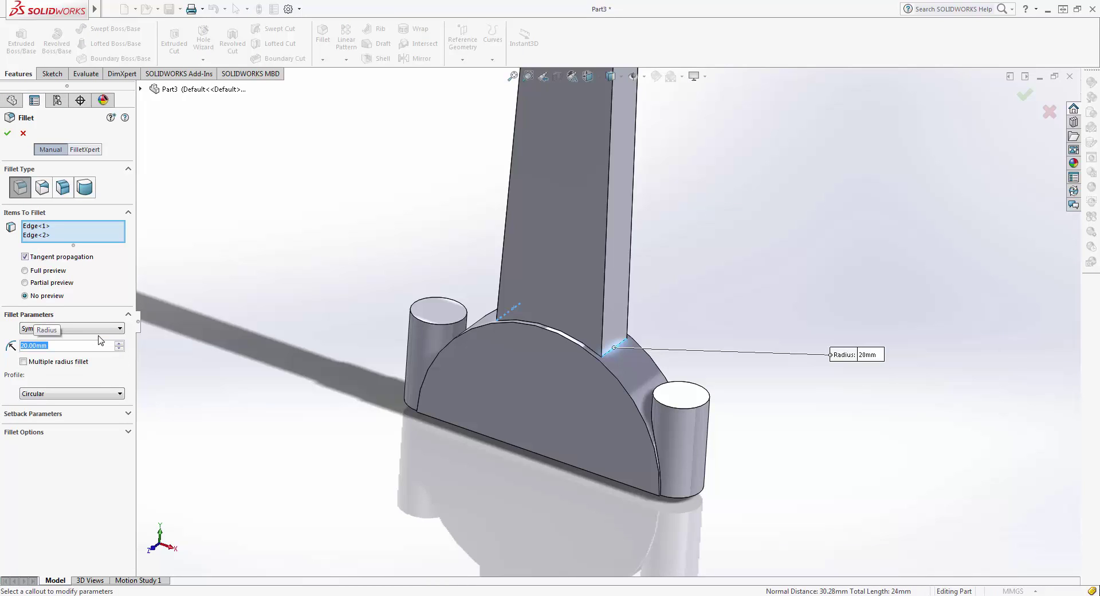
pyautogui.click(7, 134)
pyautogui.moveTo(433, 329); pyautogui.dragTo(682, 328, button='middle')
pyautogui.click(648, 342)
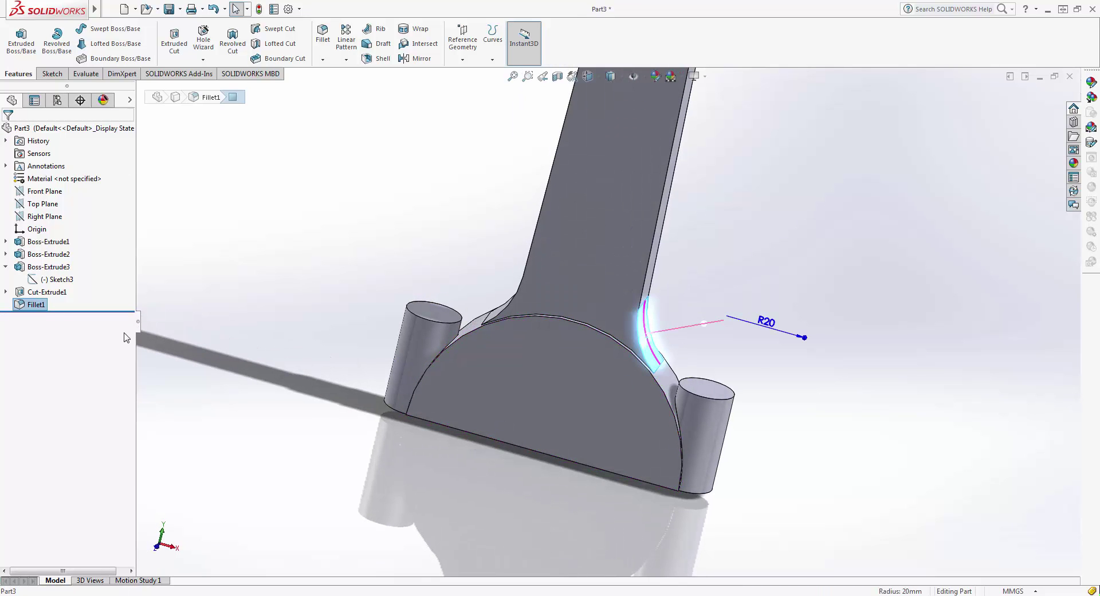
# - Edit Fillet1 to raise its radius to 30 mm
pyautogui.click(36, 305)
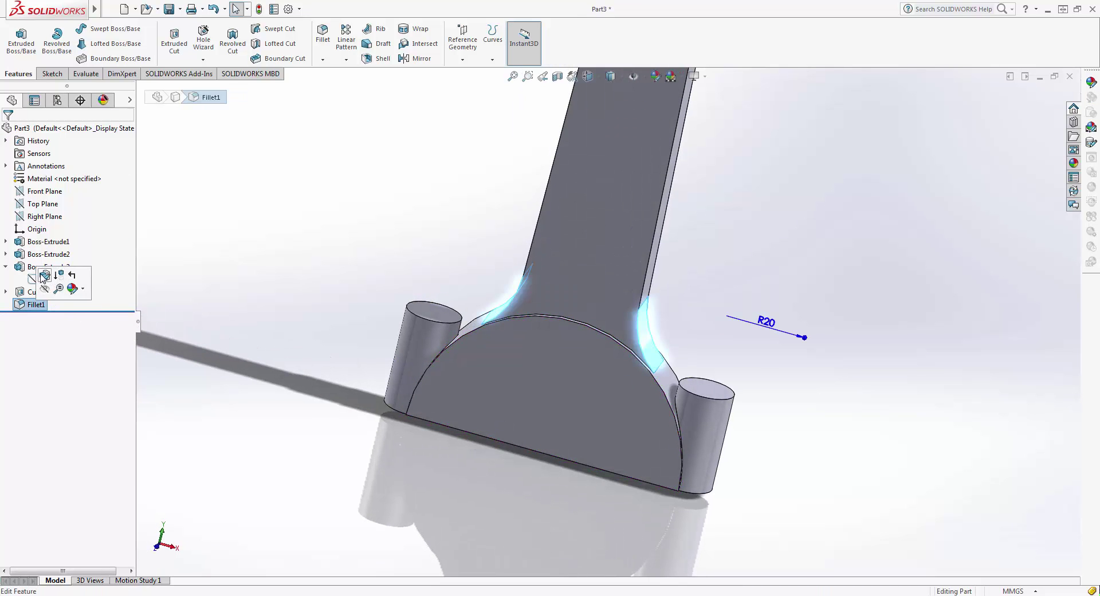
pyautogui.click(45, 277)
pyautogui.write('30')
pyautogui.press('Return')
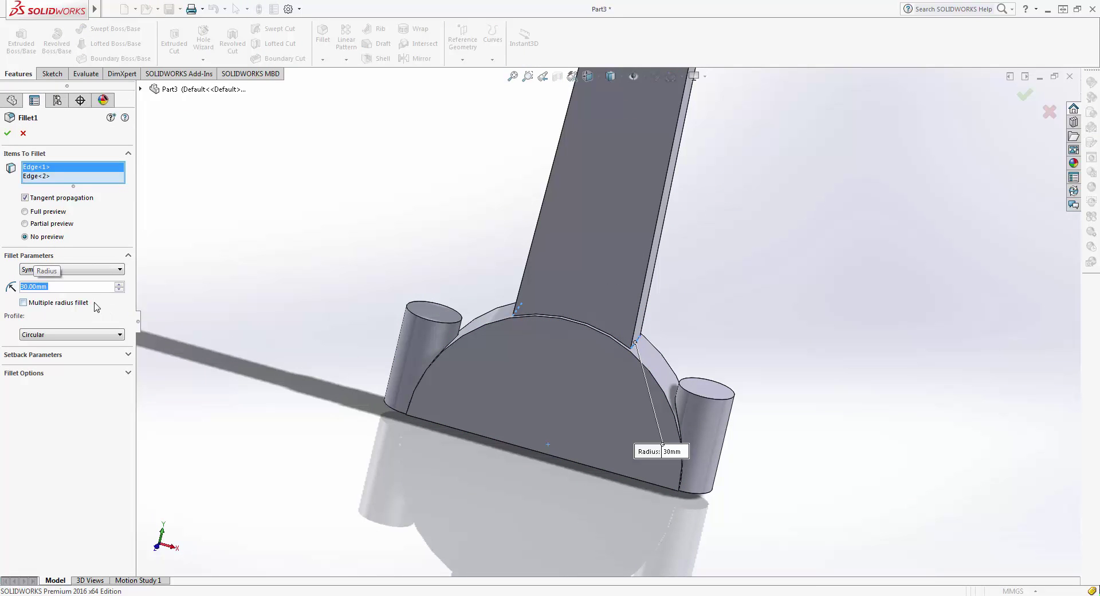
pyautogui.click(7, 133)
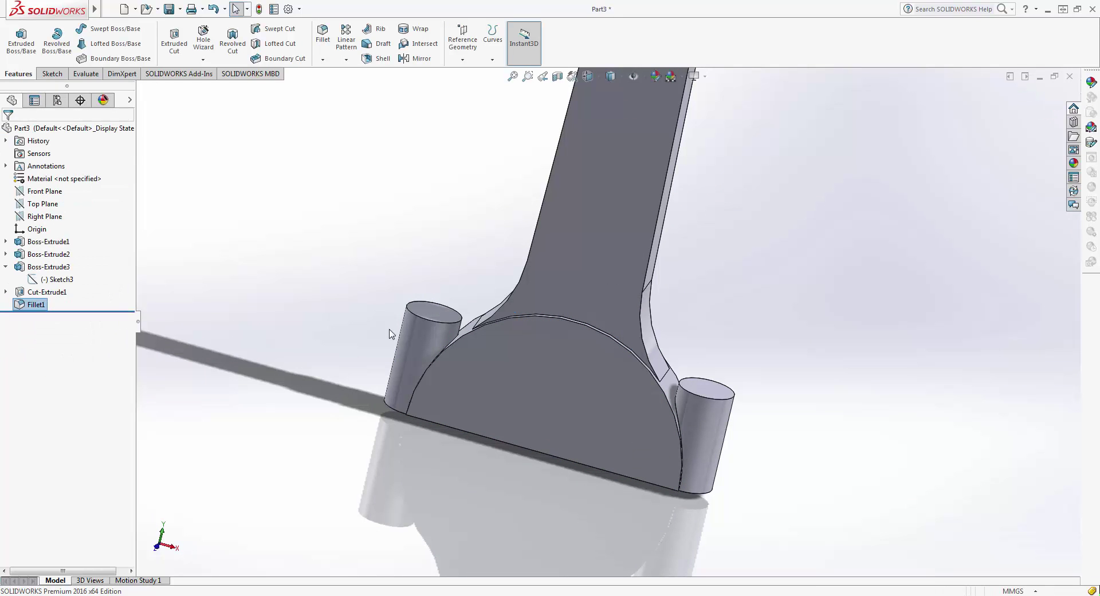
# - Select the curved edges at the right and left cylinders
pyautogui.moveTo(341, 438); pyautogui.dragTo(349, 444, button='middle')
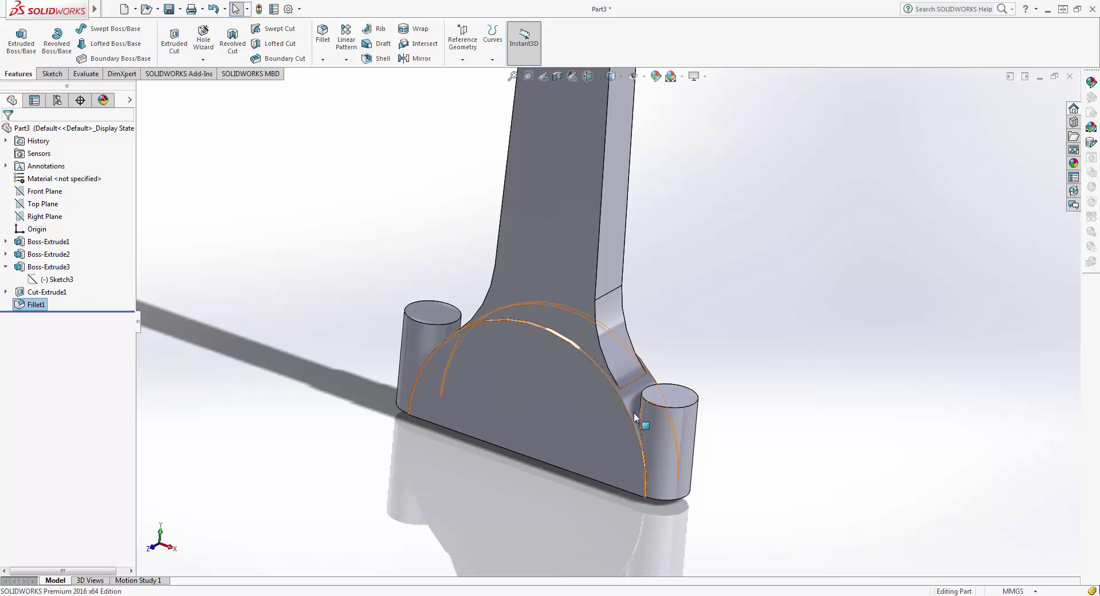
pyautogui.click(640, 428)
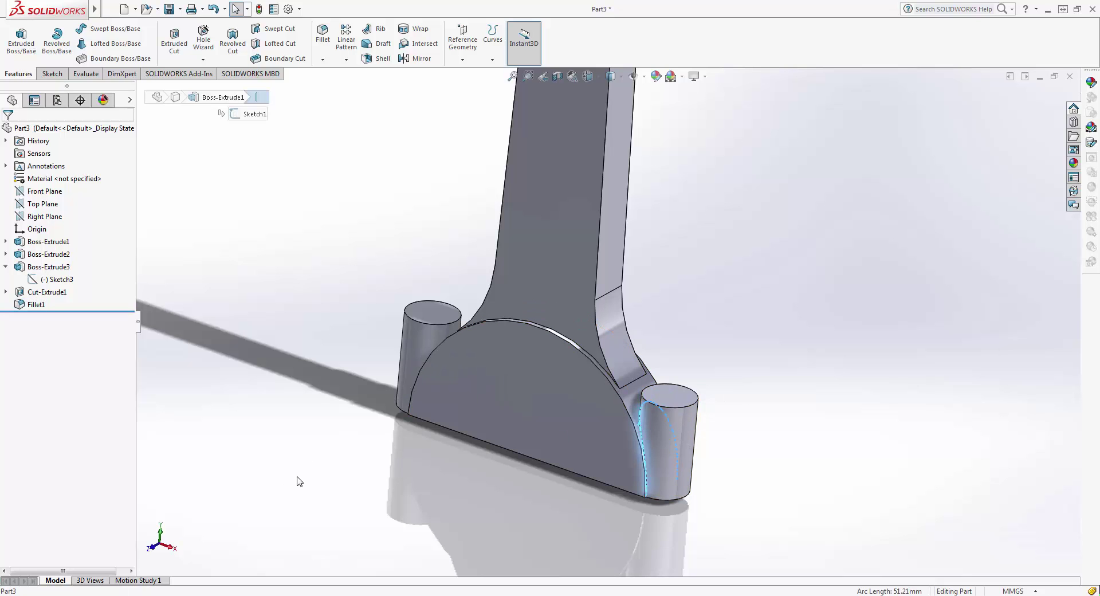
pyautogui.moveTo(640, 429); pyautogui.dragTo(447, 359, button='middle')
pyautogui.keyDown('ctrl'); pyautogui.click(448, 359); pyautogui.keyUp('ctrl')
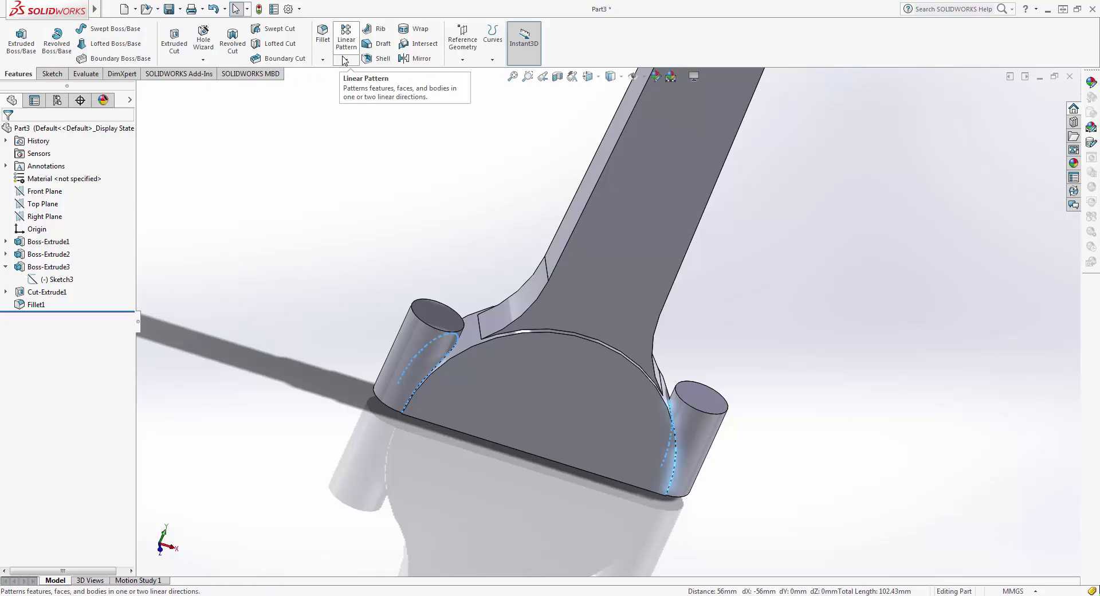
# - Apply a 20 mm fillet to the two cylinder edges, then undo it
pyautogui.click(325, 54)
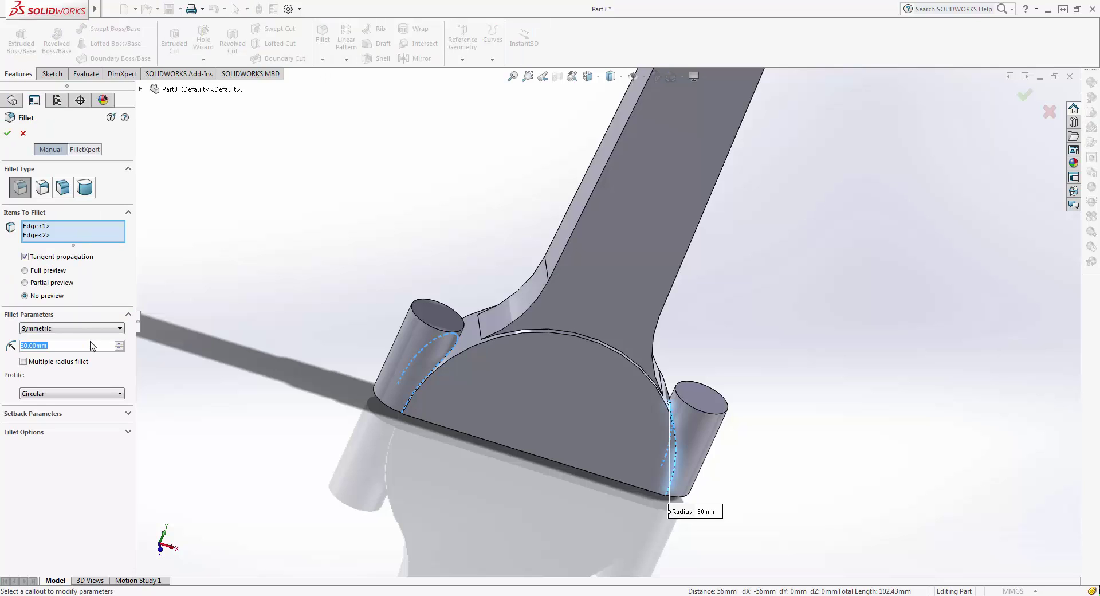
pyautogui.scroll(-1, 91, 345)
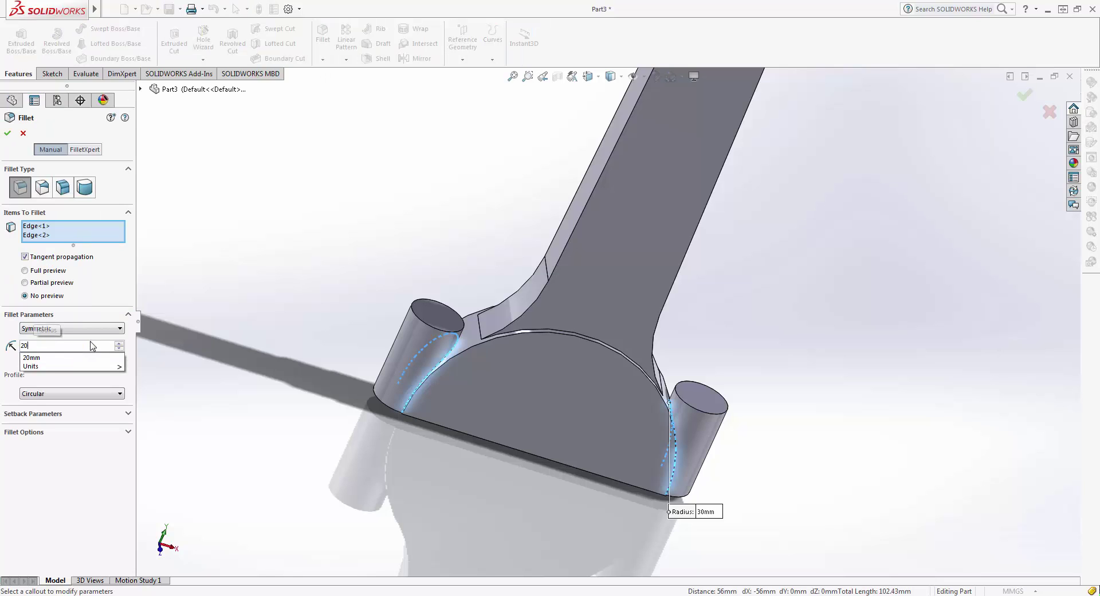
pyautogui.click(8, 133)
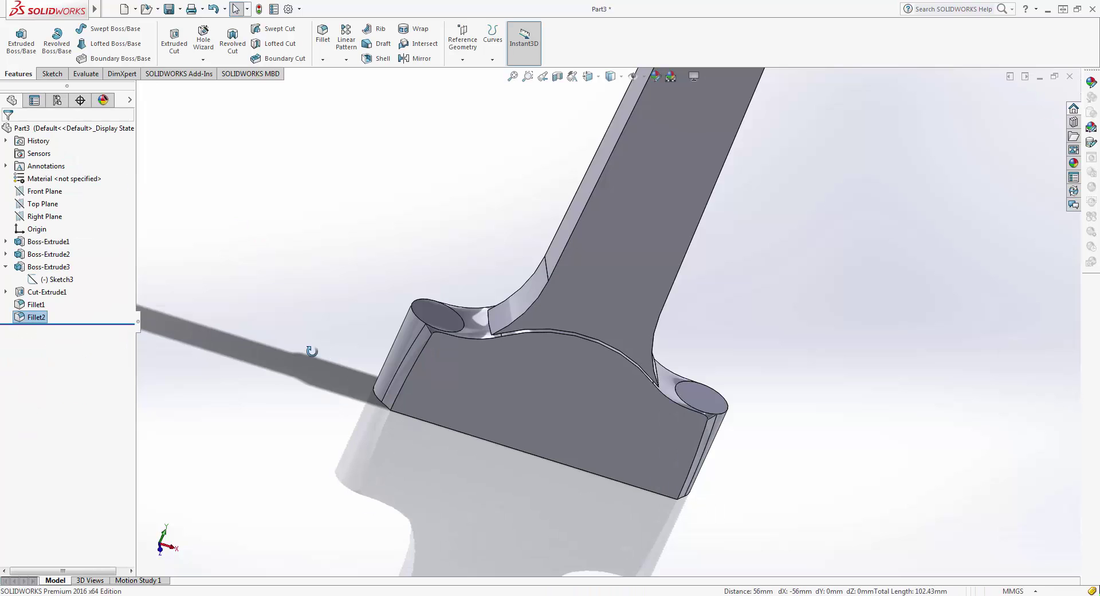
pyautogui.moveTo(311, 350); pyautogui.dragTo(143, 177, button='middle')
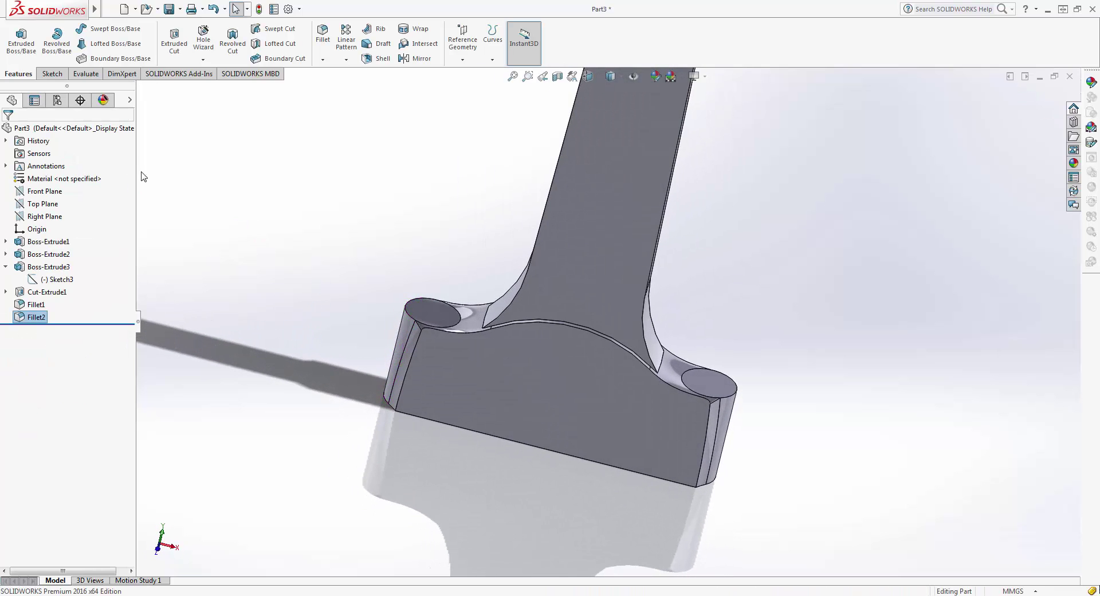
pyautogui.click(213, 10)
# - Reselect both cylinder-to-base edges and fillet them with a 2 mm radius
pyautogui.click(111, 310)
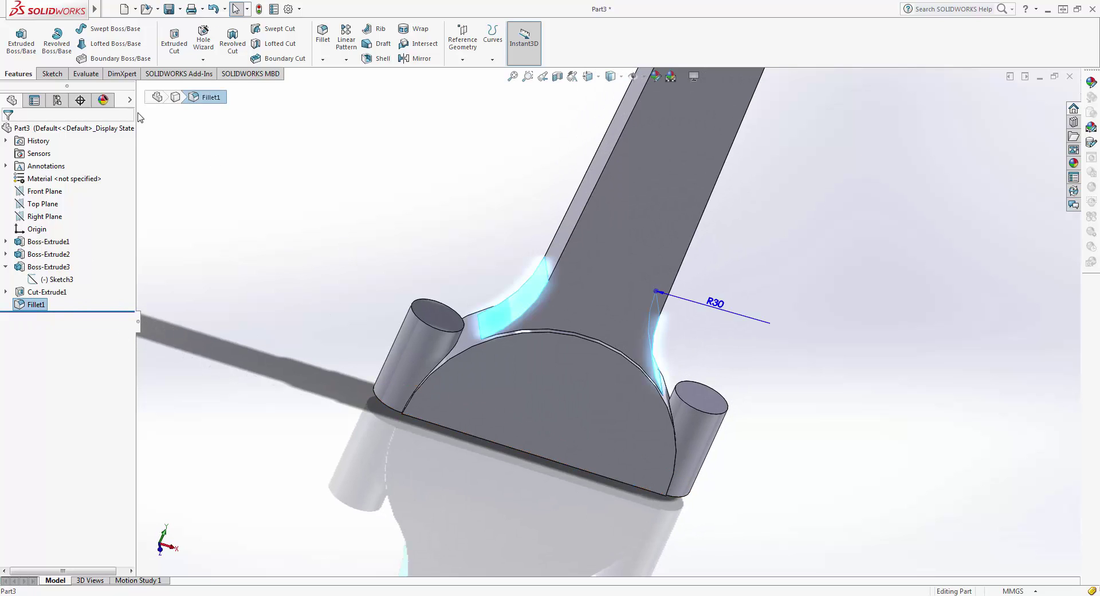
pyautogui.click(312, 195)
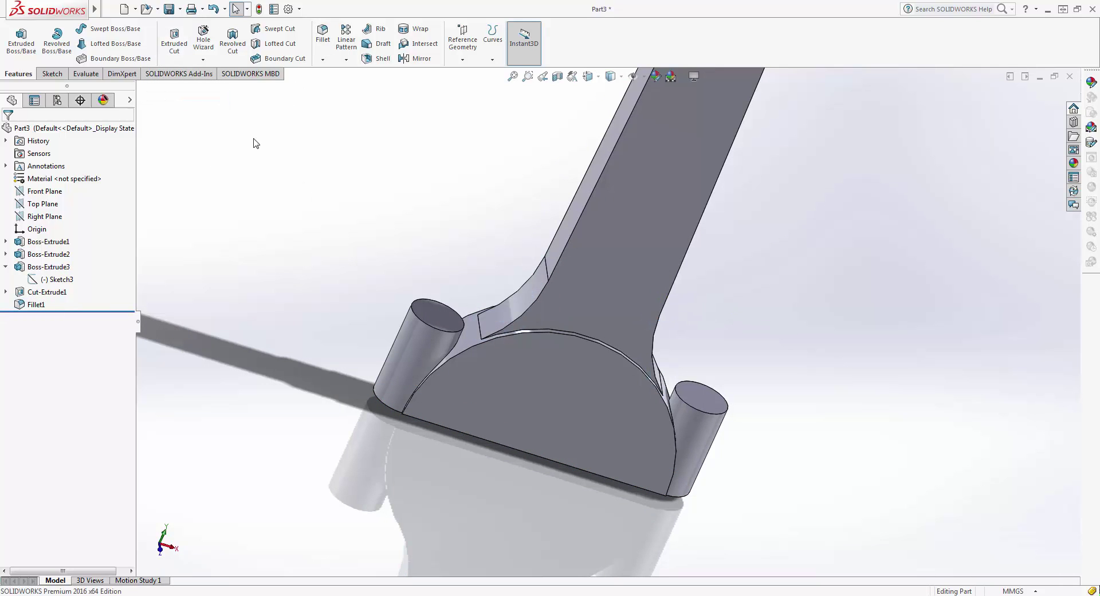
pyautogui.click(49, 310)
pyautogui.click(314, 116)
pyautogui.click(445, 353)
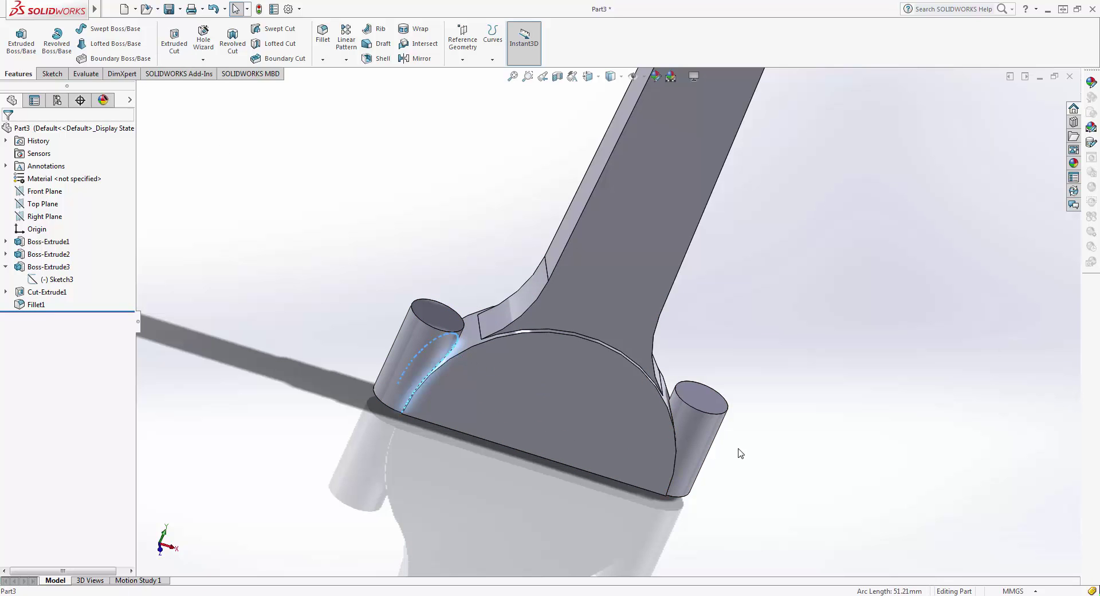
pyautogui.moveTo(688, 448); pyautogui.dragTo(679, 435, button='middle')
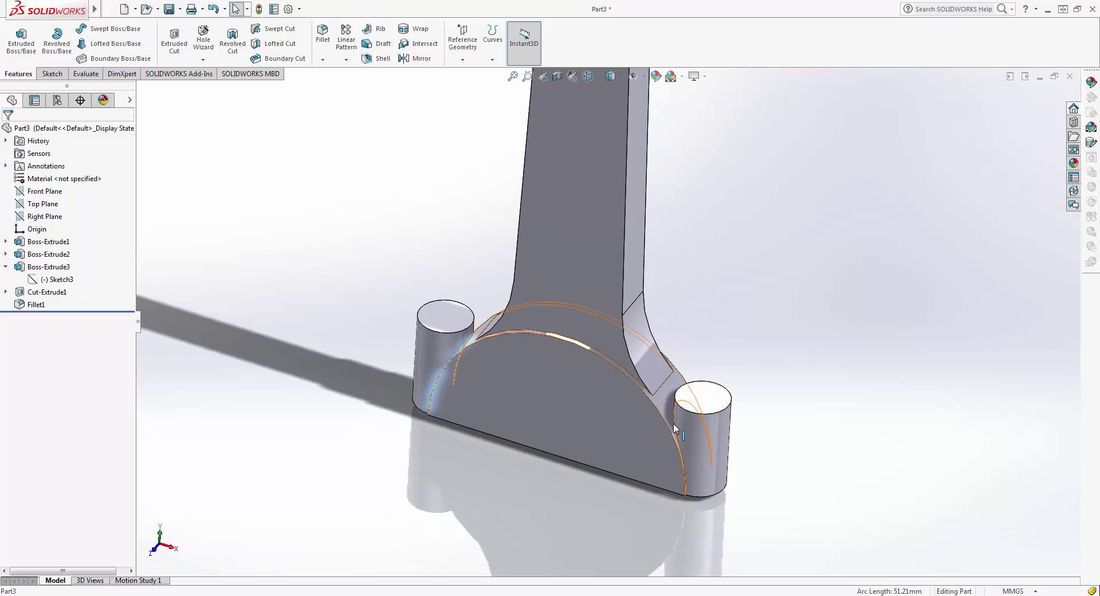
pyautogui.keyDown('ctrl'); pyautogui.click(675, 429); pyautogui.keyUp('ctrl')
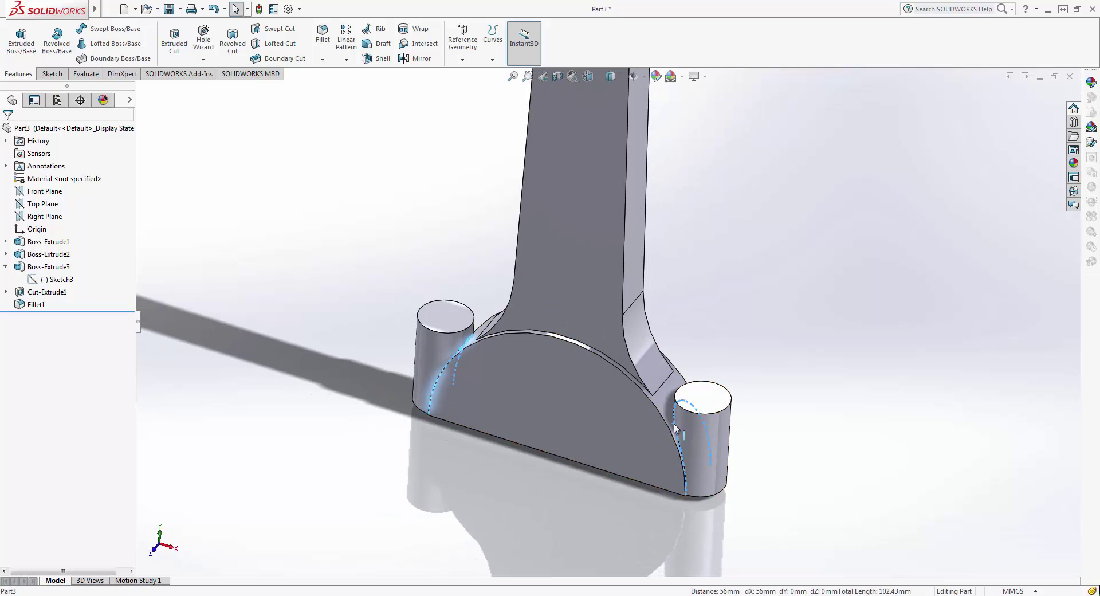
pyautogui.click(323, 35)
pyautogui.write('2')
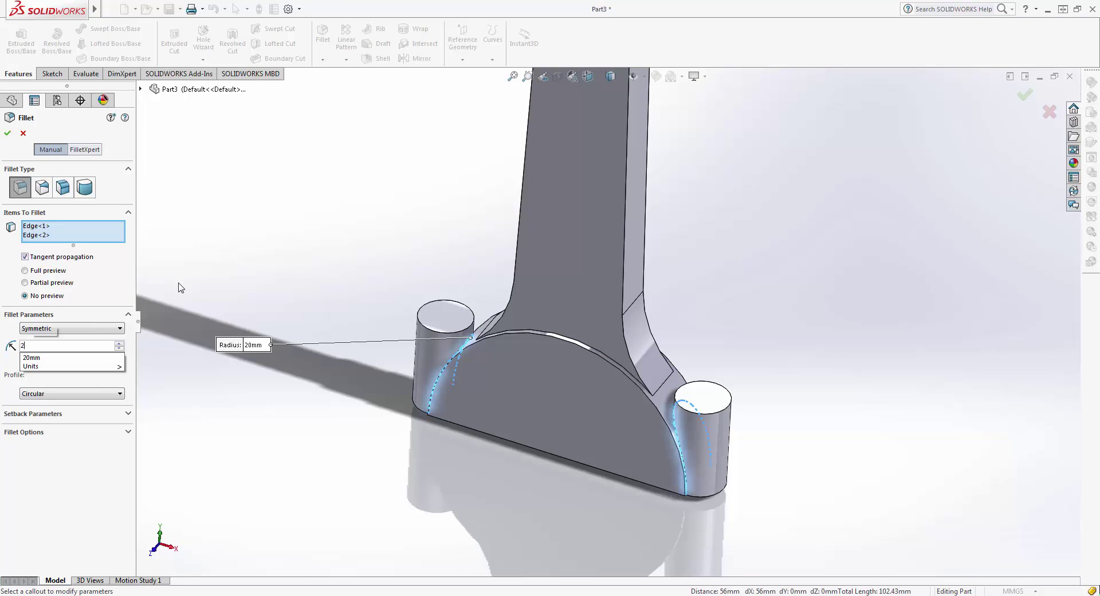
pyautogui.press('Return')
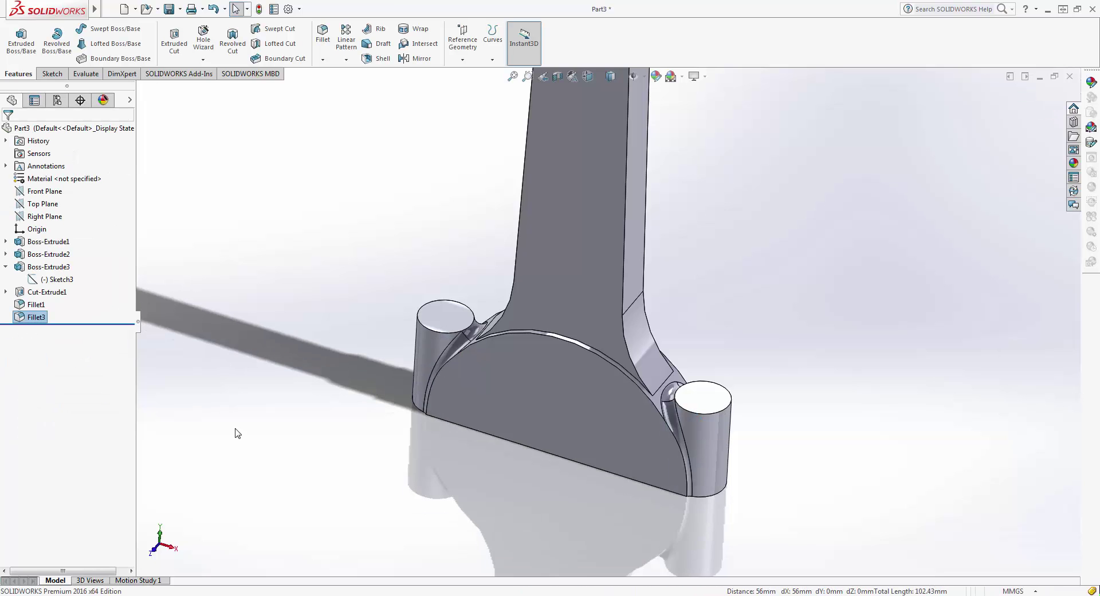
# - Fillet two more edges beside the cylinder boss with a 2 mm radius
pyautogui.moveTo(236, 434)
pyautogui.mouseDown(button='middle')
pyautogui.moveTo(277, 385)
pyautogui.moveTo(521, 391)
pyautogui.mouseUp(button='middle')
pyautogui.scroll(5, 607, 332)
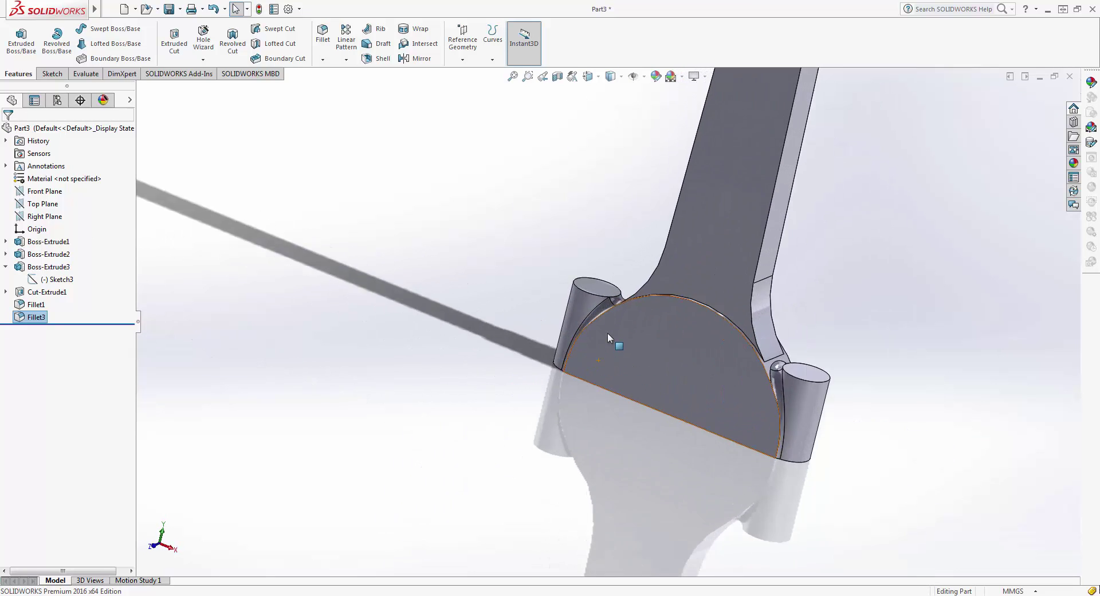
pyautogui.scroll(3, 608, 332)
pyautogui.moveTo(656, 422)
pyautogui.mouseDown(button='middle')
pyautogui.moveTo(722, 463)
pyautogui.moveTo(654, 414)
pyautogui.mouseUp(button='middle')
pyautogui.scroll(4, 624, 337)
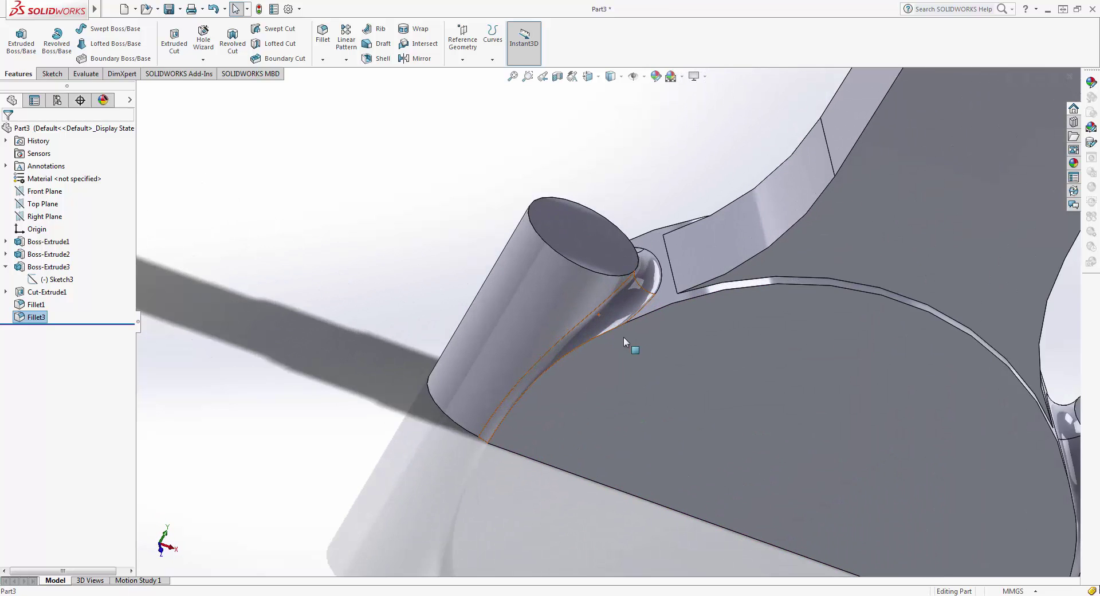
pyautogui.moveTo(623, 337)
pyautogui.mouseDown(button='middle')
pyautogui.moveTo(739, 286)
pyautogui.moveTo(782, 390)
pyautogui.mouseUp(button='middle')
pyautogui.click(743, 285)
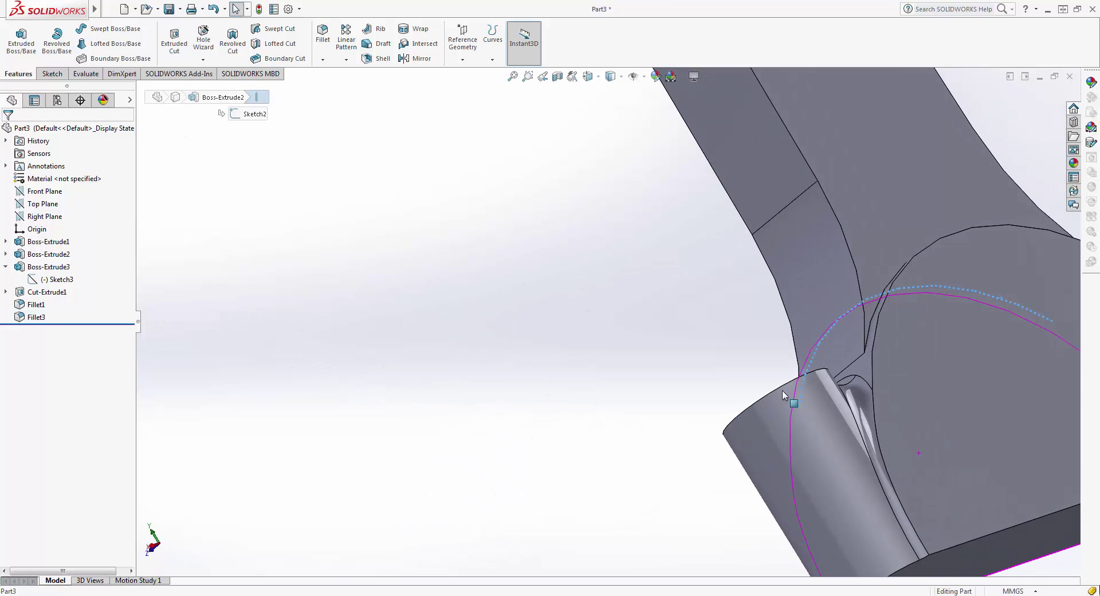
pyautogui.keyDown('ctrl'); pyautogui.click(884, 291); pyautogui.keyUp('ctrl')
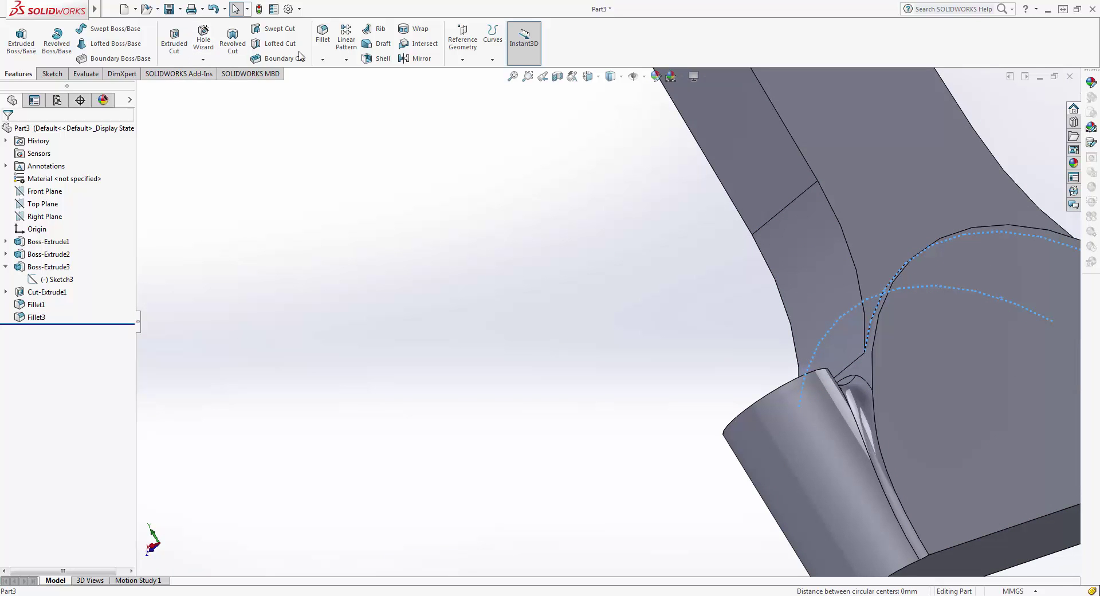
pyautogui.click(322, 36)
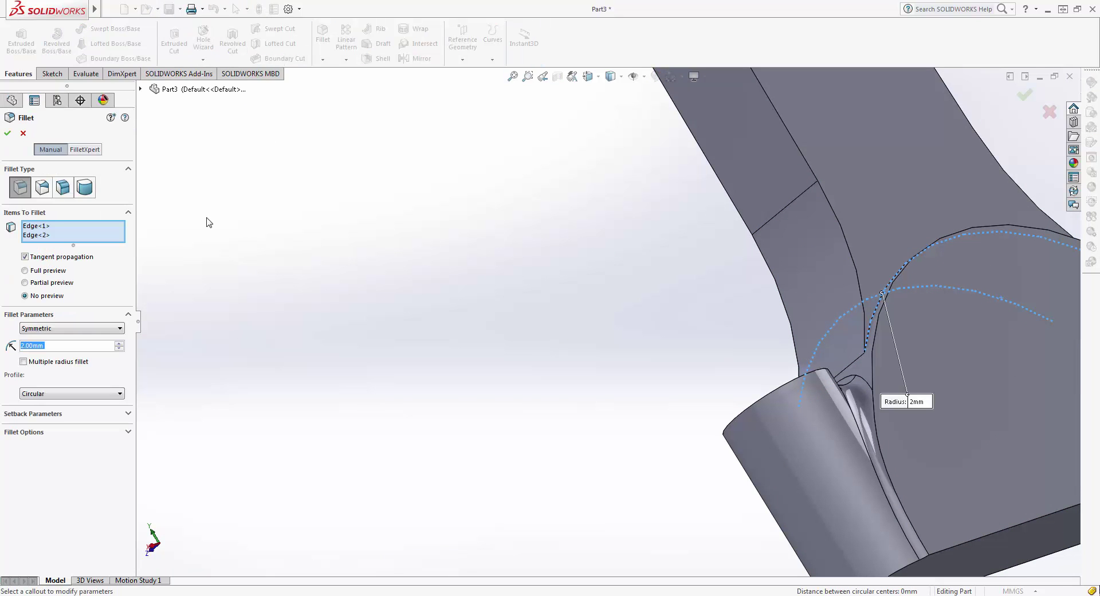
pyautogui.click(7, 139)
# - Select the shank's flat face and view it normal
pyautogui.moveTo(423, 289)
pyautogui.mouseDown(button='middle')
pyautogui.moveTo(449, 328)
pyautogui.moveTo(510, 328)
pyautogui.mouseUp(button='middle')
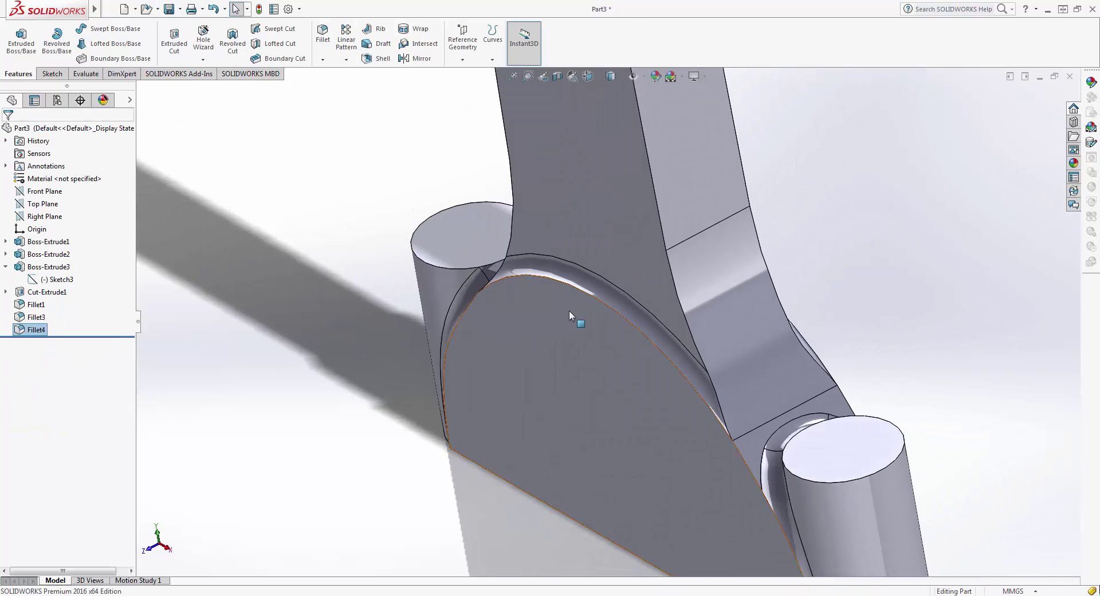
pyautogui.scroll(5, 569, 311)
pyautogui.moveTo(613, 306); pyautogui.dragTo(508, 294, button='middle')
pyautogui.scroll(-3, 509, 294)
pyautogui.moveTo(565, 240)
pyautogui.mouseDown(button='middle')
pyautogui.moveTo(633, 174)
pyautogui.moveTo(637, 221)
pyautogui.mouseUp(button='middle')
pyautogui.scroll(-3, 600, 366)
pyautogui.scroll(3, 599, 396)
pyautogui.moveTo(600, 397); pyautogui.dragTo(577, 440, button='middle')
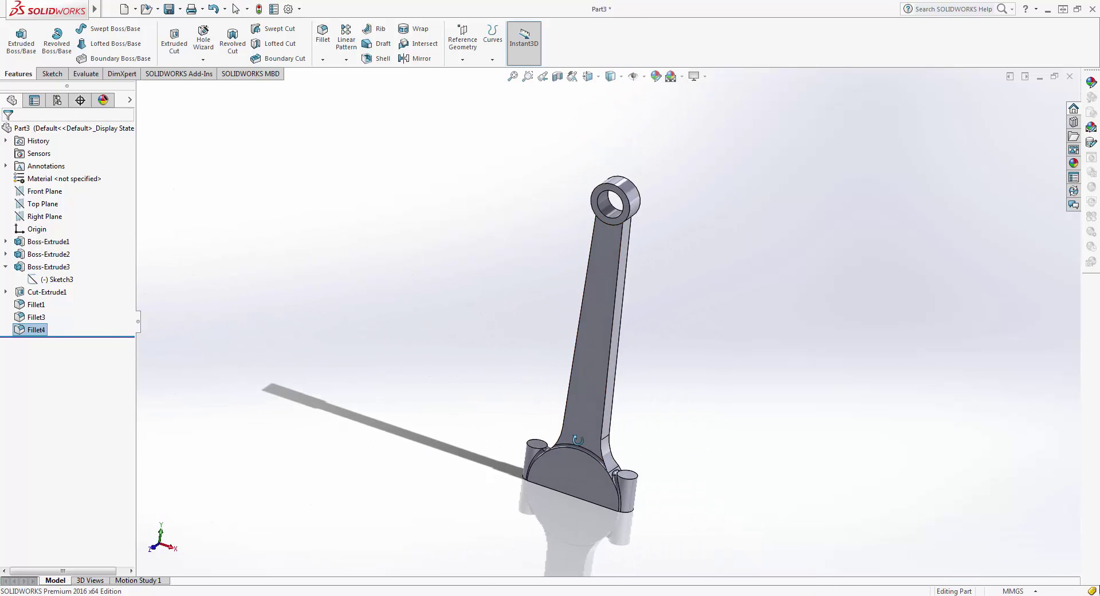
pyautogui.click(596, 384)
pyautogui.click(614, 404)
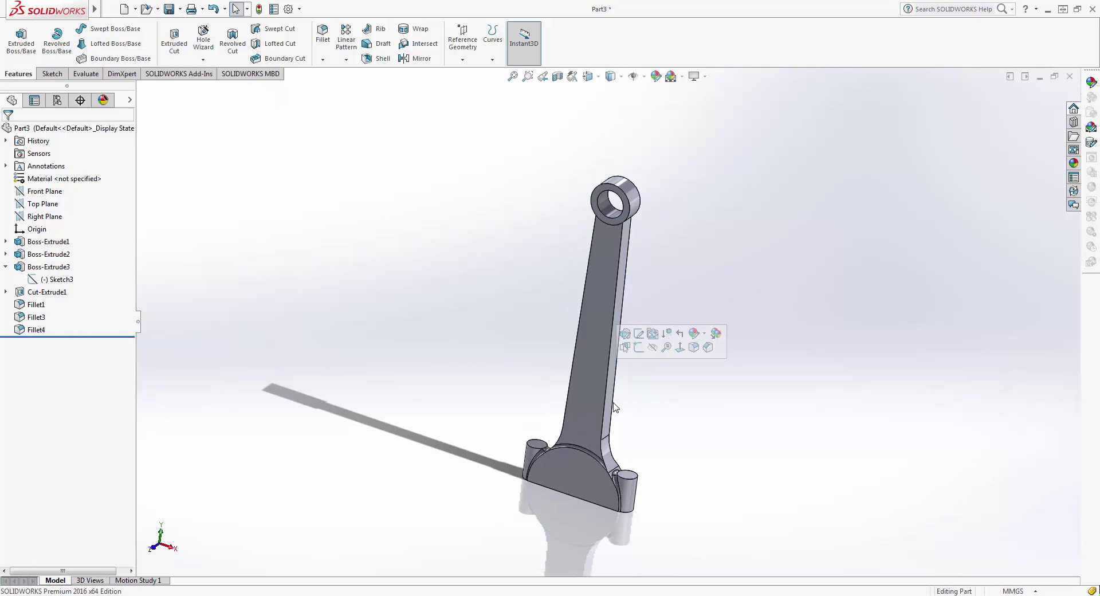
pyautogui.click(587, 411)
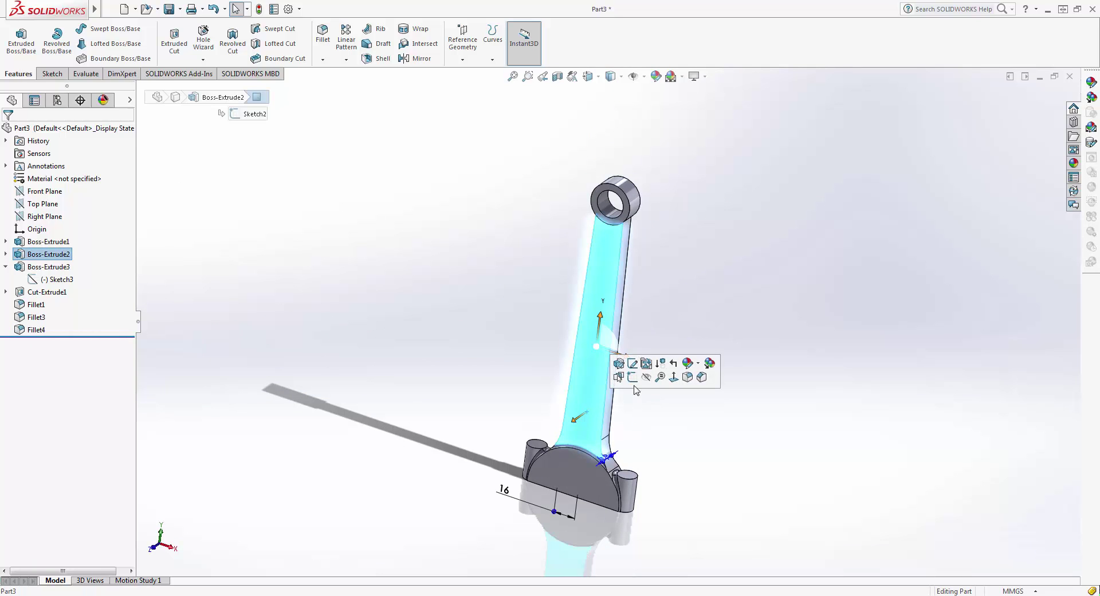
pyautogui.click(674, 377)
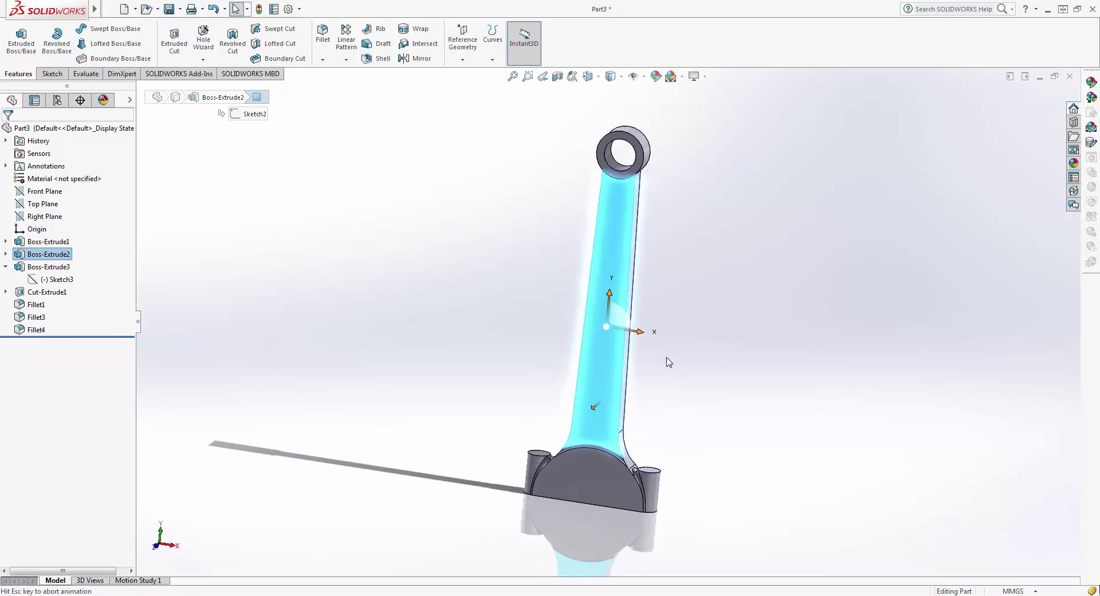
# - Start a new sketch on the shank face and draw a small circle near the shank top
pyautogui.rightClick(621, 372)
pyautogui.click(646, 261)
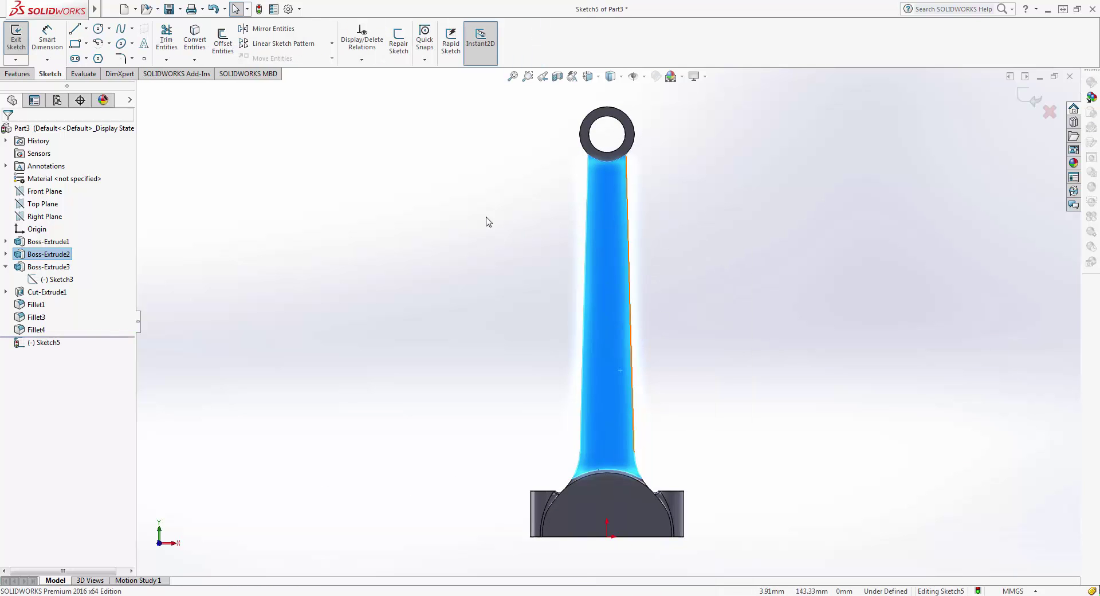
pyautogui.click(439, 192)
pyautogui.scroll(-1, 436, 192)
pyautogui.click(101, 30)
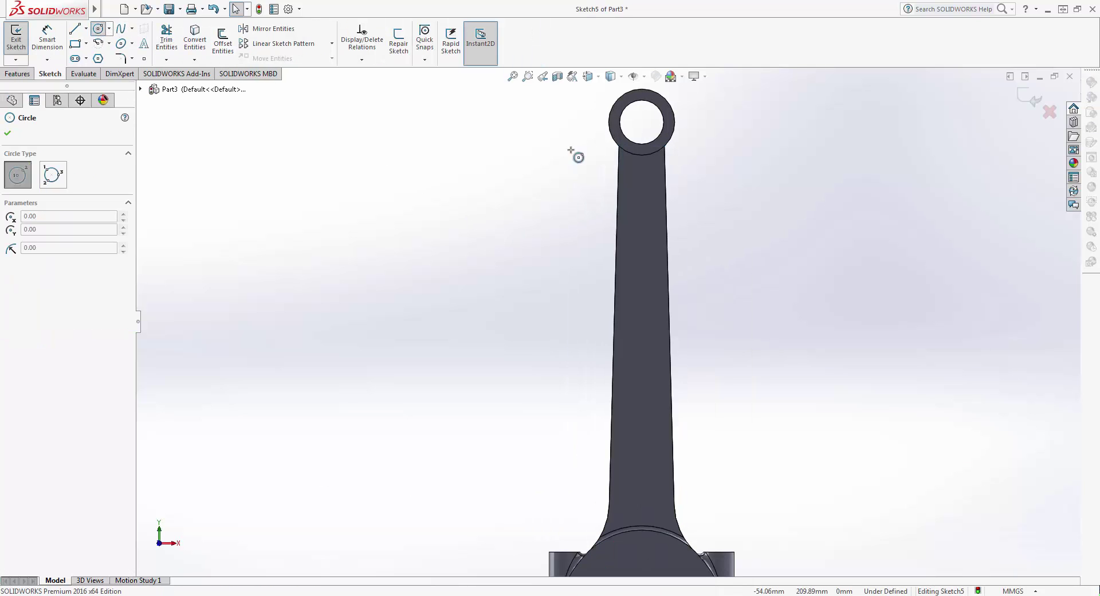
pyautogui.click(642, 189)
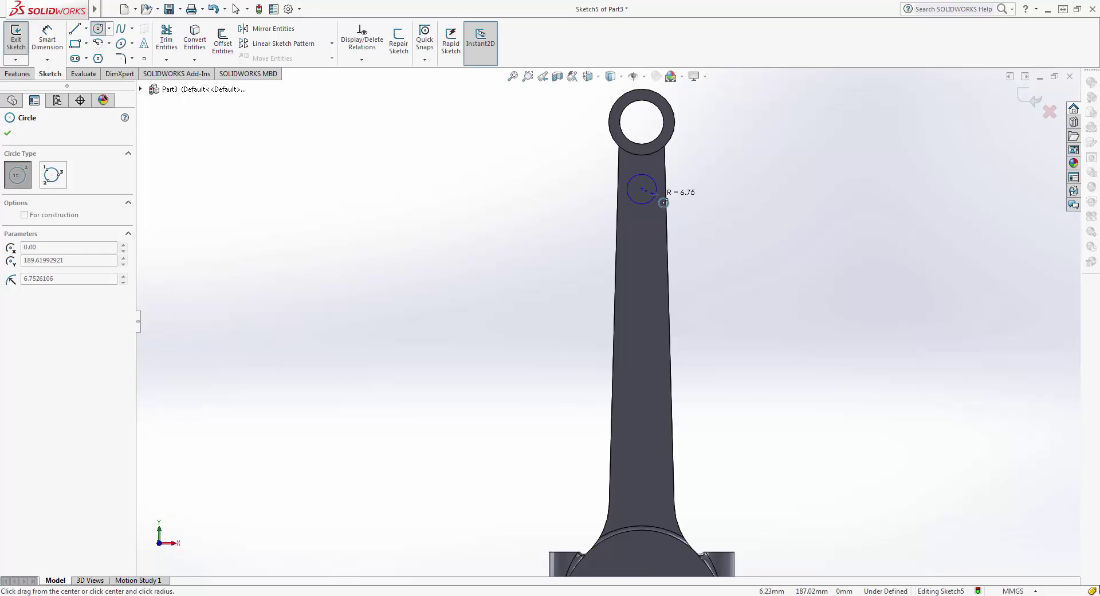
pyautogui.click(663, 203)
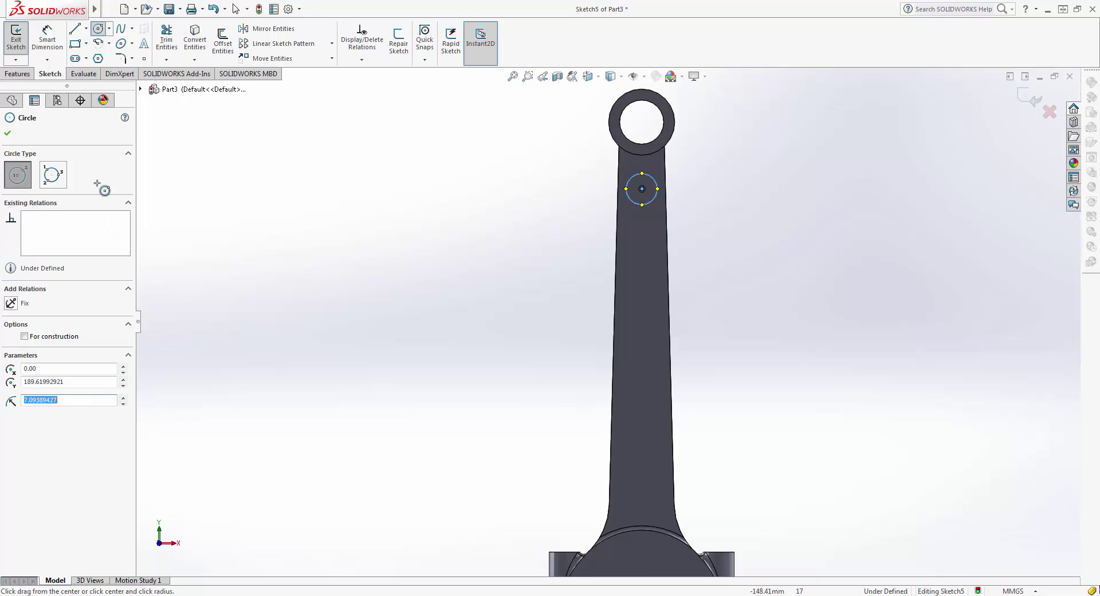
pyautogui.click(13, 137)
# - Draw a second circle near the shank bottom, in line with the upper circle
pyautogui.click(97, 30)
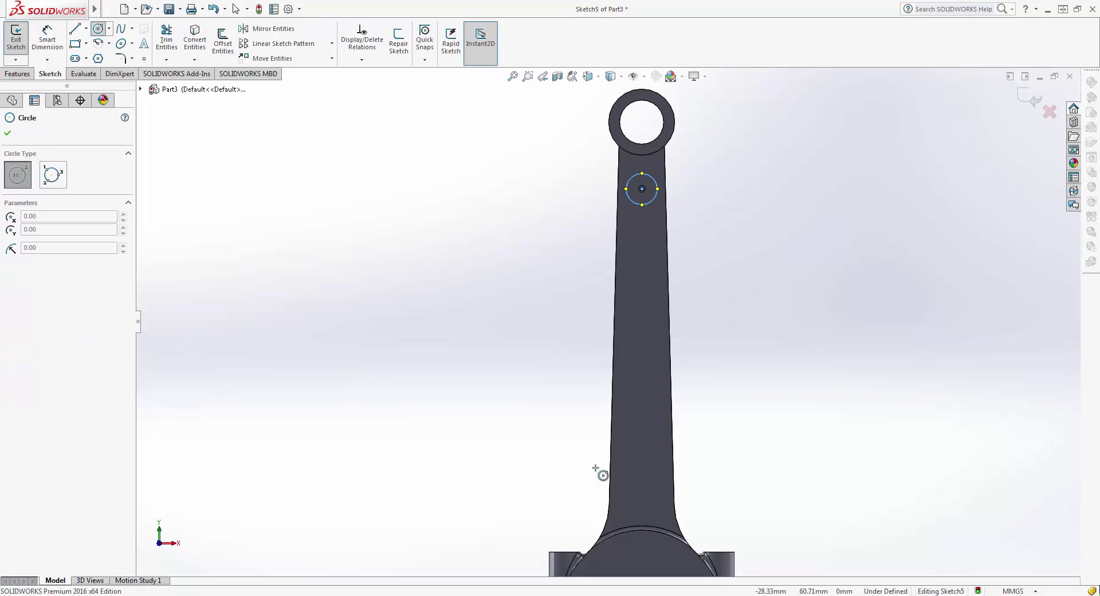
pyautogui.click(641, 482)
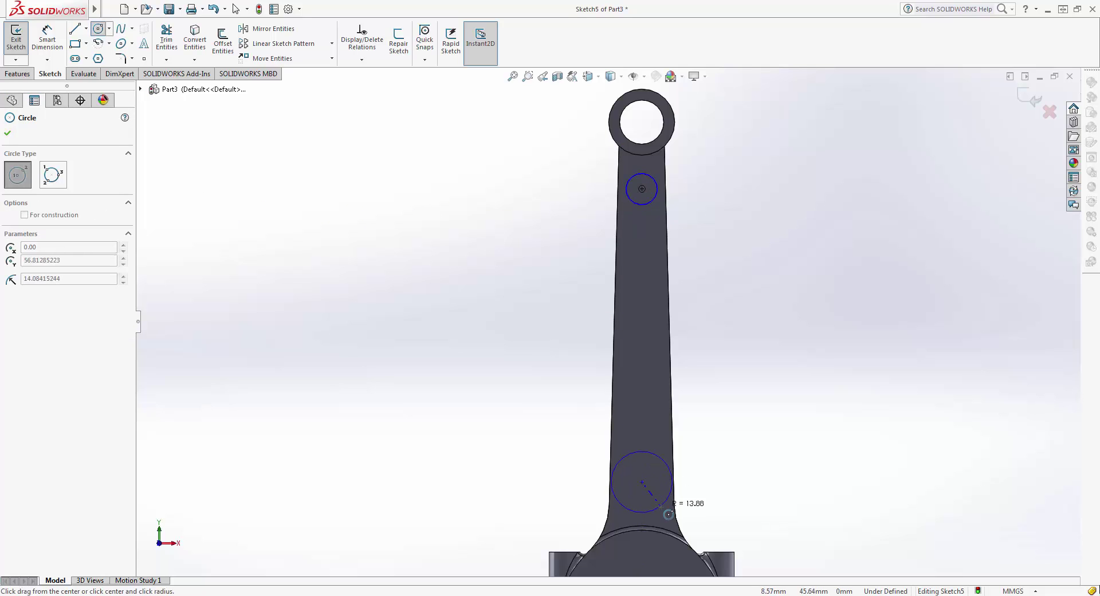
pyautogui.click(659, 495)
pyautogui.click(7, 134)
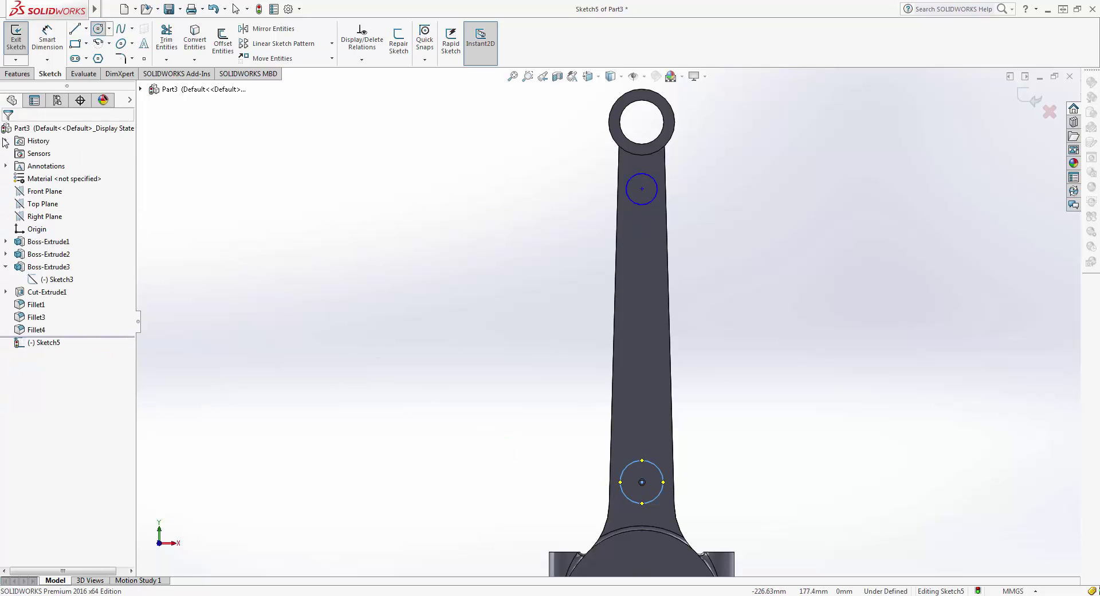
pyautogui.click(74, 29)
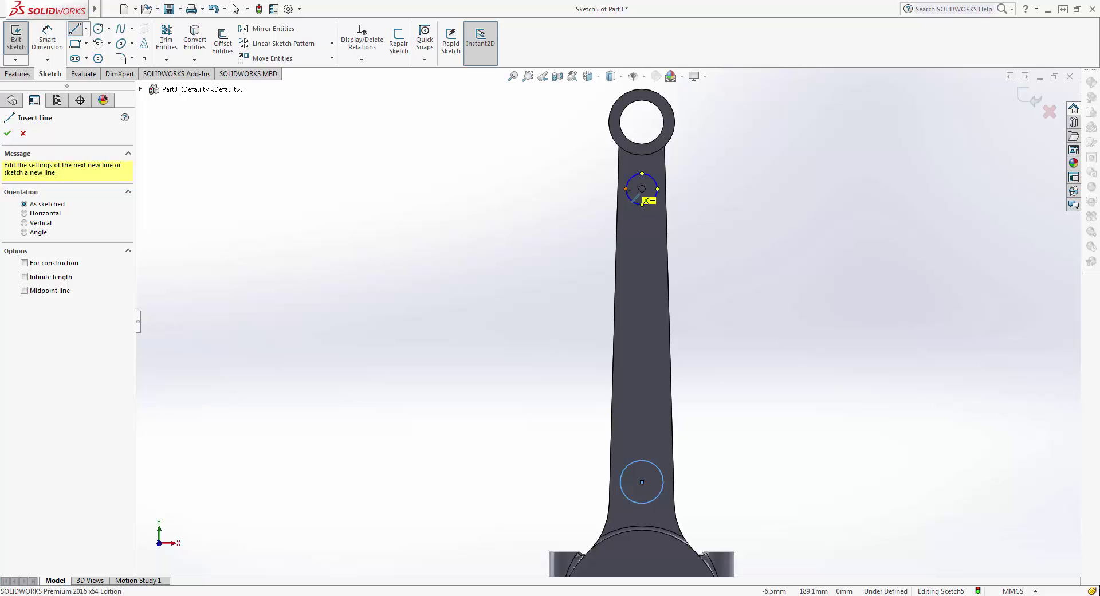
# - Draw left and right lines from the upper circle down past the lower circle
pyautogui.click(642, 189)
pyautogui.click(619, 513)
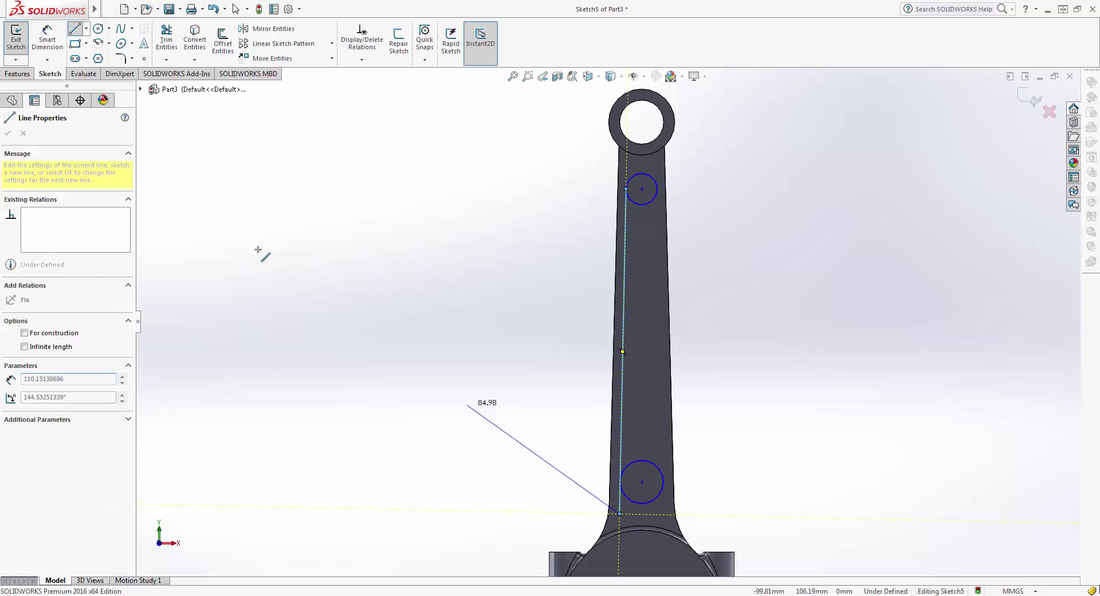
pyautogui.press('Escape')
pyautogui.click(77, 34)
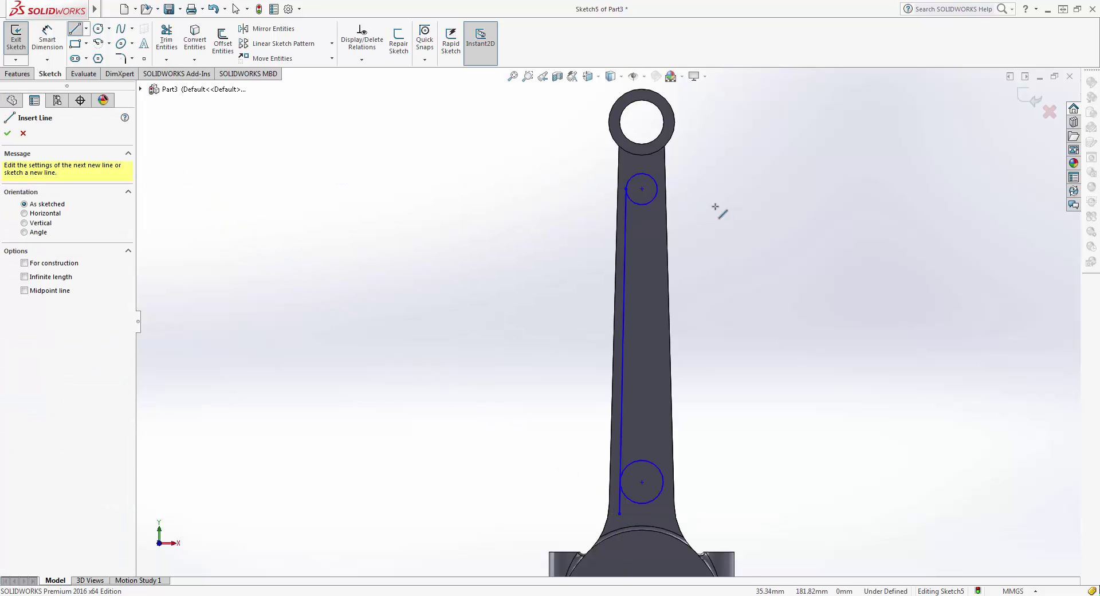
pyautogui.click(657, 189)
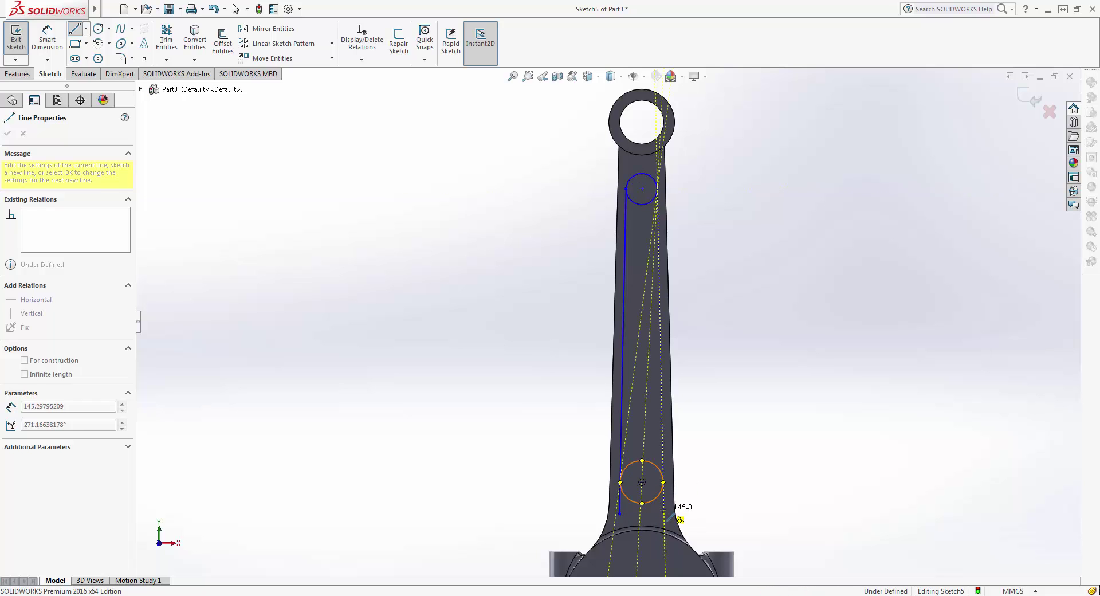
pyautogui.click(679, 519)
pyautogui.press('Escape')
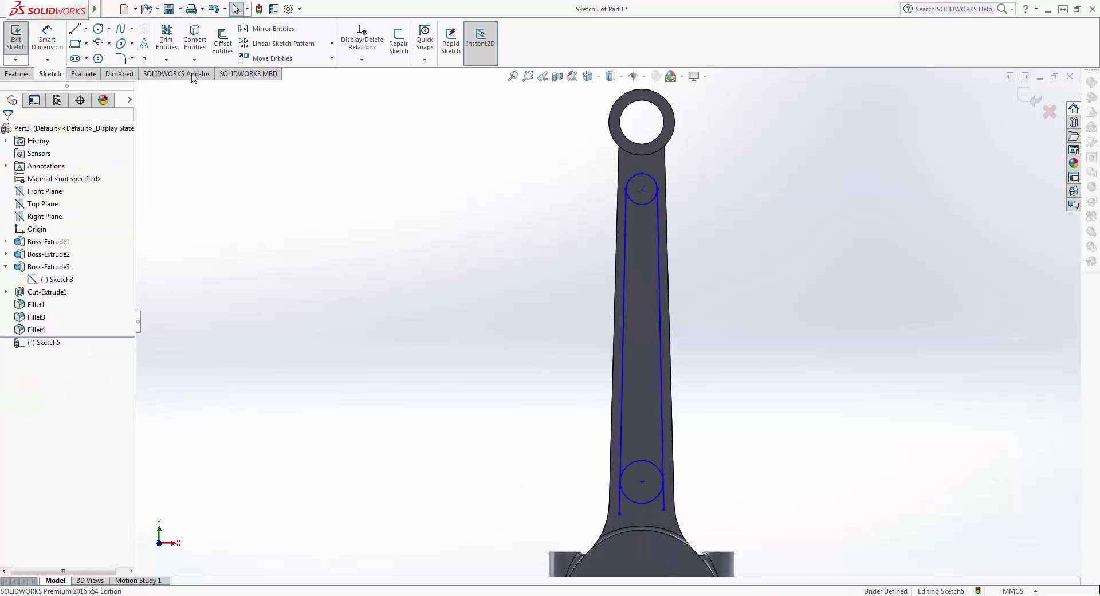
pyautogui.click(167, 40)
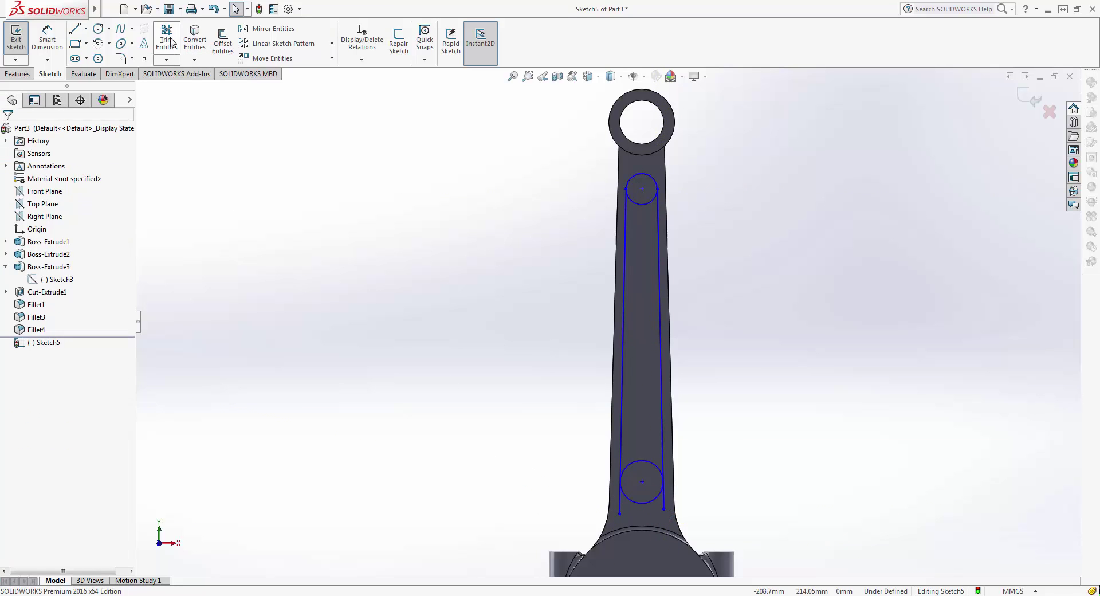
# - Trim the right line's stub below the lower circle to close the slot outline
pyautogui.click(661, 502)
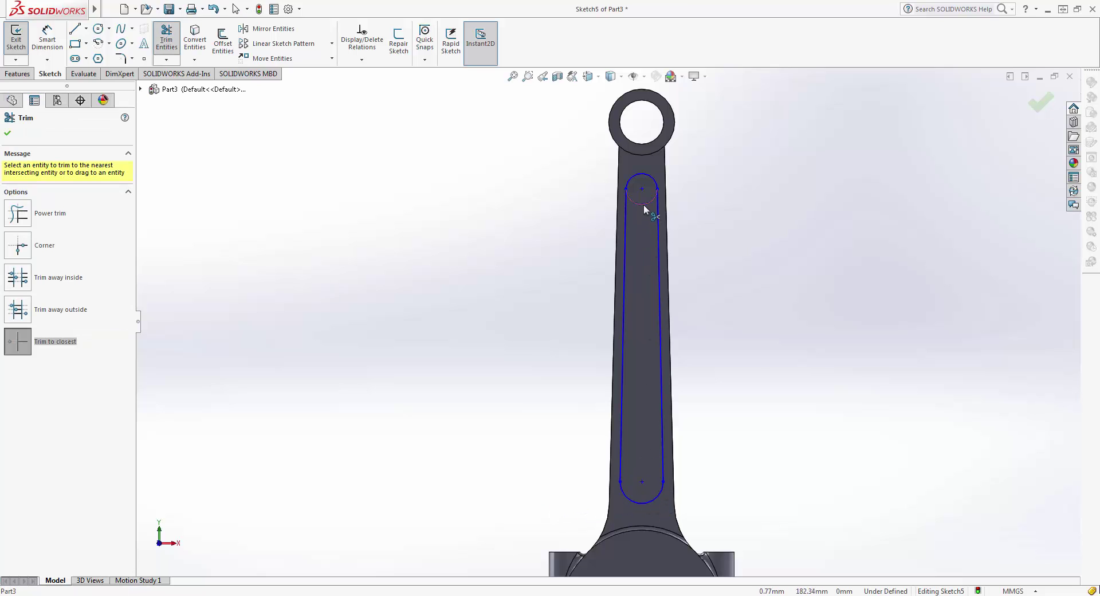
pyautogui.click(8, 134)
pyautogui.keyDown('ctrl'); pyautogui.moveTo(537, 229); pyautogui.dragTo(492, 202, button='middle'); pyautogui.keyUp('ctrl')
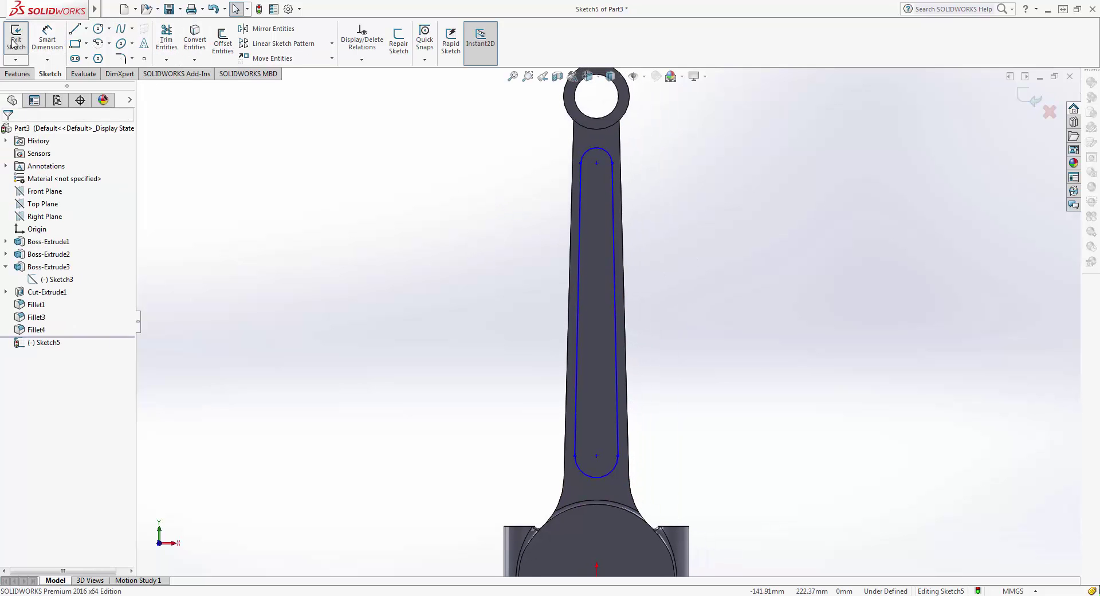
# - Dimension the slot's top arc 20 mm from the small-end hole
pyautogui.click(47, 37)
pyautogui.click(596, 144)
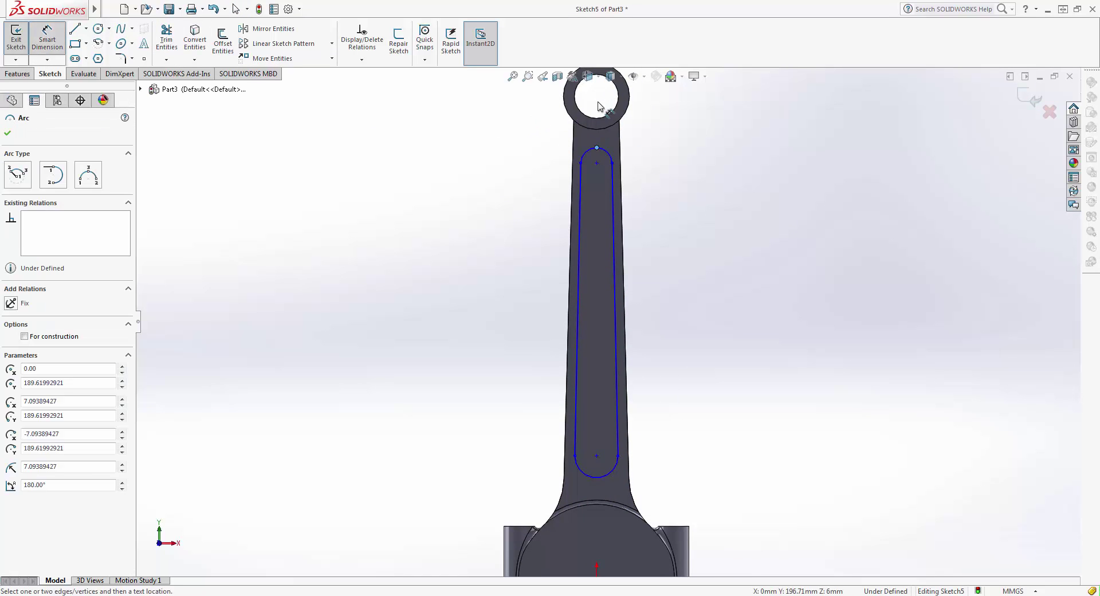
pyautogui.click(610, 119)
pyautogui.click(666, 136)
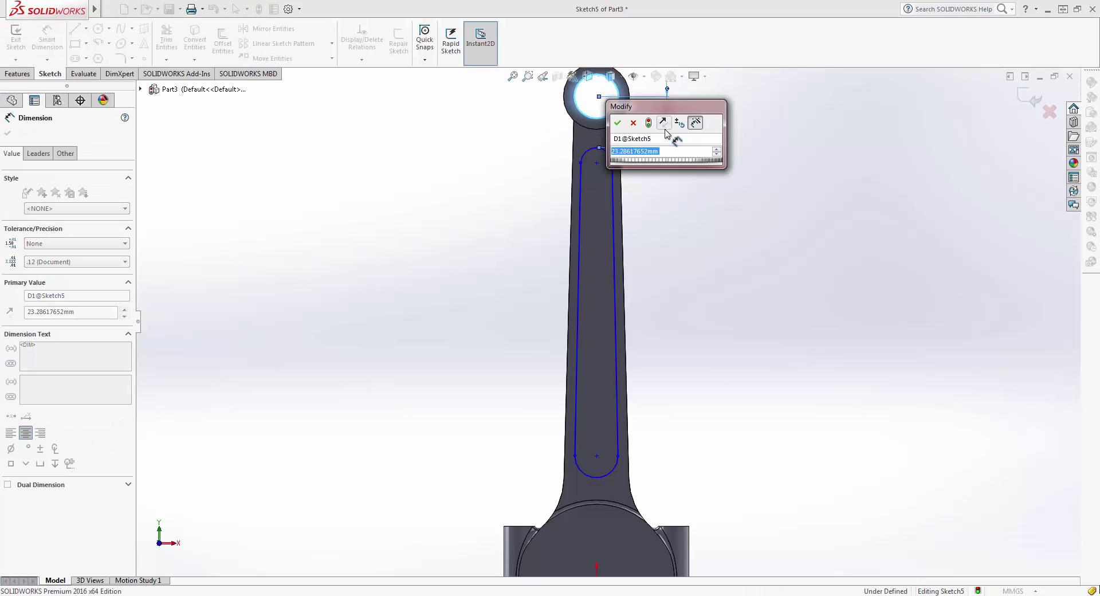
pyautogui.write('20')
pyautogui.press('Return')
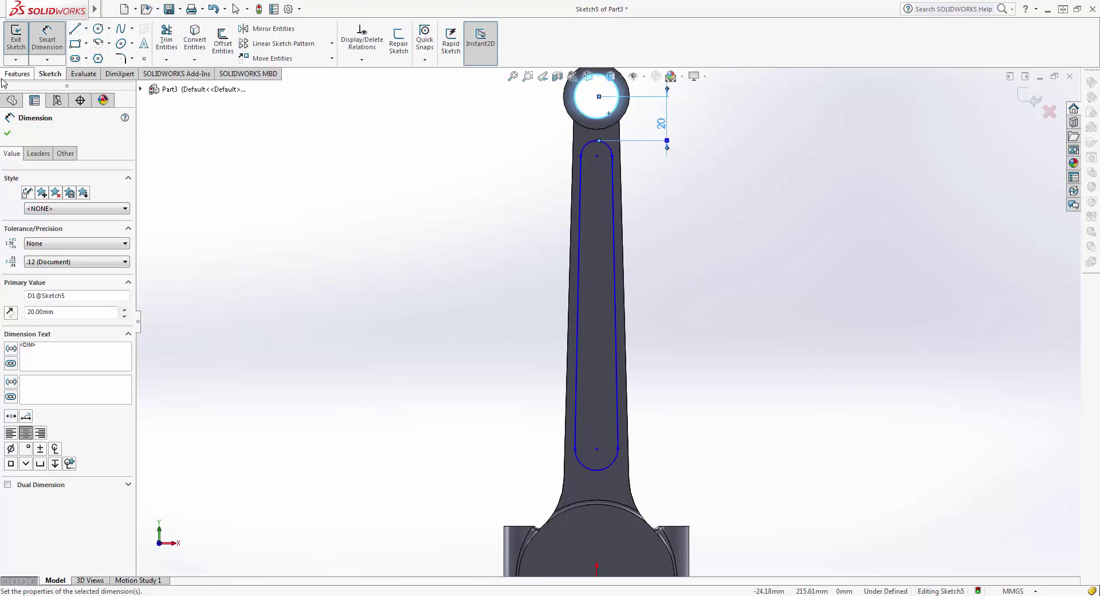
pyautogui.click(4, 136)
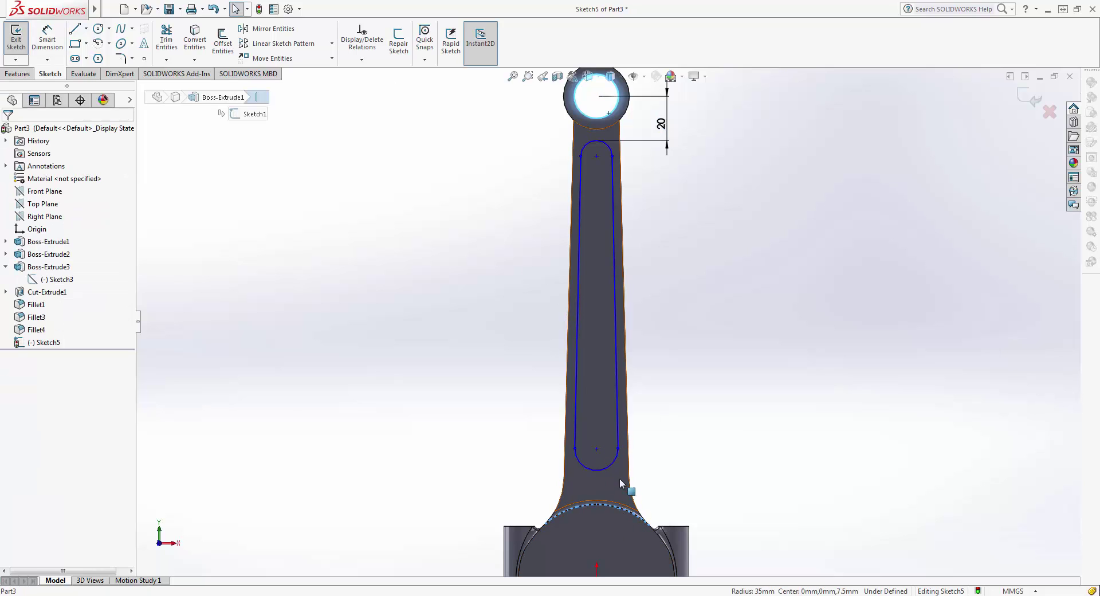
# - Dimension the bottom arc centre above the origin, revising it from 55 to 50 to 52 mm
pyautogui.press('d')
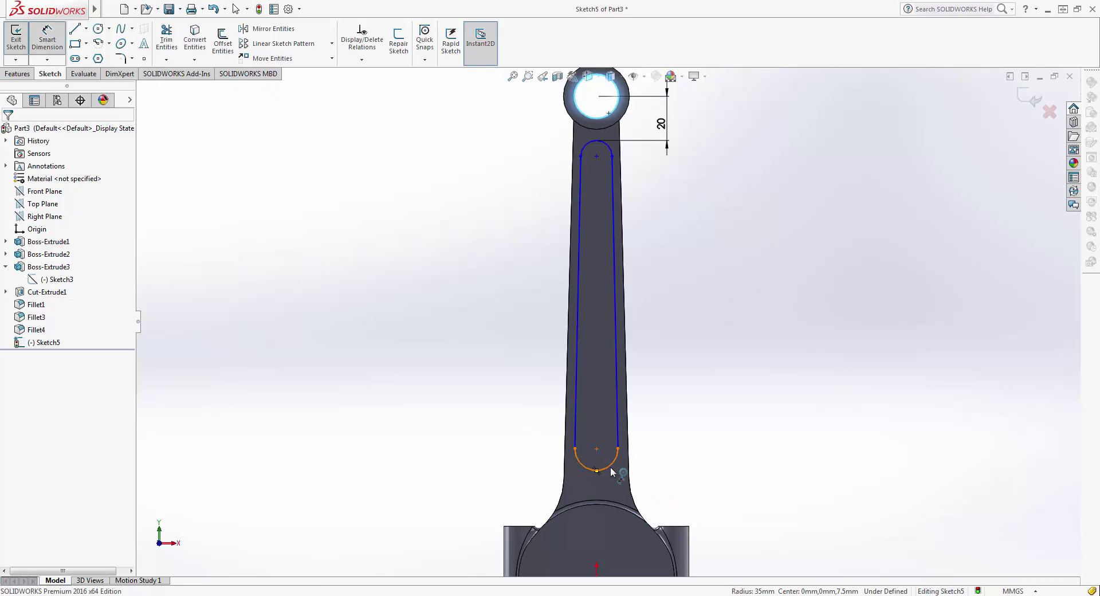
pyautogui.click(612, 473)
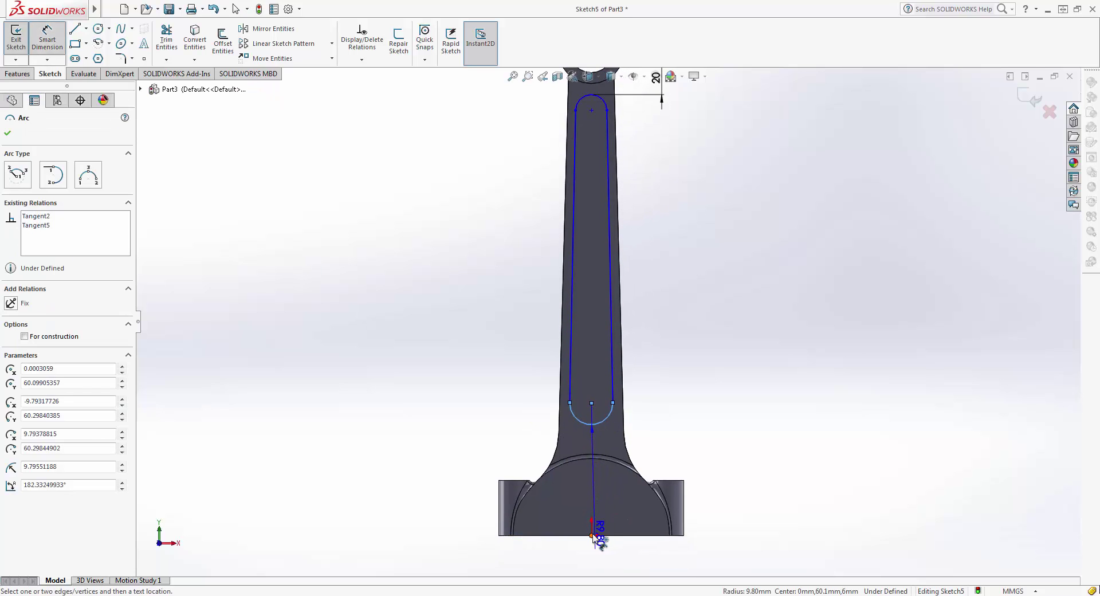
pyautogui.click(594, 537)
pyautogui.click(735, 519)
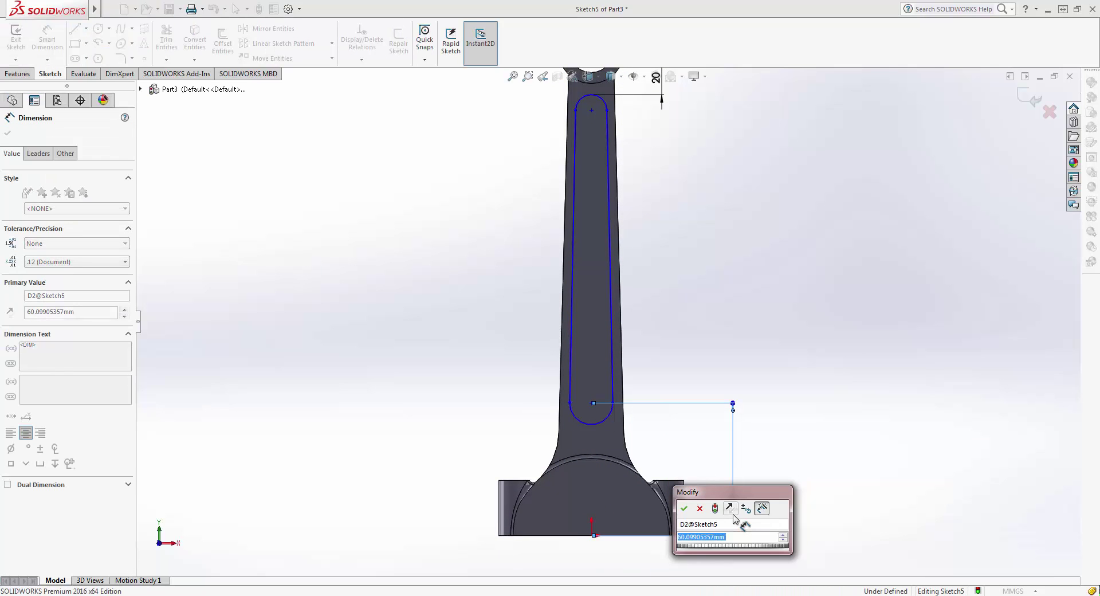
pyautogui.write('55')
pyautogui.press('Return')
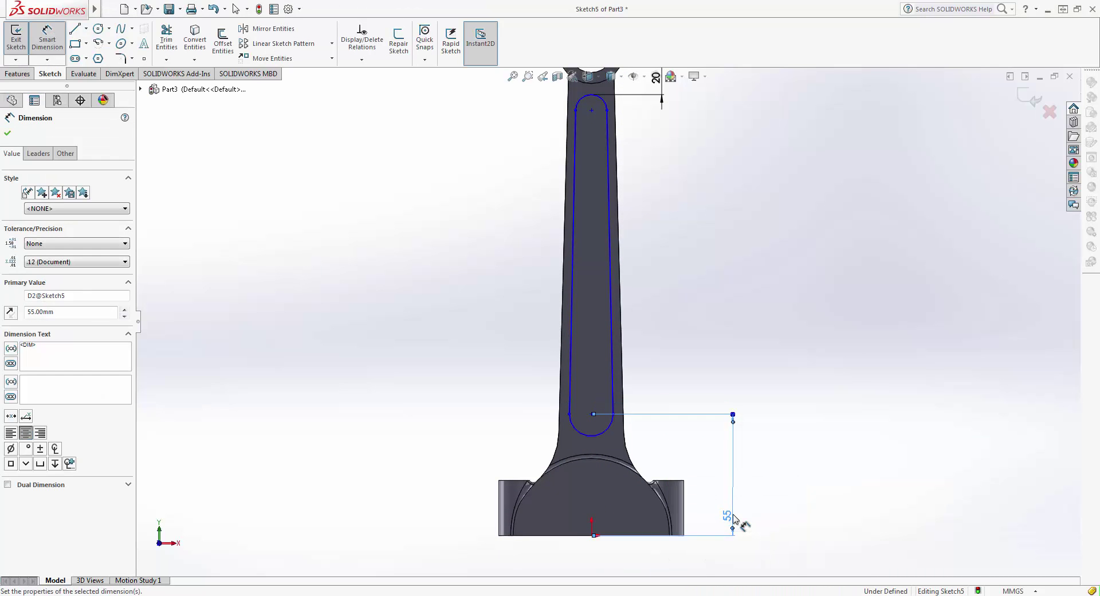
pyautogui.doubleClick(734, 518)
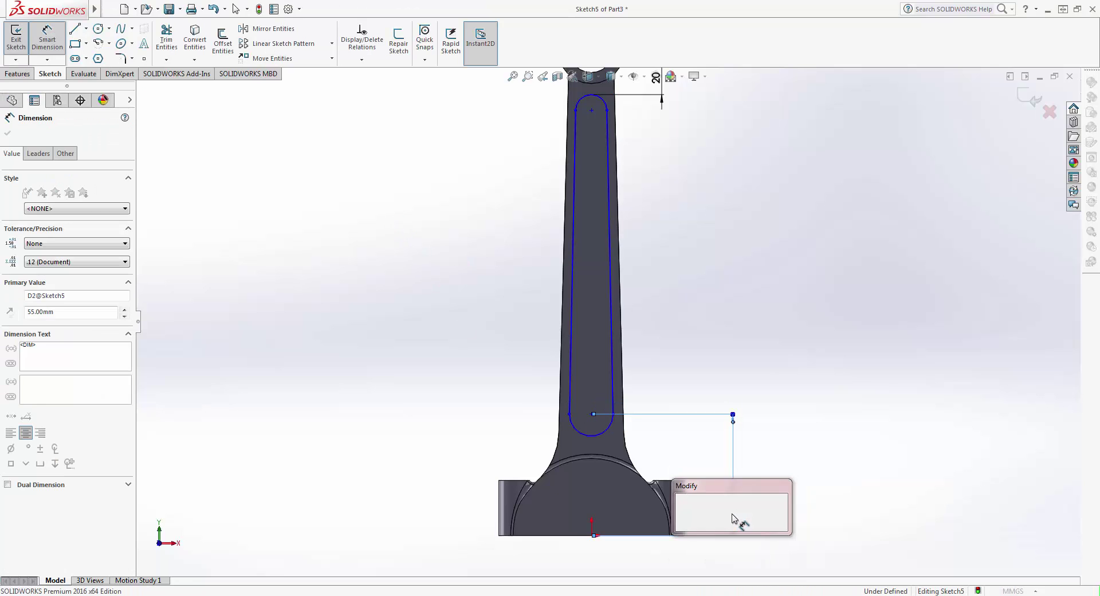
pyautogui.write('50')
pyautogui.press('Return')
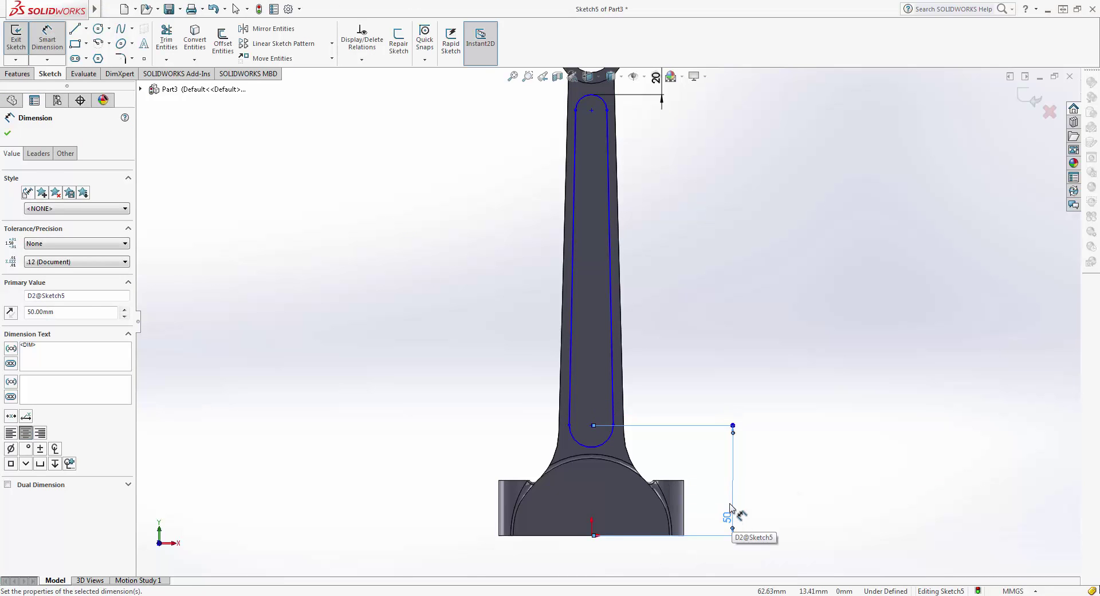
pyautogui.click(729, 512)
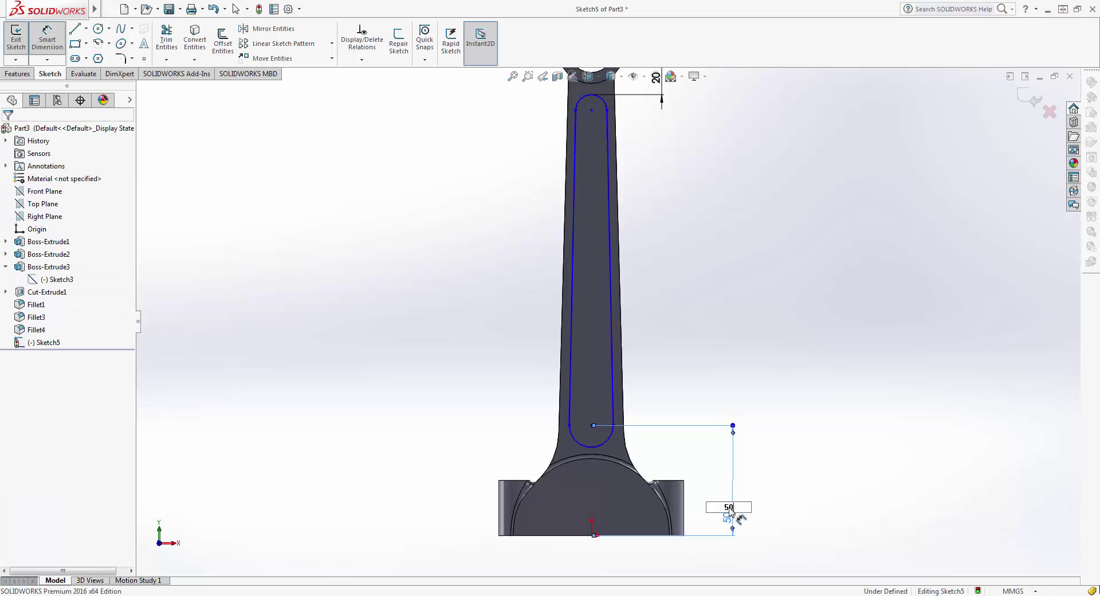
pyautogui.write('2')
pyautogui.press('Return')
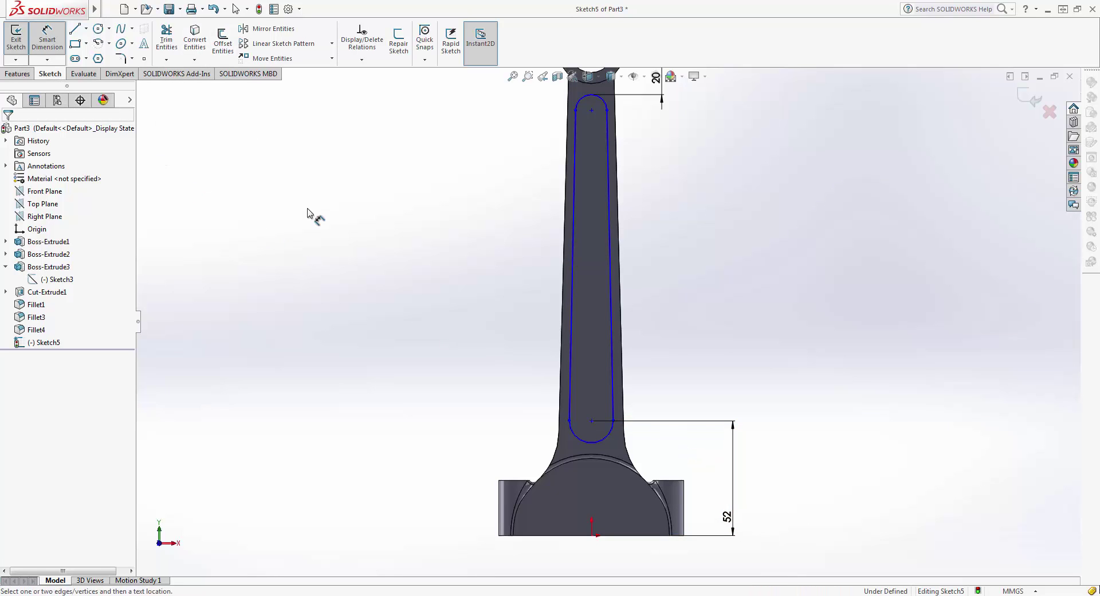
# - Make the slot's left line parallel to the rod's left outer edge
pyautogui.moveTo(501, 246)
pyautogui.mouseDown(button='middle')
pyautogui.moveTo(489, 323)
pyautogui.moveTo(481, 256)
pyautogui.mouseUp(button='middle')
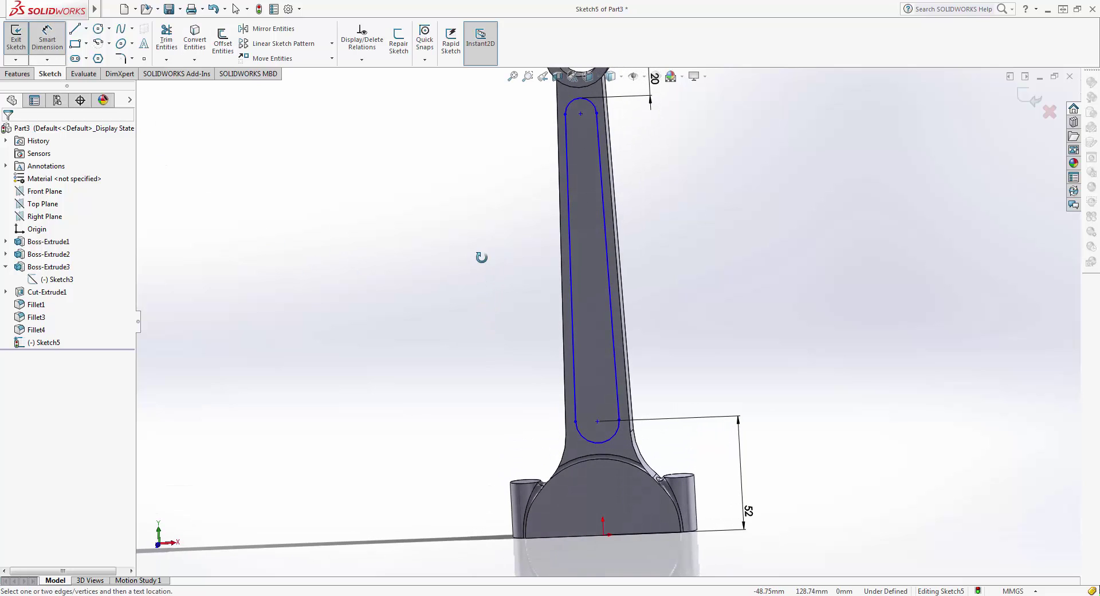
pyautogui.click(568, 172)
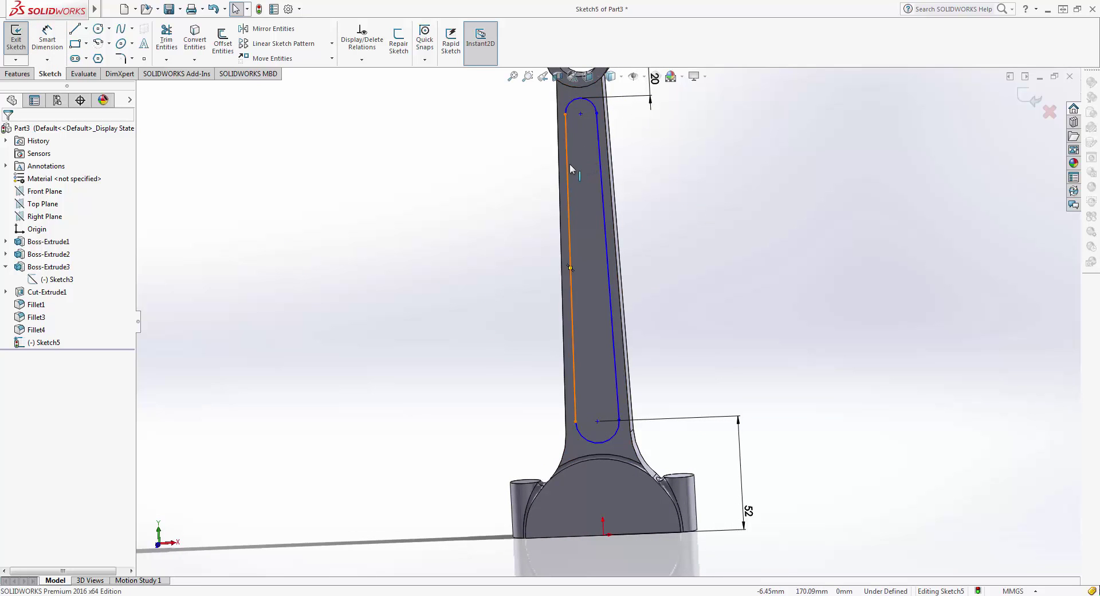
pyautogui.keyDown('ctrl'); pyautogui.click(559, 170); pyautogui.keyUp('ctrl')
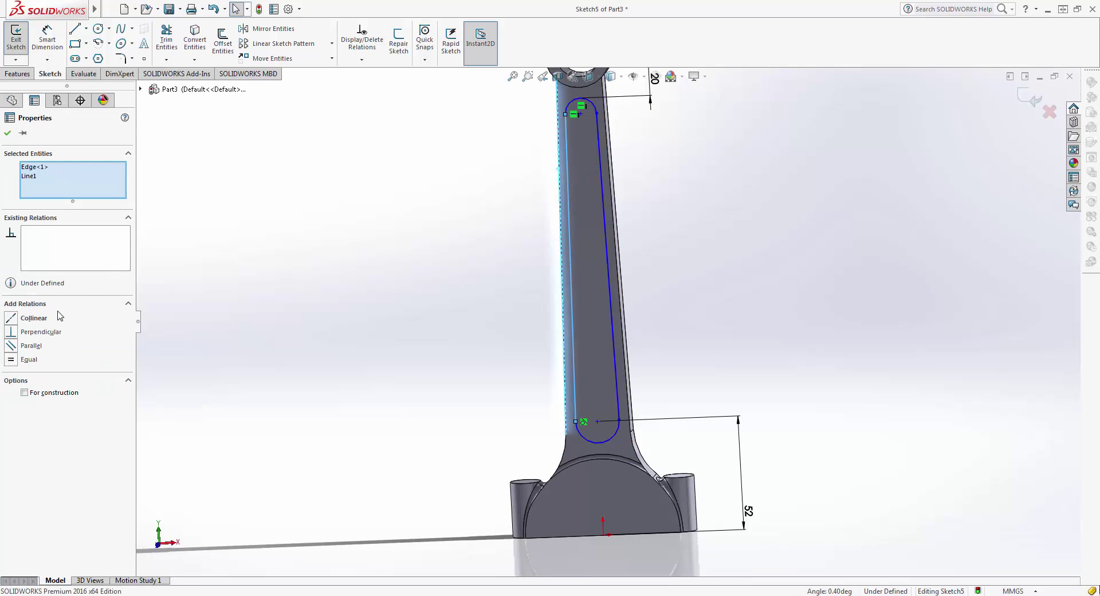
pyautogui.click(32, 345)
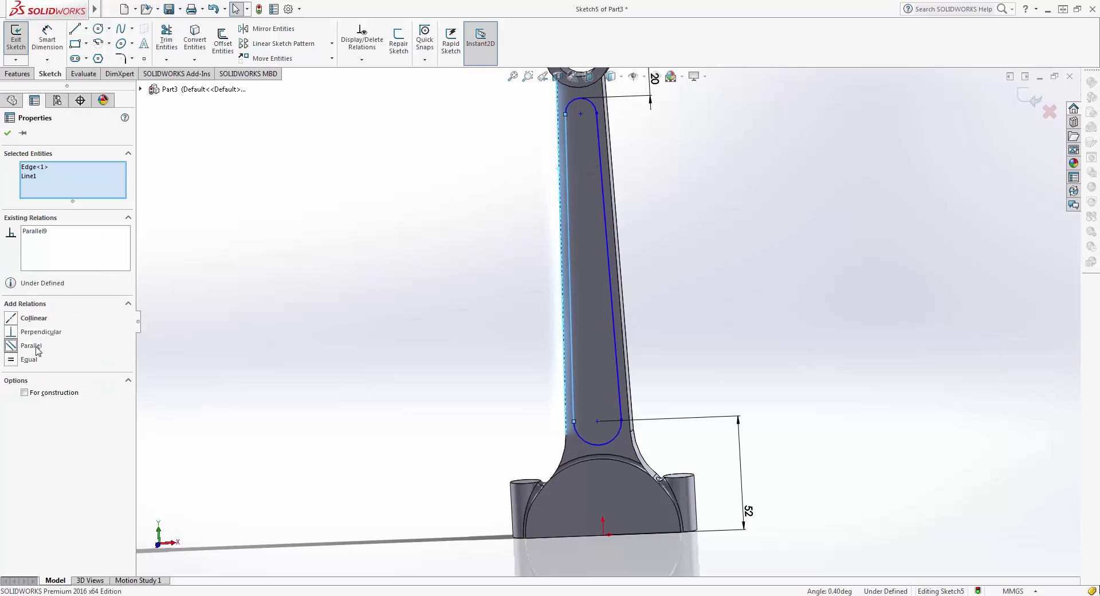
pyautogui.click(9, 133)
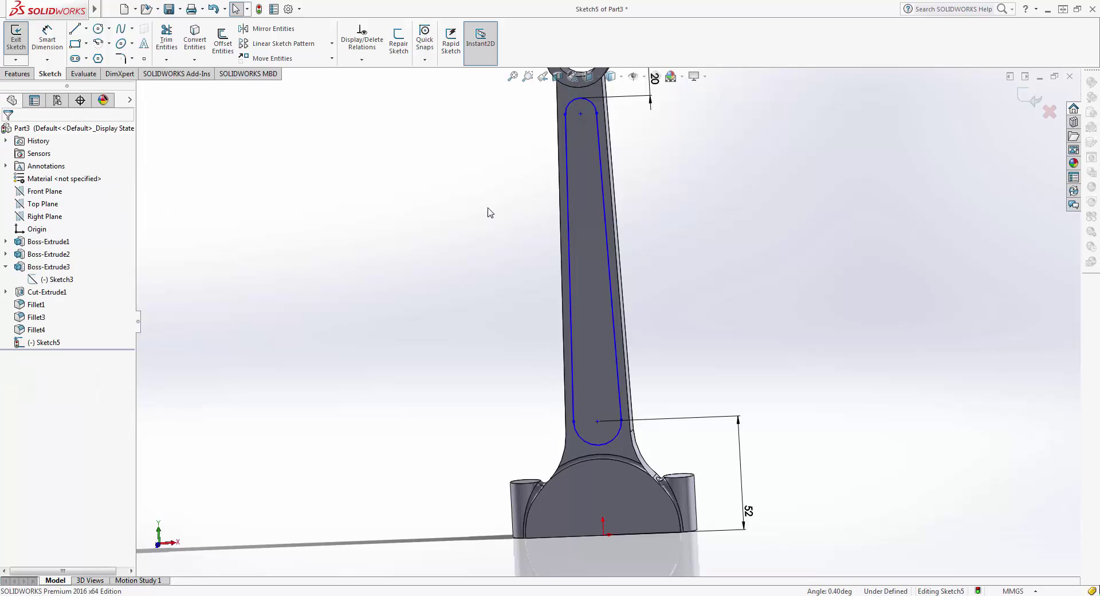
# - Dimension the slot's left line 3 mm from the shank's left edge
pyautogui.click(47, 45)
pyautogui.click(570, 262)
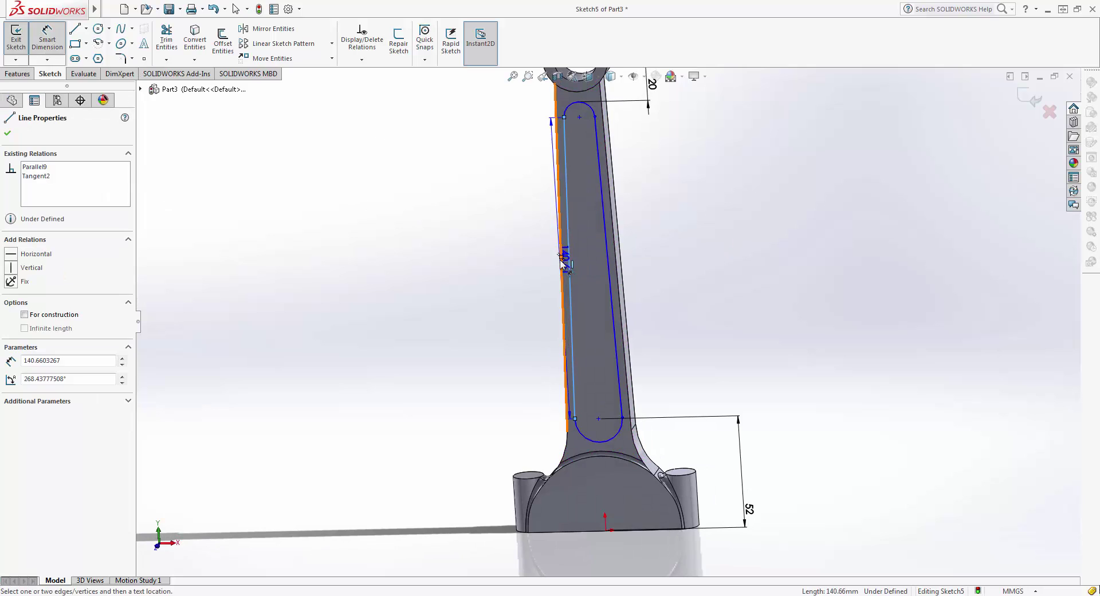
pyautogui.click(561, 259)
pyautogui.click(515, 267)
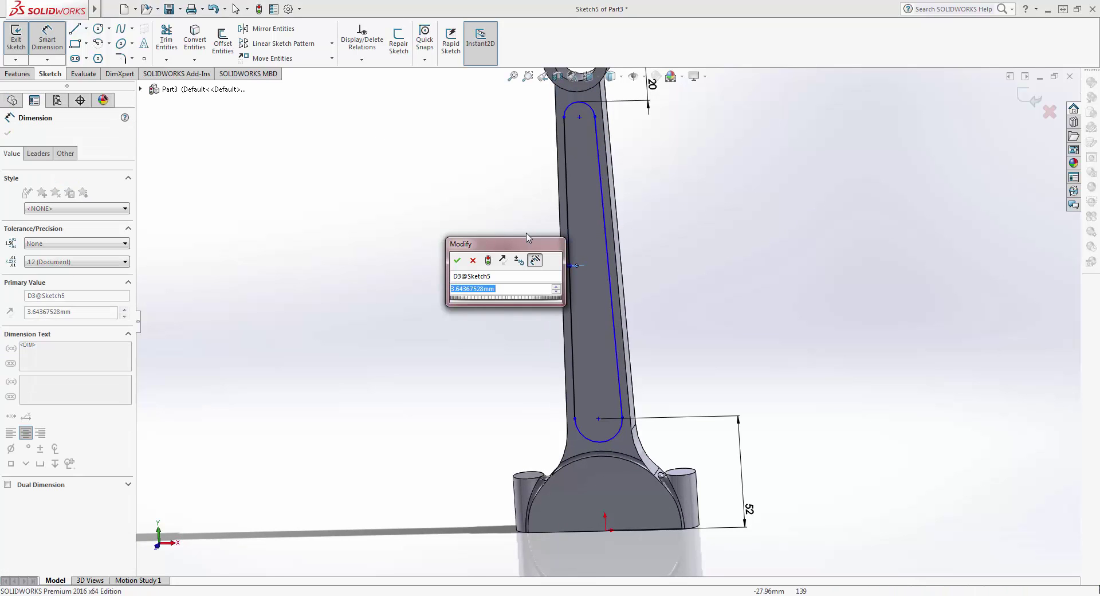
pyautogui.write('3')
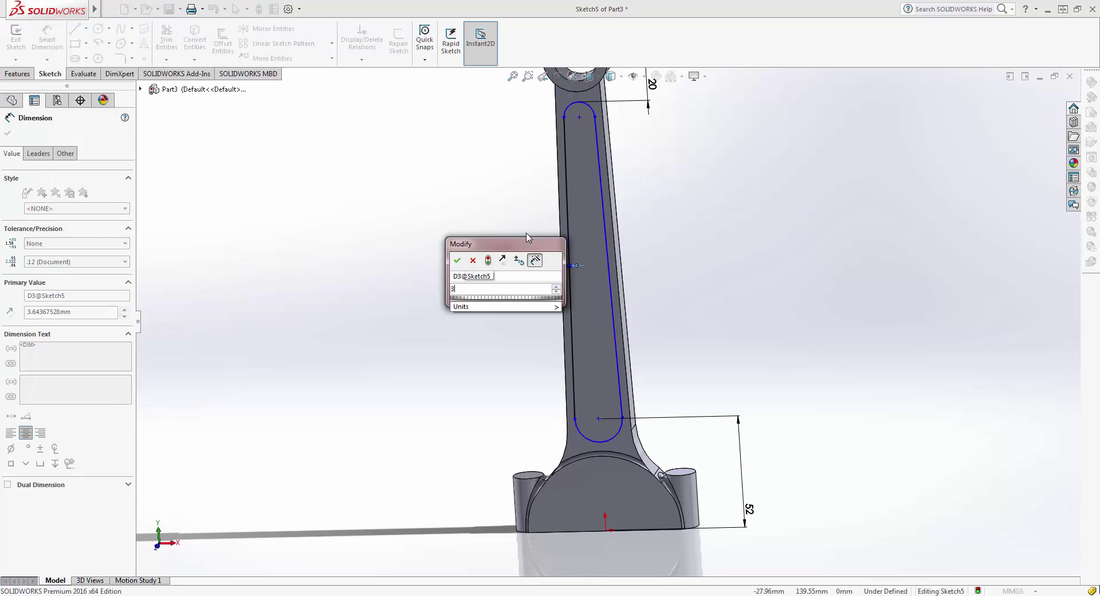
pyautogui.press('Return')
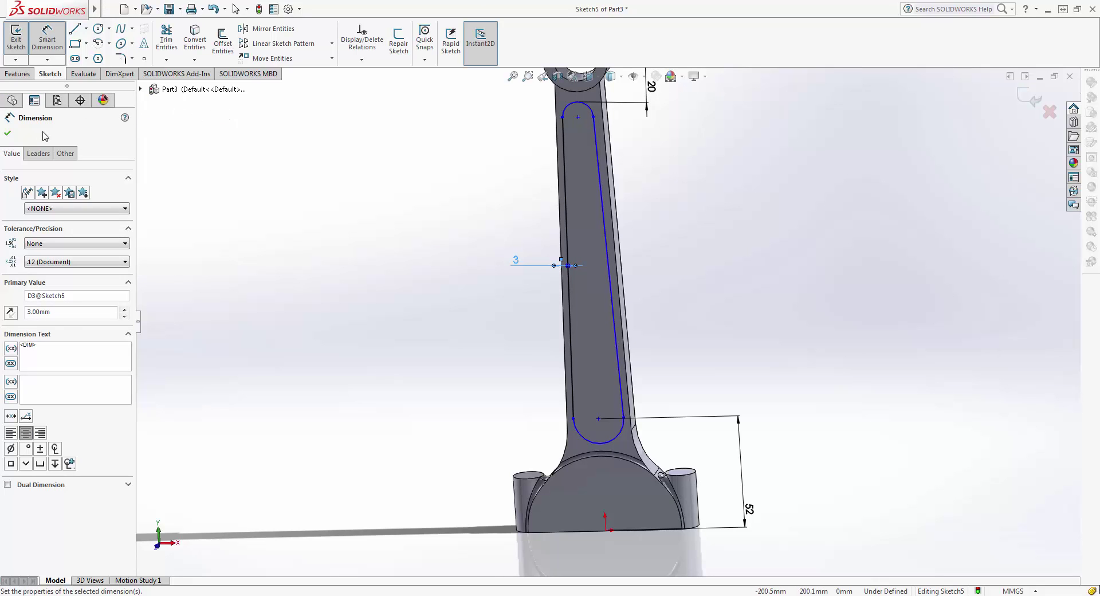
# - Make the slot's right line parallel to the shank's right edge
pyautogui.click(7, 135)
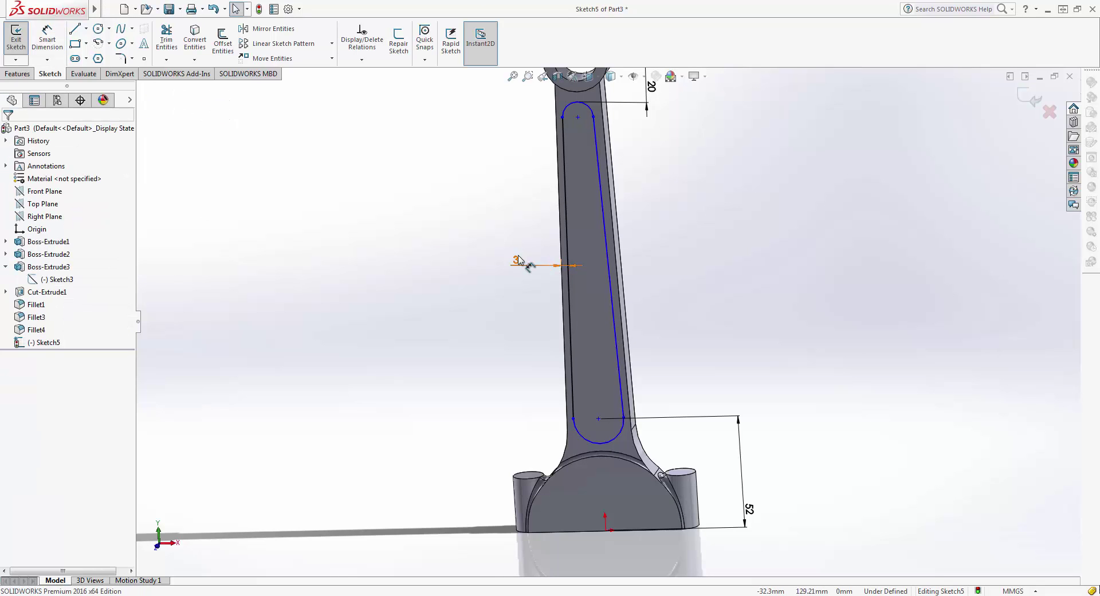
pyautogui.click(611, 281)
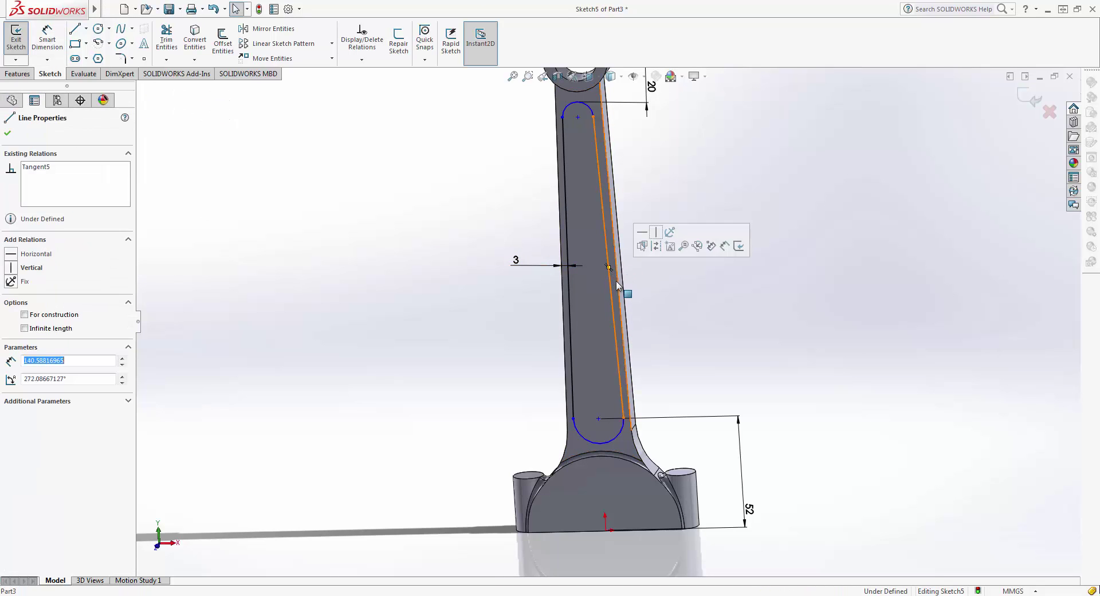
pyautogui.keyDown('ctrl'); pyautogui.click(620, 291); pyautogui.keyUp('ctrl')
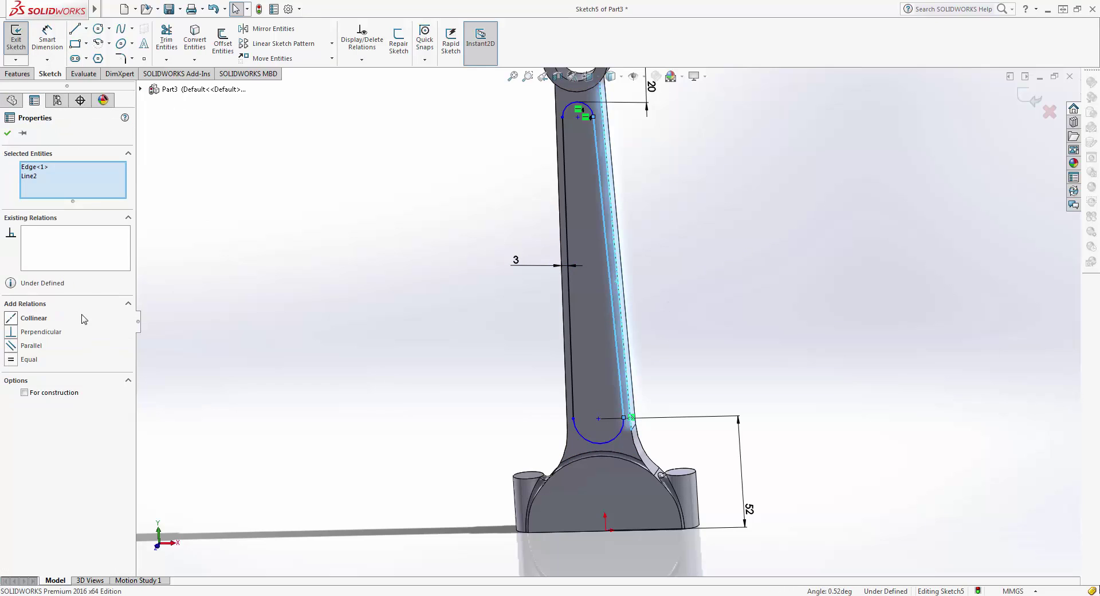
pyautogui.click(31, 346)
pyautogui.click(13, 132)
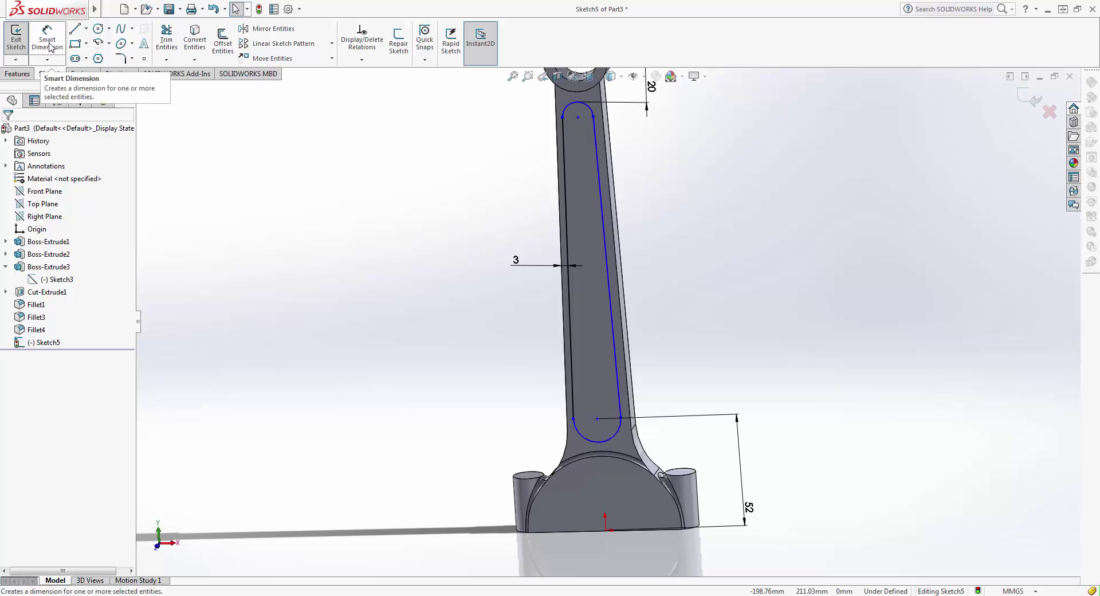
# - Dimension the slot's right line 3 mm from the shank's right edge
pyautogui.click(49, 40)
pyautogui.click(611, 283)
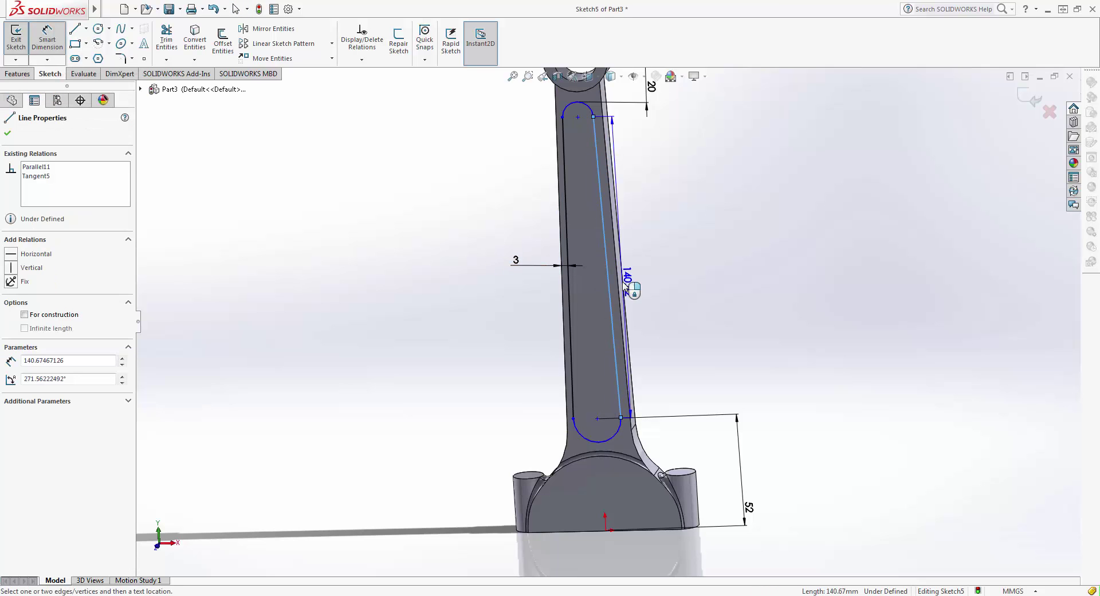
pyautogui.click(624, 283)
pyautogui.click(671, 285)
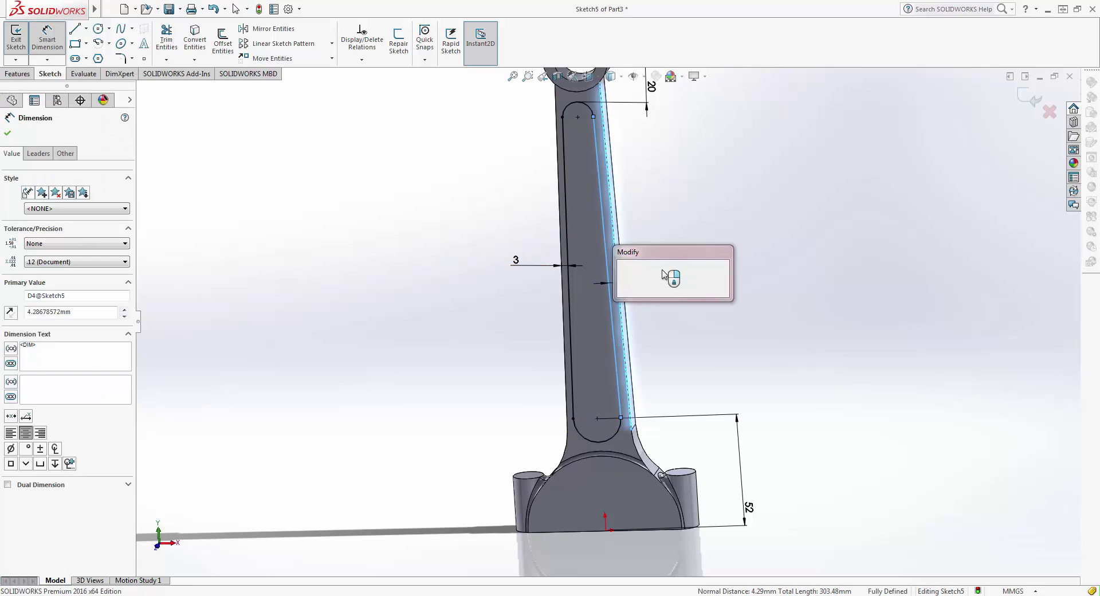
pyautogui.write('3')
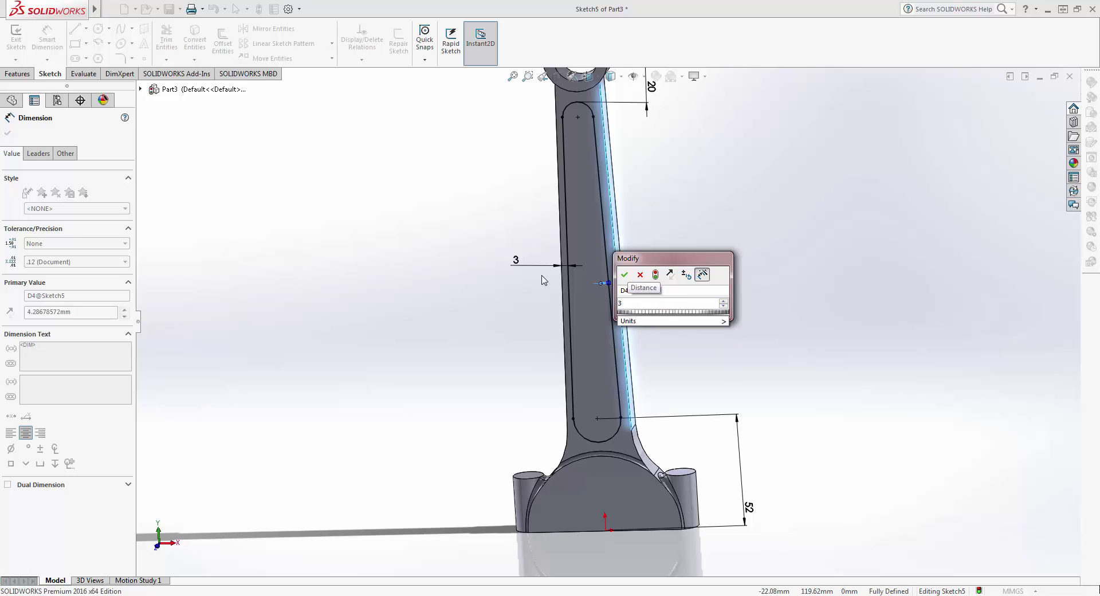
pyautogui.press('Return')
# - Change both left and right slot offset dimensions from 3 to 4 mm
pyautogui.moveTo(526, 315); pyautogui.dragTo(536, 280, button='middle')
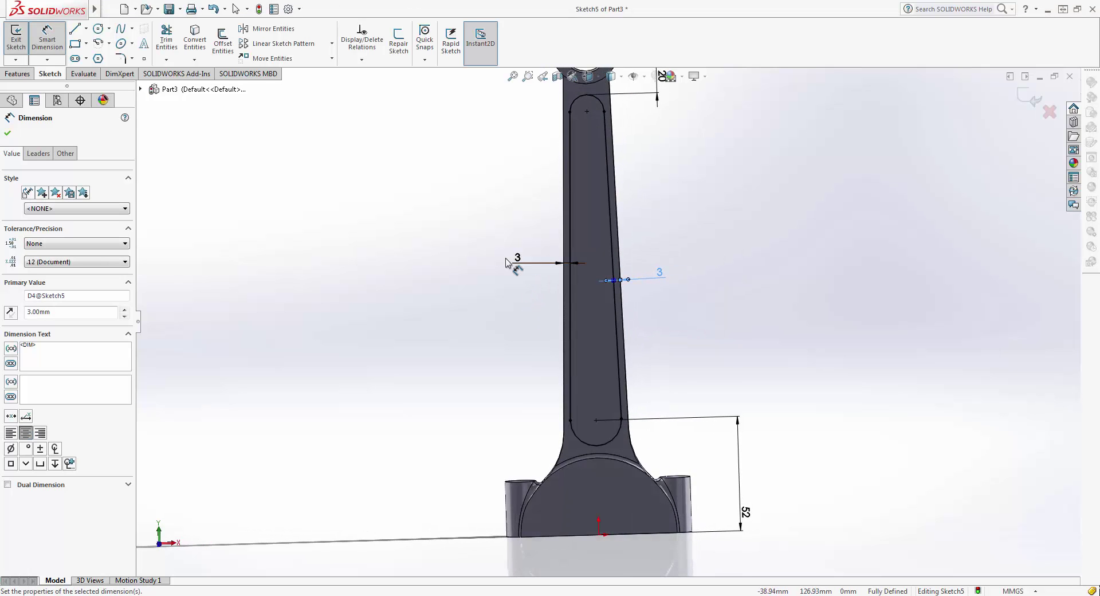
pyautogui.scroll(3, 522, 235)
pyautogui.scroll(-3, 655, 205)
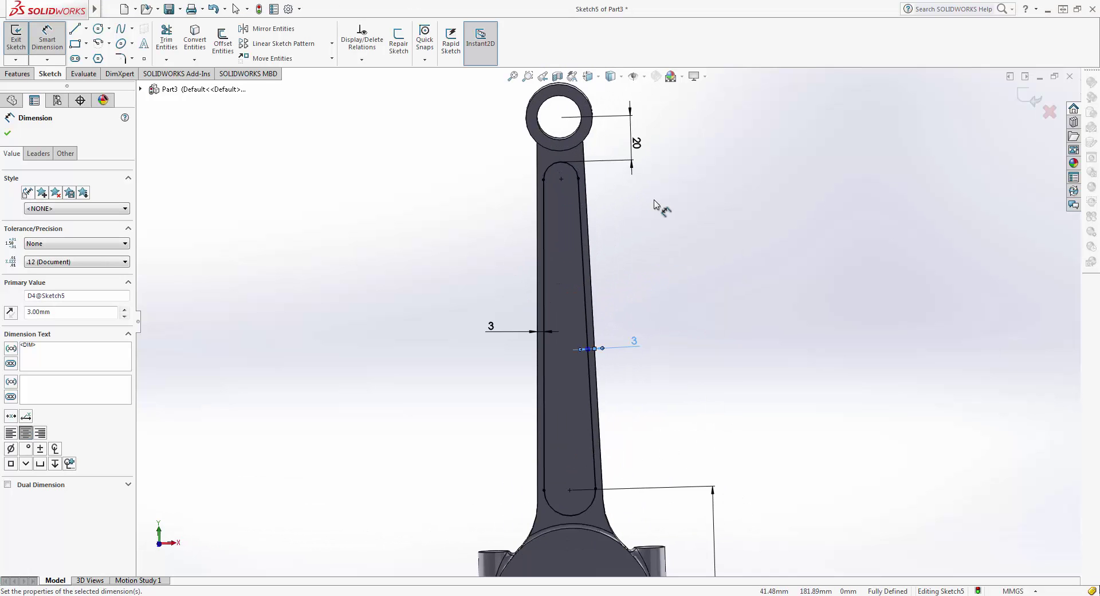
pyautogui.click(499, 333)
pyautogui.write('4')
pyautogui.press('Return')
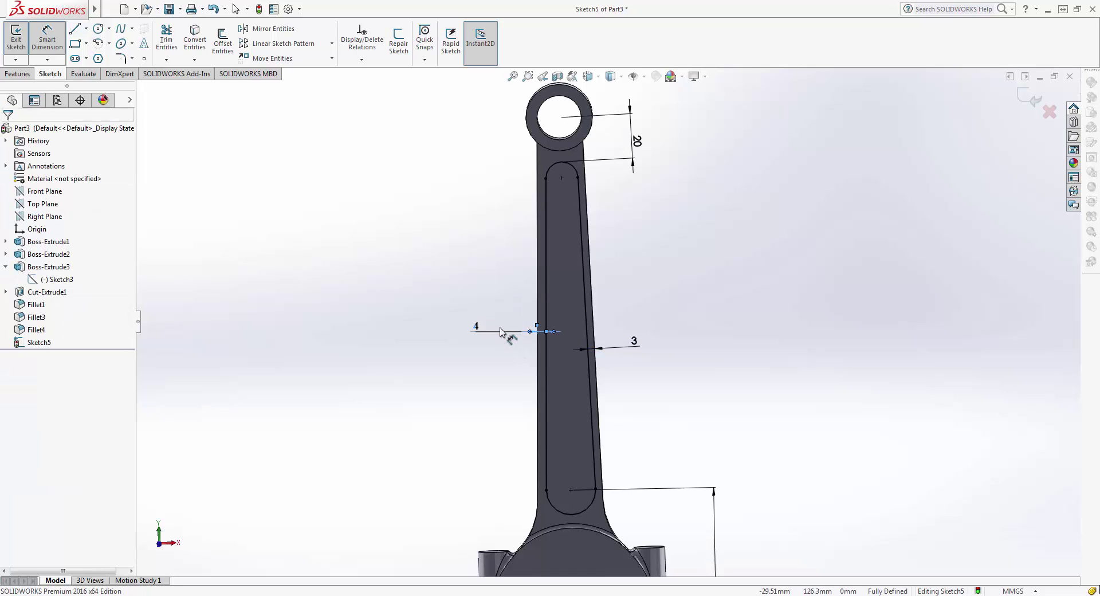
pyautogui.click(634, 341)
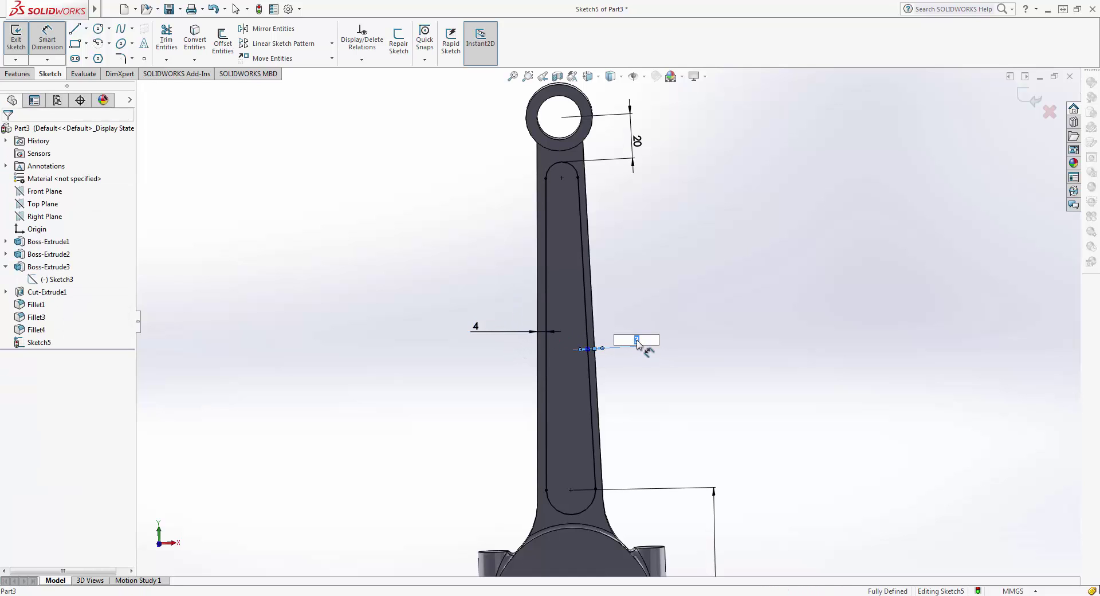
pyautogui.press('Return')
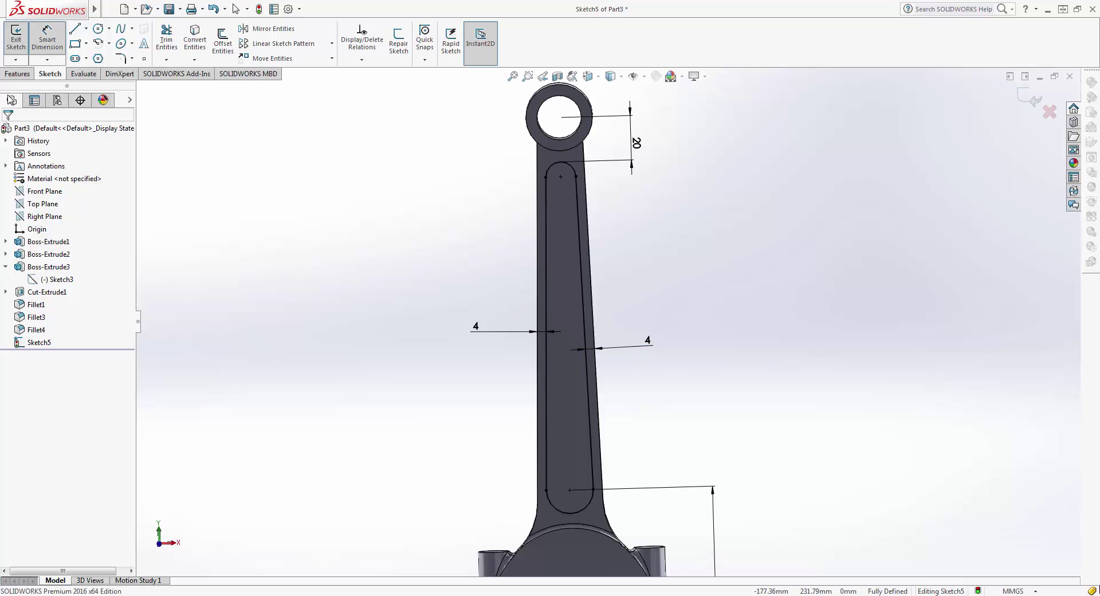
pyautogui.click(74, 28)
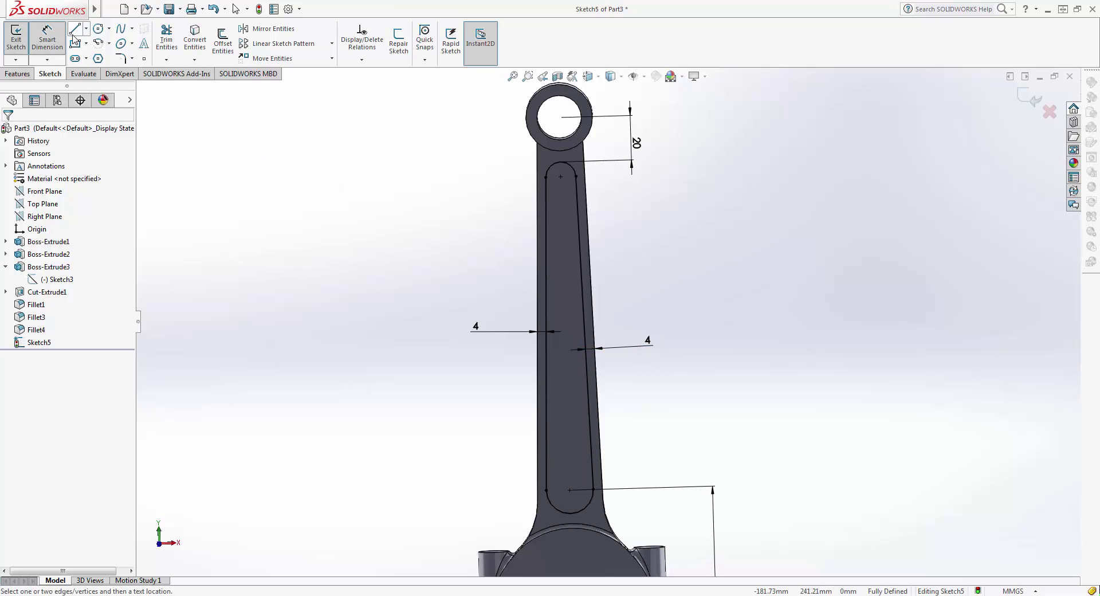
# - Draw a construction centreline from the eye hole centre down the rod
pyautogui.click(558, 114)
pyautogui.moveTo(562, 413); pyautogui.dragTo(614, 522, button='middle')
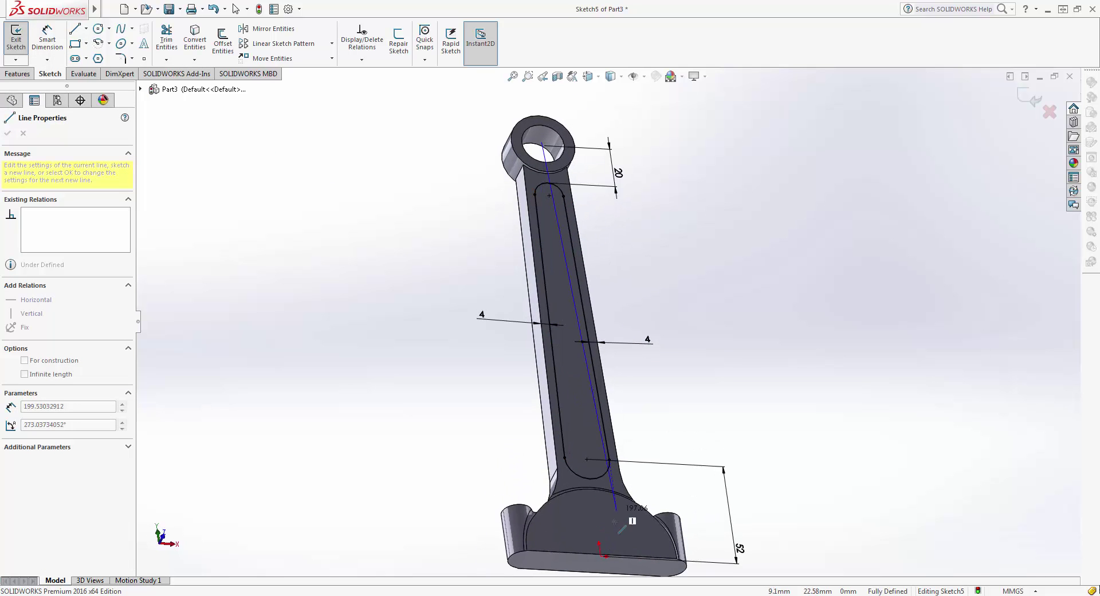
pyautogui.click(601, 565)
pyautogui.press('Escape')
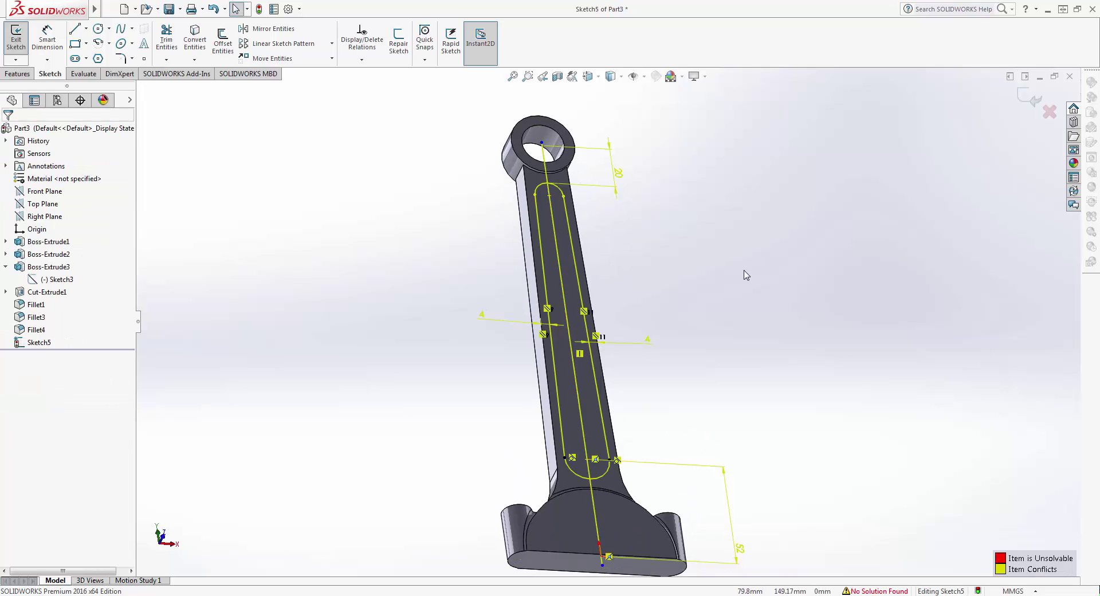
pyautogui.hotkey('ctrl', '8')
pyautogui.click(566, 396)
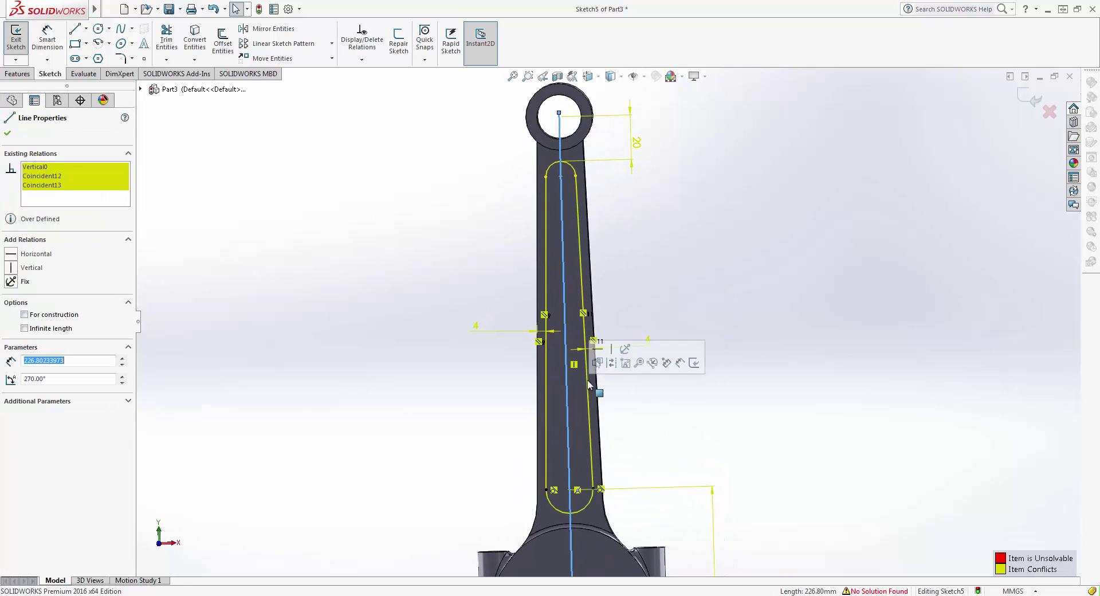
pyautogui.click(614, 363)
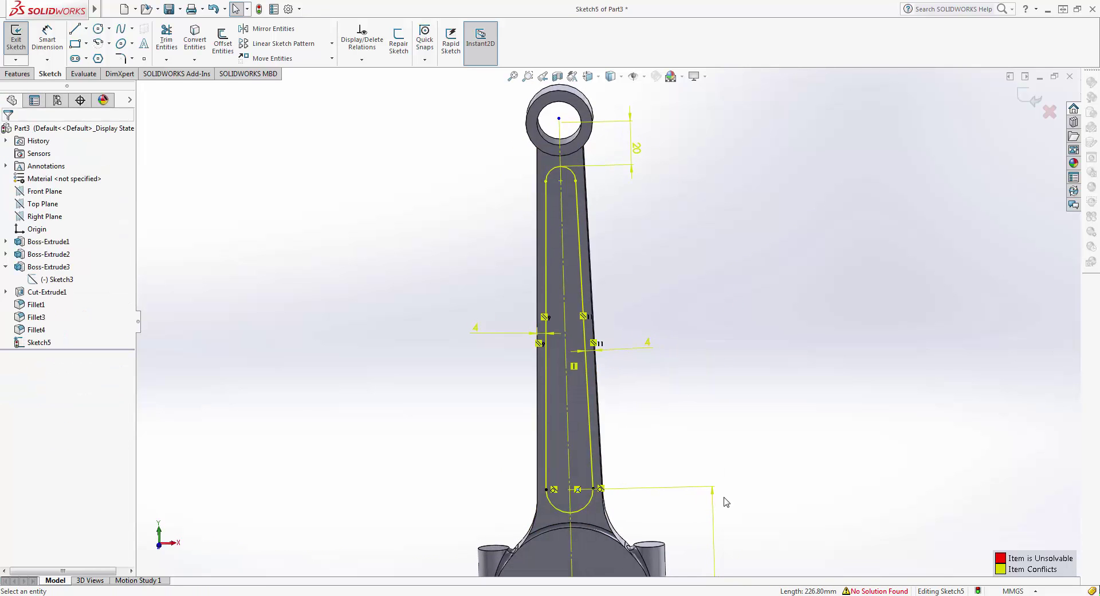
# - Delete the redundant right 4 mm dimension and exit the sketch
pyautogui.click(694, 491)
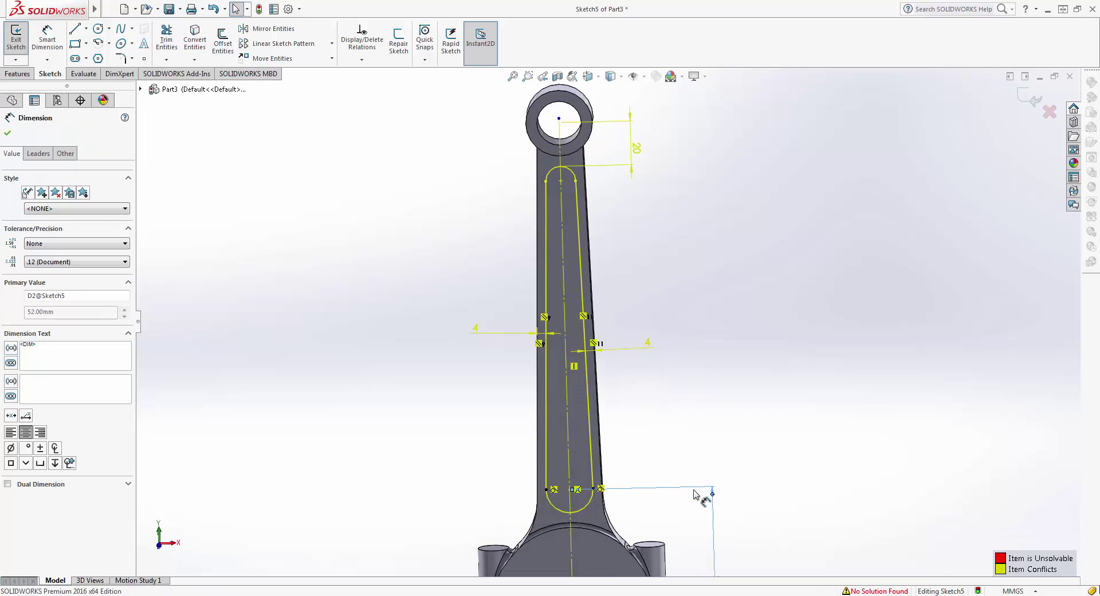
pyautogui.click(619, 424)
pyautogui.click(633, 351)
pyautogui.press('Delete')
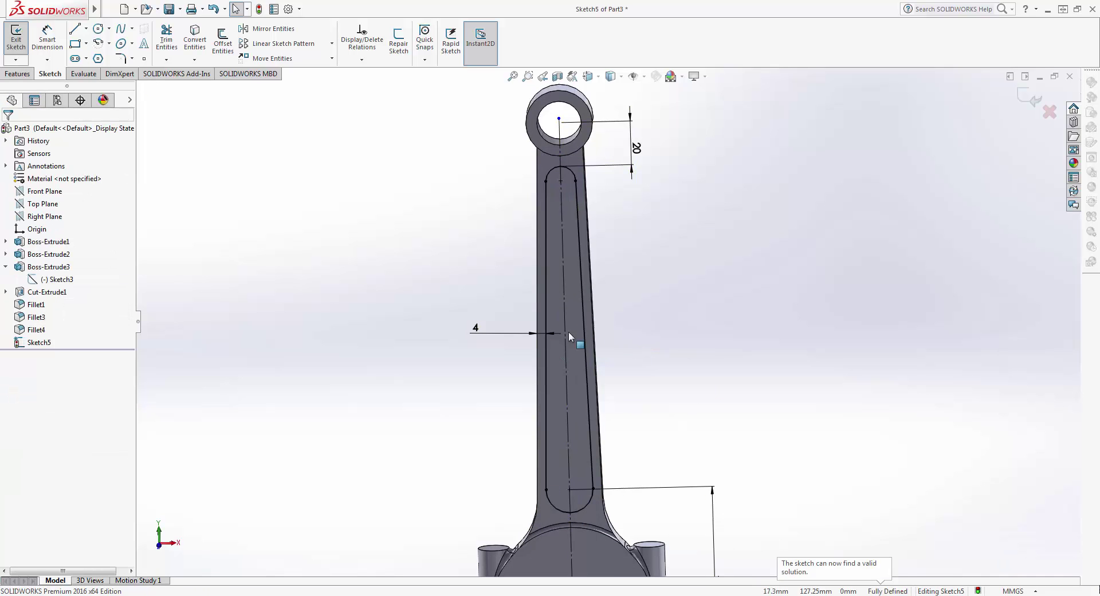
pyautogui.scroll(-2, 492, 342)
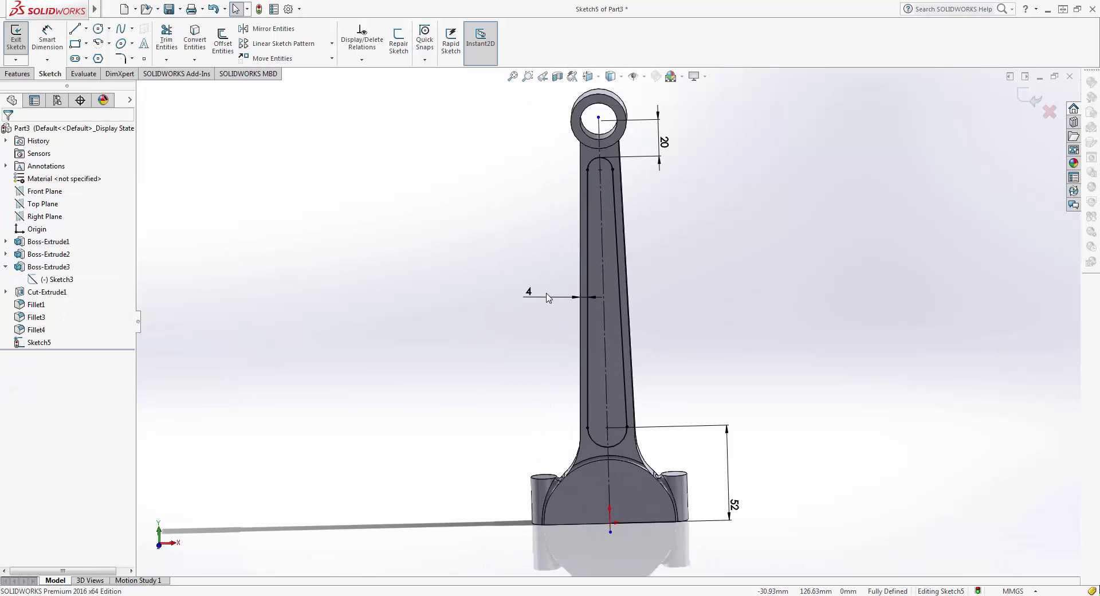
pyautogui.click(1032, 103)
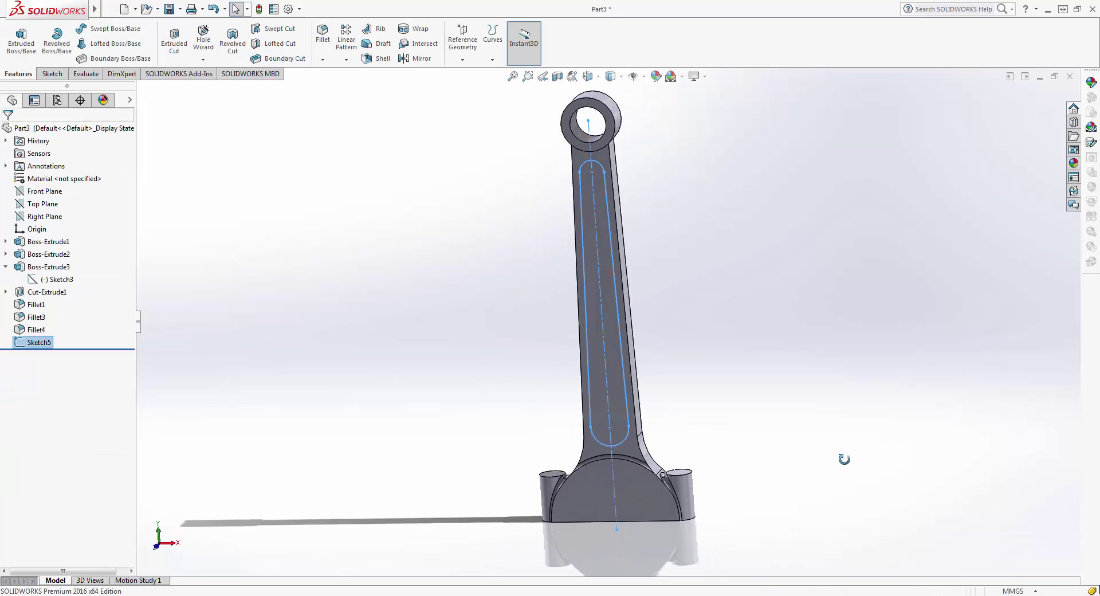
# - Cut the slot sketch as a blind Extruded Cut 1.5 mm deep
pyautogui.click(174, 41)
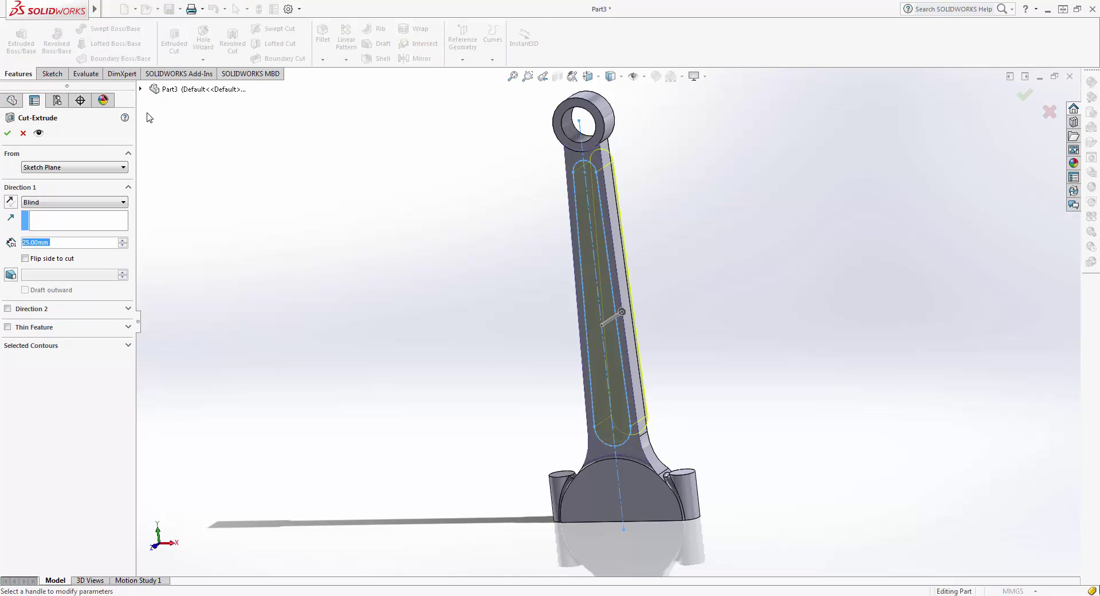
pyautogui.write('2')
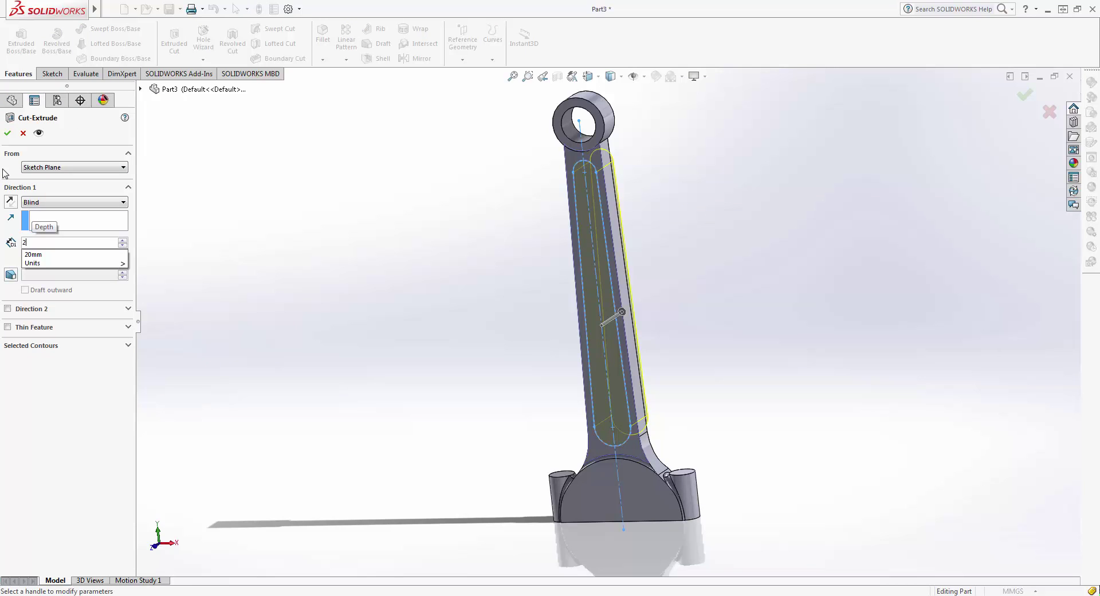
pyautogui.press('BackSpace')
pyautogui.write('1')
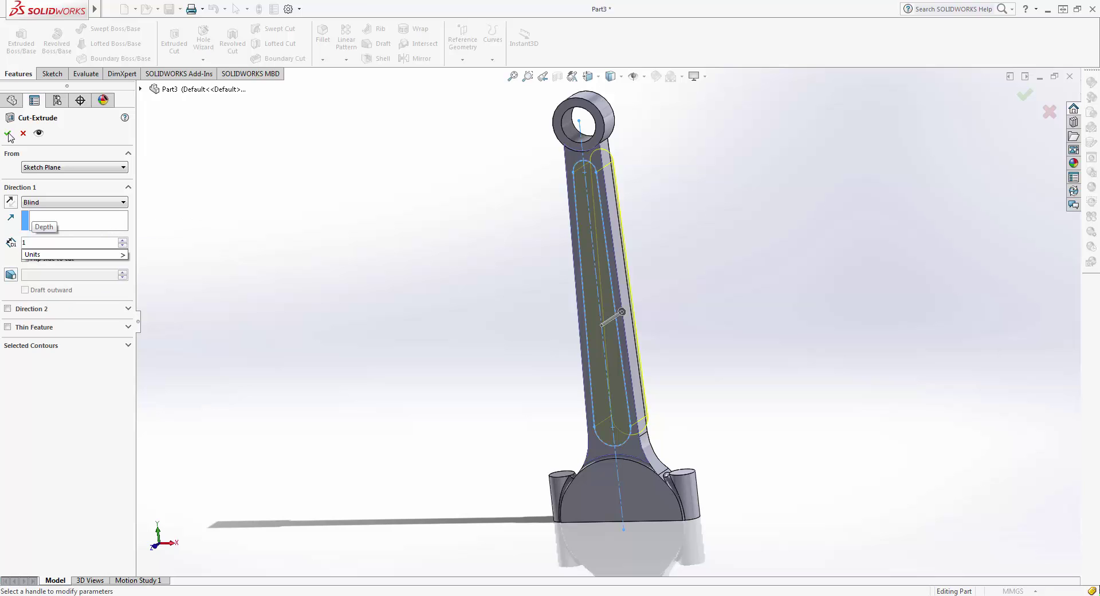
pyautogui.write(',5')
pyautogui.press('Return')
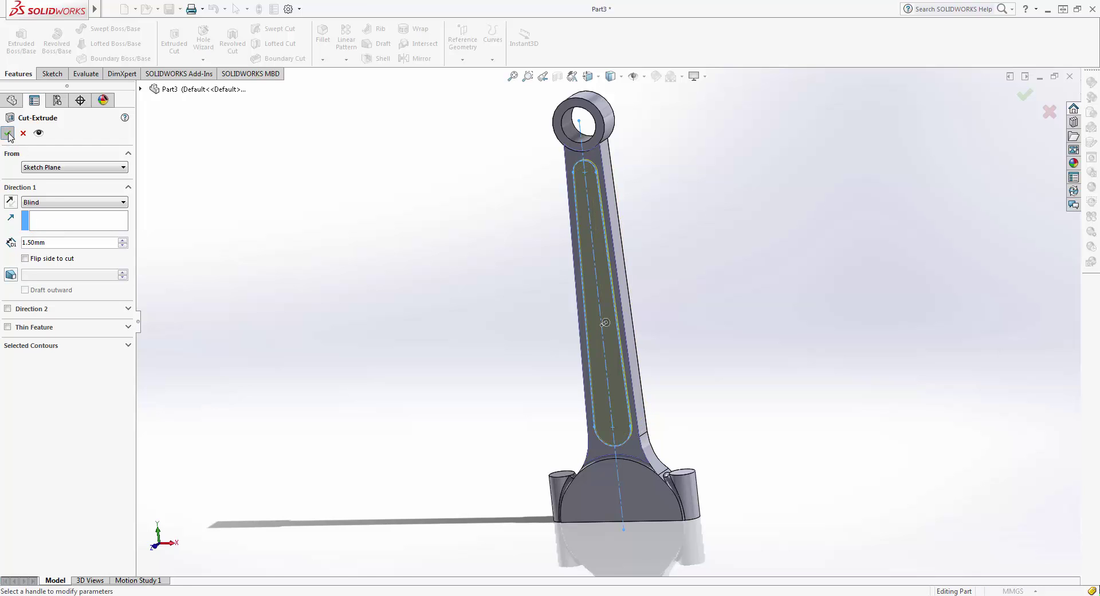
pyautogui.click(8, 133)
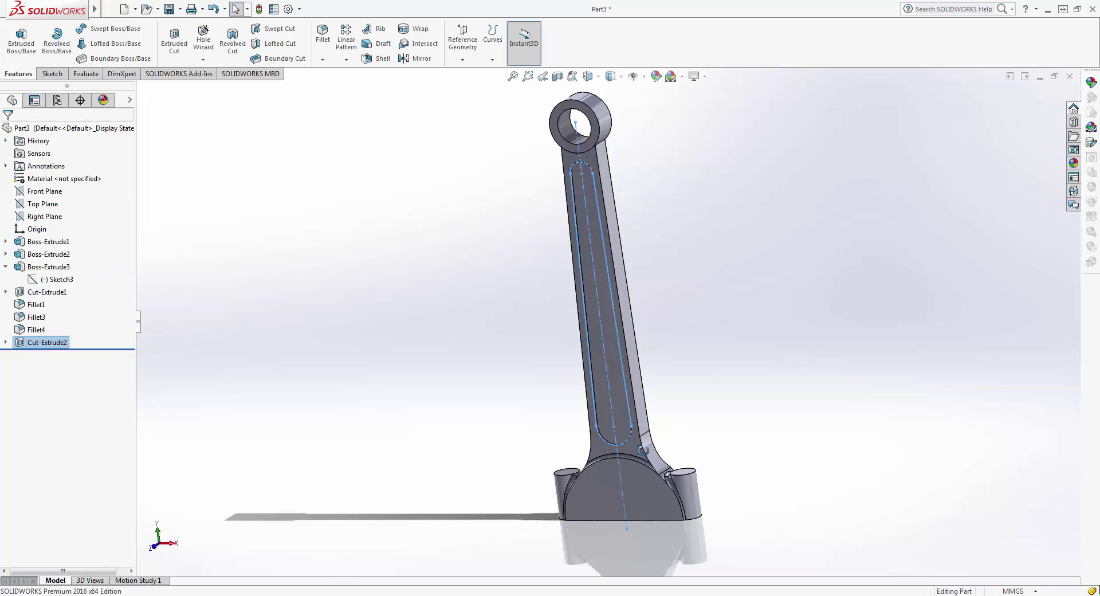
pyautogui.moveTo(448, 320); pyautogui.dragTo(720, 395, button='middle')
pyautogui.click(720, 396)
pyautogui.click(32, 344)
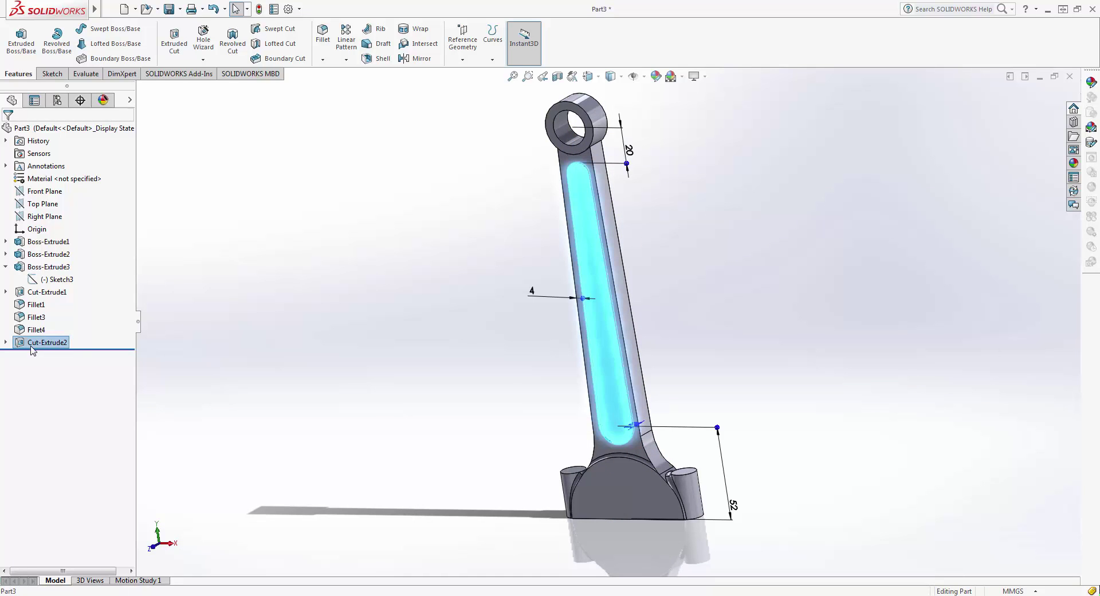
# - Mirror Cut-Extrude2 about the Front Plane to create Mirror1
pyautogui.click(421, 58)
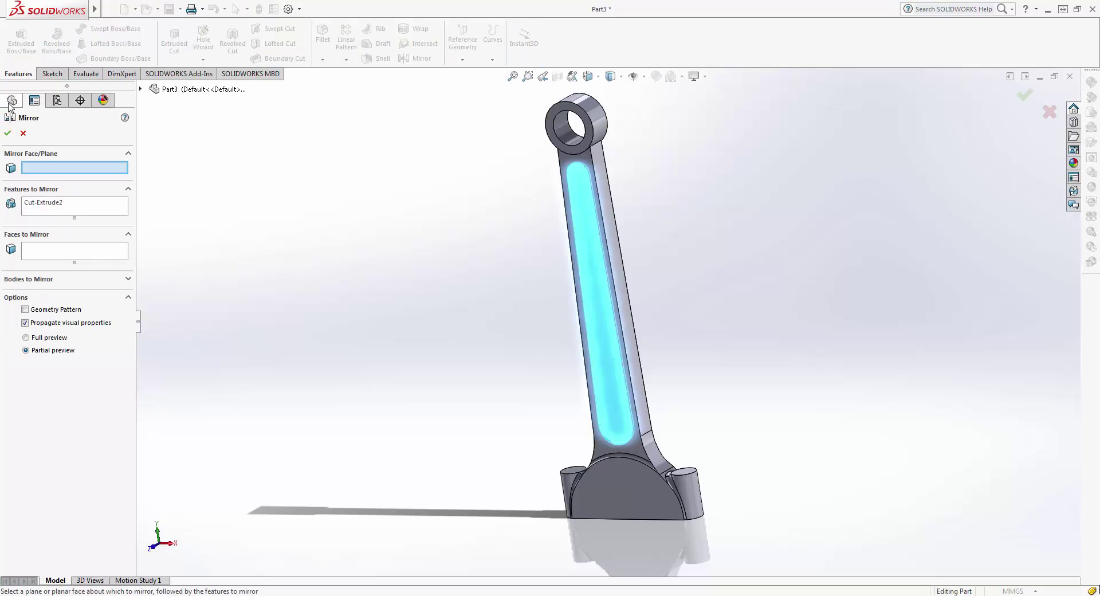
pyautogui.click(140, 89)
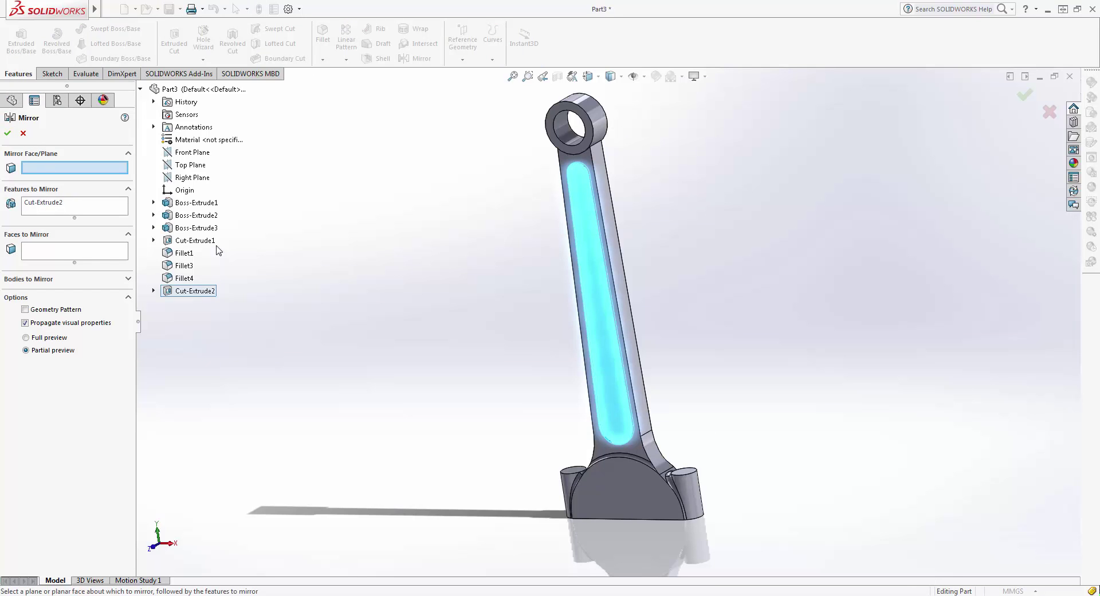
pyautogui.click(197, 155)
pyautogui.press('Return')
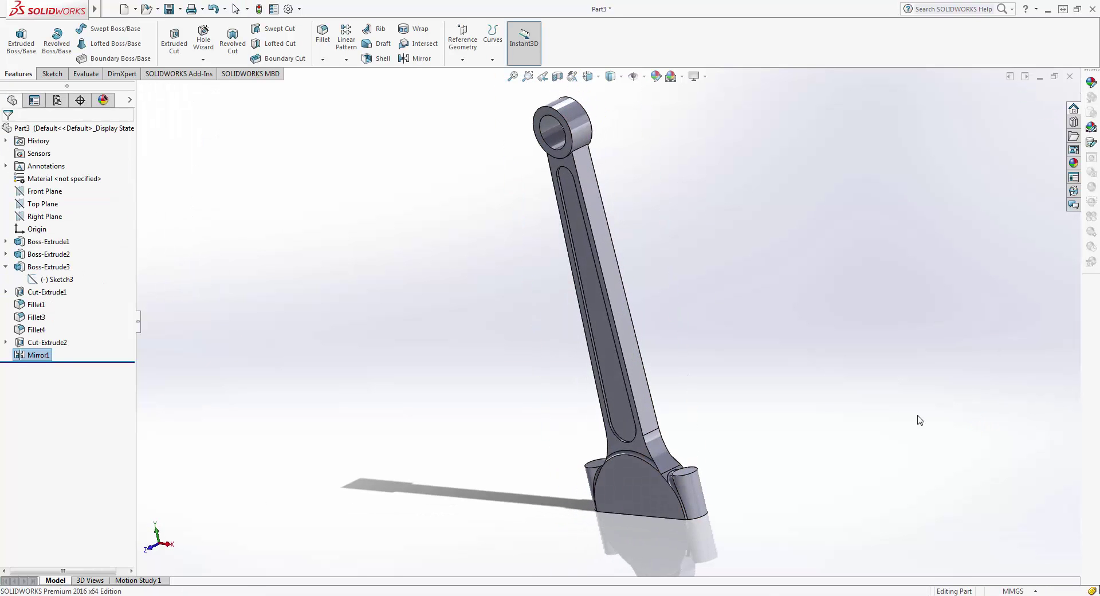
pyautogui.scroll(-3, 803, 421)
# - Fillet both pocket faces with a 2 mm radius as Fillet5, then orbit to inspect
pyautogui.click(399, 455)
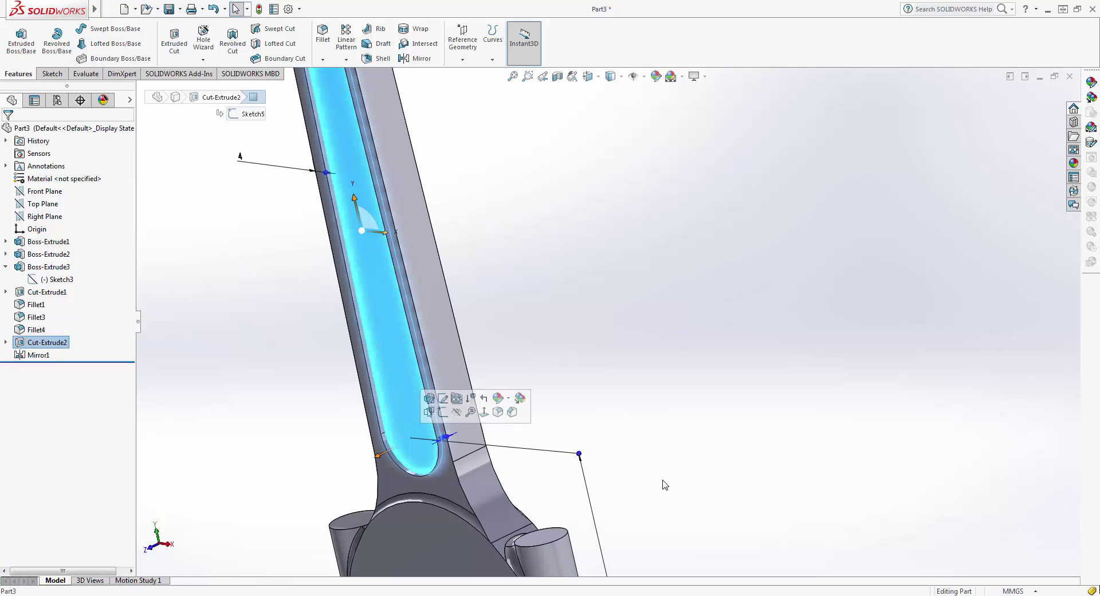
pyautogui.moveTo(663, 483); pyautogui.dragTo(545, 399, button='middle')
pyautogui.click(544, 399)
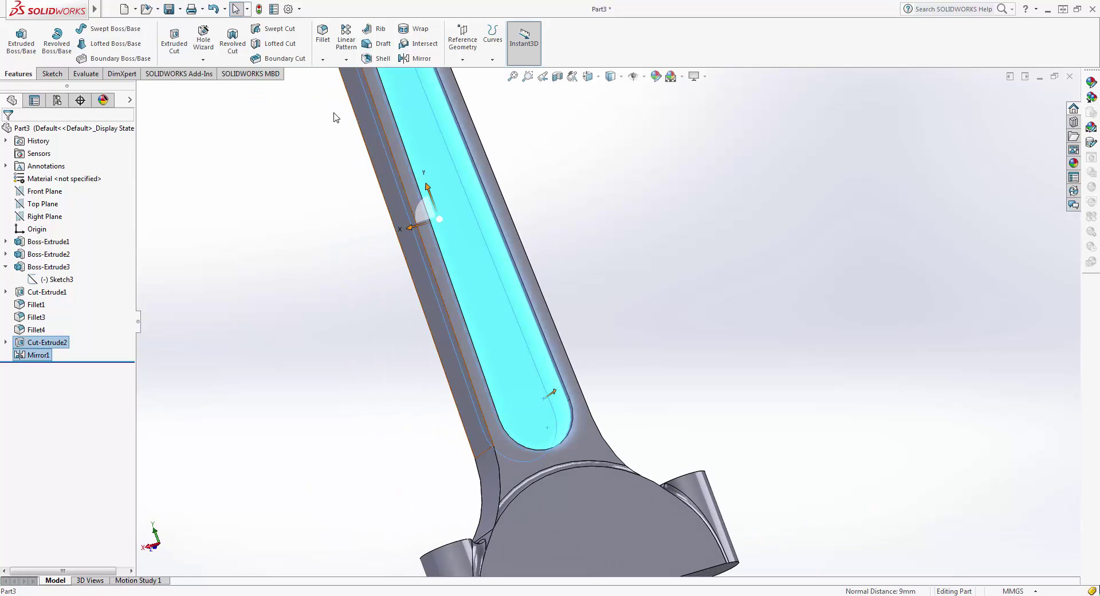
pyautogui.click(331, 53)
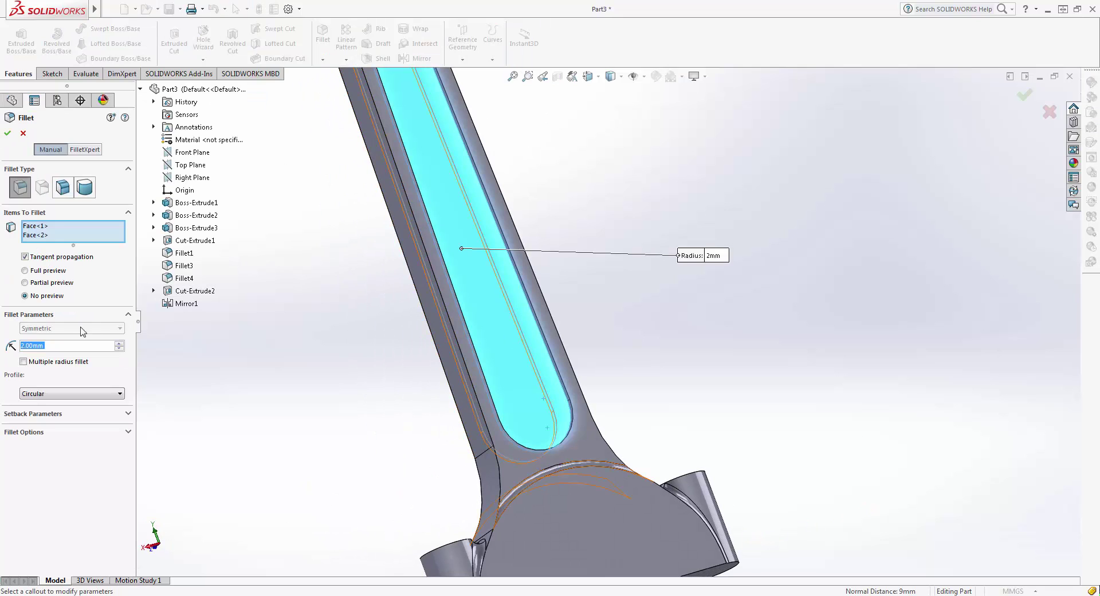
pyautogui.click(8, 133)
pyautogui.moveTo(290, 287)
pyautogui.mouseDown(button='middle')
pyautogui.moveTo(373, 338)
pyautogui.moveTo(613, 375)
pyautogui.moveTo(569, 213)
pyautogui.mouseUp(button='middle')
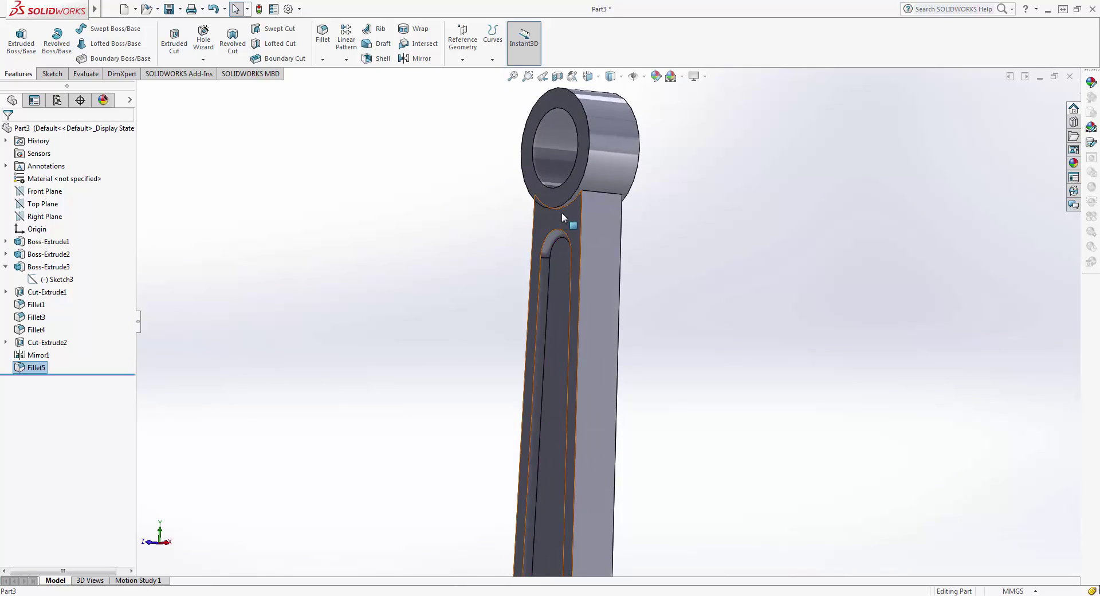
pyautogui.click(593, 195)
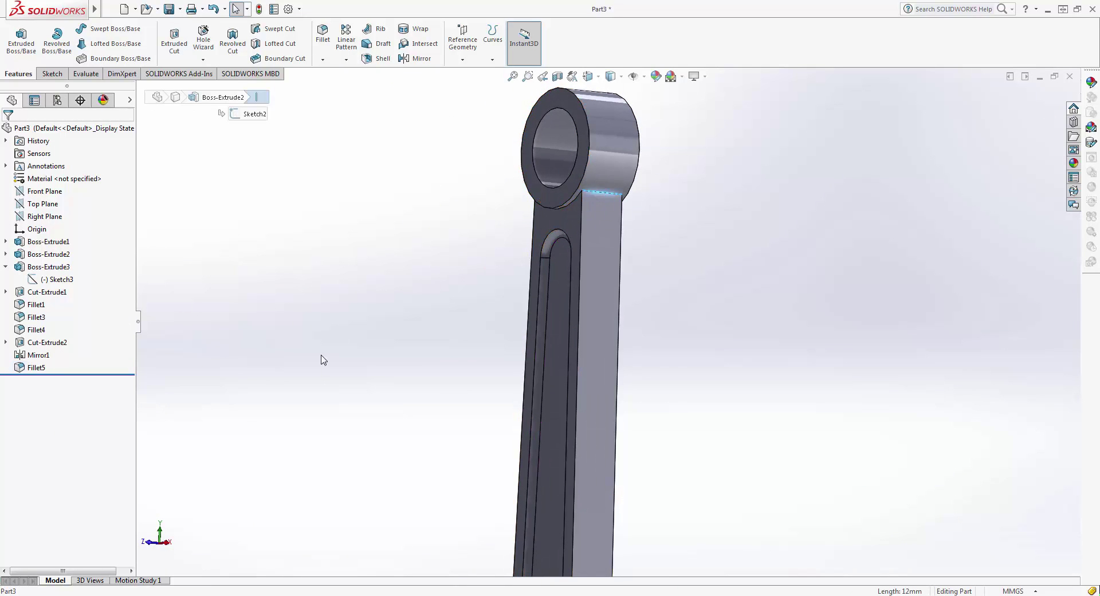
pyautogui.moveTo(319, 358)
pyautogui.keyDown('ctrl'); pyautogui.mouseDown(button='middle')
pyautogui.moveTo(383, 374)
pyautogui.moveTo(523, 380)
pyautogui.moveTo(550, 246)
pyautogui.moveTo(538, 216)
pyautogui.mouseUp(button='middle'); pyautogui.keyUp('ctrl')
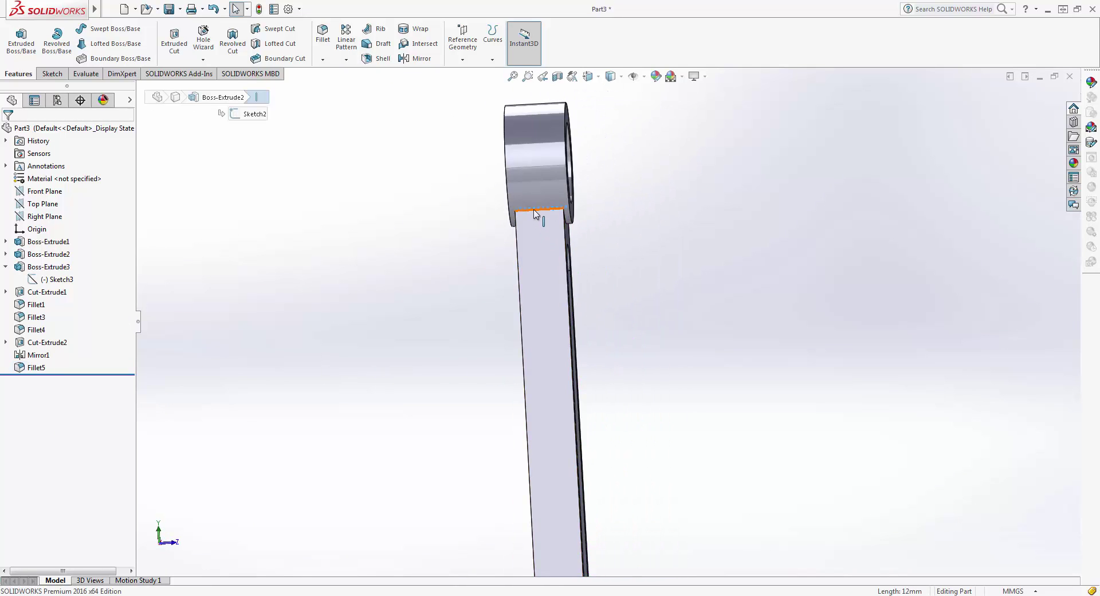
pyautogui.moveTo(608, 316)
pyautogui.mouseDown(button='middle')
pyautogui.moveTo(680, 434)
pyautogui.moveTo(688, 326)
pyautogui.moveTo(645, 494)
pyautogui.moveTo(639, 322)
pyautogui.moveTo(541, 320)
pyautogui.mouseUp(button='middle')
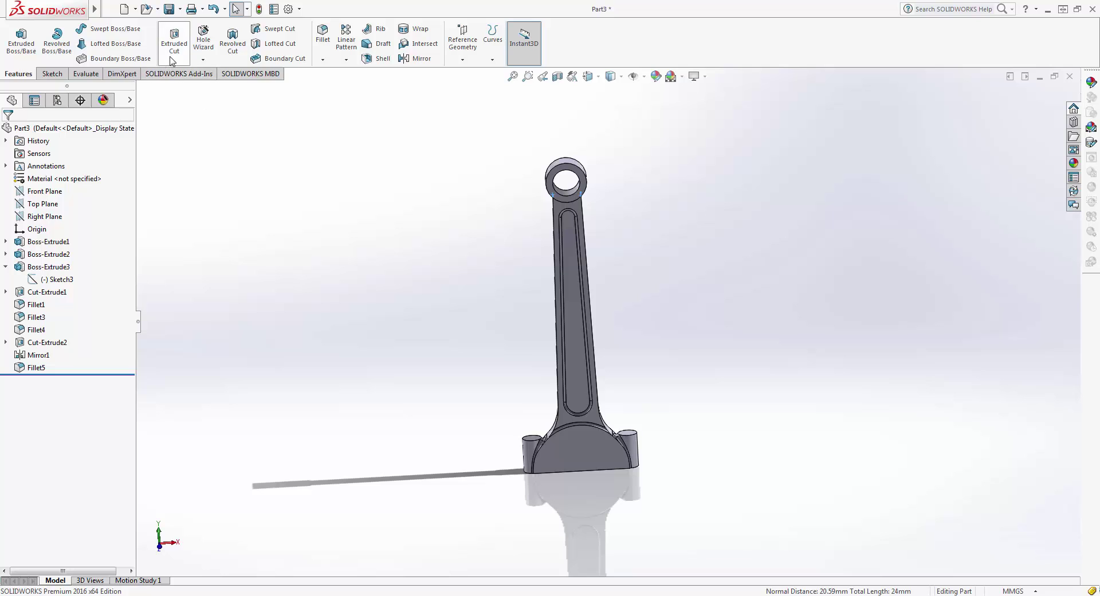
# - Fillet the two shank-to-ring edges under the small end with a 10 mm radius
pyautogui.click(322, 35)
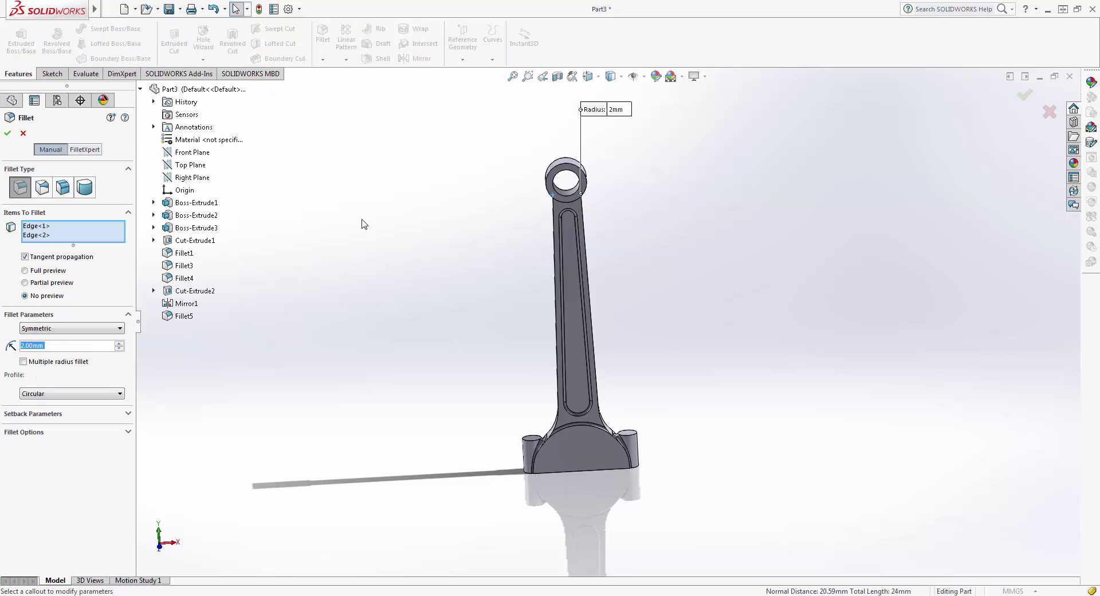
pyautogui.scroll(-3, 516, 183)
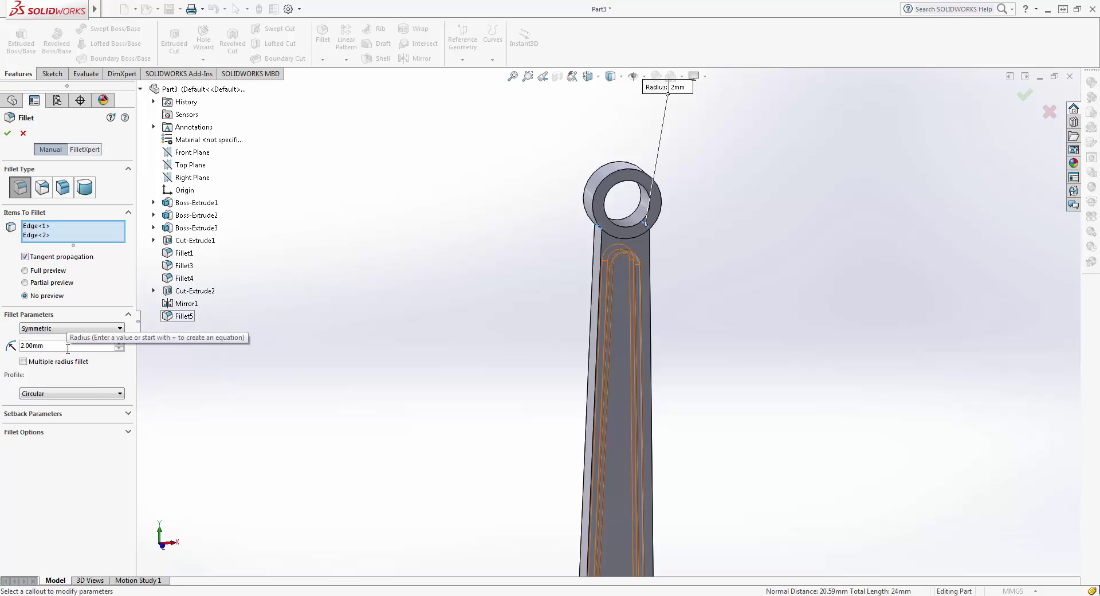
pyautogui.moveTo(68, 348); pyautogui.dragTo(8, 348)
pyautogui.write('10')
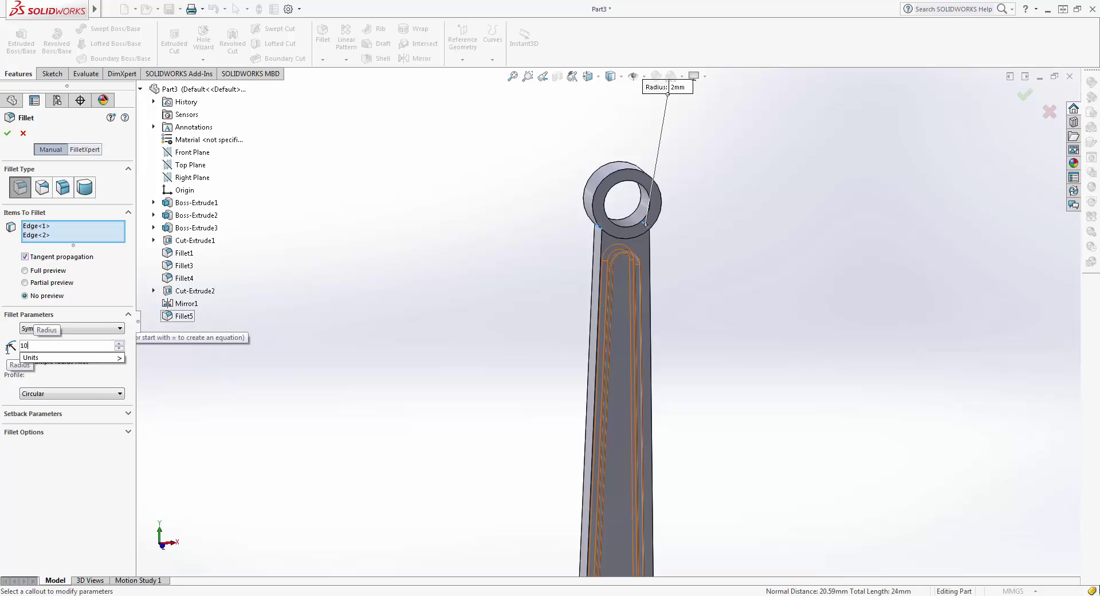
pyautogui.press('Return')
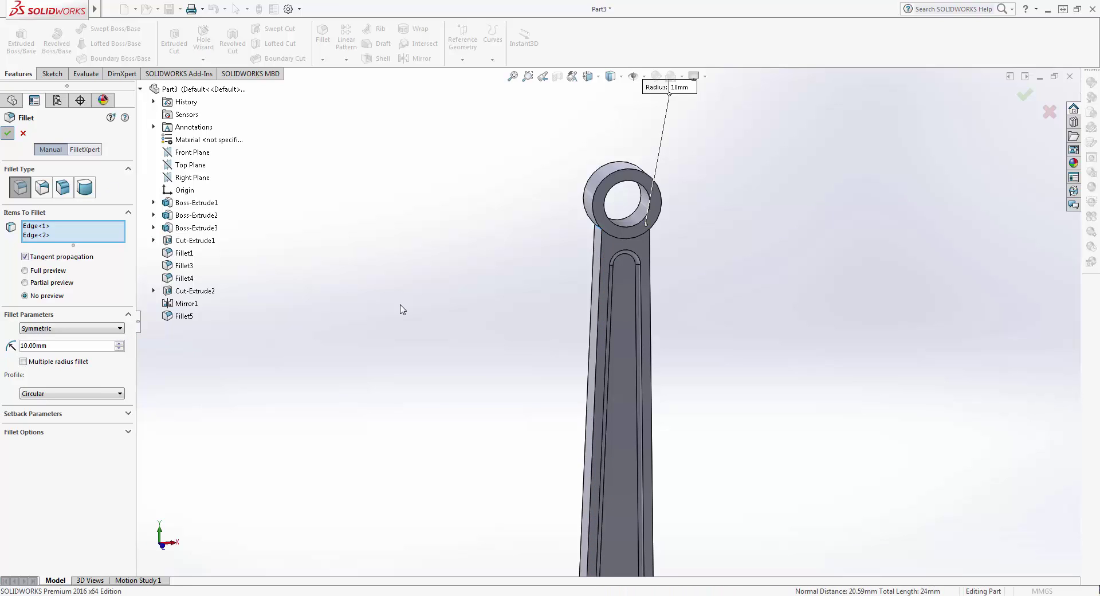
pyautogui.press('Return')
# - Orbit and pan the rod to inspect the new fillet from both sides
pyautogui.moveTo(415, 305); pyautogui.dragTo(663, 250, button='middle')
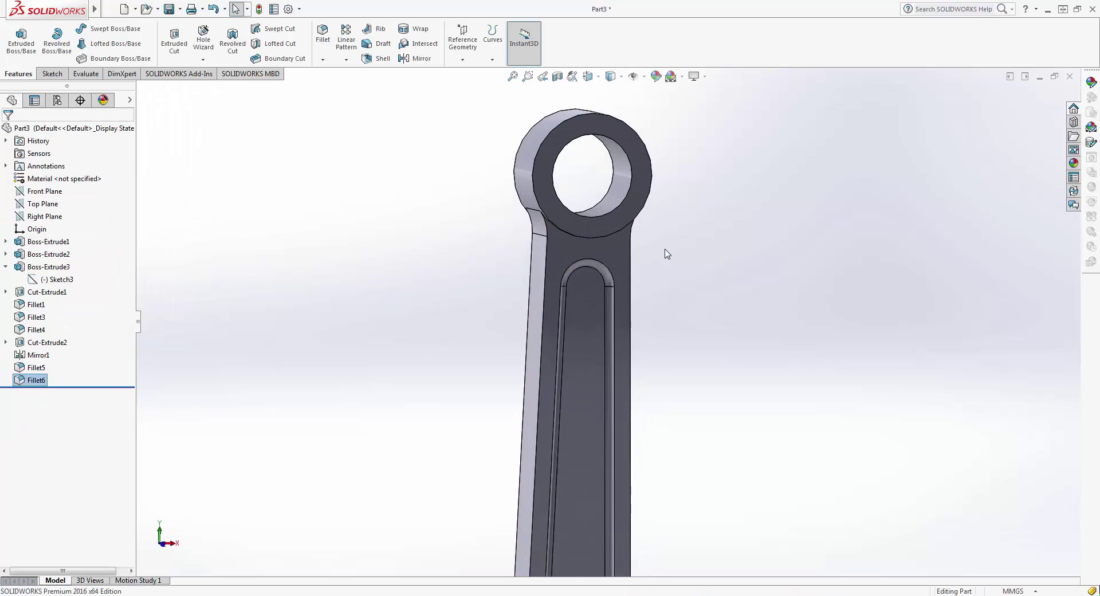
pyautogui.scroll(3, 596, 256)
pyautogui.moveTo(596, 256)
pyautogui.mouseDown(button='middle')
pyautogui.moveTo(627, 306)
pyautogui.moveTo(612, 240)
pyautogui.mouseUp(button='middle')
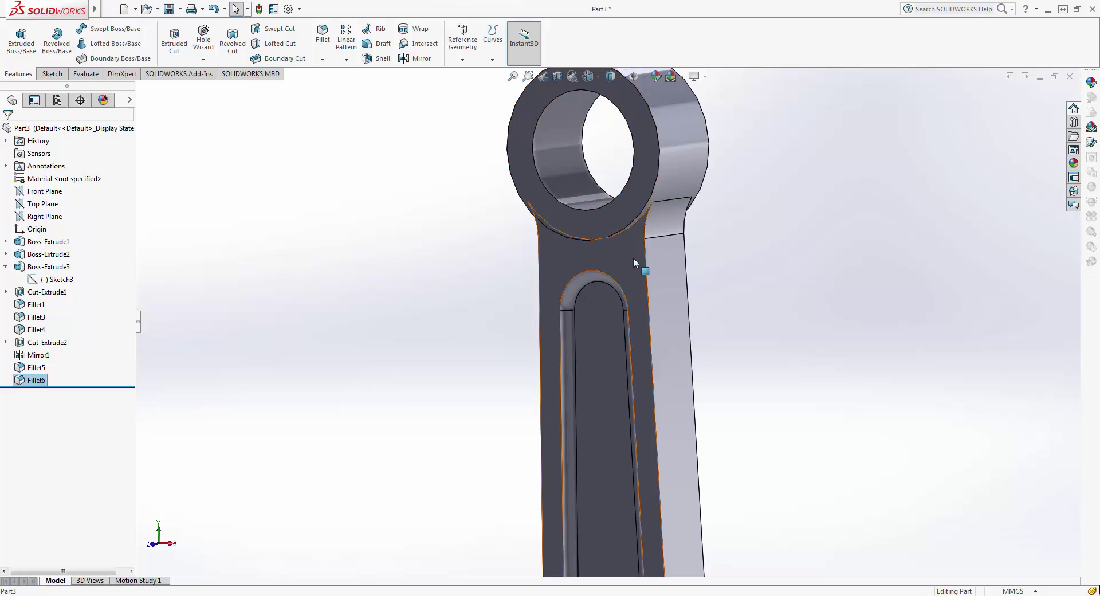
pyautogui.moveTo(683, 310)
pyautogui.keyDown('ctrl'); pyautogui.mouseDown(button='middle')
pyautogui.moveTo(586, 181)
pyautogui.moveTo(693, 326)
pyautogui.moveTo(741, 220)
pyautogui.mouseUp(button='middle'); pyautogui.keyUp('ctrl')
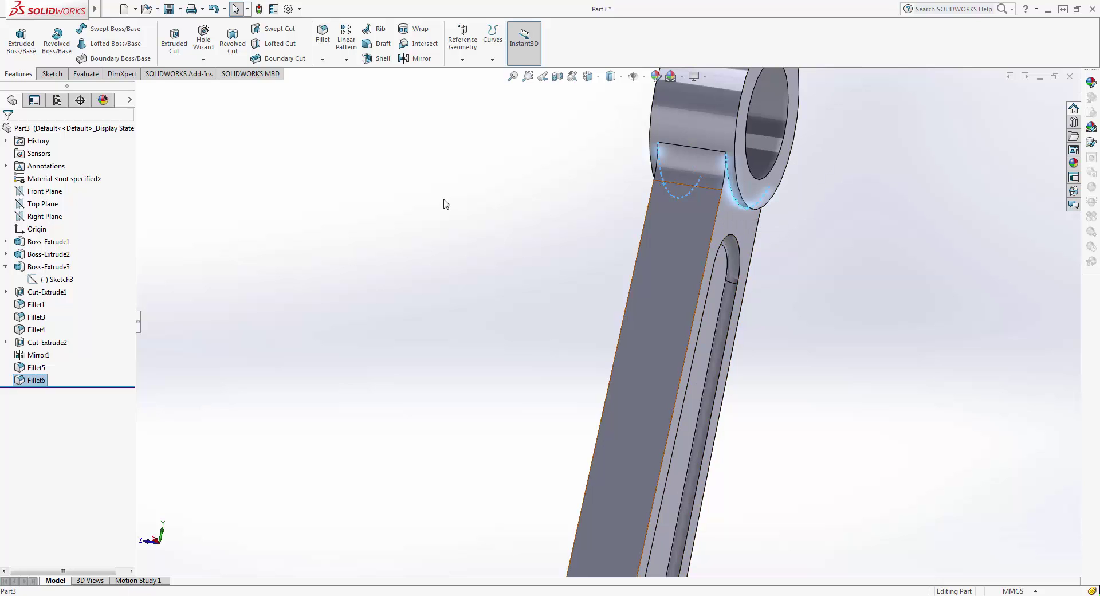
pyautogui.moveTo(332, 245)
pyautogui.mouseDown(button='middle')
pyautogui.moveTo(385, 281)
pyautogui.moveTo(346, 169)
pyautogui.mouseUp(button='middle')
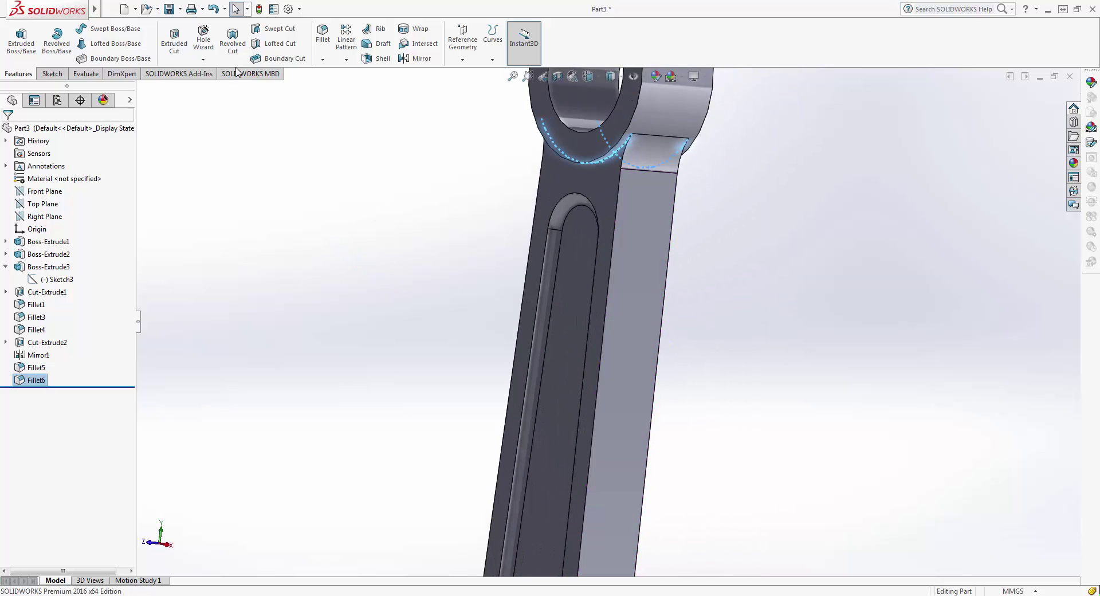
# - Round the two selected ring-to-shank blend edges with a 2 mm fillet
pyautogui.click(322, 36)
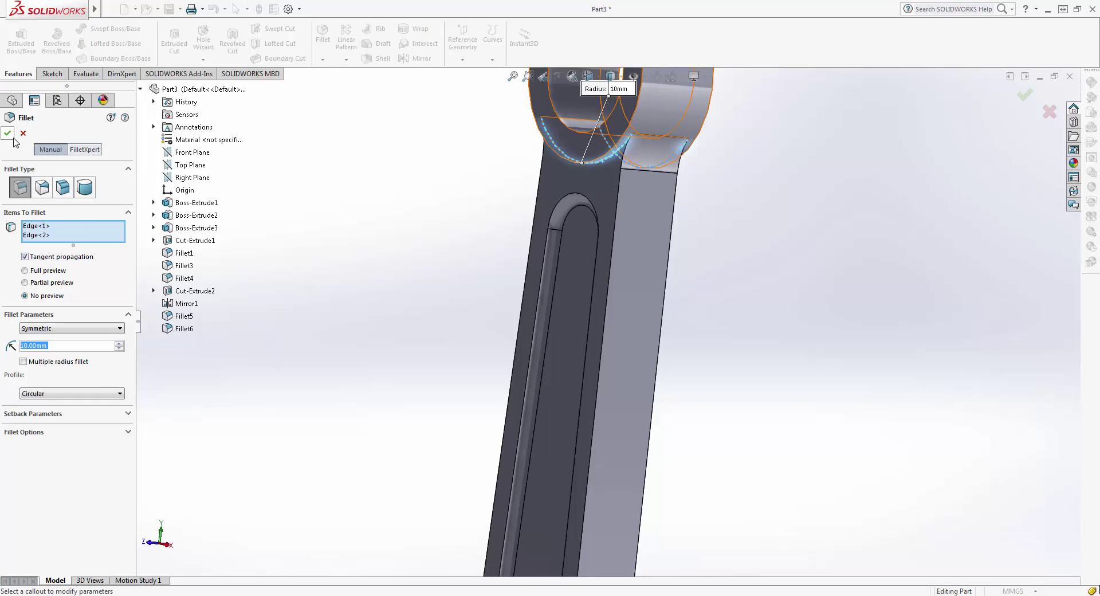
pyautogui.write('2')
pyautogui.press('Return')
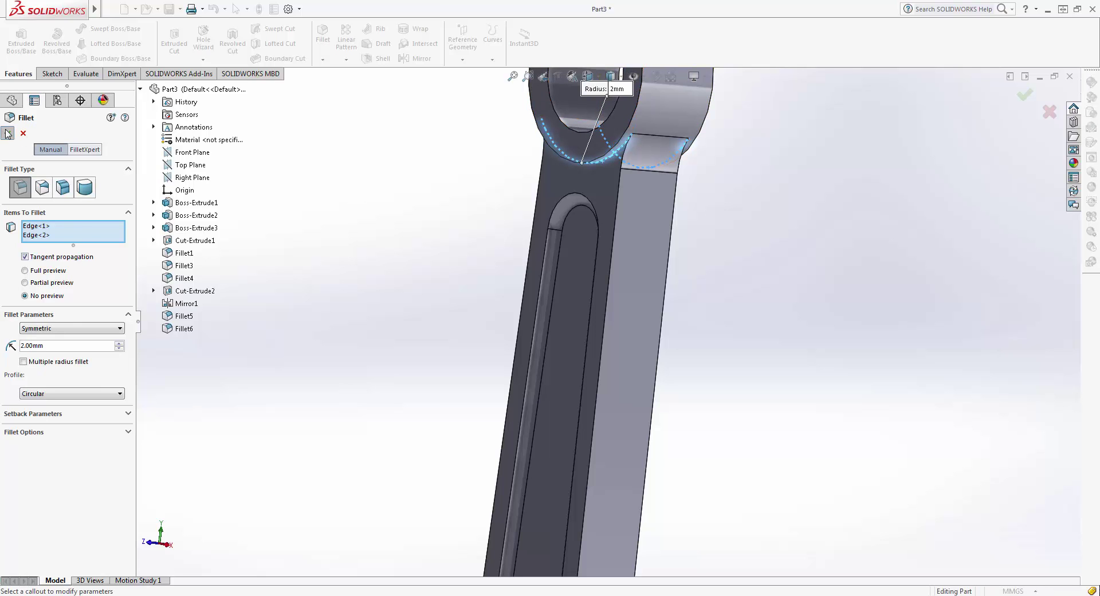
pyautogui.click(8, 134)
# - View the big-end cylinder's end face Normal To, then clear the selection
pyautogui.scroll(5, 401, 320)
pyautogui.moveTo(445, 297)
pyautogui.mouseDown(button='middle')
pyautogui.moveTo(481, 236)
pyautogui.moveTo(489, 329)
pyautogui.moveTo(410, 462)
pyautogui.moveTo(513, 470)
pyautogui.moveTo(498, 251)
pyautogui.moveTo(574, 404)
pyautogui.mouseUp(button='middle')
pyautogui.scroll(-2, 596, 459)
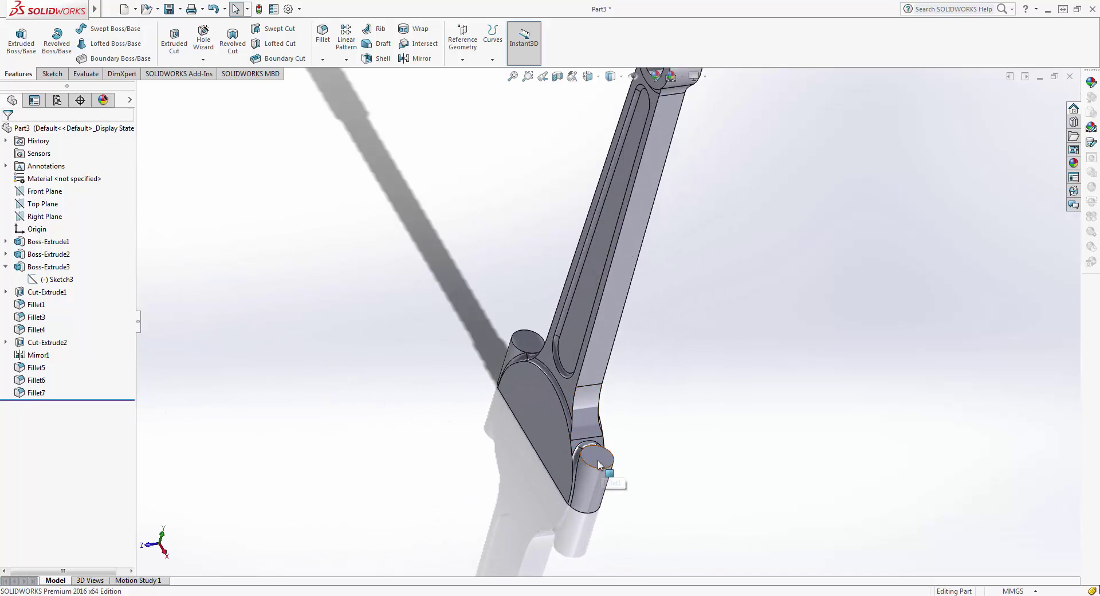
pyautogui.click(595, 463)
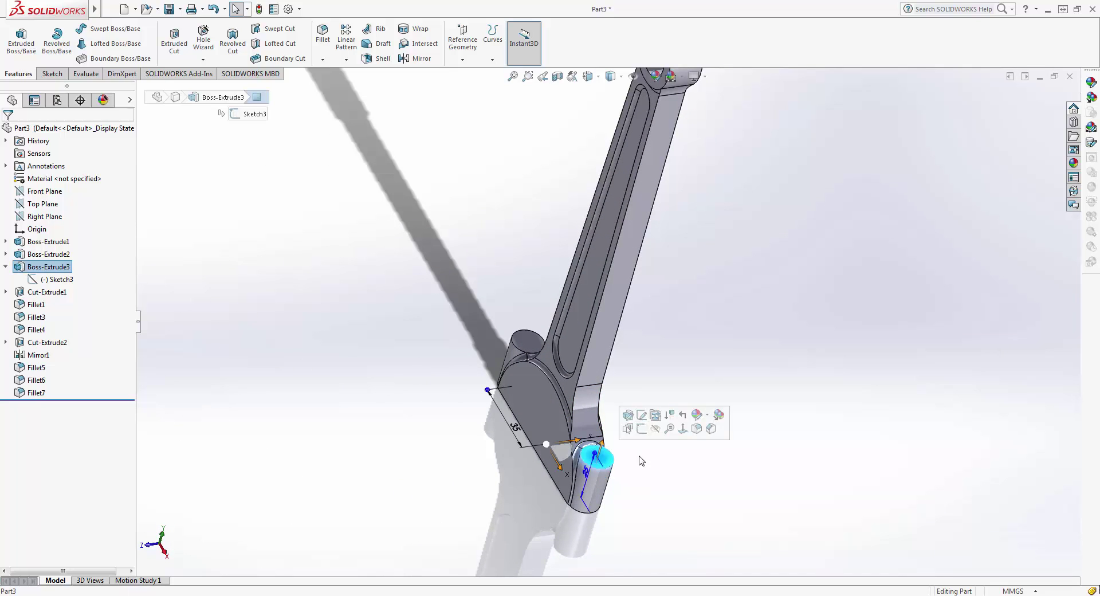
pyautogui.click(683, 428)
pyautogui.click(159, 85)
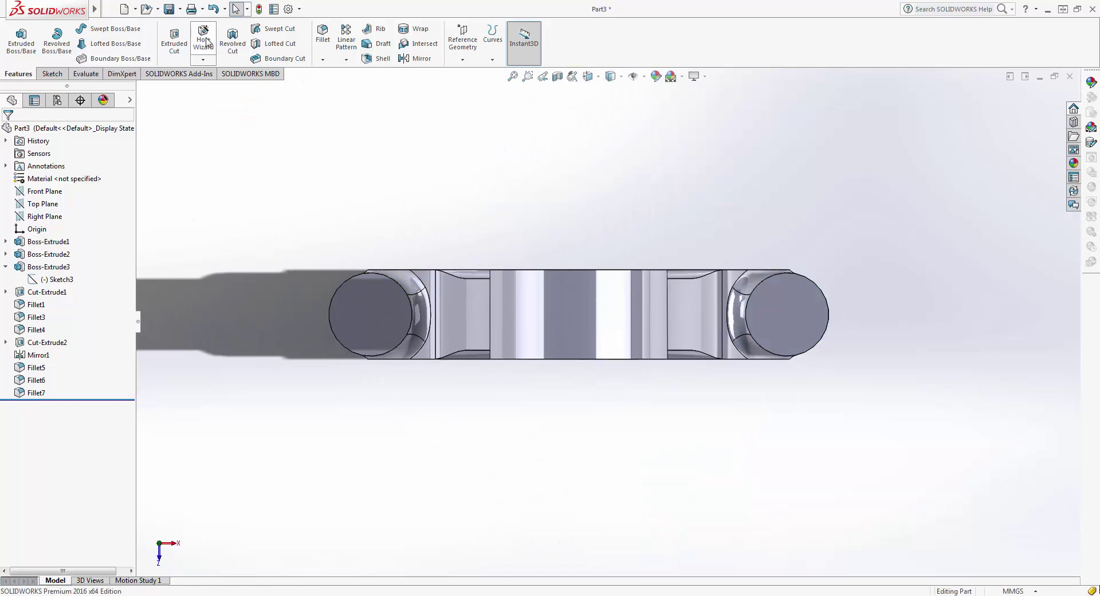
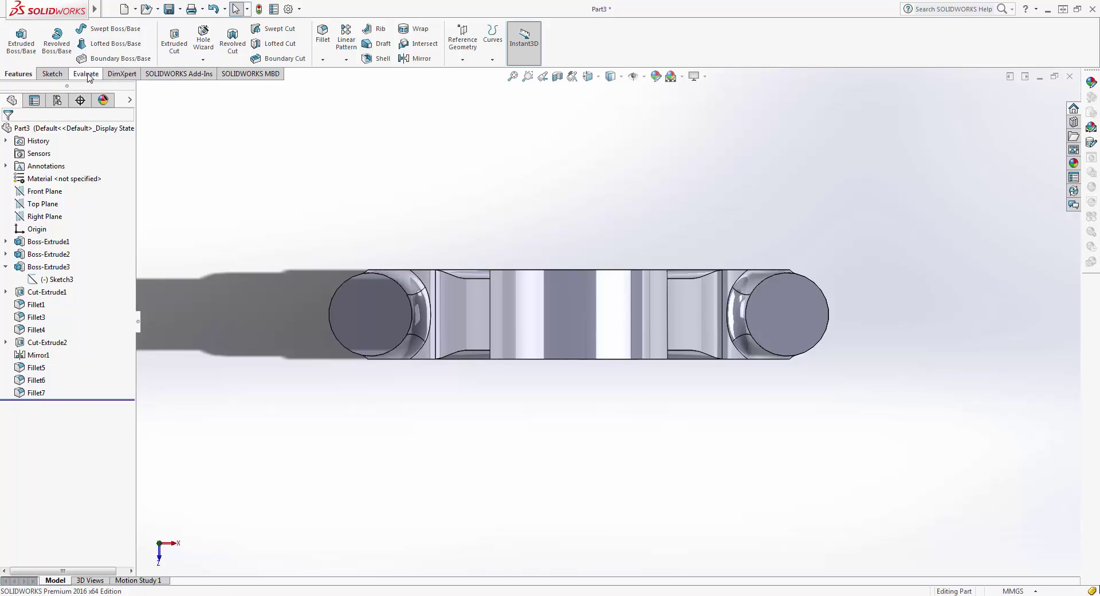
# - Sketch two 4 mm-radius circles on the end face's lugs, 35 mm either side of centre
pyautogui.click(56, 79)
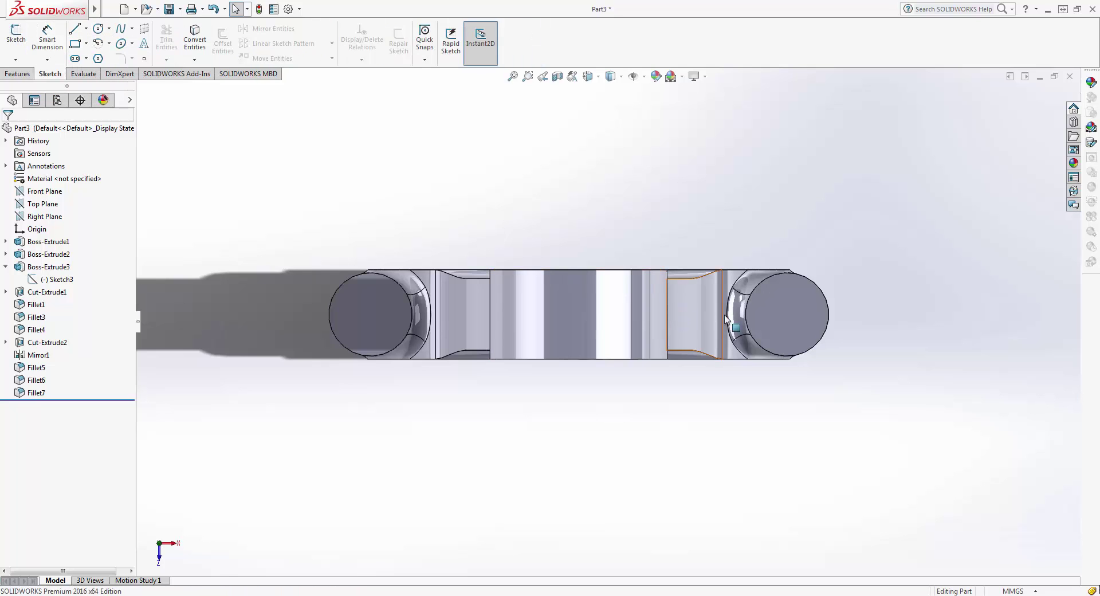
pyautogui.rightClick(791, 323)
pyautogui.click(803, 272)
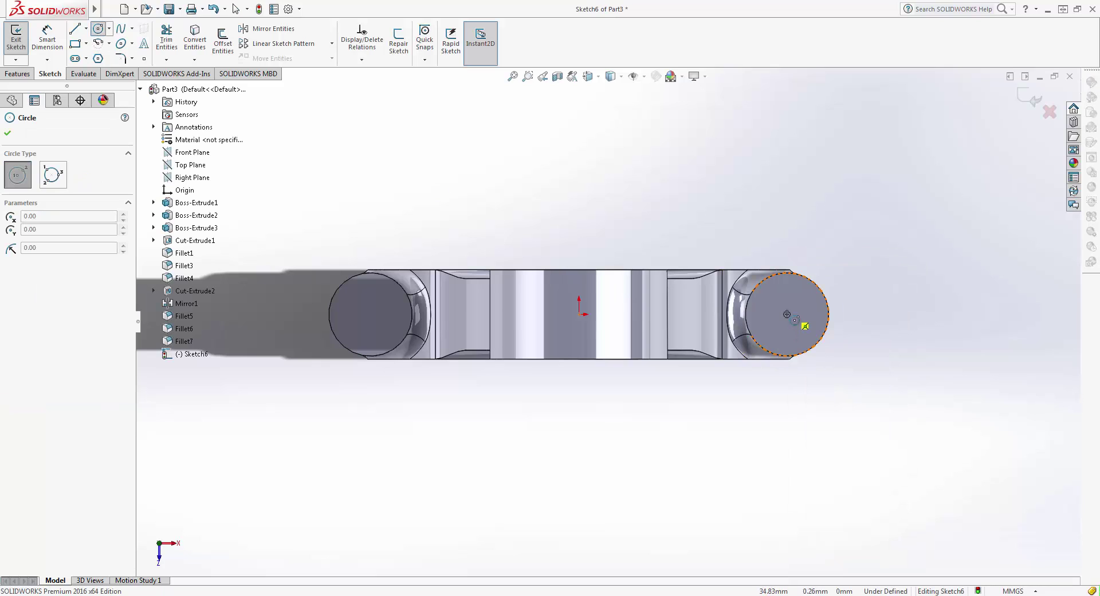
pyautogui.click(787, 314)
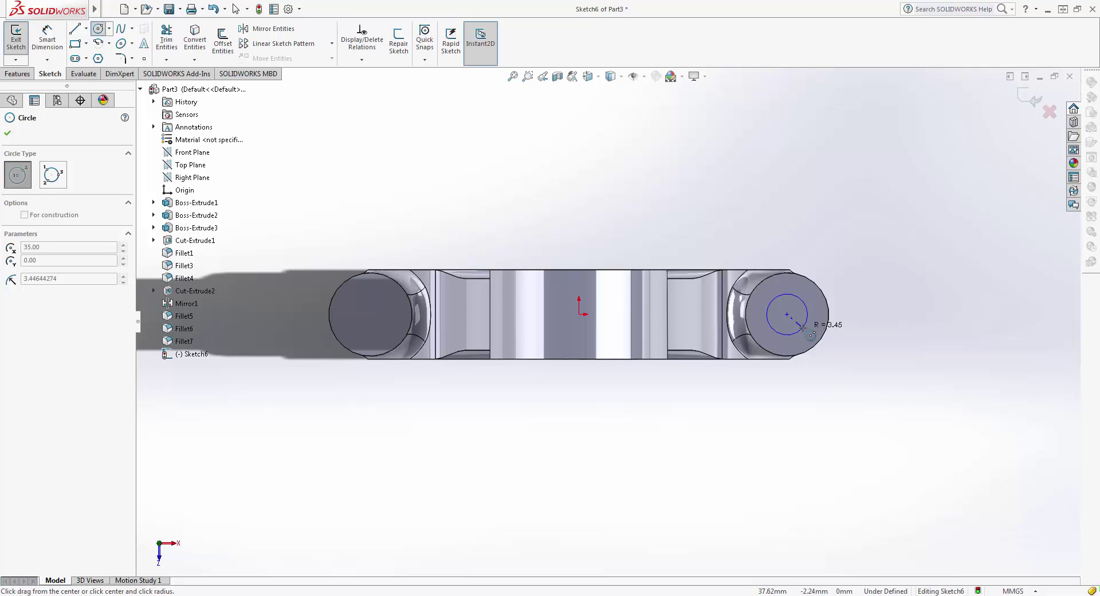
pyautogui.click(803, 327)
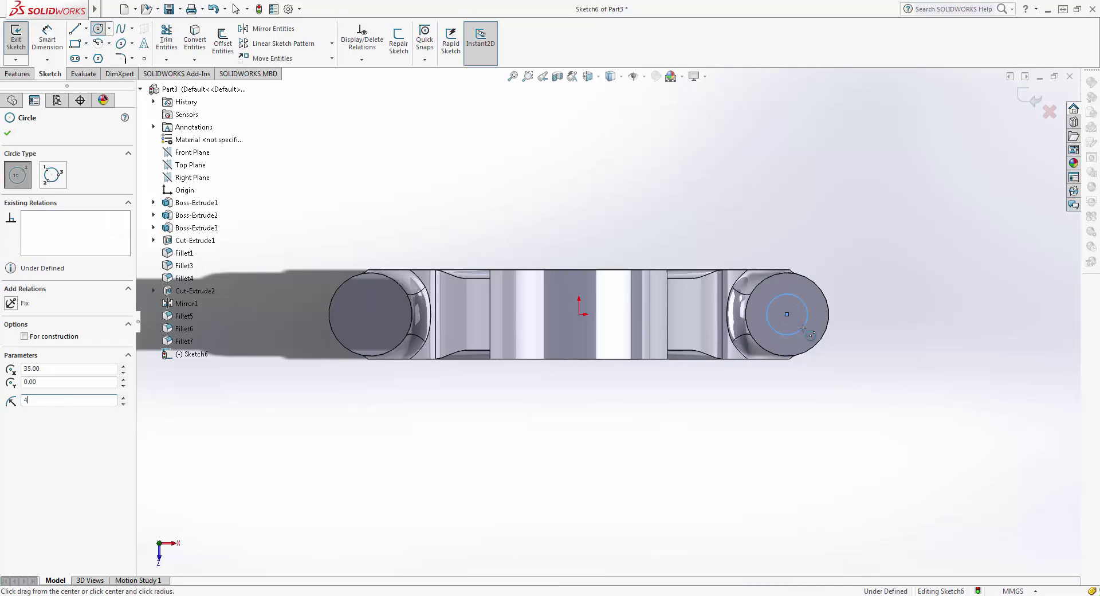
pyautogui.press('Escape')
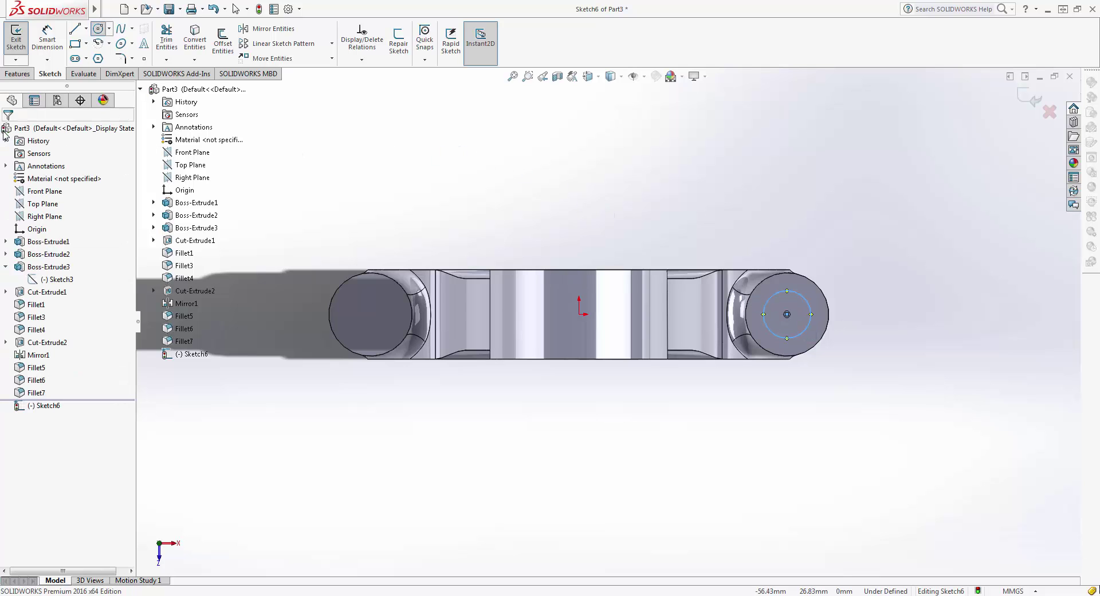
pyautogui.click(99, 28)
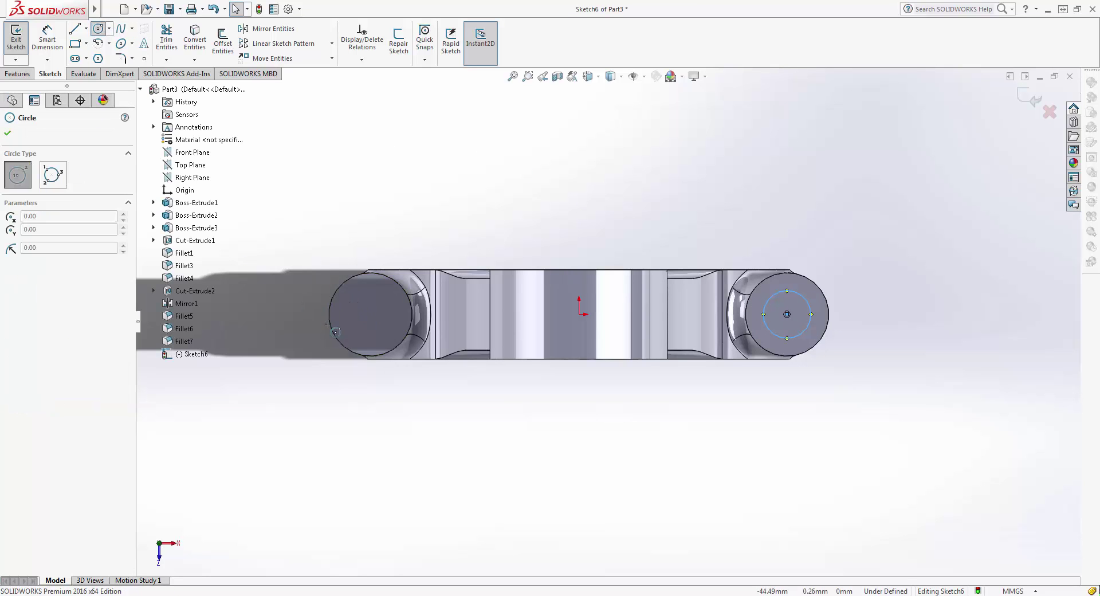
pyautogui.click(370, 314)
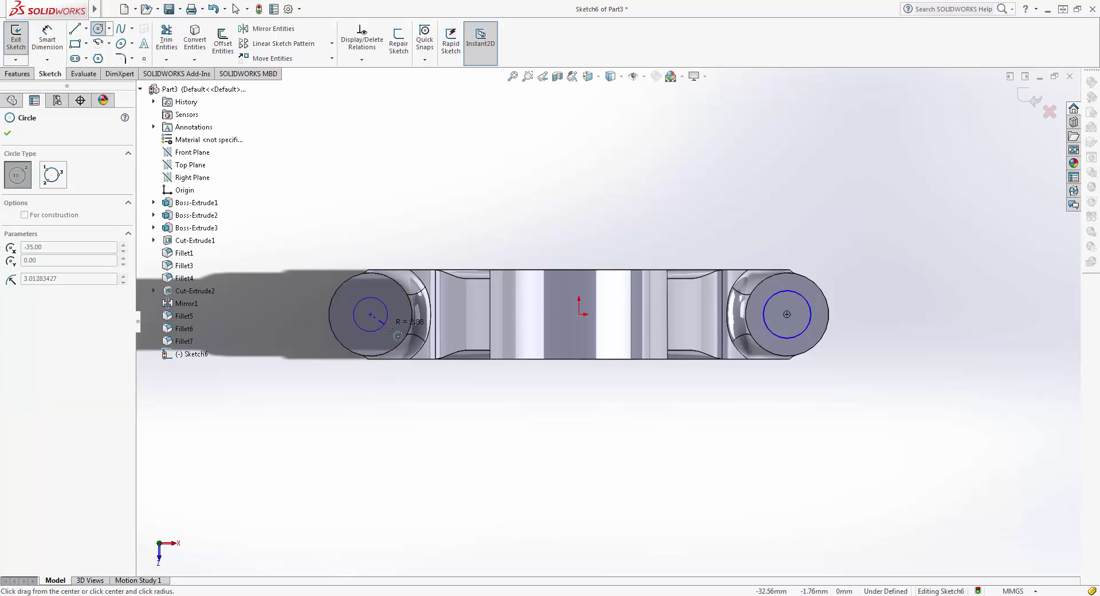
pyautogui.click(391, 330)
pyautogui.write('4')
pyautogui.press('Return')
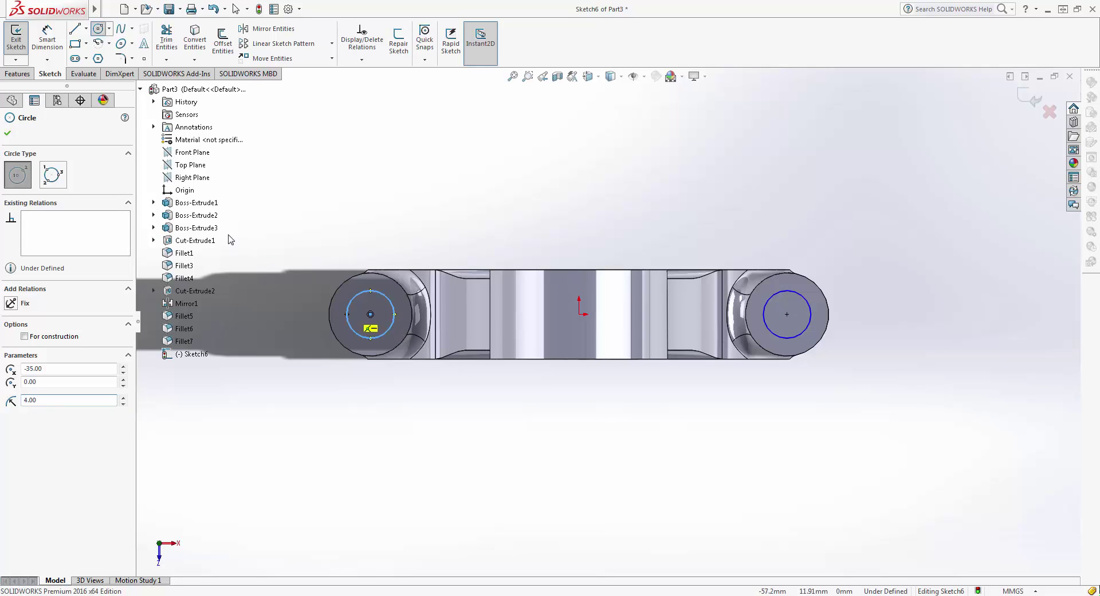
pyautogui.click(9, 134)
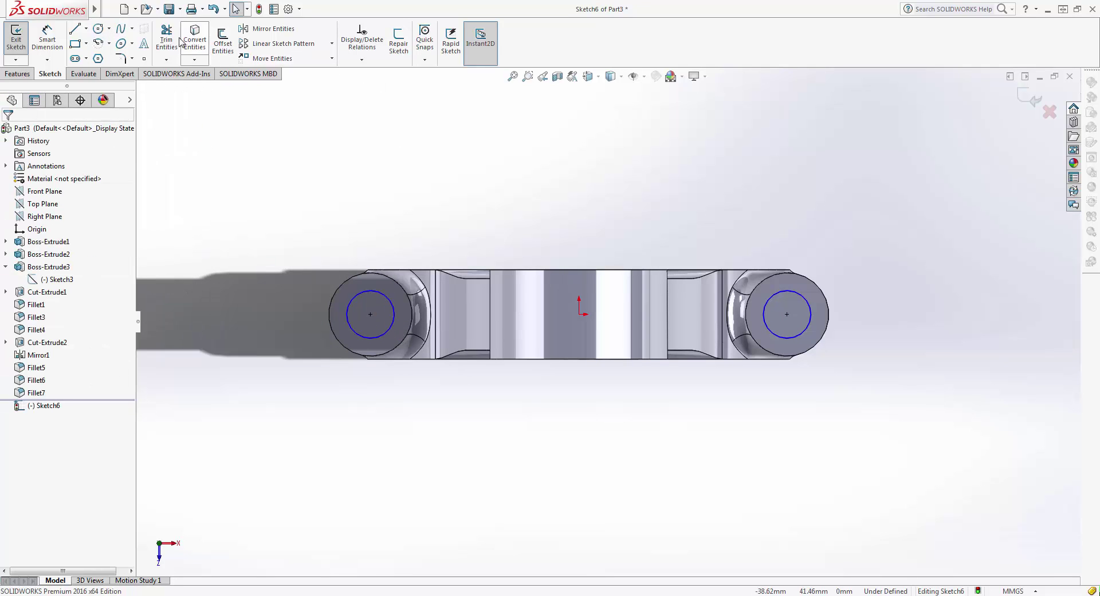
pyautogui.click(1018, 101)
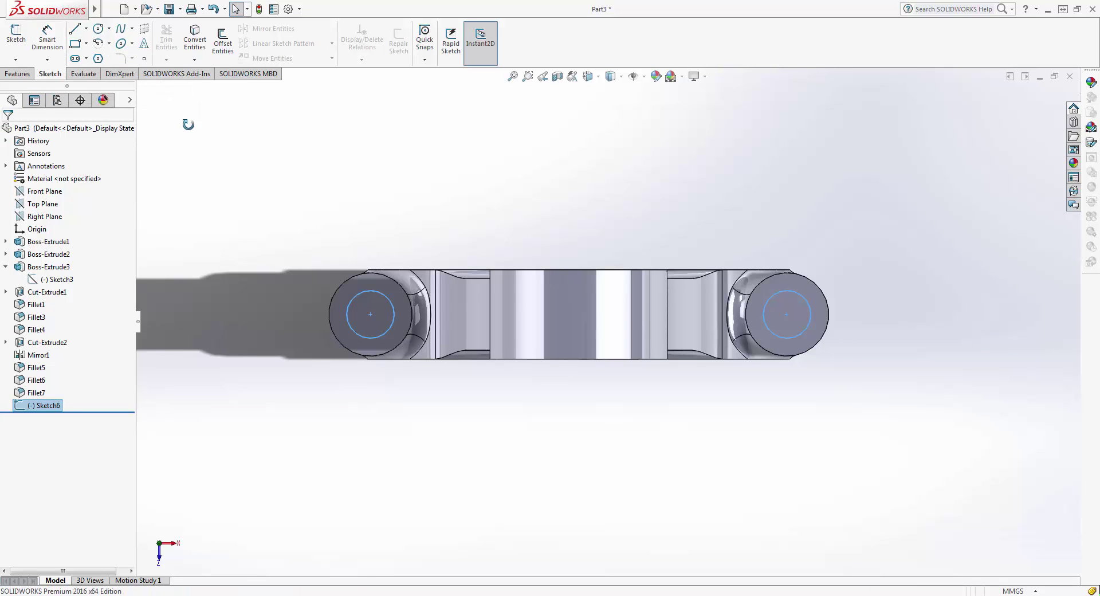
# - Extrude-cut both circles Through All to make the lug holes
pyautogui.hotkey('ctrl', 'shift', 'z')
pyautogui.click(16, 74)
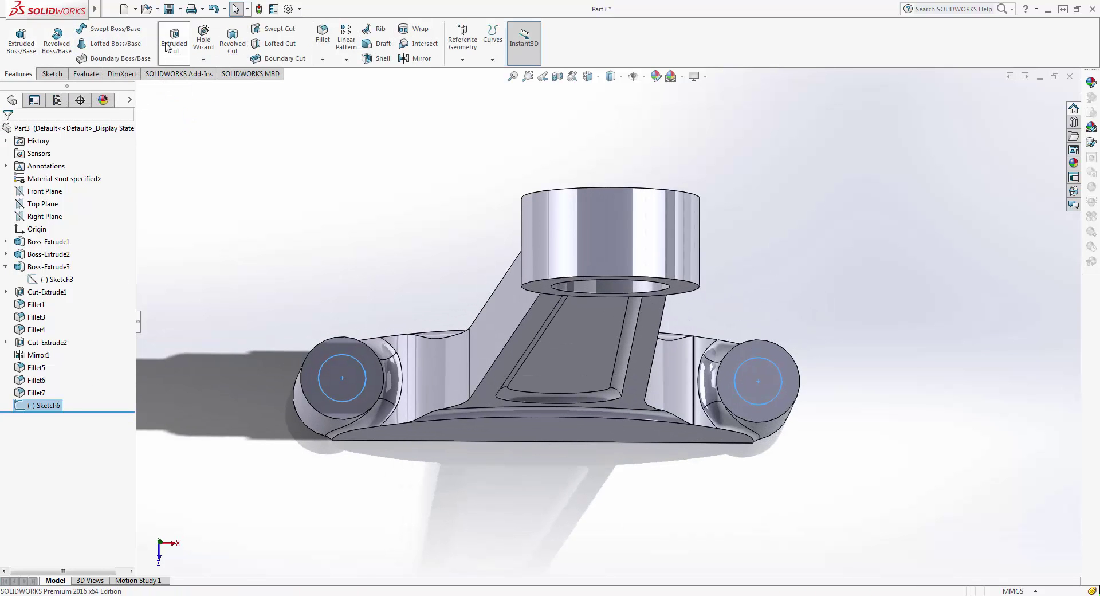
pyautogui.click(173, 44)
pyautogui.click(68, 205)
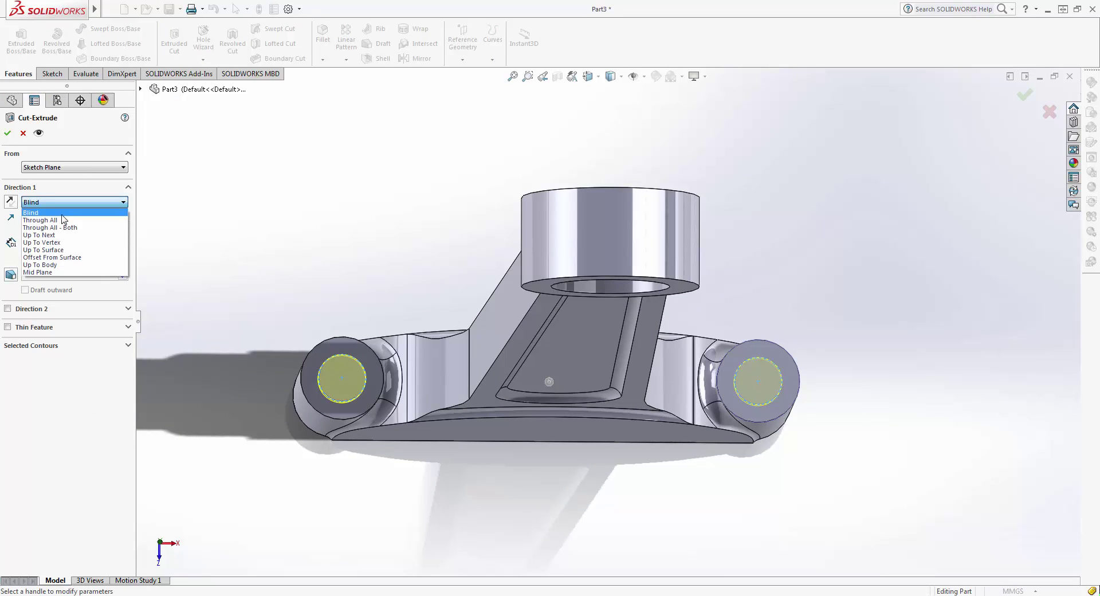
pyautogui.click(65, 220)
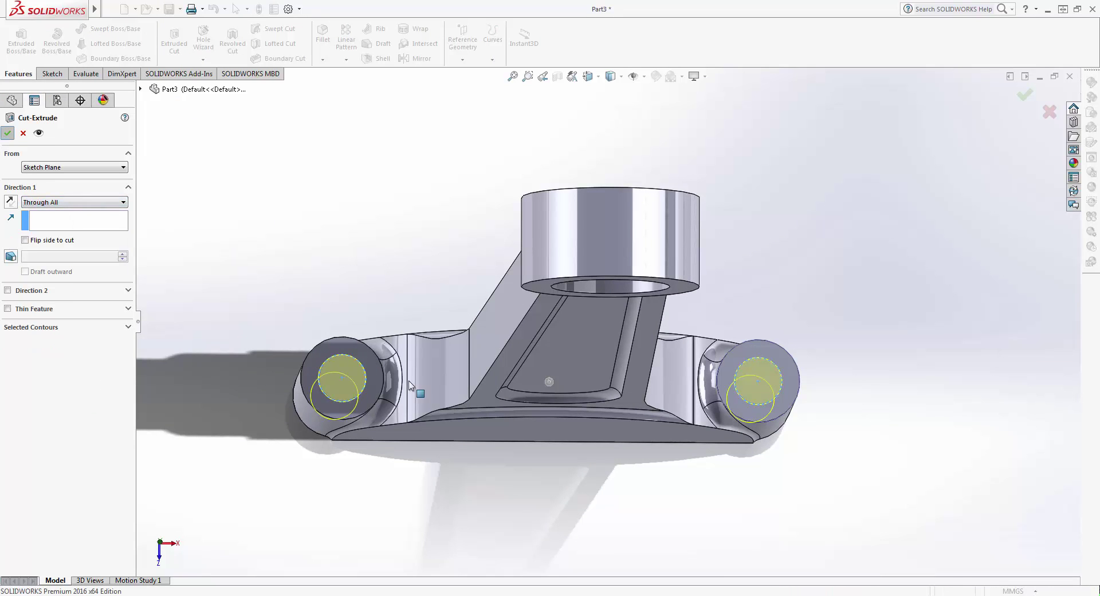
pyautogui.press('Return')
pyautogui.moveTo(464, 452)
pyautogui.mouseDown(button='middle')
pyautogui.moveTo(454, 385)
pyautogui.moveTo(472, 376)
pyautogui.moveTo(567, 447)
pyautogui.mouseUp(button='middle')
pyautogui.click(657, 504)
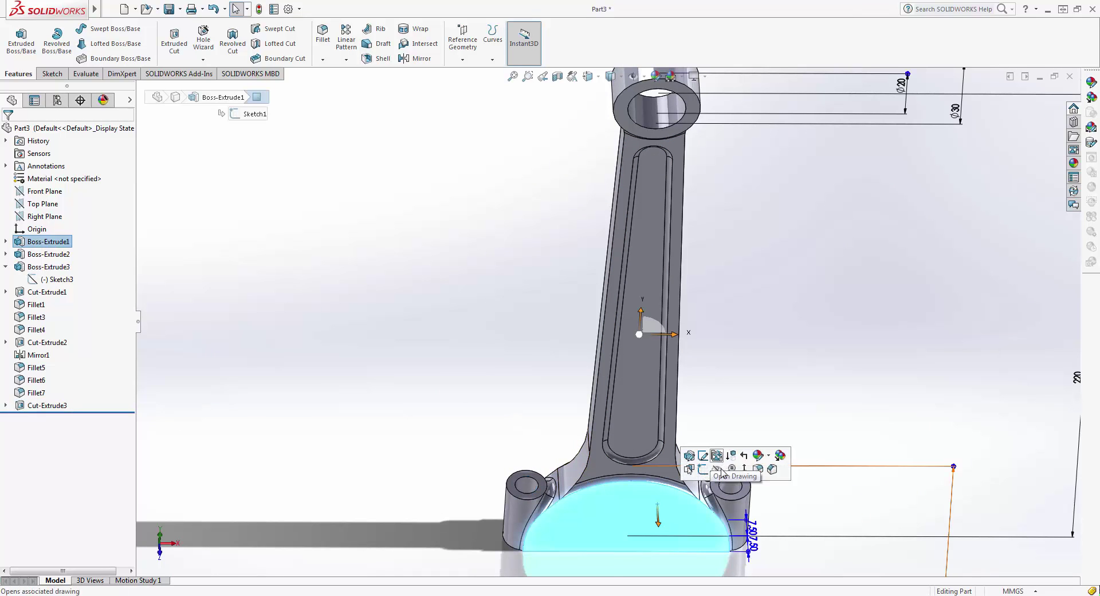
# - Sketch a 25 mm-radius circle at the origin on the big end's bottom face
pyautogui.click(744, 468)
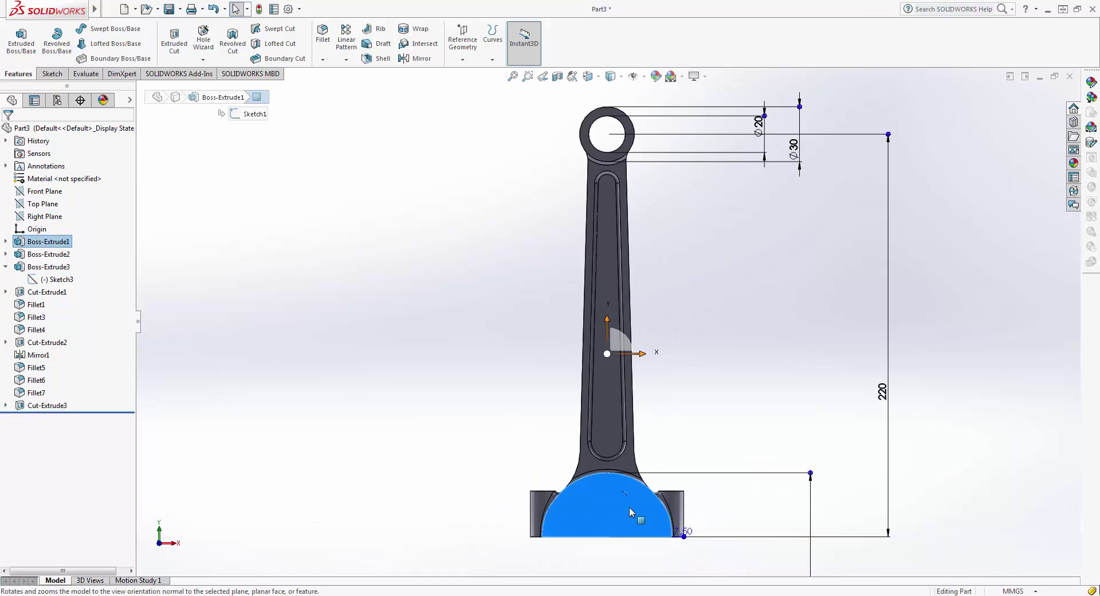
pyautogui.rightClick(629, 507)
pyautogui.click(710, 257)
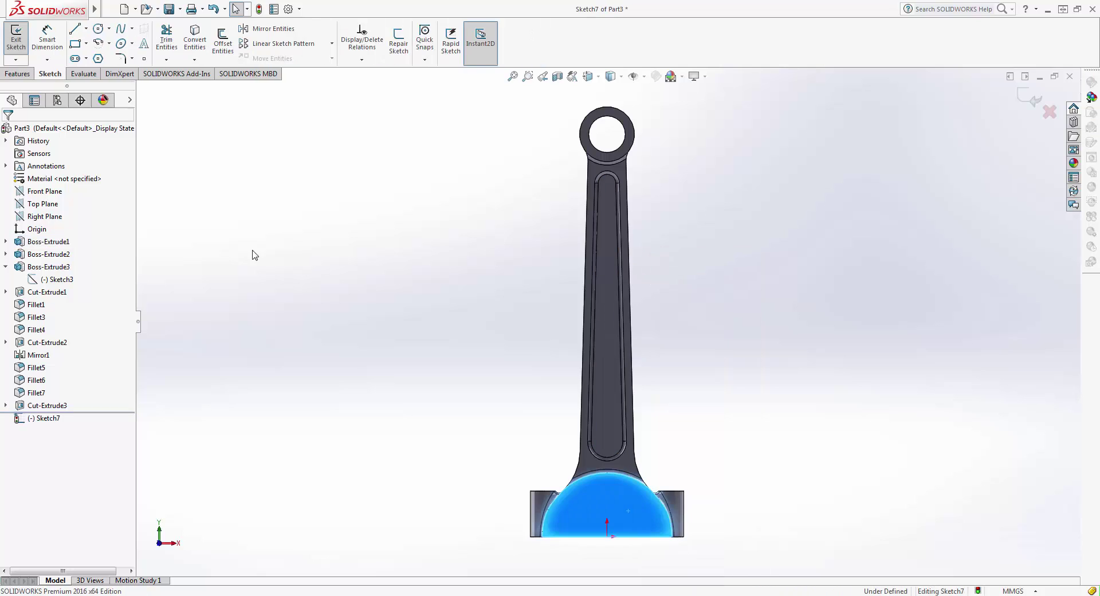
pyautogui.click(255, 255)
pyautogui.click(98, 29)
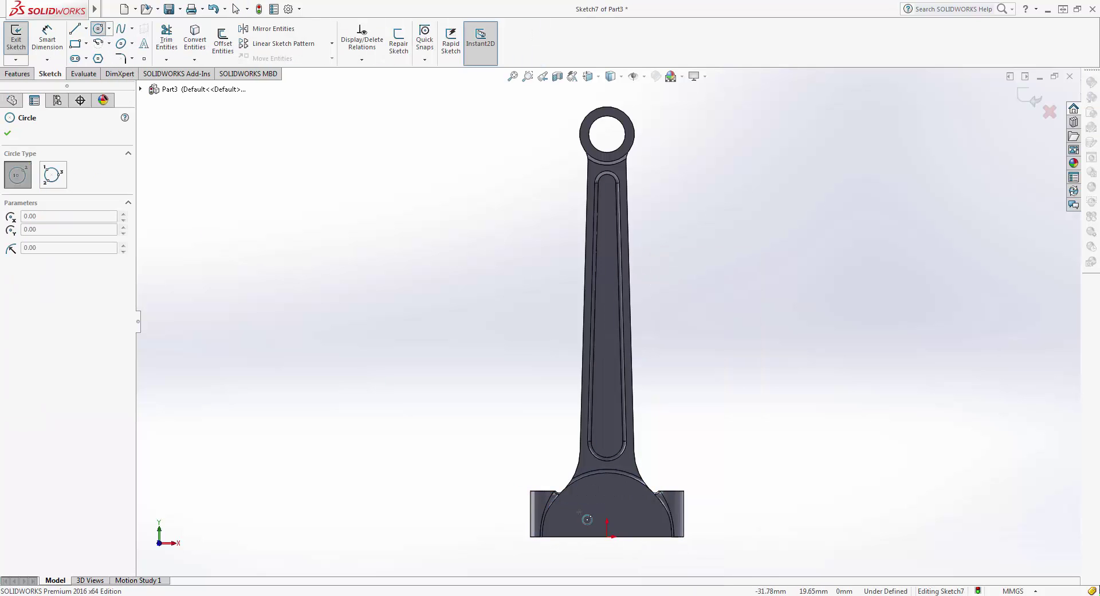
pyautogui.click(608, 537)
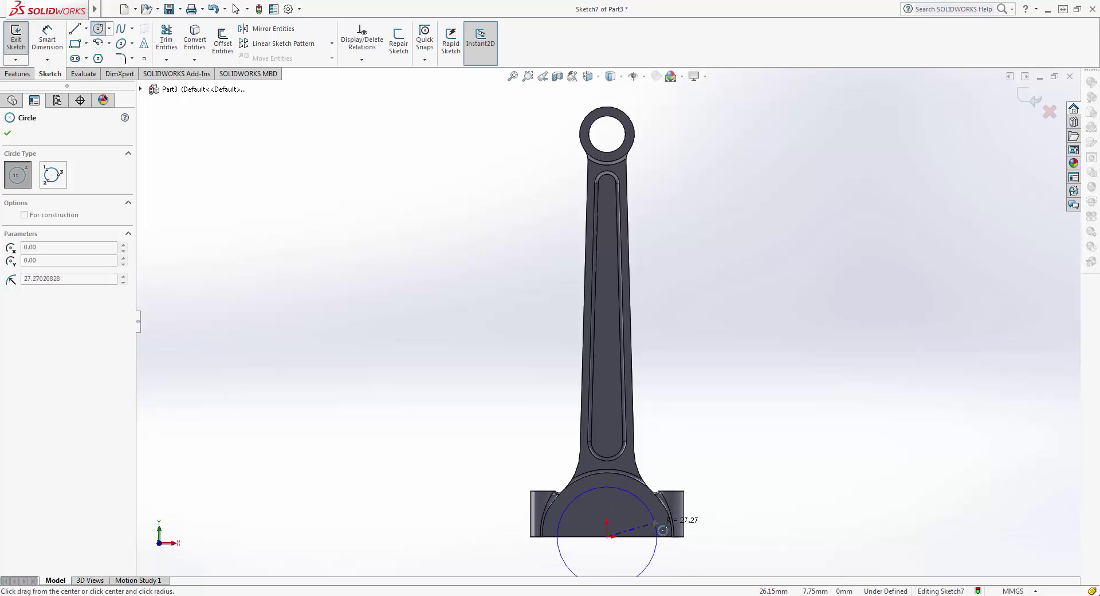
pyautogui.click(656, 525)
pyautogui.write('25')
pyautogui.press('Return')
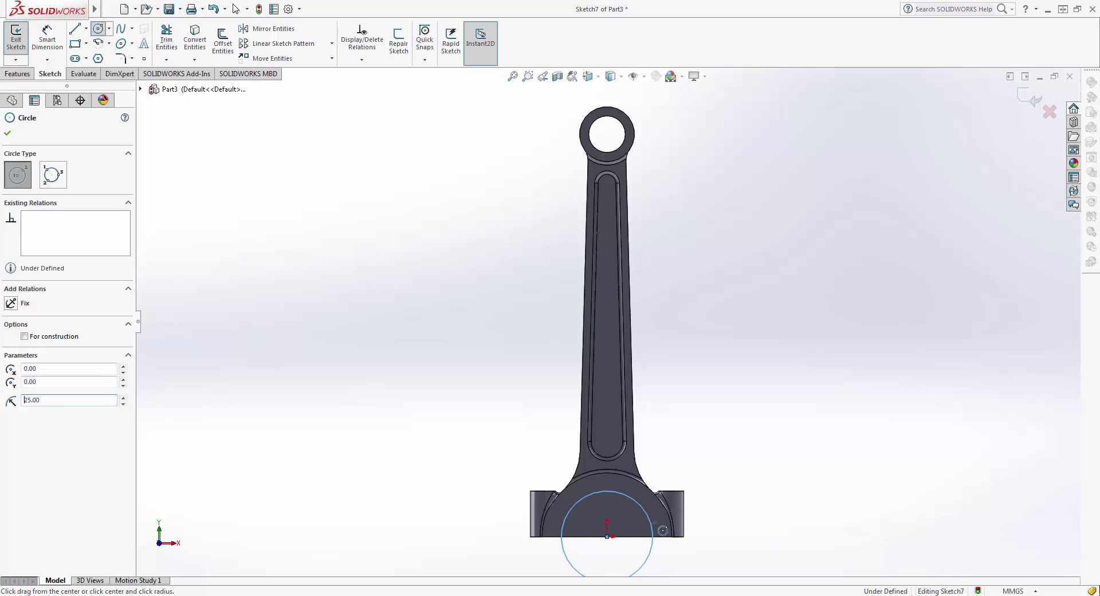
pyautogui.click(8, 134)
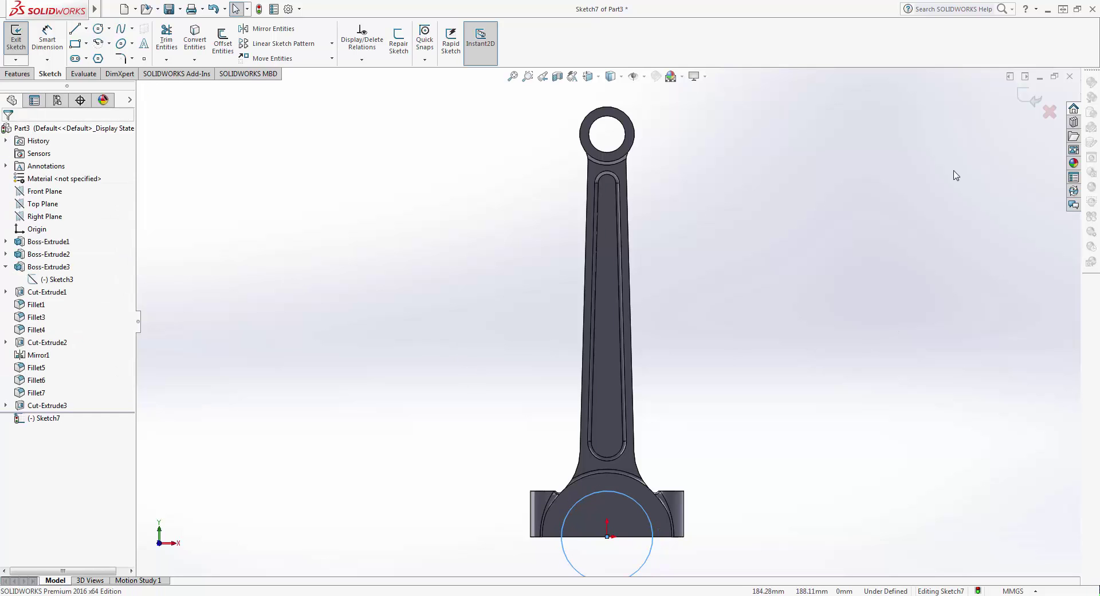
pyautogui.click(1024, 97)
# - Extrude-cut the large circle Through All to form the big-end bore
pyautogui.click(175, 41)
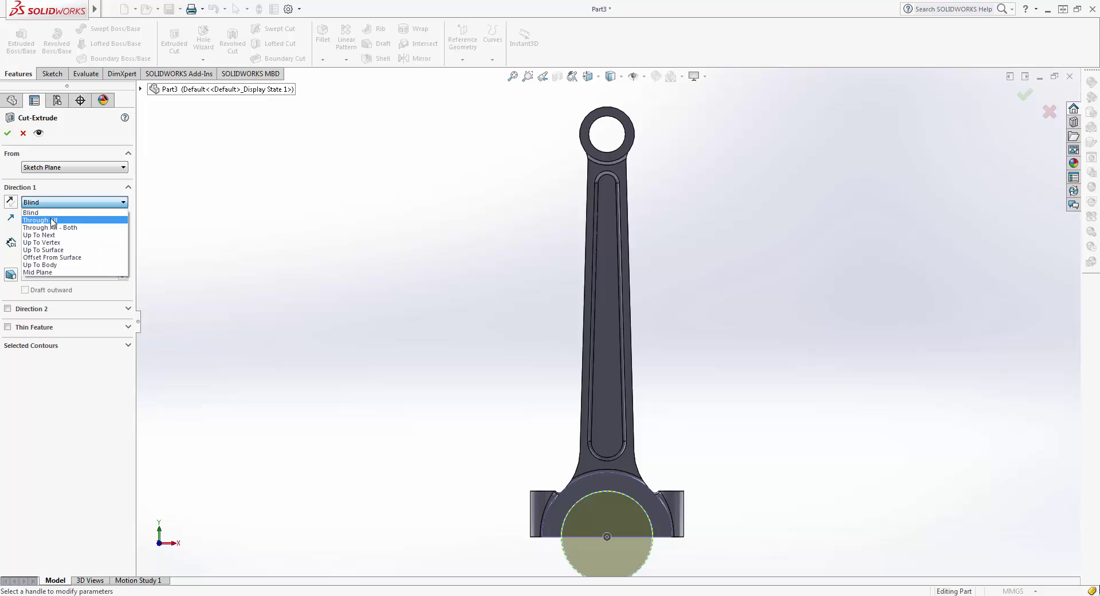
pyautogui.click(51, 218)
pyautogui.click(8, 135)
pyautogui.hotkey('ctrl', '7')
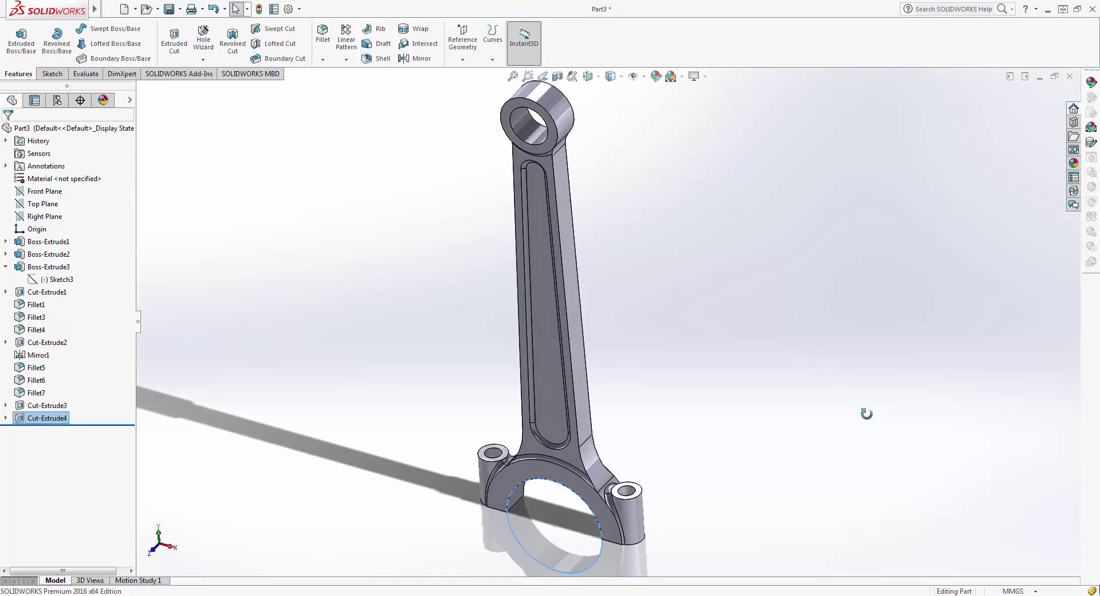
# - Try cast stainless steel, then stainless steel knurled, appearances on the rod
pyautogui.click(380, 388)
pyautogui.click(1074, 163)
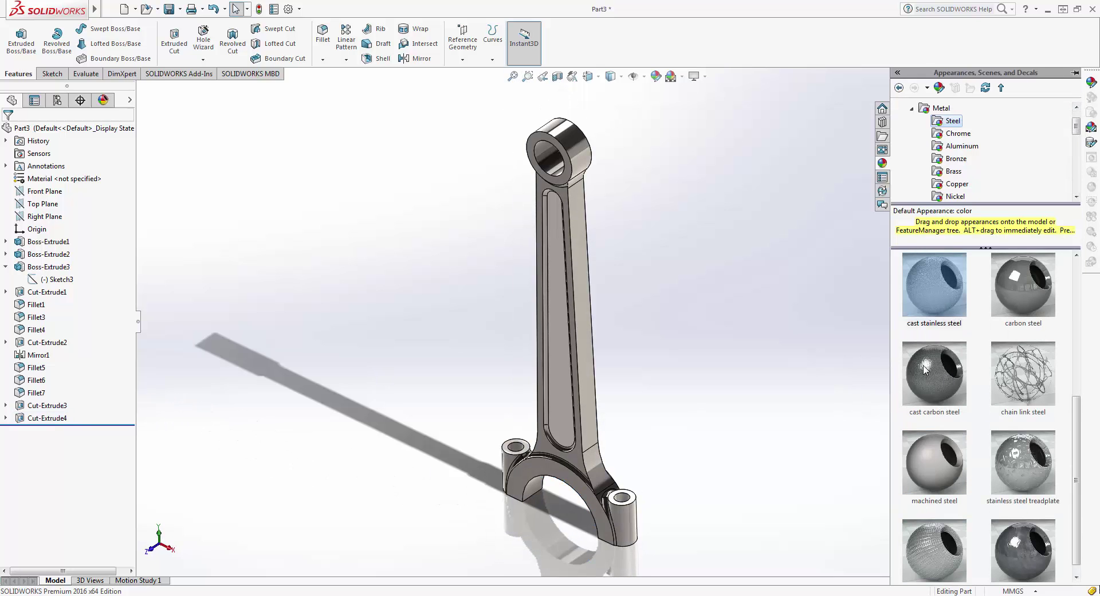
pyautogui.keyDown('alt'); pyautogui.moveTo(939, 311); pyautogui.dragTo(561, 321); pyautogui.keyUp('alt')
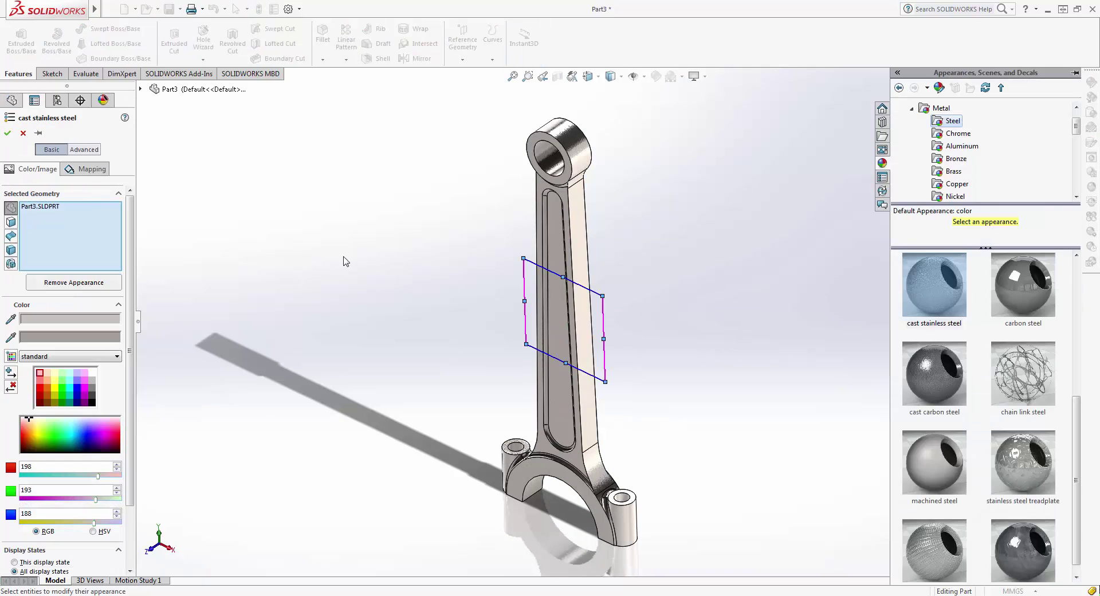
pyautogui.click(7, 135)
pyautogui.scroll(-3, 606, 275)
pyautogui.scroll(-3, 606, 275)
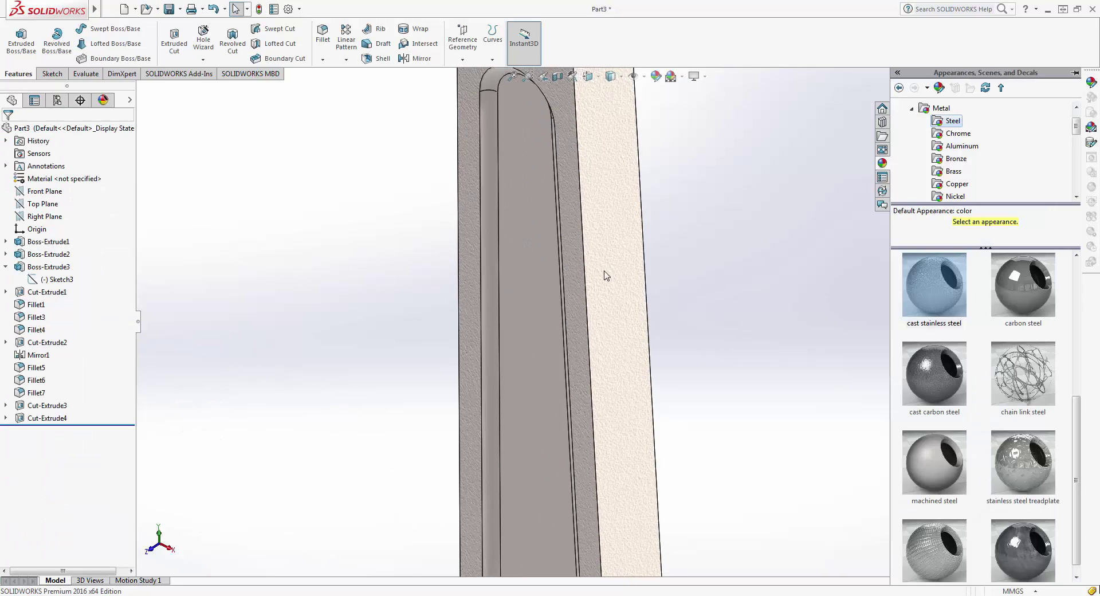
pyautogui.scroll(-3, 549, 399)
pyautogui.scroll(2, 549, 399)
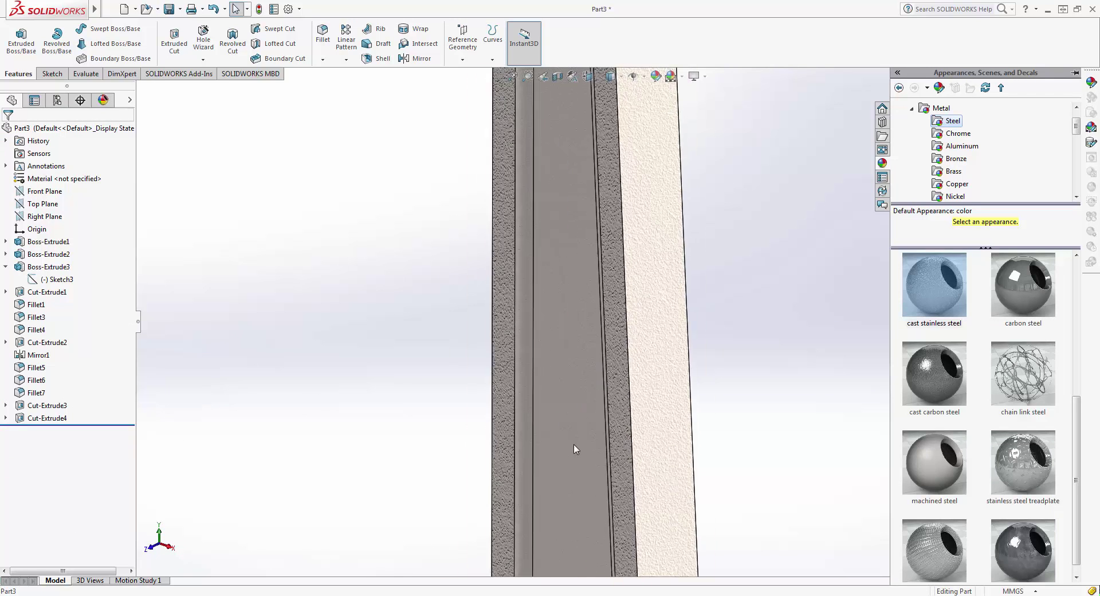
pyautogui.scroll(3, 575, 447)
pyautogui.moveTo(776, 453)
pyautogui.mouseDown(button='middle')
pyautogui.moveTo(759, 403)
pyautogui.moveTo(761, 439)
pyautogui.moveTo(751, 336)
pyautogui.mouseUp(button='middle')
pyautogui.moveTo(926, 542)
pyautogui.mouseDown()
pyautogui.moveTo(609, 442)
pyautogui.moveTo(614, 411)
pyautogui.mouseUp()
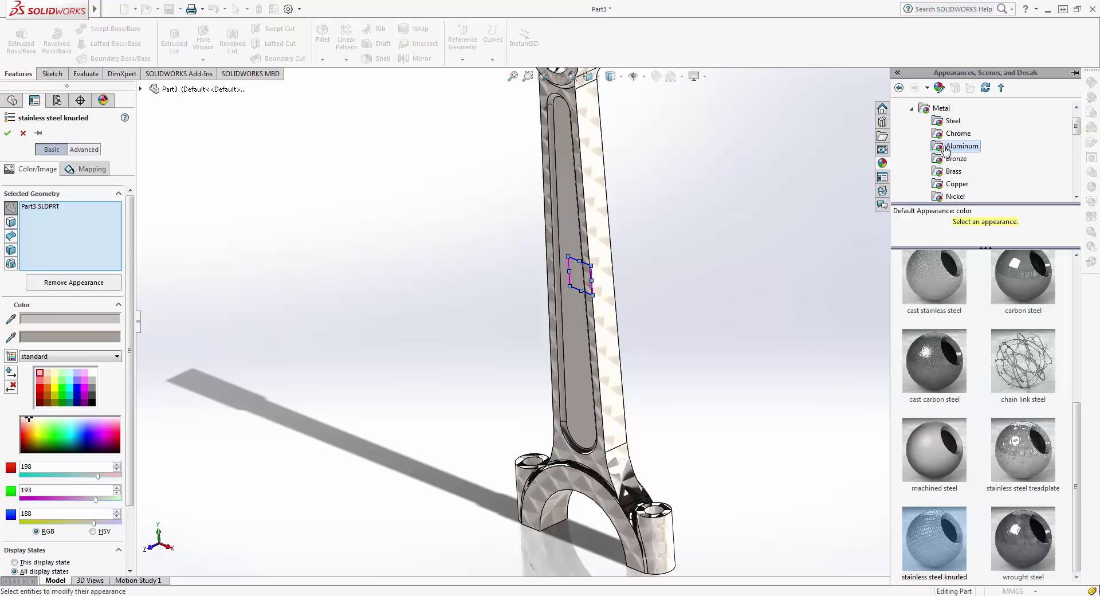
# - Preview sandblasted iron and cast iron appearances, cancelling both
pyautogui.click(946, 146)
pyautogui.scroll(-1, 963, 166)
pyautogui.scroll(-1, 968, 183)
pyautogui.scroll(-1, 974, 195)
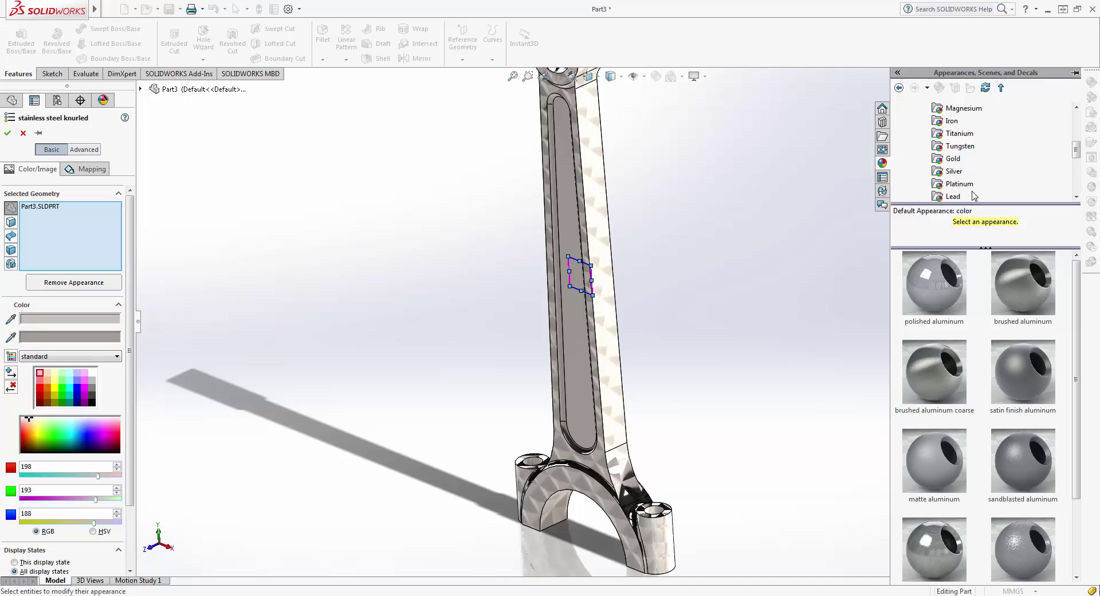
pyautogui.click(951, 121)
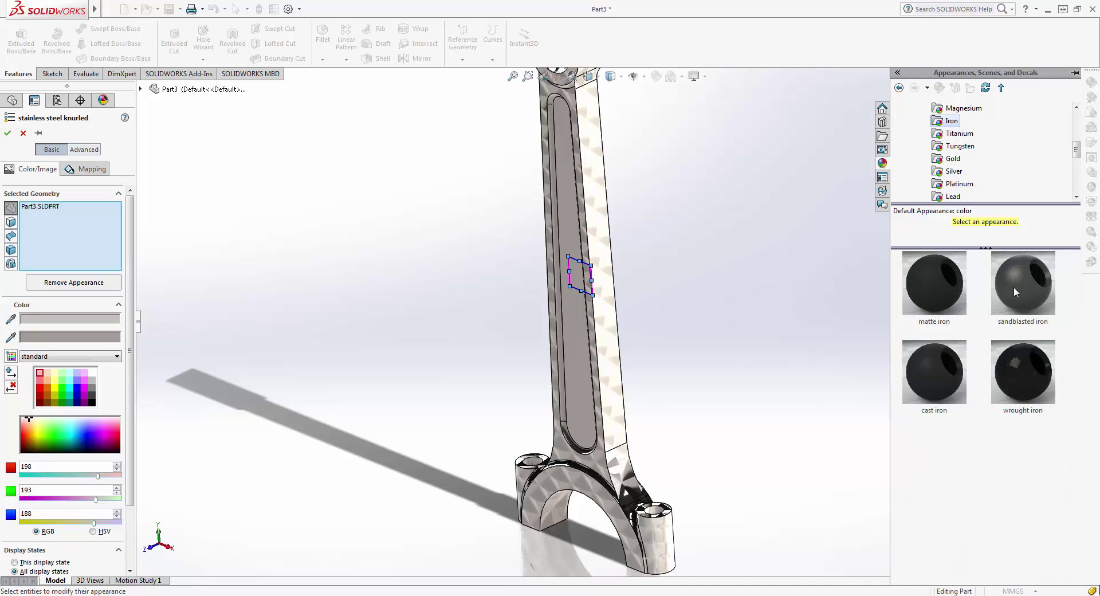
pyautogui.moveTo(1015, 292)
pyautogui.mouseDown()
pyautogui.moveTo(927, 305)
pyautogui.moveTo(578, 275)
pyautogui.mouseUp()
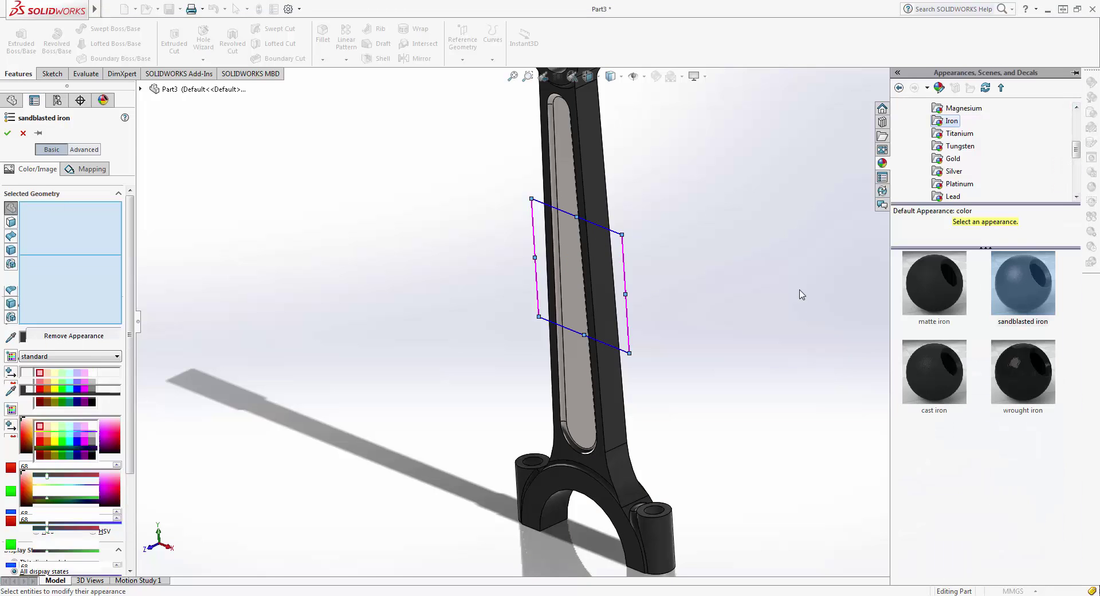
pyautogui.press('Escape')
pyautogui.moveTo(943, 362); pyautogui.dragTo(609, 366)
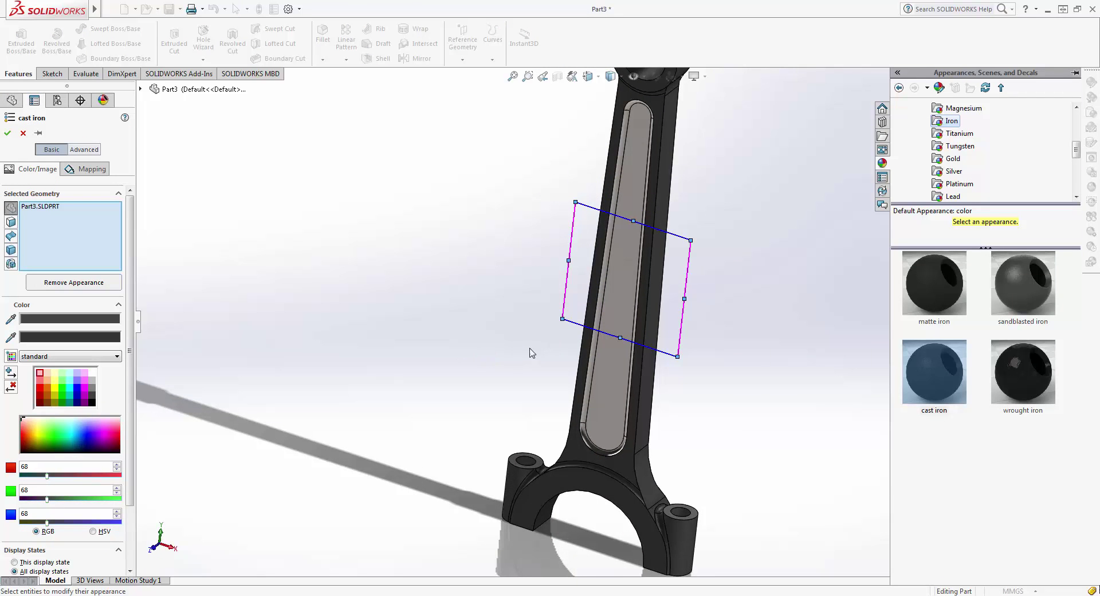
pyautogui.press('Escape')
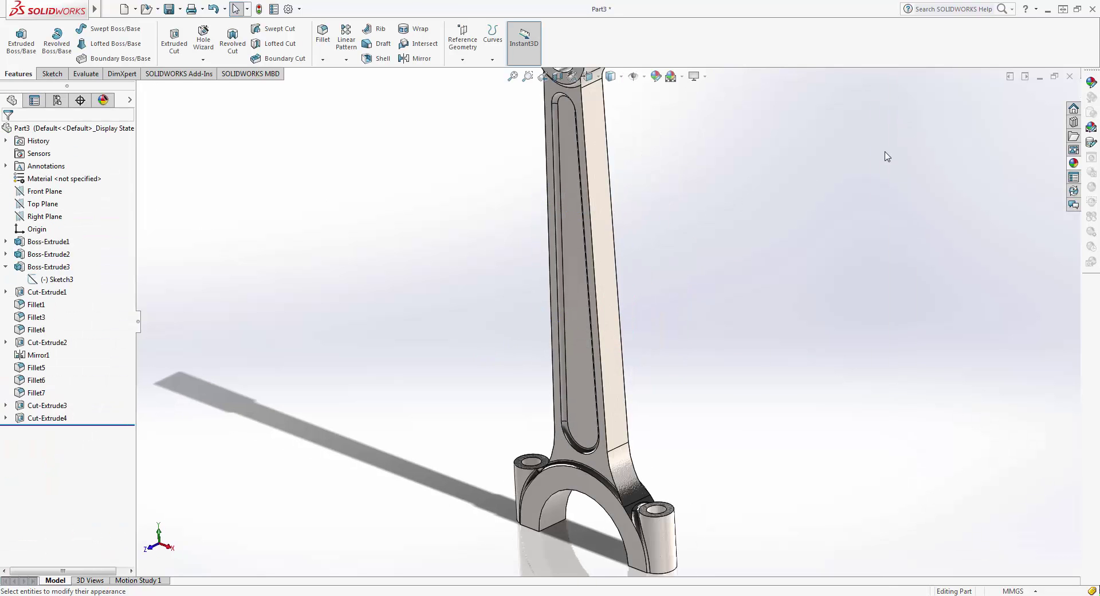
# - Select the big-end boss faces and the small-end ring face
pyautogui.click(1074, 163)
pyautogui.scroll(-2, 575, 491)
pyautogui.scroll(-2, 579, 401)
pyautogui.click(579, 401)
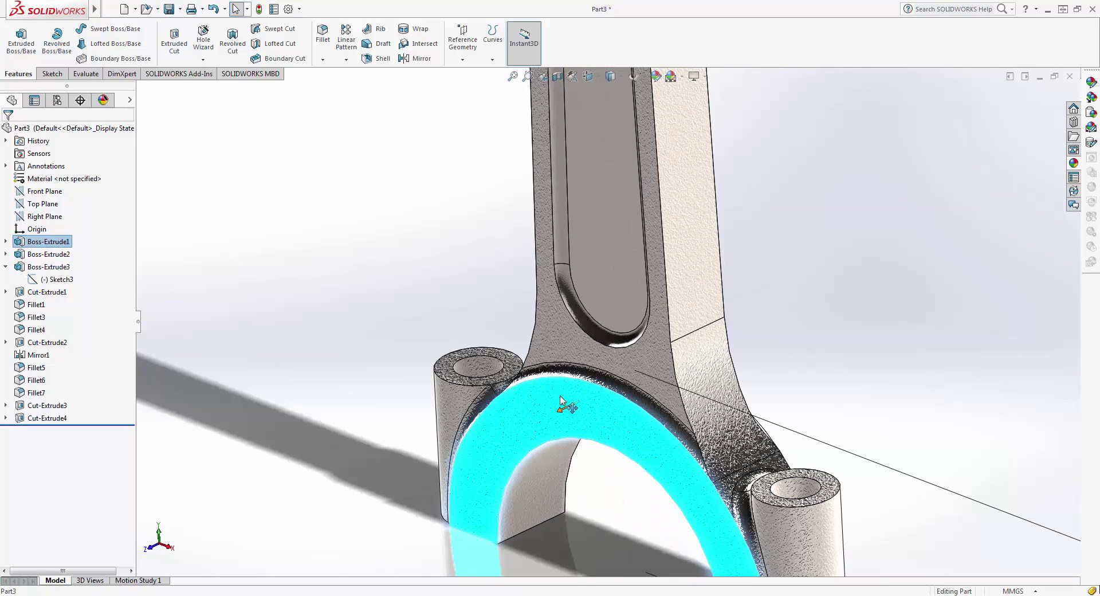
pyautogui.keyDown('ctrl'); pyautogui.click(494, 382); pyautogui.keyUp('ctrl')
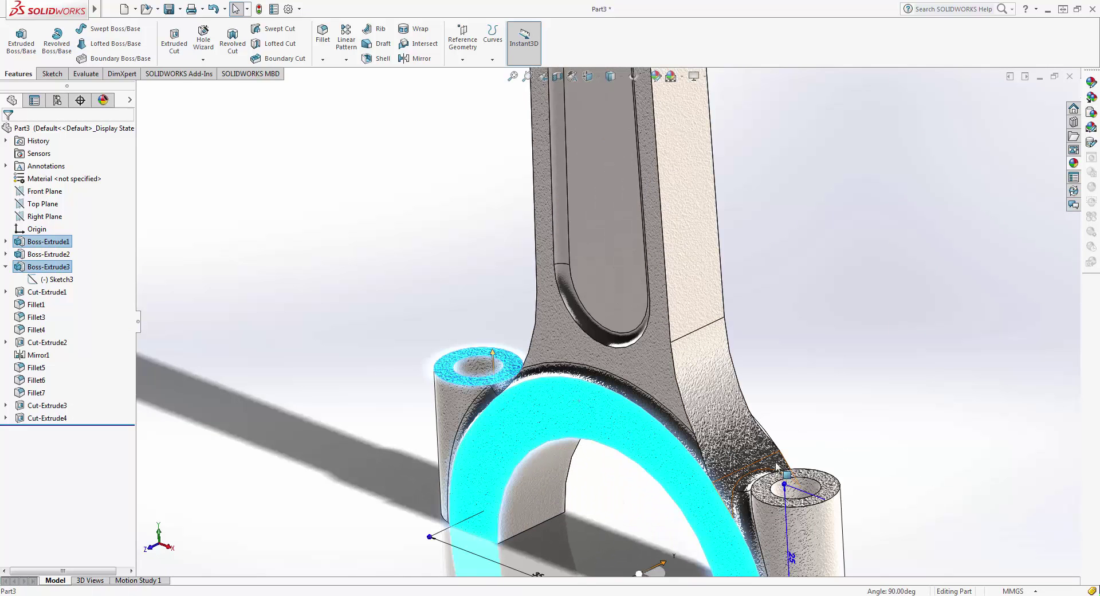
pyautogui.keyDown('ctrl'); pyautogui.click(806, 506); pyautogui.keyUp('ctrl')
pyautogui.moveTo(931, 476); pyautogui.dragTo(803, 439, button='middle')
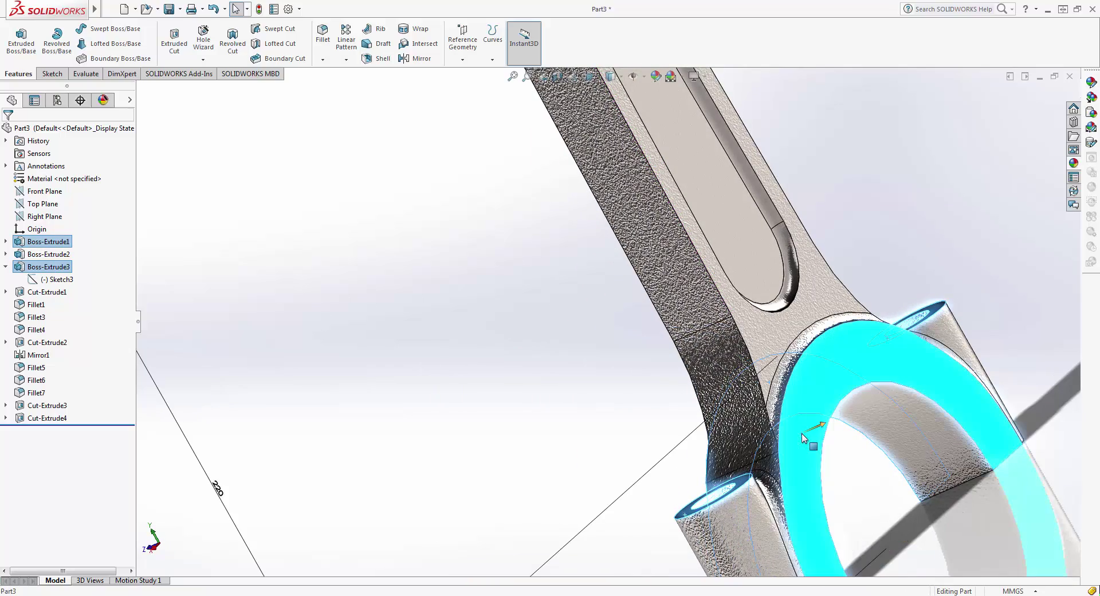
pyautogui.moveTo(680, 396); pyautogui.dragTo(571, 238, button='middle')
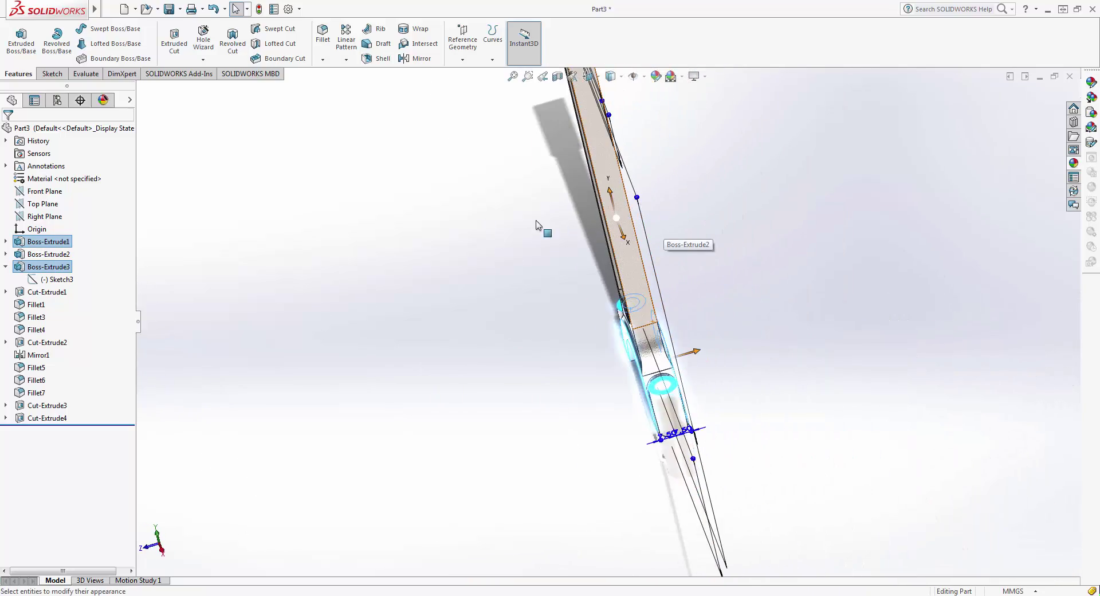
pyautogui.keyDown('ctrl'); pyautogui.click(555, 374); pyautogui.keyUp('ctrl')
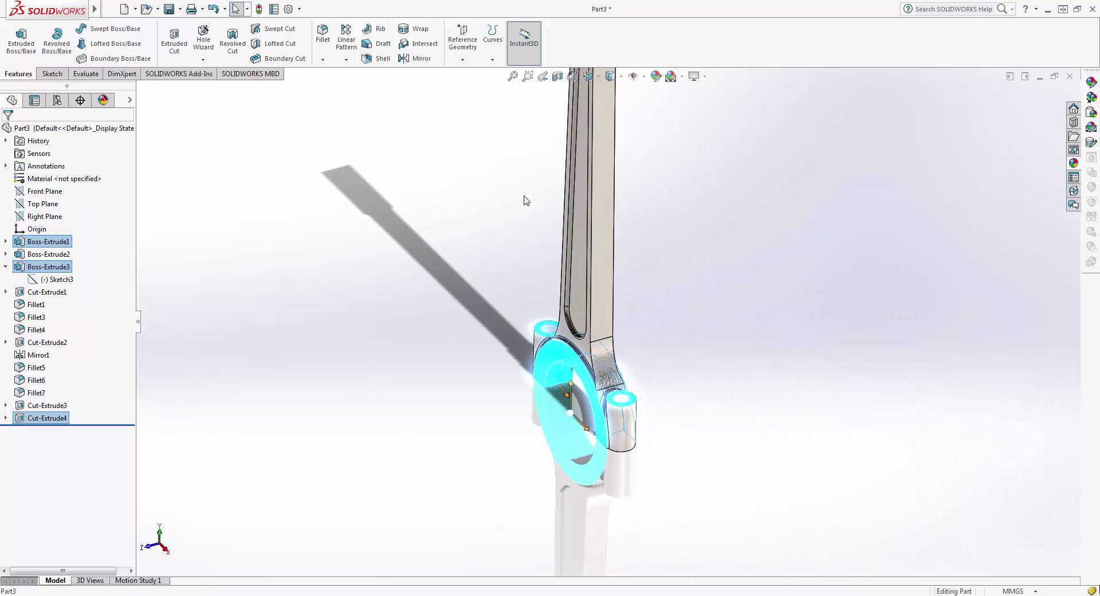
pyautogui.keyDown('ctrl'); pyautogui.moveTo(526, 200); pyautogui.dragTo(594, 281, button='middle'); pyautogui.keyUp('ctrl')
pyautogui.scroll(-3, 594, 280)
pyautogui.keyDown('ctrl'); pyautogui.click(594, 281); pyautogui.keyUp('ctrl')
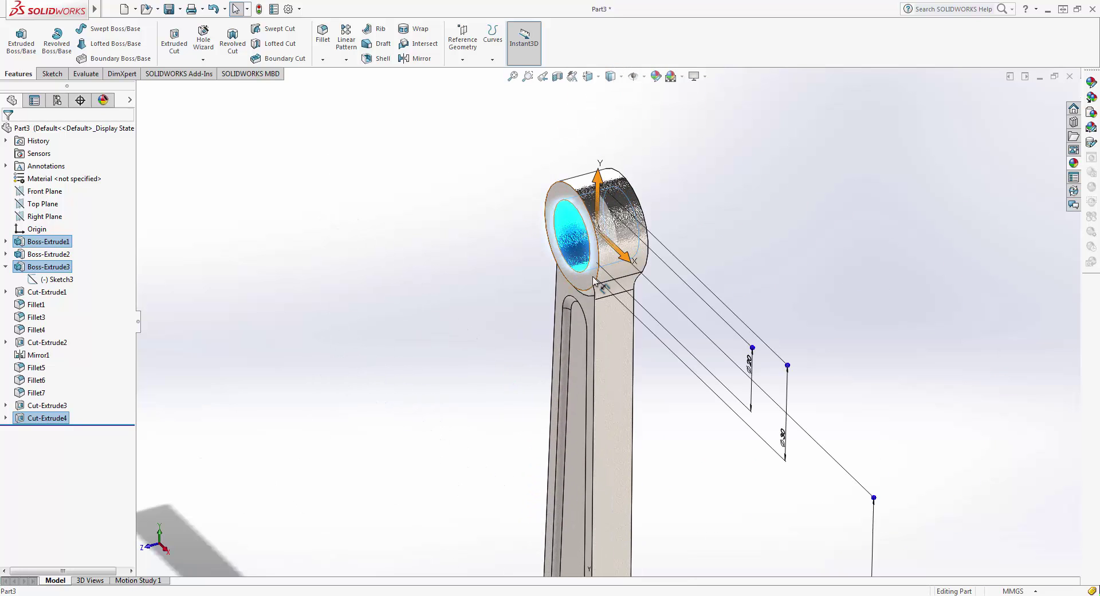
pyautogui.keyDown('ctrl'); pyautogui.click(591, 281); pyautogui.keyUp('ctrl')
pyautogui.moveTo(782, 365); pyautogui.dragTo(696, 368, button='middle')
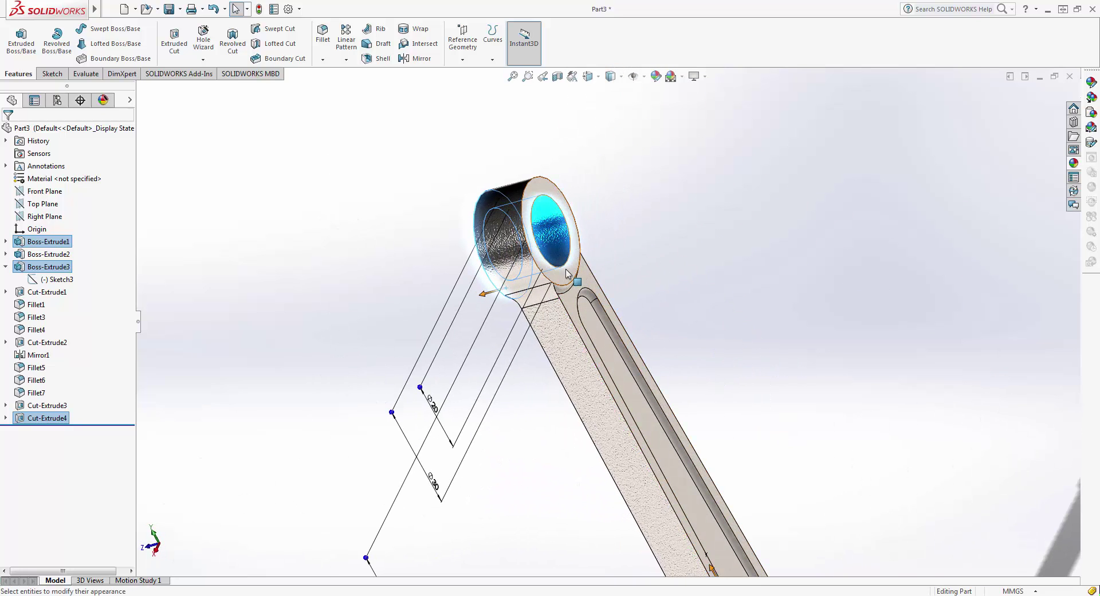
# - Apply the polished steel appearance to the small-end boss
pyautogui.click(1072, 165)
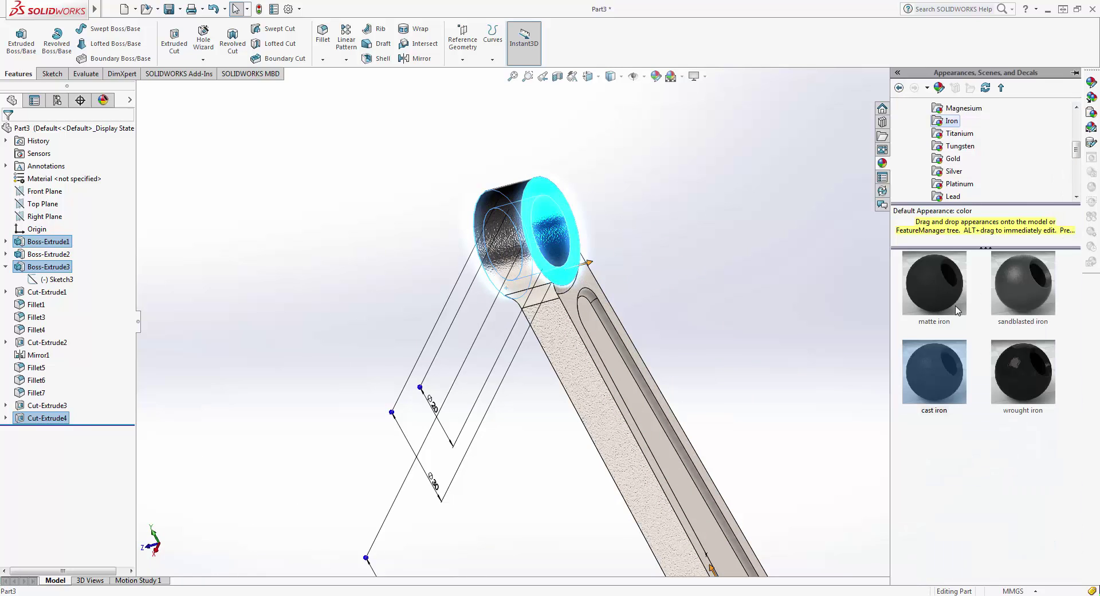
pyautogui.click(953, 149)
pyautogui.click(951, 121)
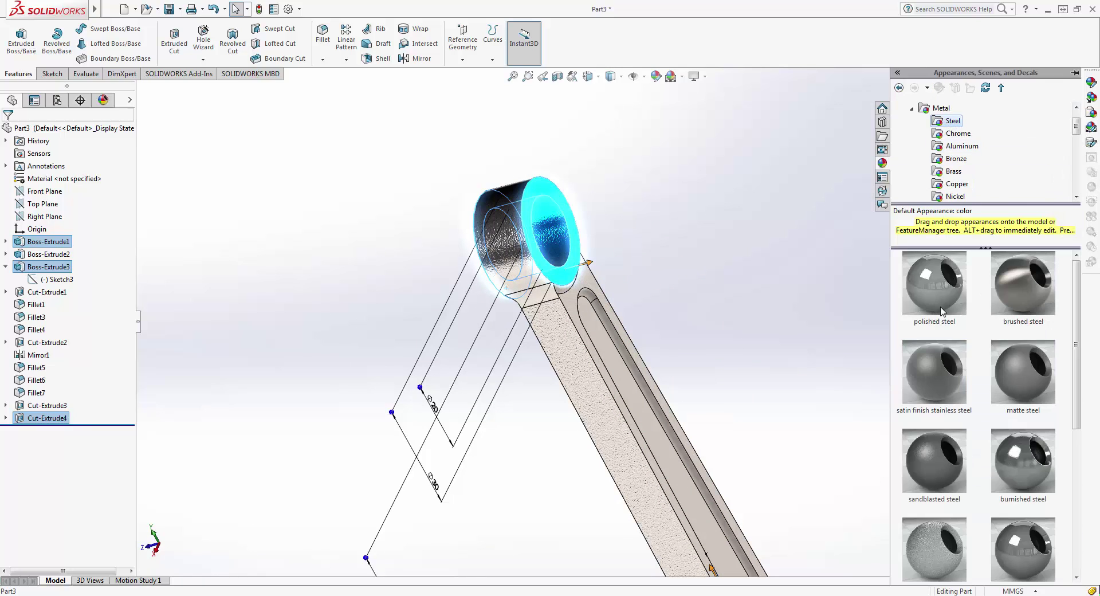
pyautogui.moveTo(941, 311); pyautogui.dragTo(523, 279)
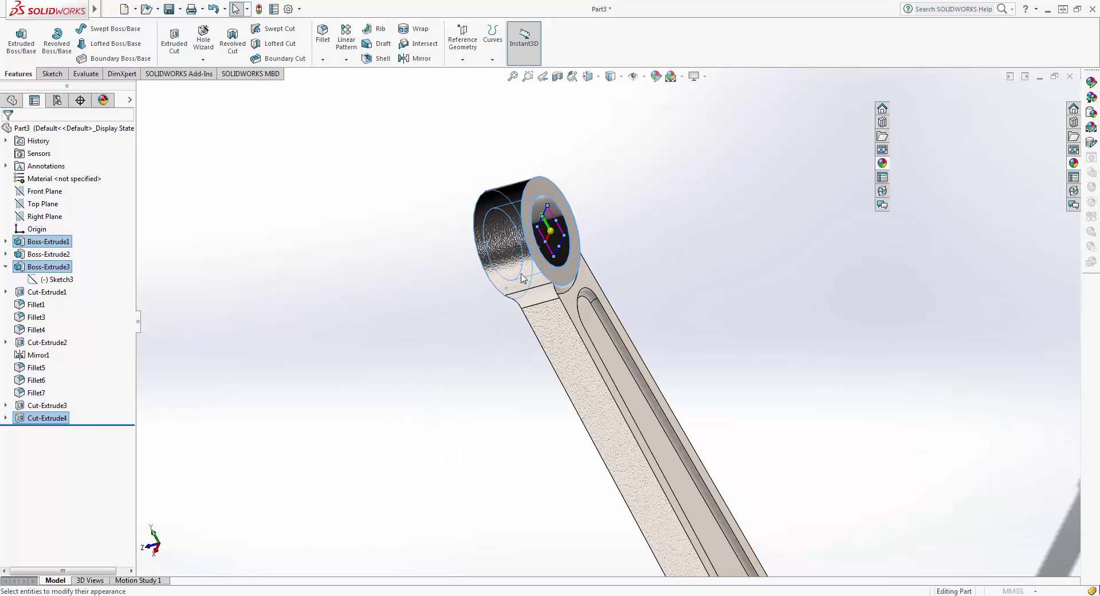
pyautogui.moveTo(420, 417)
pyautogui.mouseDown(button='middle')
pyautogui.moveTo(498, 380)
pyautogui.moveTo(558, 397)
pyautogui.moveTo(477, 291)
pyautogui.moveTo(525, 393)
pyautogui.mouseUp(button='middle')
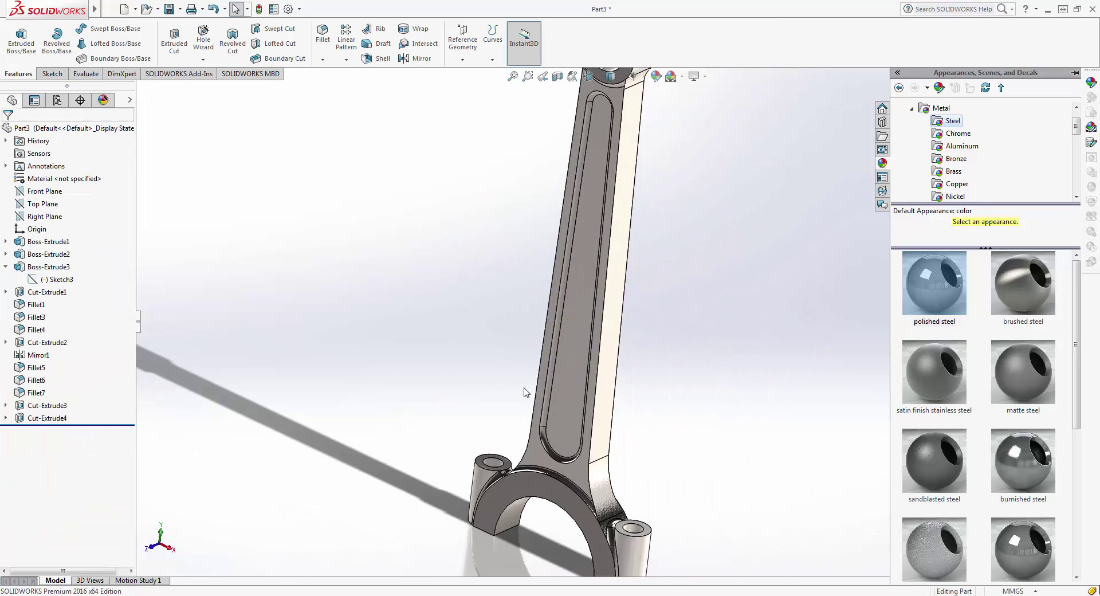
pyautogui.scroll(-3, 525, 393)
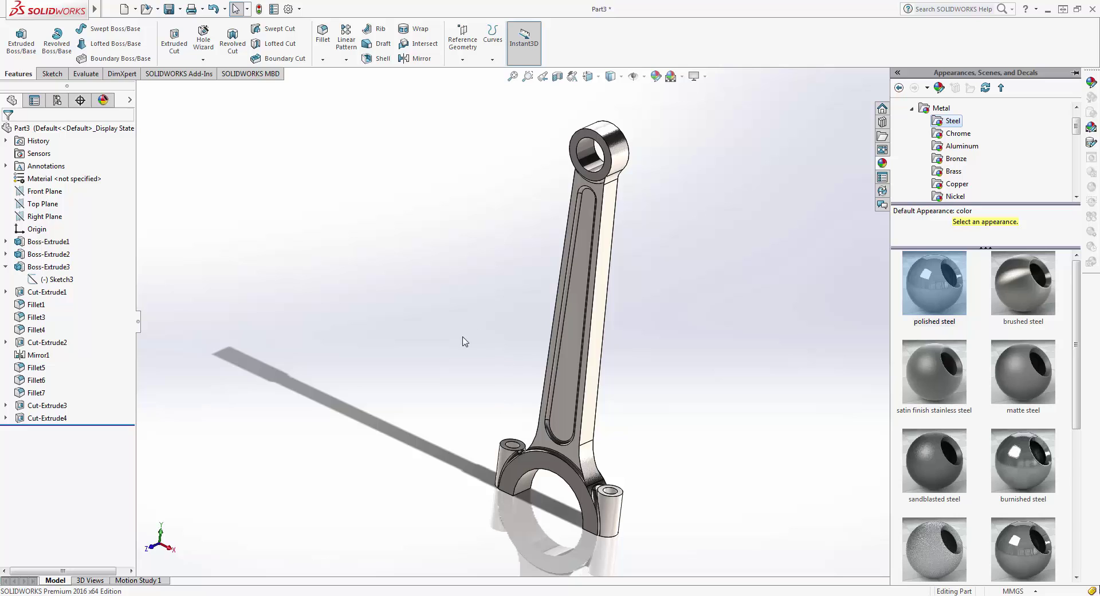
pyautogui.scroll(-1, 465, 342)
pyautogui.scroll(-1, 531, 404)
pyautogui.keyDown('ctrl'); pyautogui.moveTo(507, 339); pyautogui.dragTo(479, 358, button='middle'); pyautogui.keyUp('ctrl')
# - Apply polished steel to both boss top faces and confirm
pyautogui.click(703, 277)
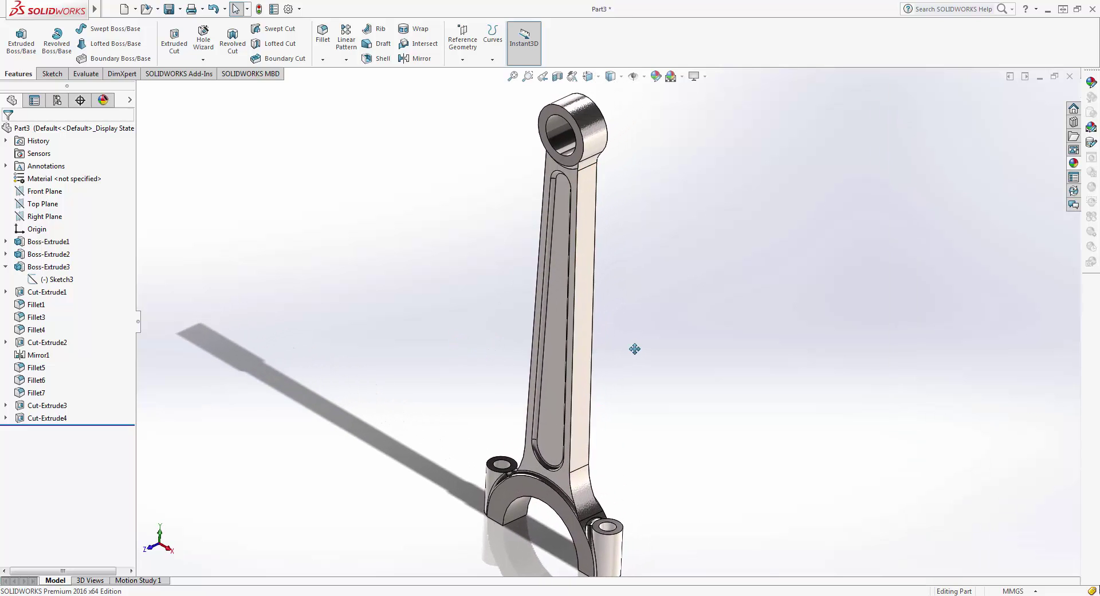
pyautogui.keyDown('ctrl'); pyautogui.moveTo(633, 348); pyautogui.dragTo(612, 388, button='middle'); pyautogui.keyUp('ctrl')
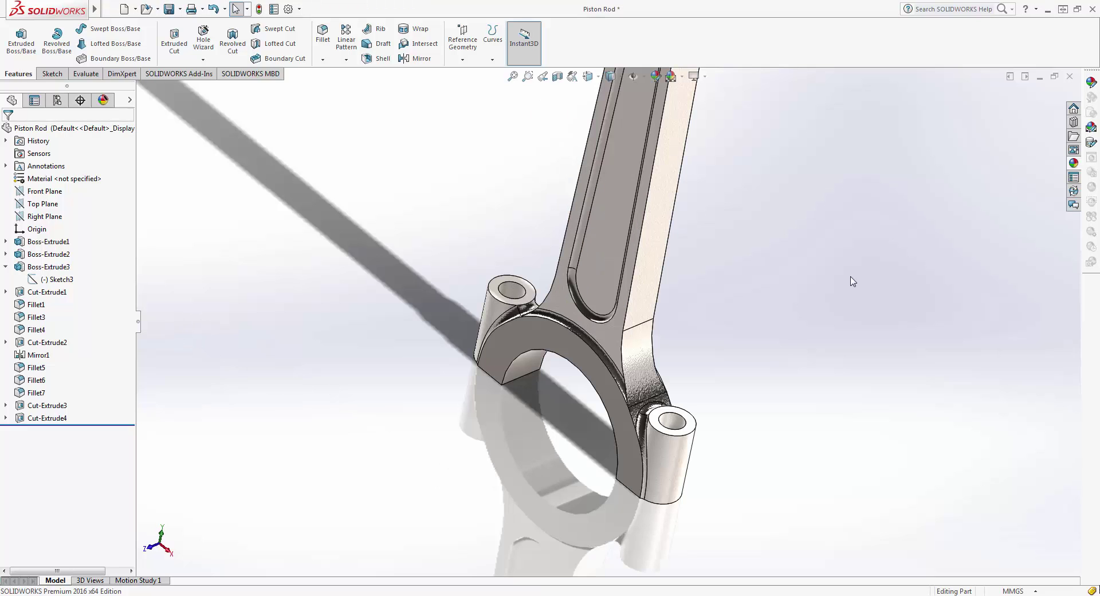
pyautogui.click(686, 434)
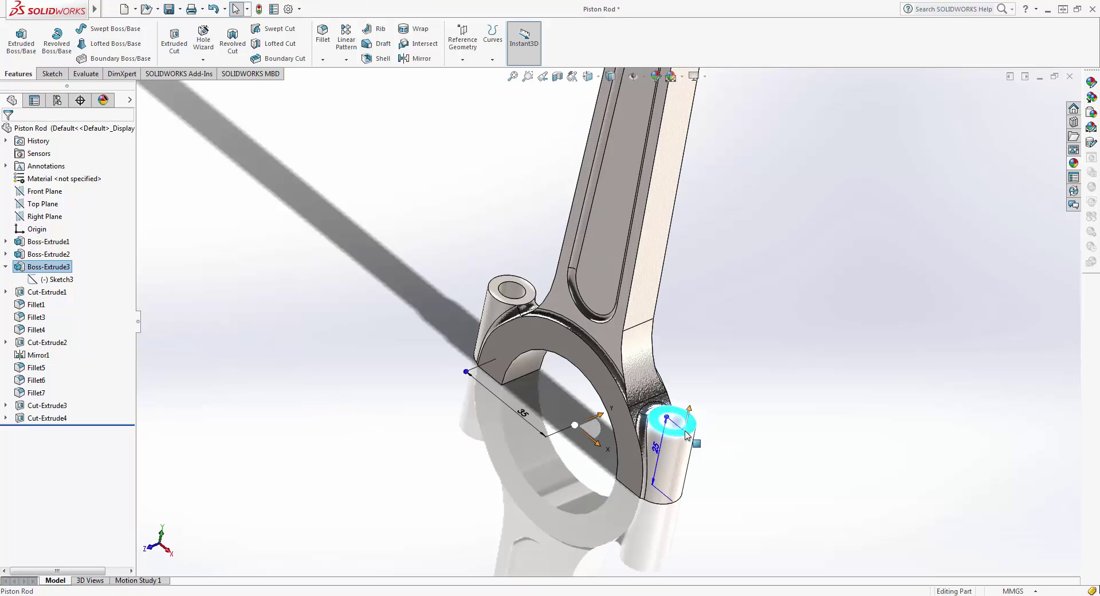
pyautogui.keyDown('ctrl'); pyautogui.click(527, 304); pyautogui.keyUp('ctrl')
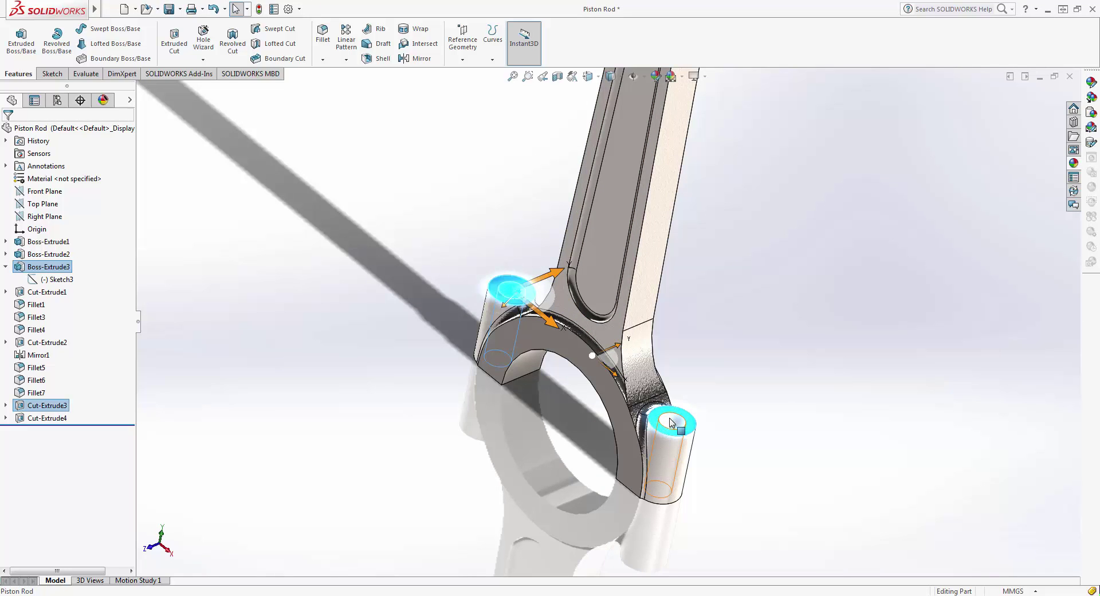
pyautogui.click(1074, 162)
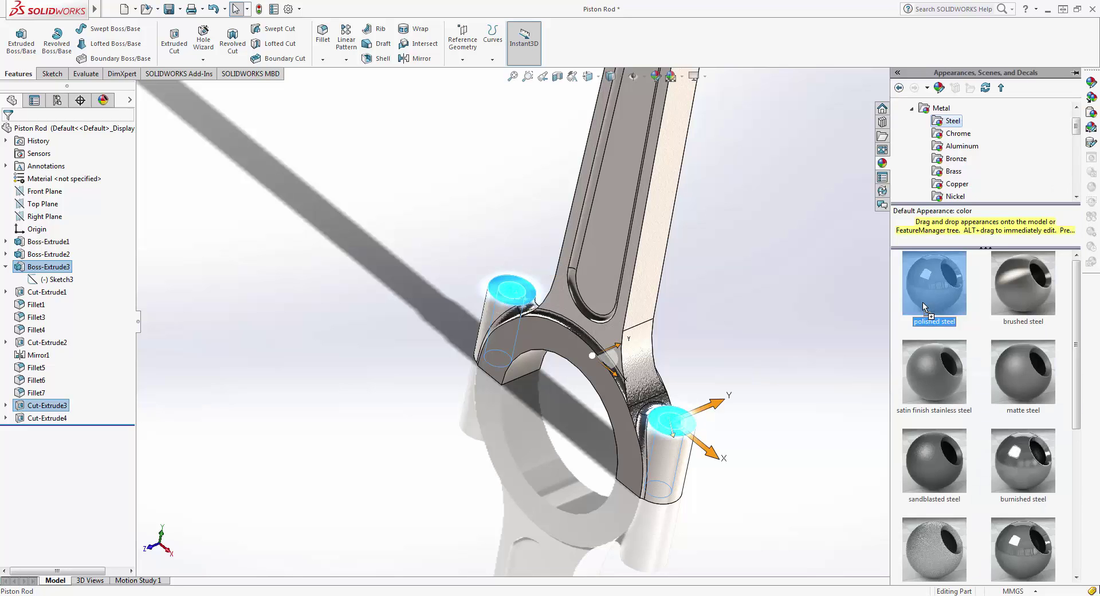
pyautogui.moveTo(929, 284); pyautogui.dragTo(674, 437)
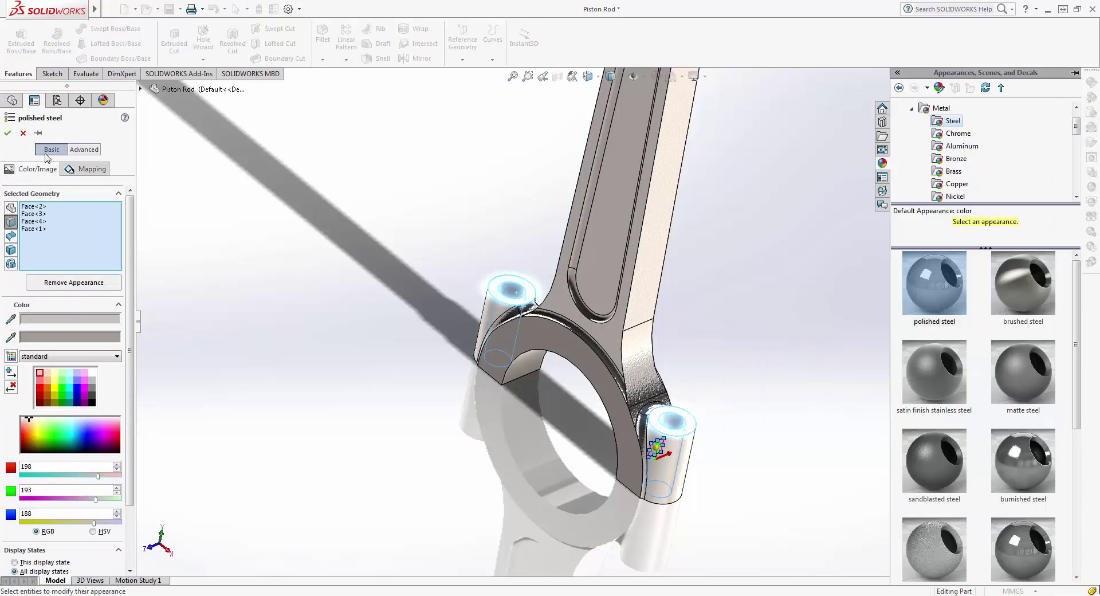
pyautogui.click(7, 133)
# - Select the four long edges of the connecting rod's shaft
pyautogui.moveTo(491, 197); pyautogui.dragTo(544, 340, button='middle')
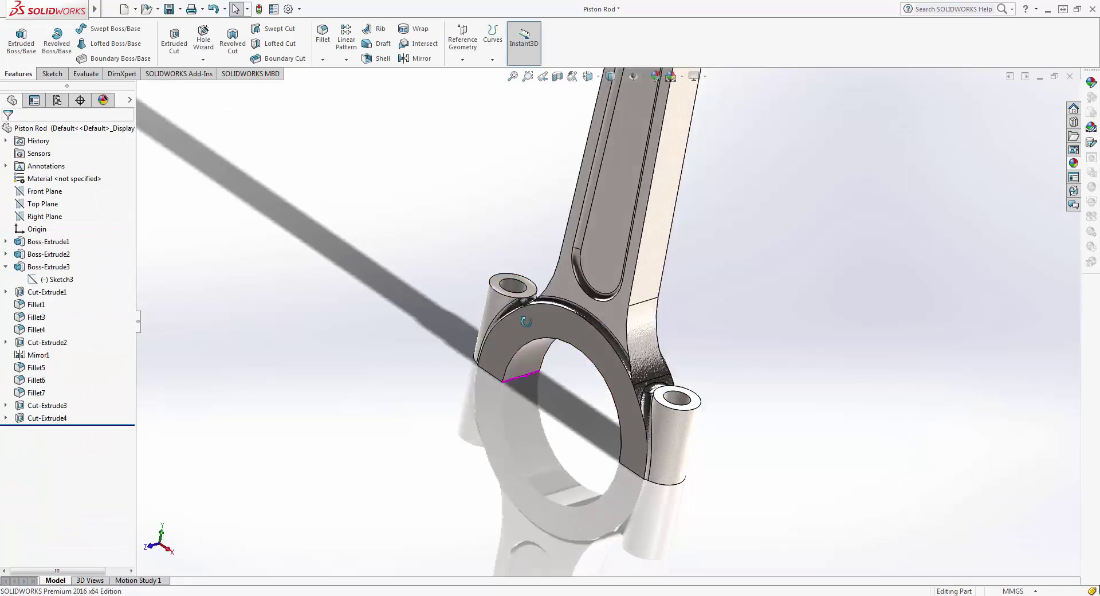
pyautogui.scroll(-3, 542, 338)
pyautogui.moveTo(523, 298); pyautogui.dragTo(672, 151, button='middle')
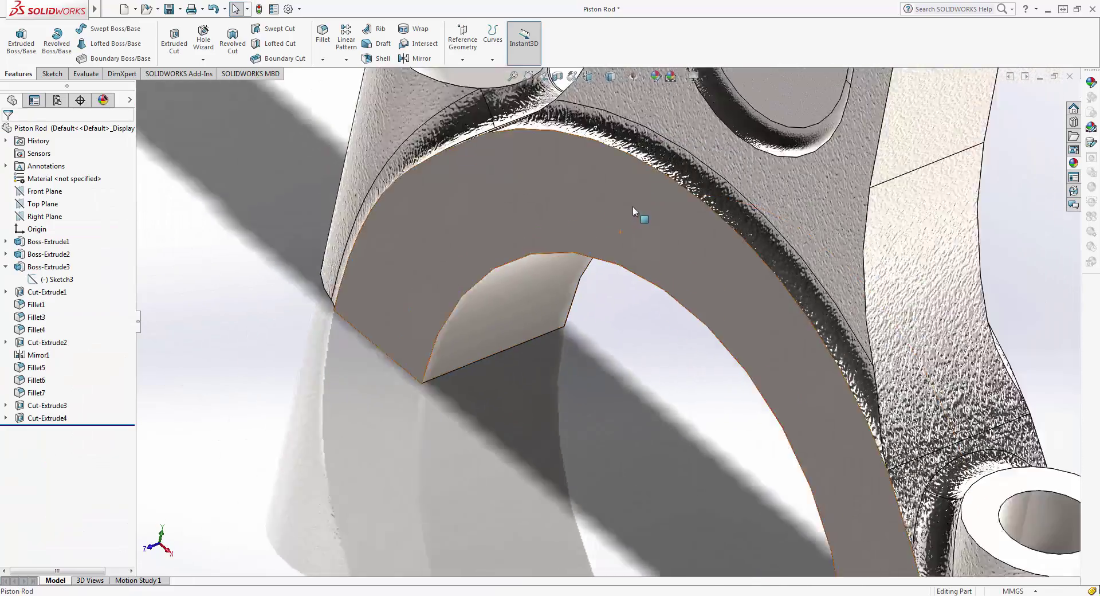
pyautogui.scroll(6, 673, 155)
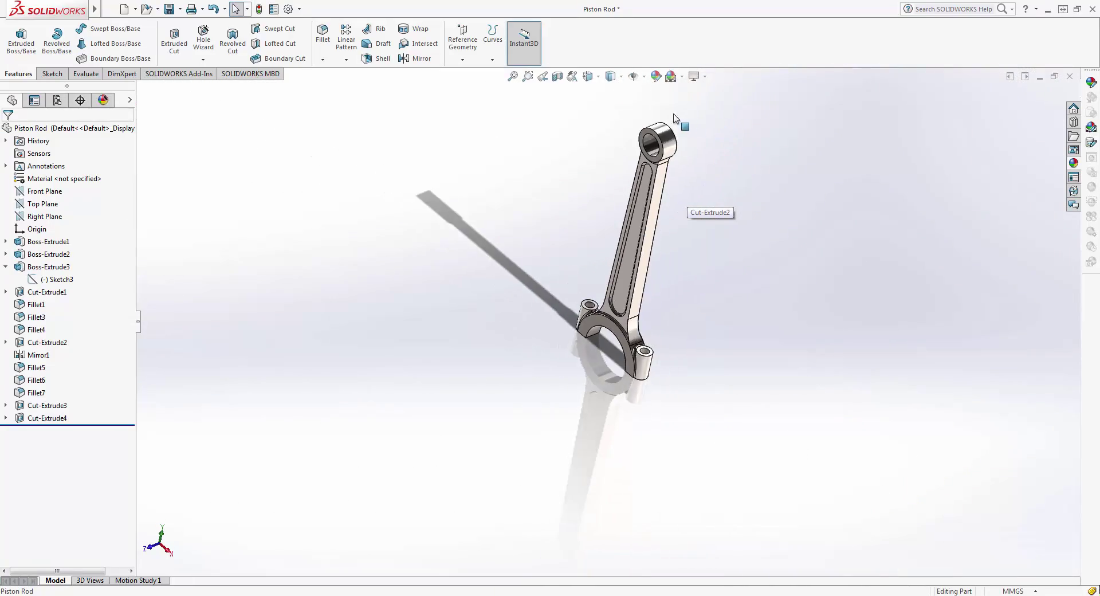
pyautogui.scroll(-3, 581, 298)
pyautogui.moveTo(581, 298); pyautogui.dragTo(704, 263, button='middle')
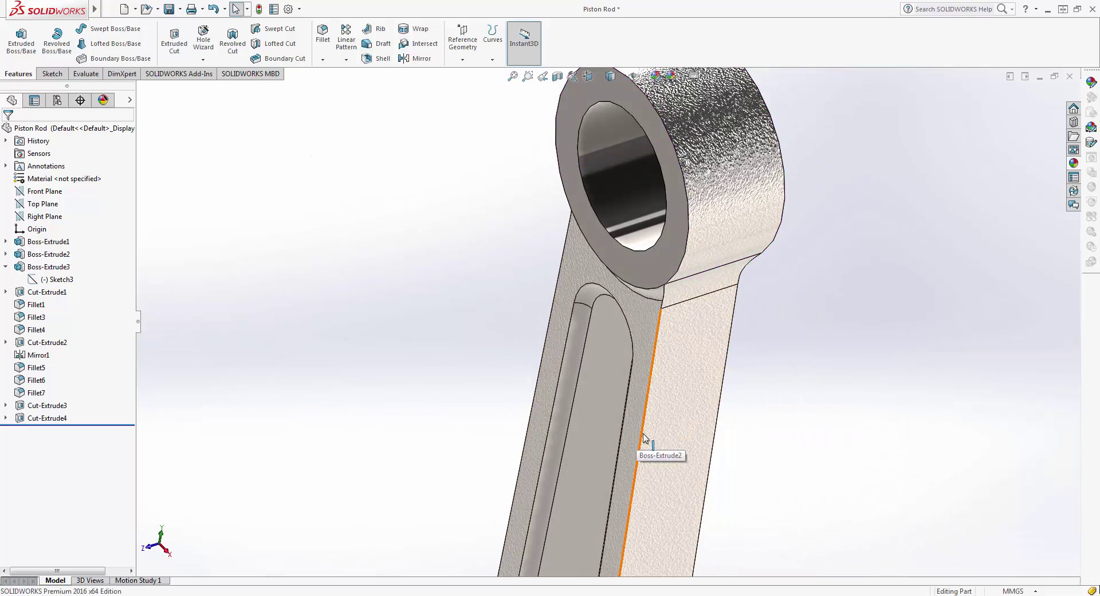
pyautogui.click(641, 437)
pyautogui.click(641, 437)
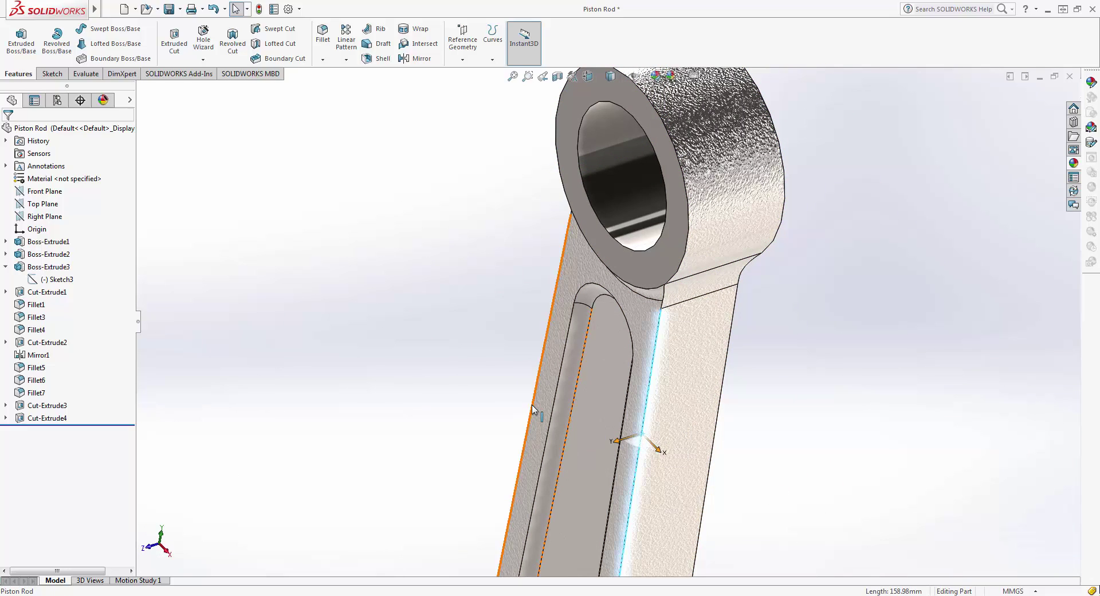
pyautogui.keyDown('ctrl'); pyautogui.click(532, 408); pyautogui.keyUp('ctrl')
pyautogui.moveTo(773, 404)
pyautogui.mouseDown(button='middle')
pyautogui.moveTo(778, 420)
pyautogui.moveTo(683, 432)
pyautogui.moveTo(716, 338)
pyautogui.moveTo(565, 410)
pyautogui.moveTo(663, 399)
pyautogui.moveTo(442, 283)
pyautogui.moveTo(563, 338)
pyautogui.mouseUp(button='middle')
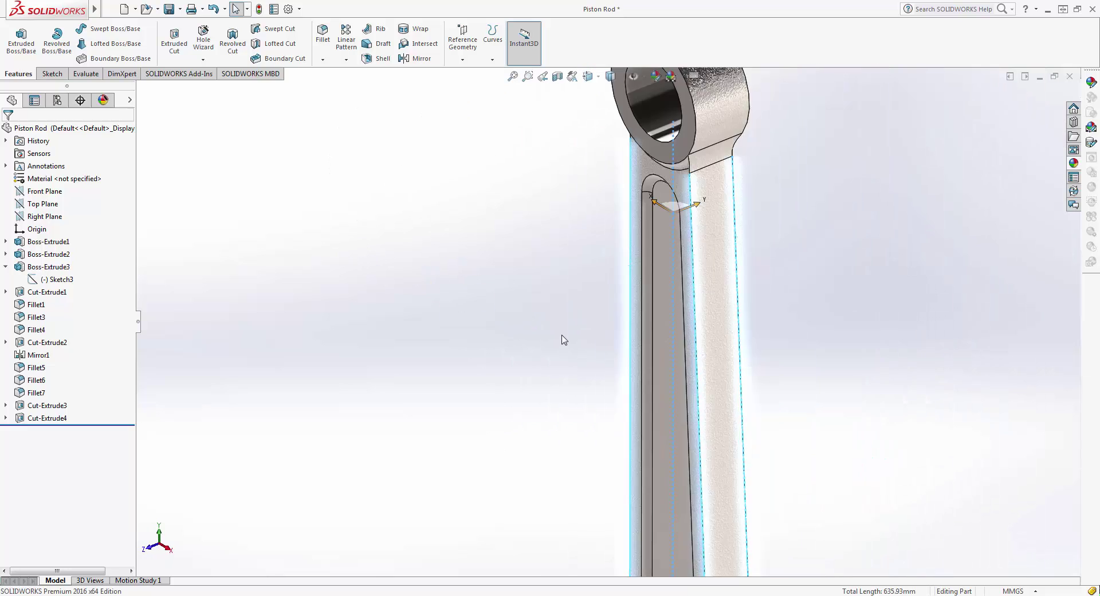
pyautogui.scroll(3, 563, 340)
pyautogui.scroll(1, 374, 138)
# - Apply a 2 mm fillet to the selected shaft edges
pyautogui.click(322, 37)
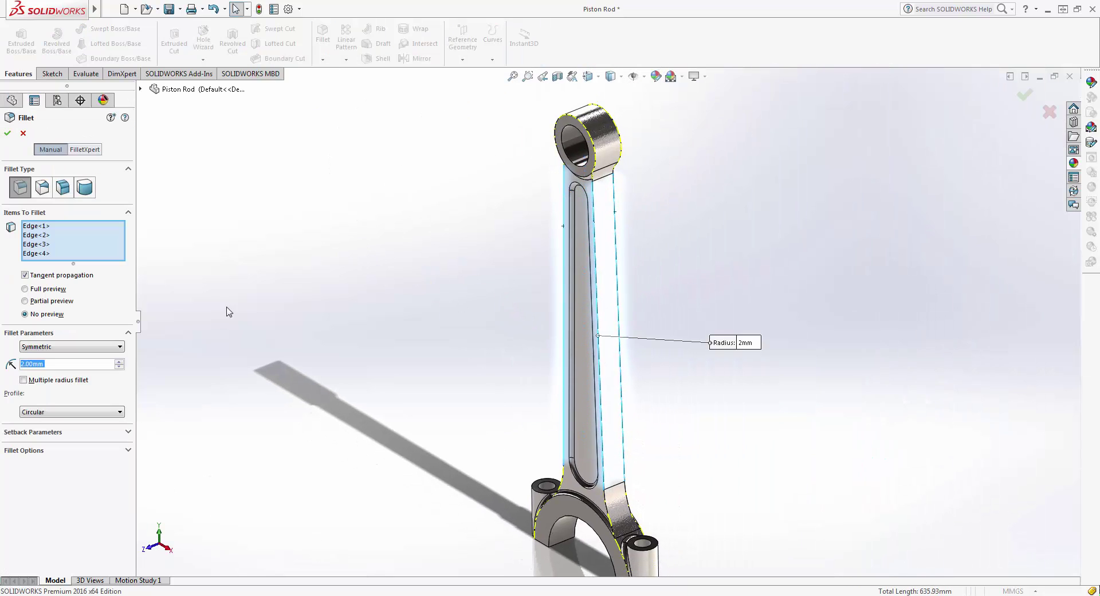
pyautogui.write('2')
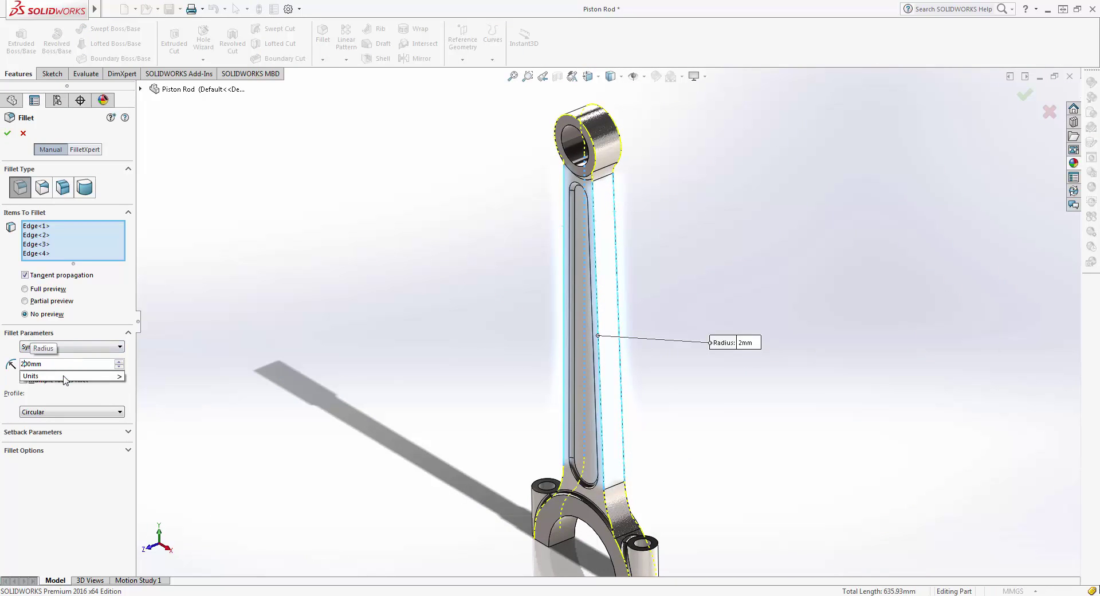
pyautogui.click(8, 133)
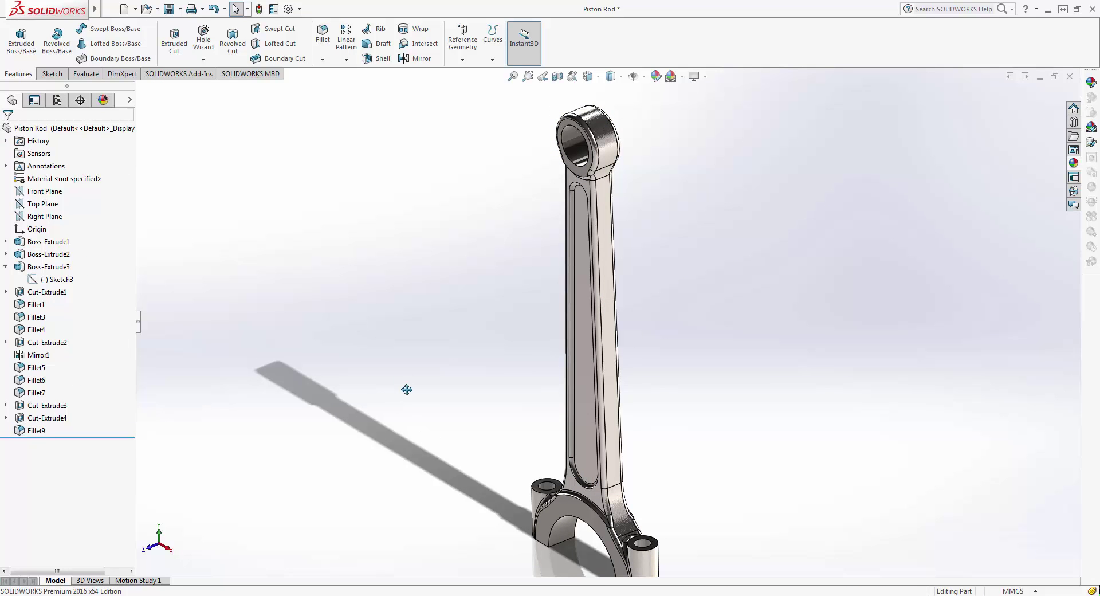
# - Fit and shade the rod without edges, then save the Piston Rod part
pyautogui.press('f')
pyautogui.moveTo(514, 345); pyautogui.dragTo(542, 248, button='middle')
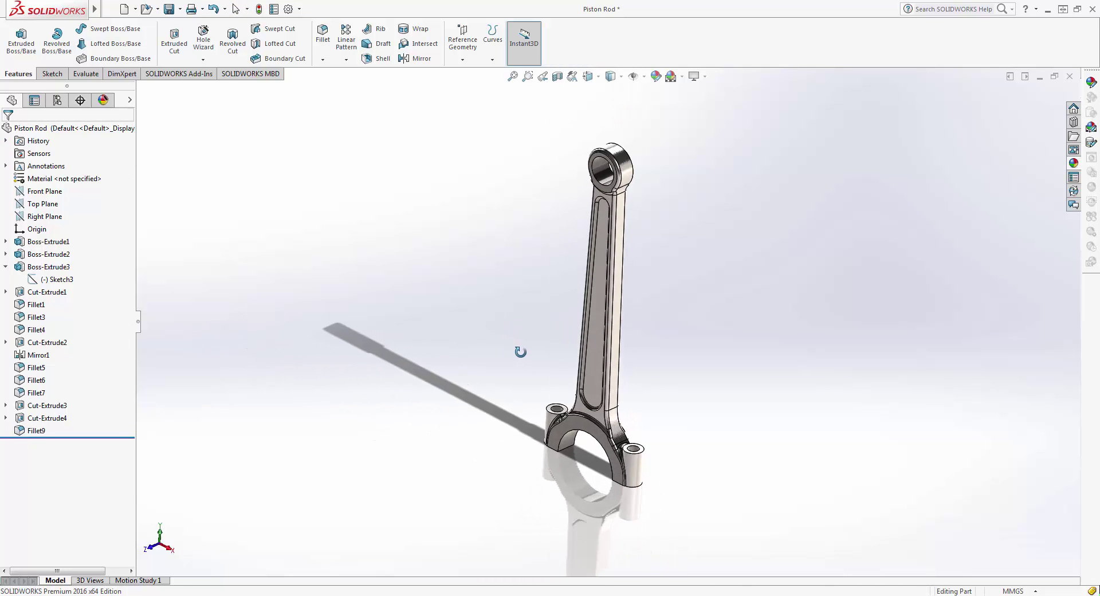
pyautogui.click(612, 109)
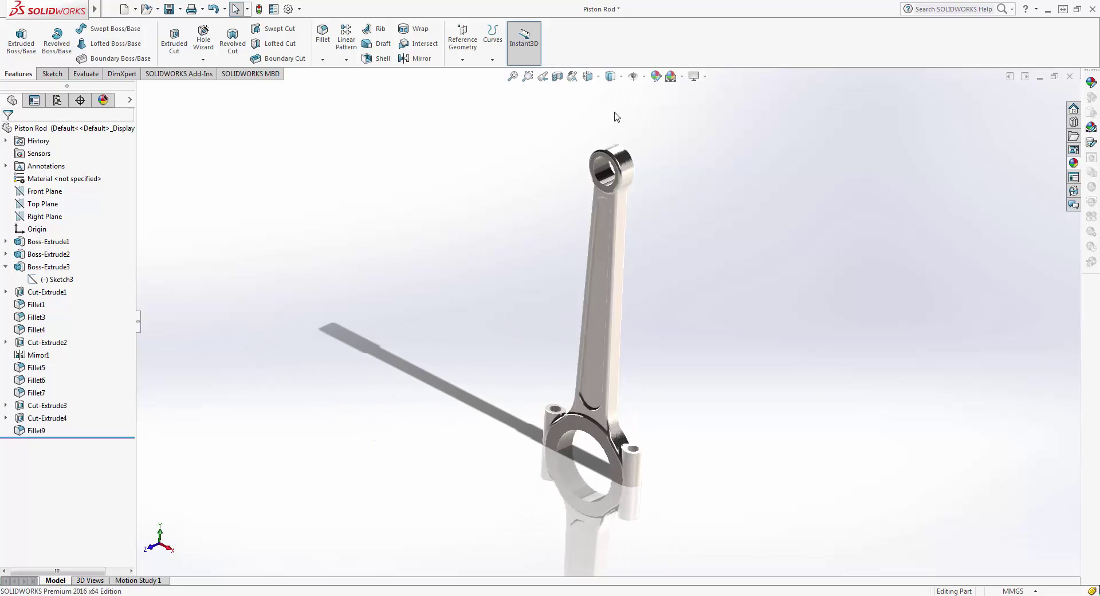
pyautogui.scroll(-2, 673, 265)
pyautogui.scroll(-2, 673, 265)
pyautogui.moveTo(594, 342)
pyautogui.keyDown('ctrl'); pyautogui.mouseDown(button='middle')
pyautogui.moveTo(645, 256)
pyautogui.moveTo(628, 258)
pyautogui.moveTo(609, 294)
pyautogui.moveTo(608, 311)
pyautogui.moveTo(633, 307)
pyautogui.mouseUp(button='middle'); pyautogui.keyUp('ctrl')
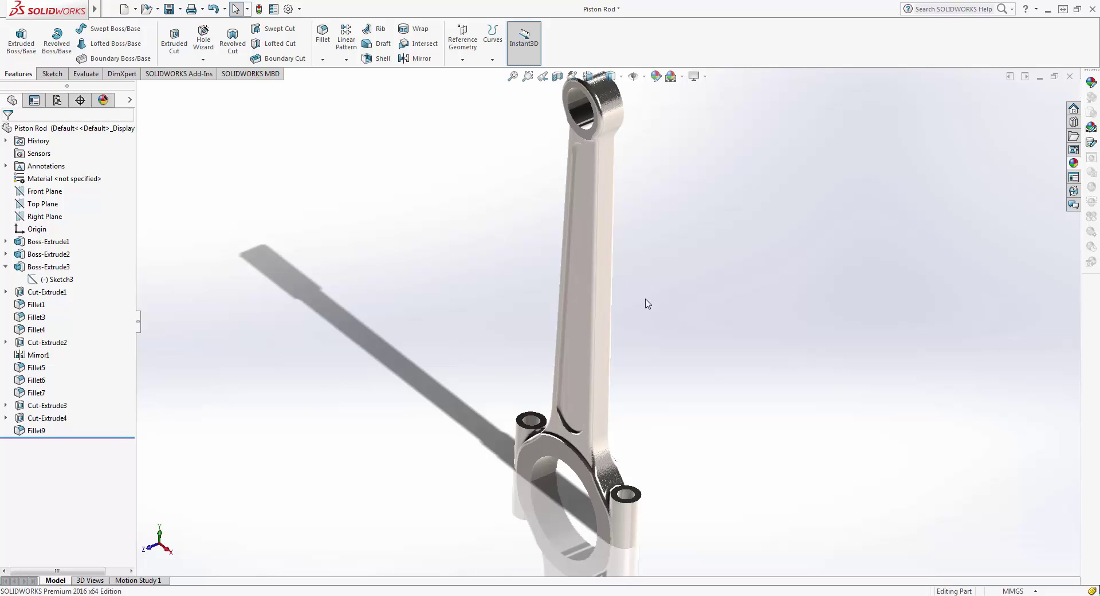
pyautogui.hotkey('ctrl', 's')
# - Bring up the New Document dialog offering Part, Assembly or Drawing
pyautogui.moveTo(776, 275)
pyautogui.mouseDown(button='middle')
pyautogui.moveTo(806, 233)
pyautogui.moveTo(756, 195)
pyautogui.moveTo(693, 219)
pyautogui.moveTo(663, 249)
pyautogui.moveTo(673, 304)
pyautogui.moveTo(739, 174)
pyautogui.moveTo(559, 319)
pyautogui.moveTo(577, 365)
pyautogui.mouseUp(button='middle')
pyautogui.moveTo(688, 188); pyautogui.dragTo(683, 205, button='middle')
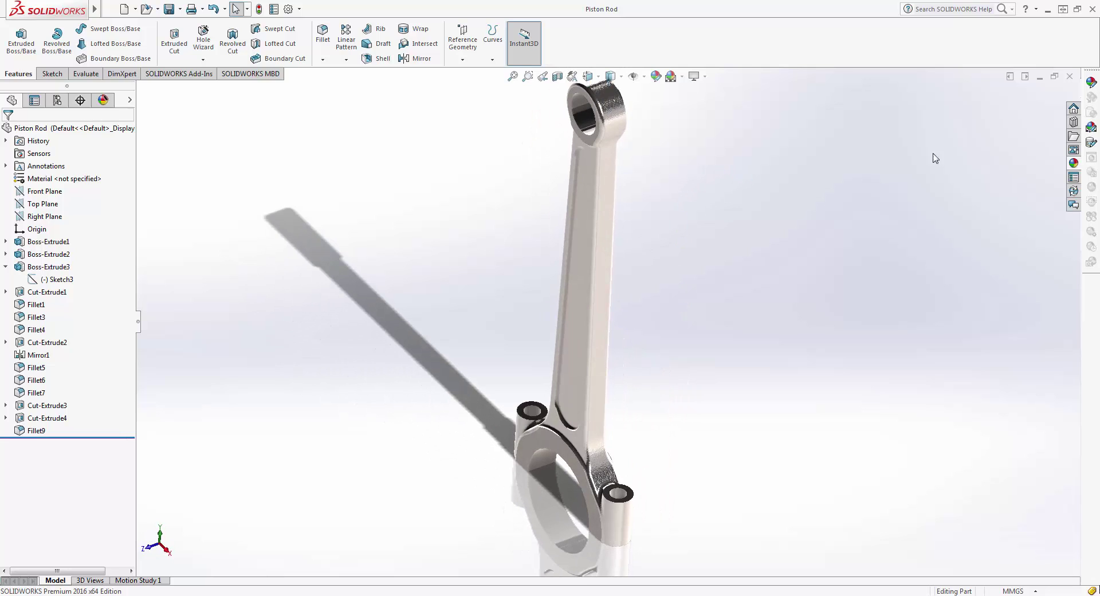
pyautogui.click(125, 9)
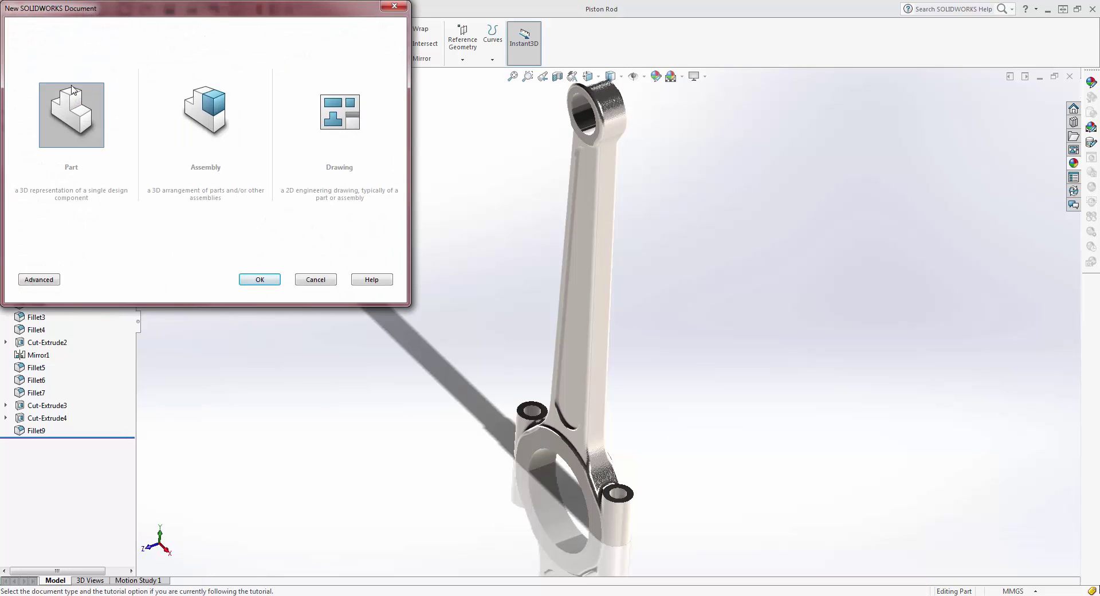
# - Start a new part and draw two concentric circles at the origin on the Front Plane
pyautogui.click(259, 279)
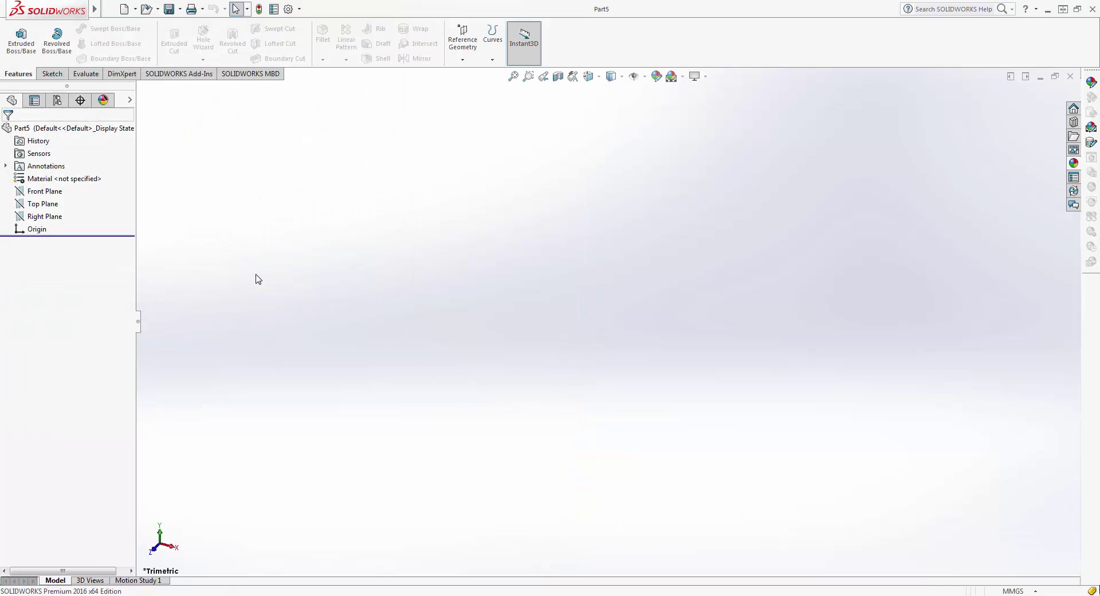
pyautogui.click(47, 190)
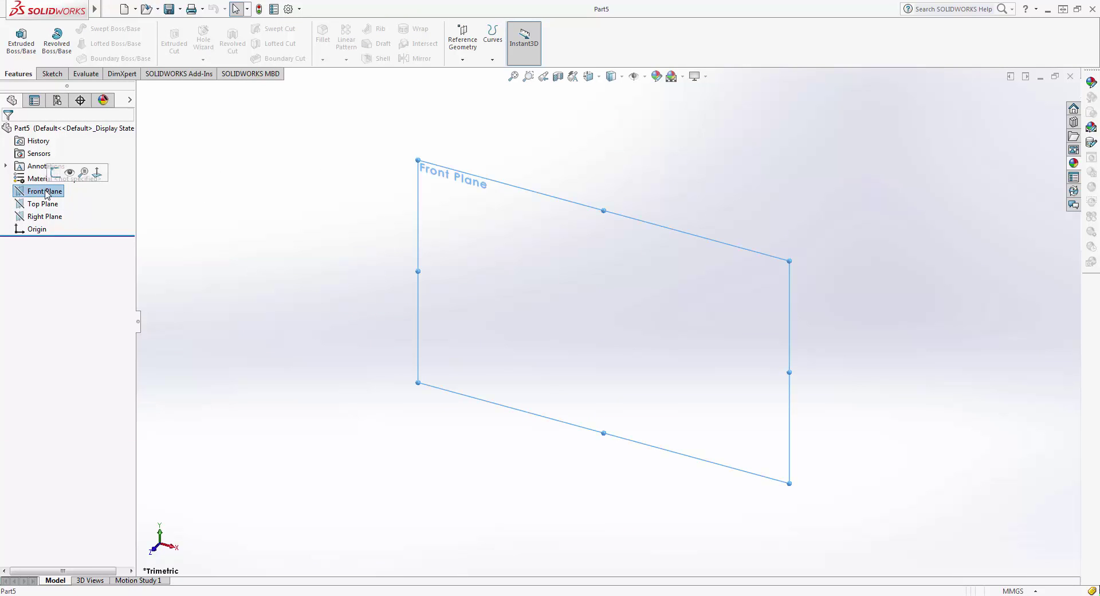
pyautogui.click(56, 172)
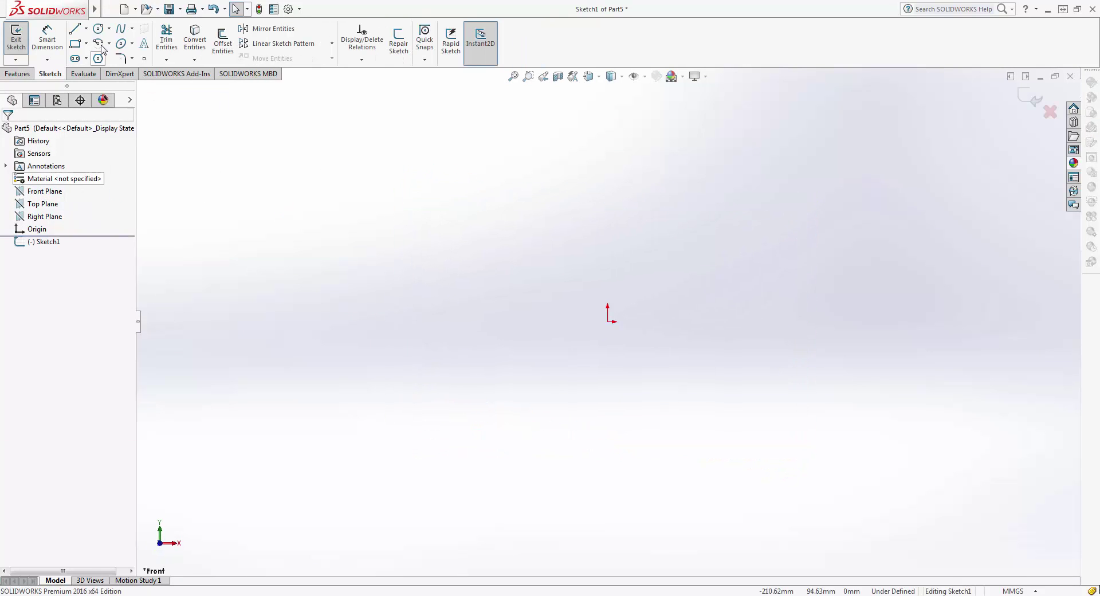
pyautogui.click(98, 29)
pyautogui.click(607, 321)
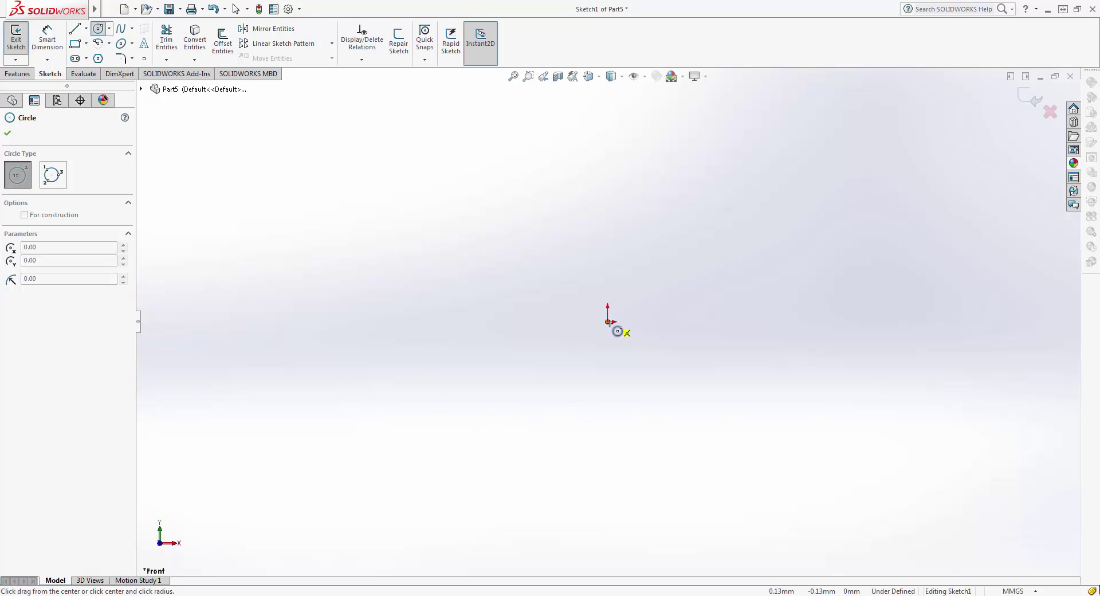
pyautogui.click(641, 355)
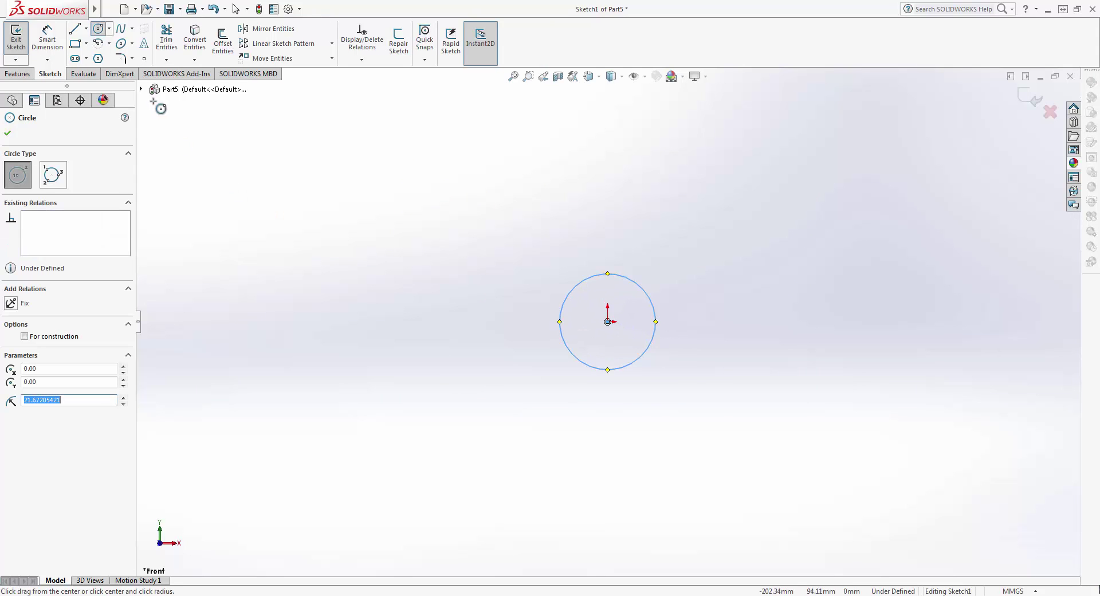
pyautogui.click(607, 321)
pyautogui.click(664, 381)
pyautogui.press('Escape')
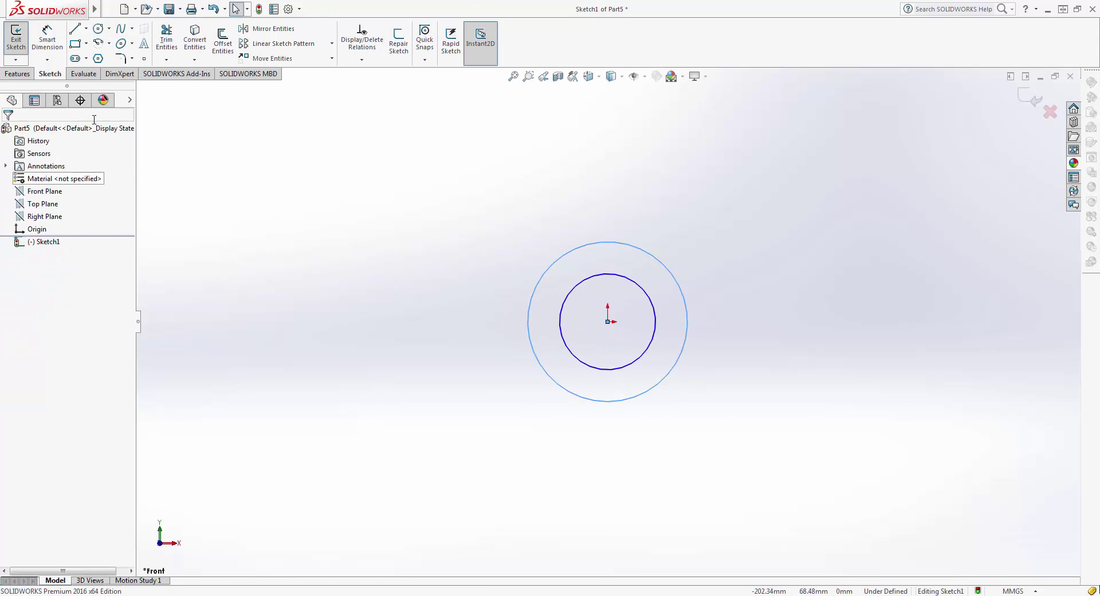
# - Dimension the circles to 70 mm outer and 50 mm inner diameter
pyautogui.click(47, 37)
pyautogui.click(530, 298)
pyautogui.click(476, 387)
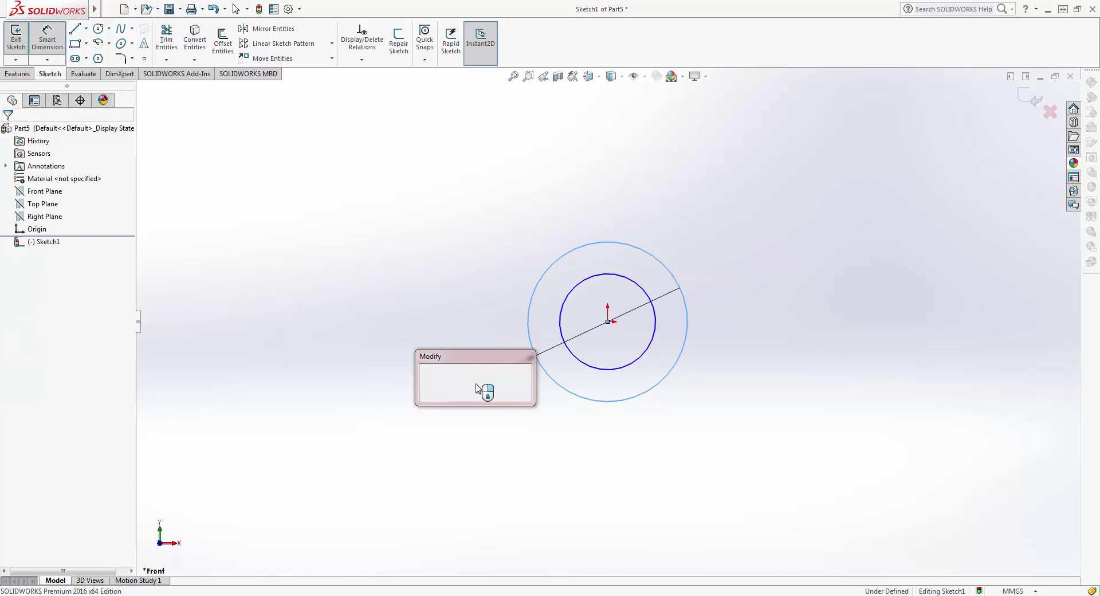
pyautogui.write('70')
pyautogui.press('Return')
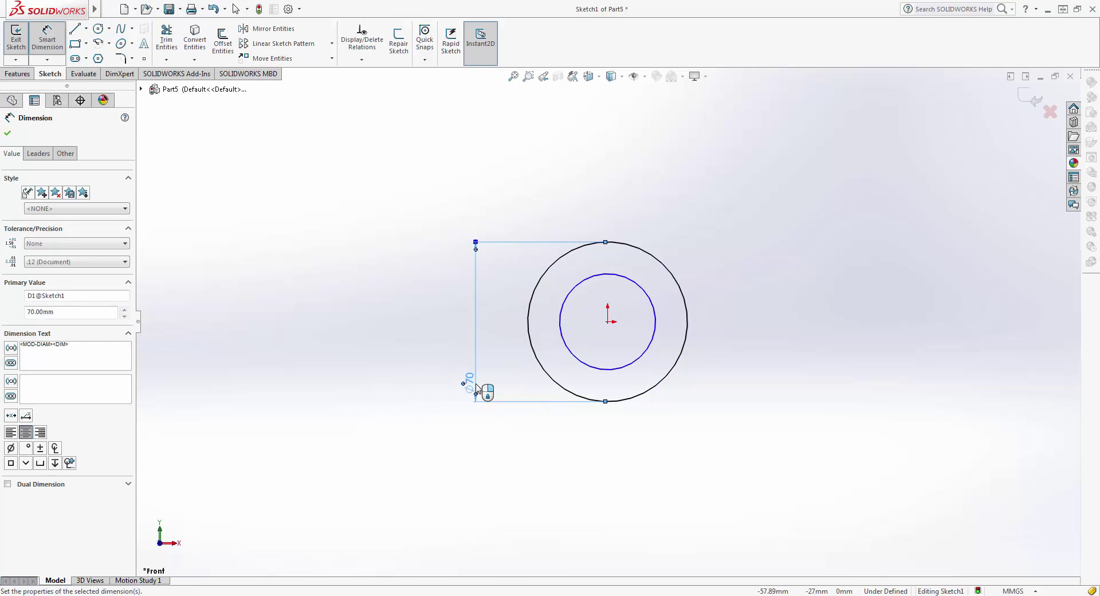
pyautogui.click(563, 349)
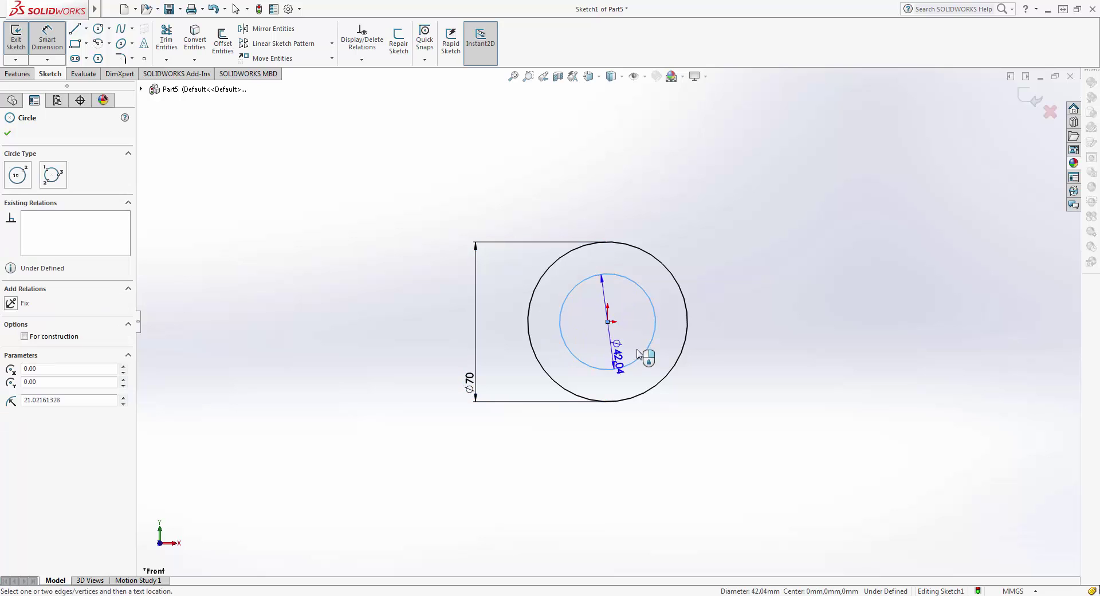
pyautogui.click(748, 327)
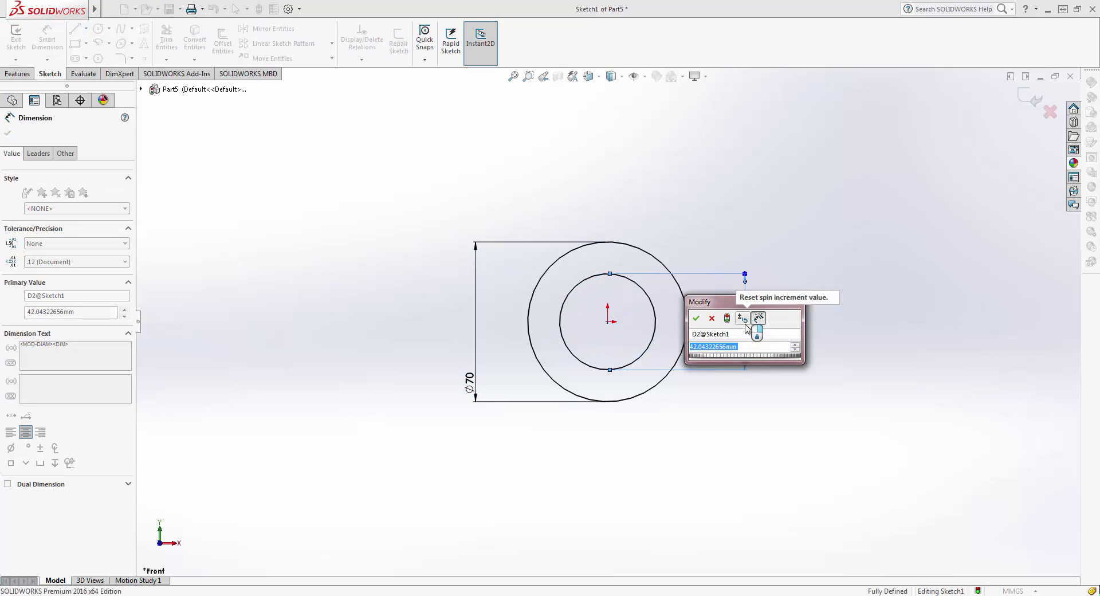
pyautogui.write('4')
pyautogui.press('BackSpace')
pyautogui.press('BackSpace')
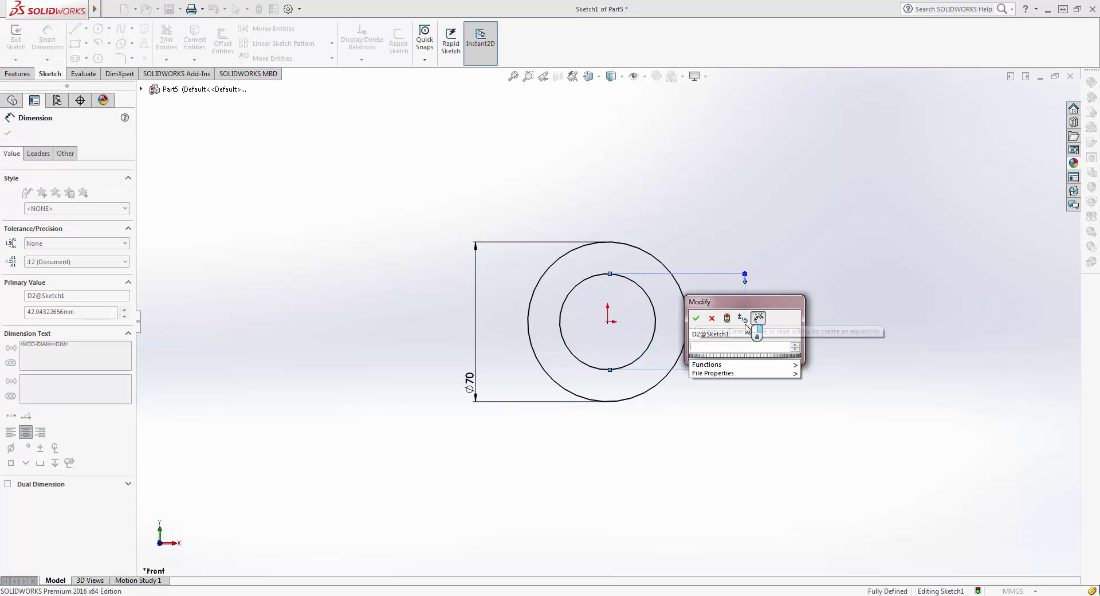
pyautogui.write('50')
pyautogui.press('Return')
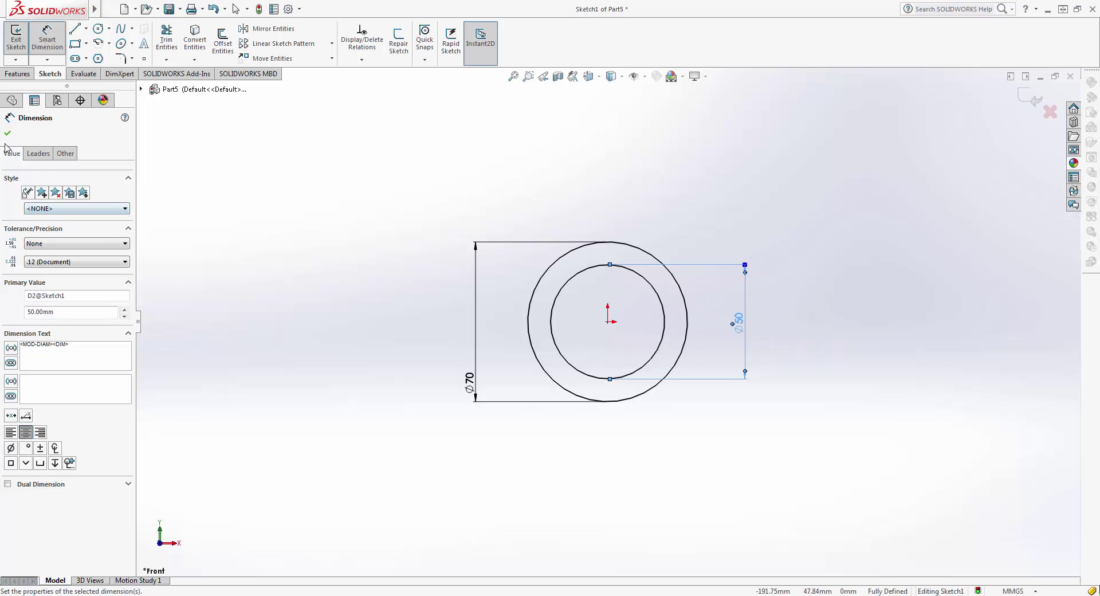
pyautogui.click(7, 133)
# - Draw a horizontal centre line and trim away the upper half, leaving a half ring
pyautogui.click(74, 29)
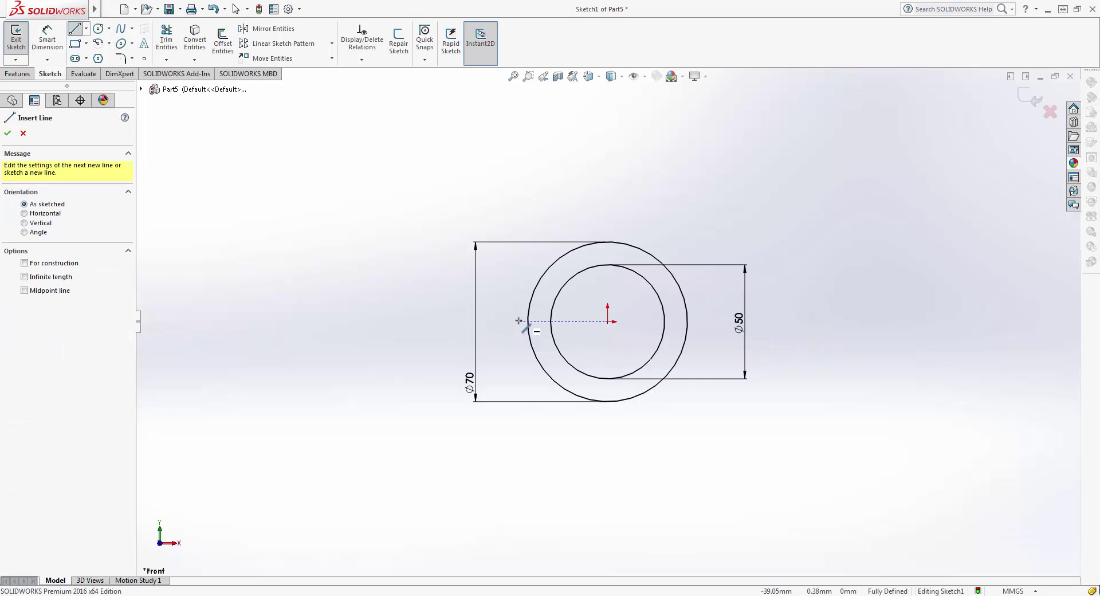
pyautogui.moveTo(518, 322); pyautogui.dragTo(735, 322)
pyautogui.press('Escape')
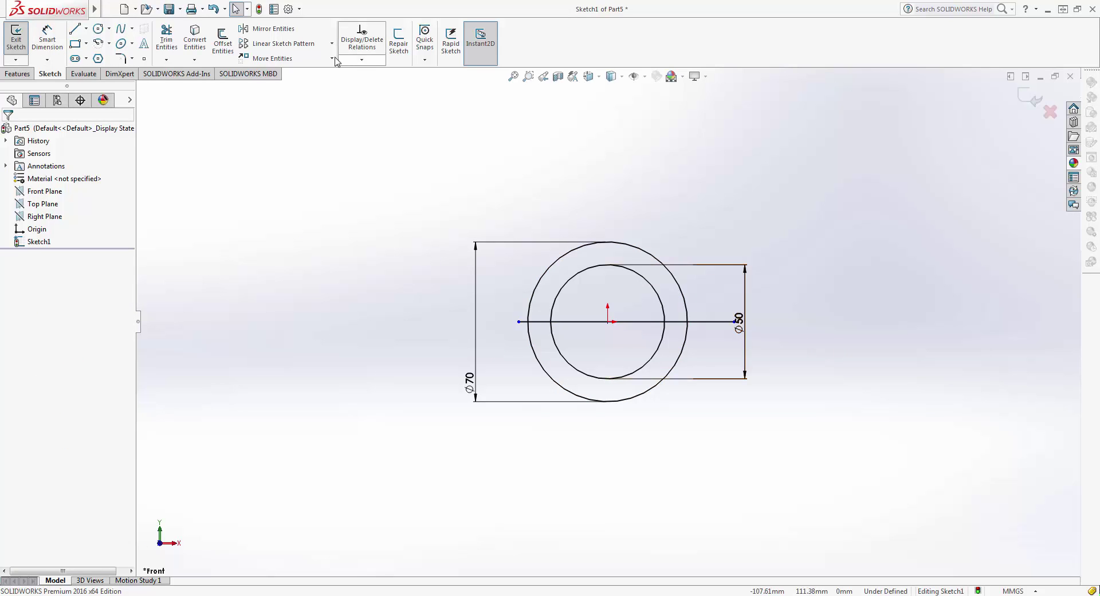
pyautogui.click(166, 37)
pyautogui.click(523, 322)
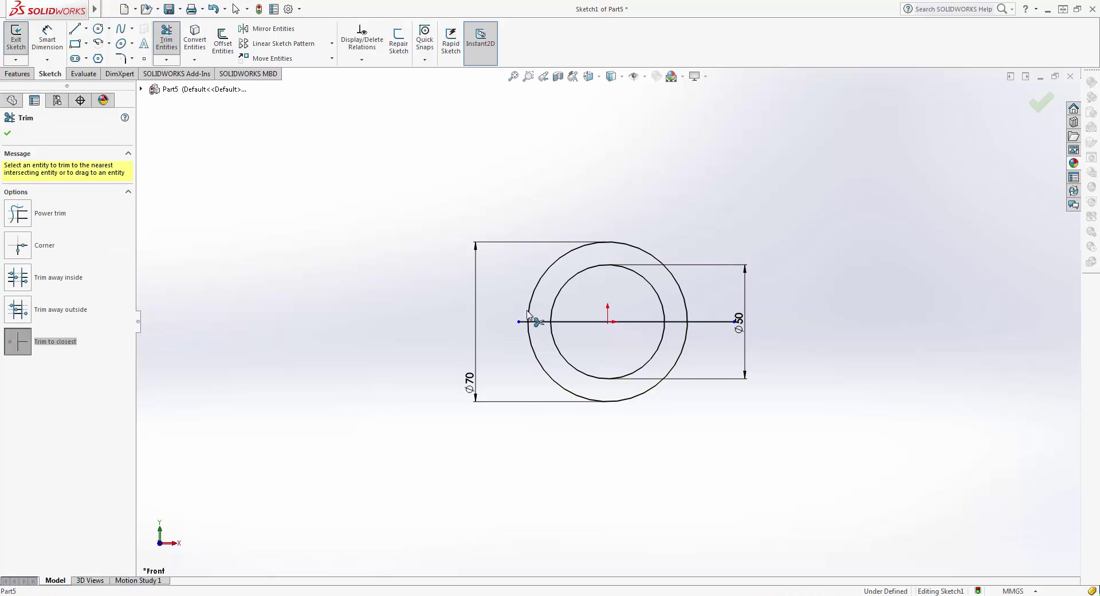
pyautogui.click(530, 310)
pyautogui.click(554, 309)
pyautogui.click(590, 321)
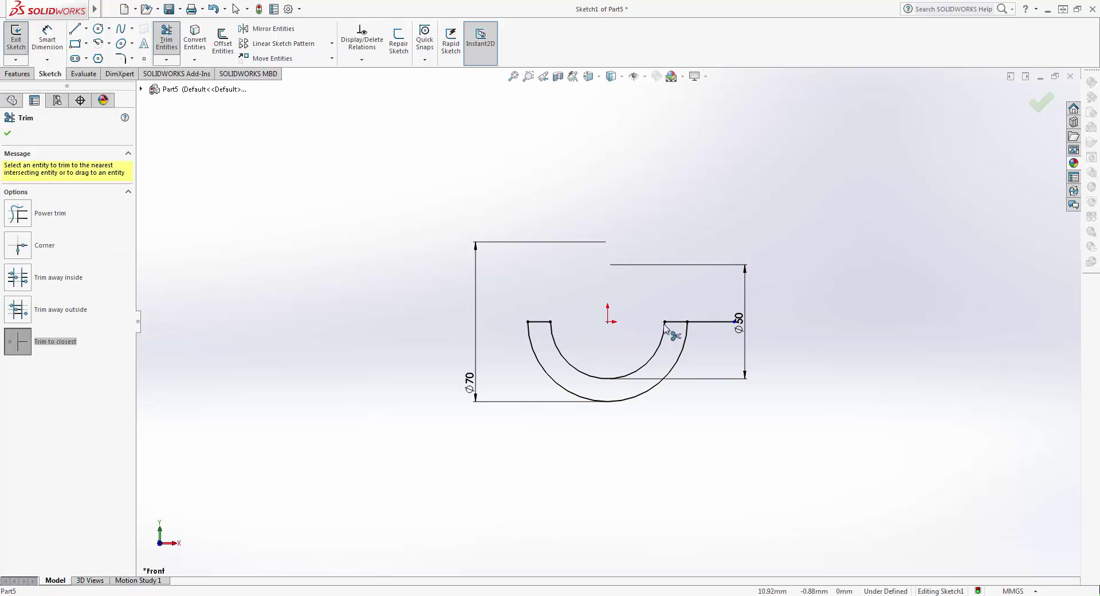
pyautogui.click(716, 321)
pyautogui.press('Escape')
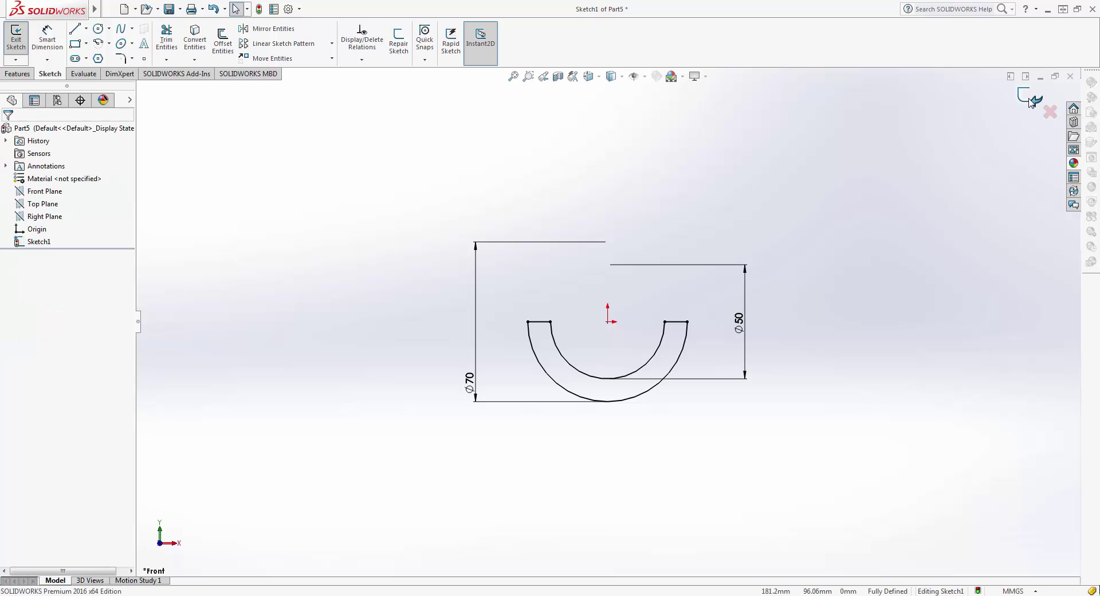
pyautogui.click(1029, 97)
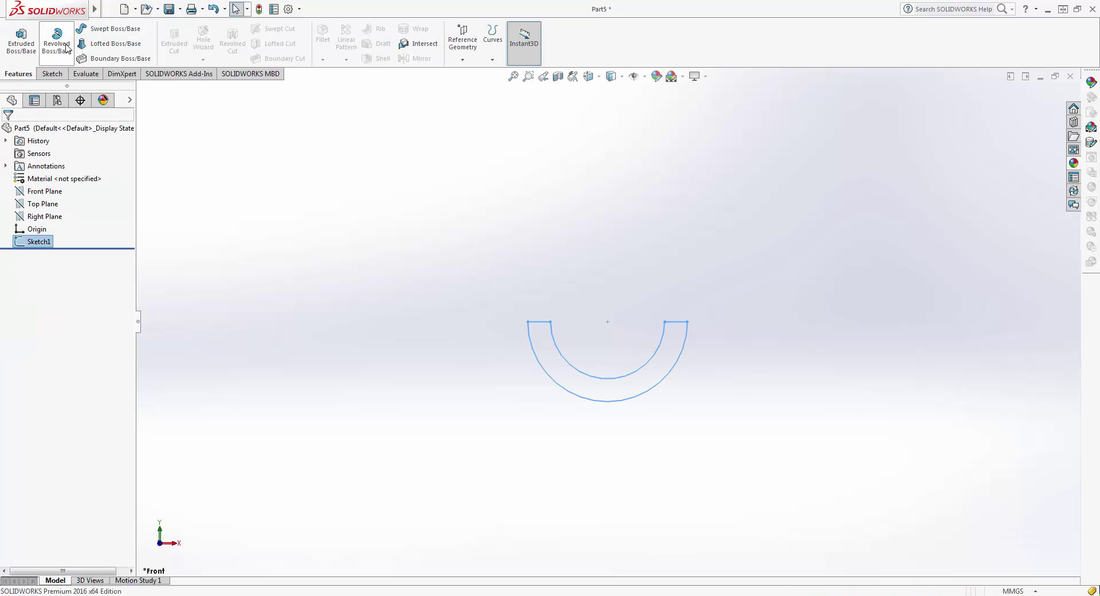
# - Extrude the half ring Blind 7.5 mm in both directions for a 15 mm thick cap
pyautogui.click(21, 40)
pyautogui.click(35, 202)
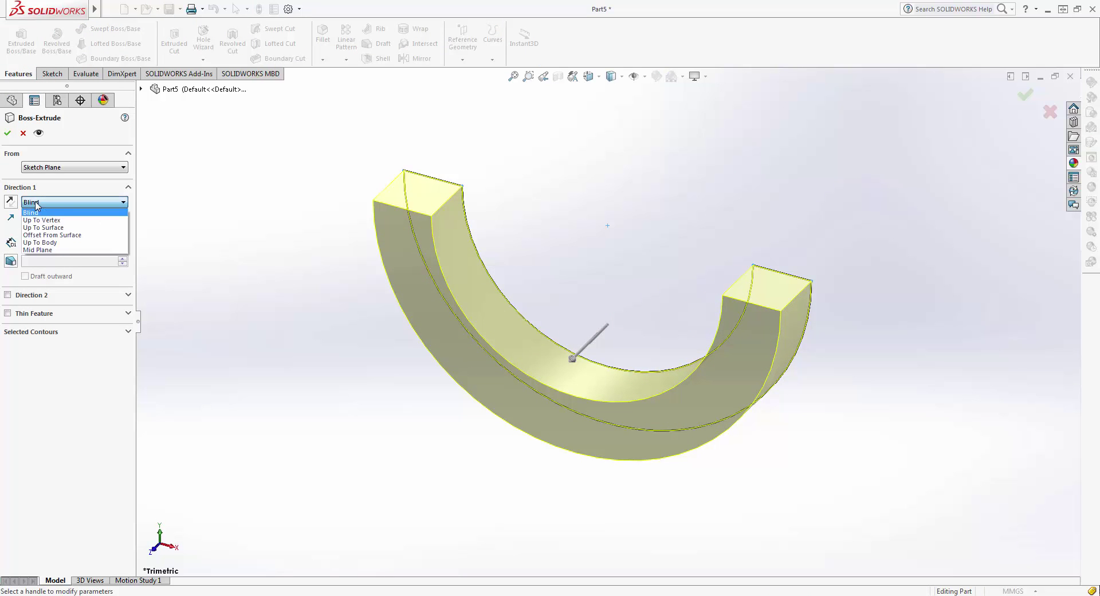
pyautogui.click(36, 204)
pyautogui.click(38, 294)
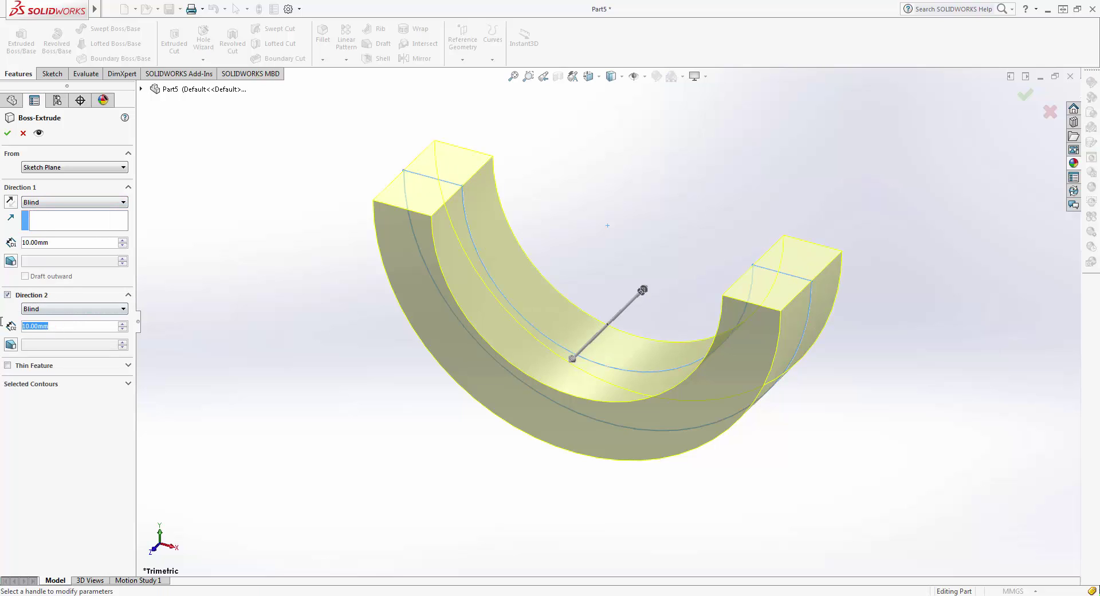
pyautogui.write('7.')
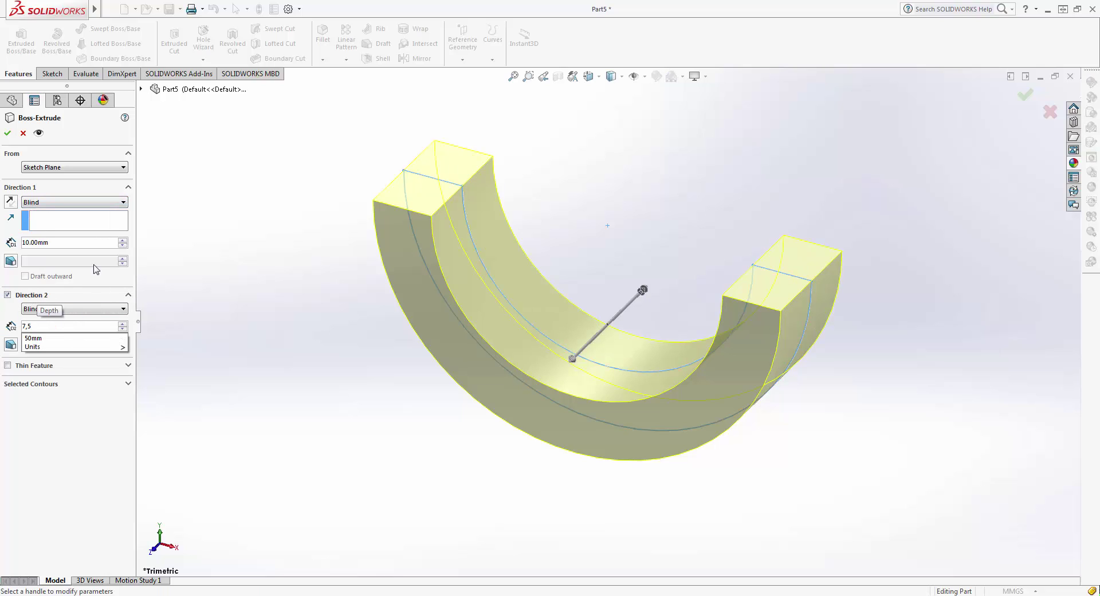
pyautogui.press('Return')
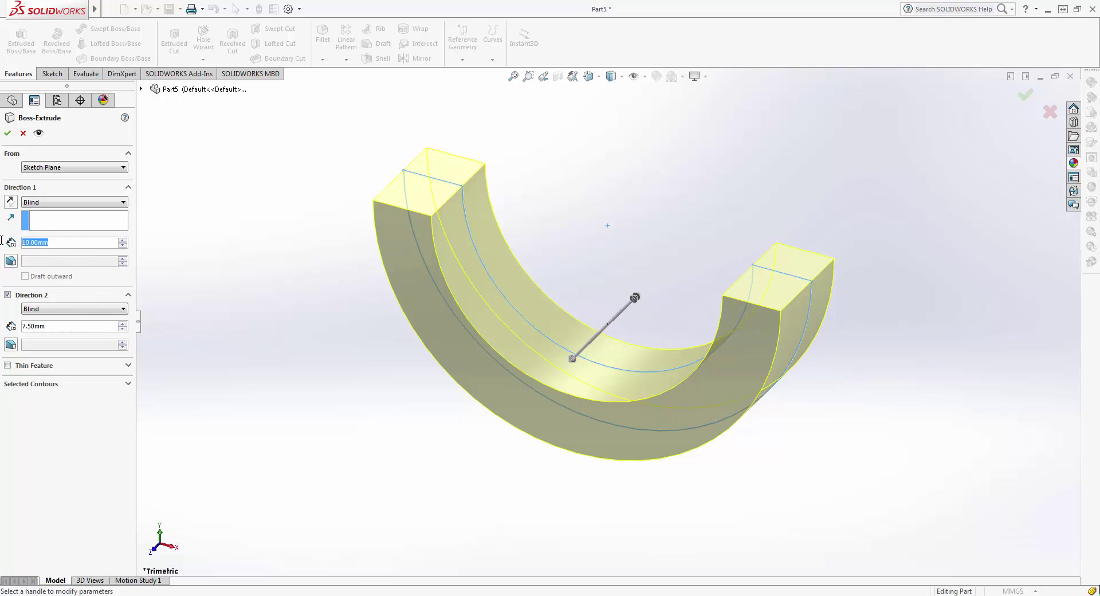
pyautogui.write('7.5')
pyautogui.press('Return')
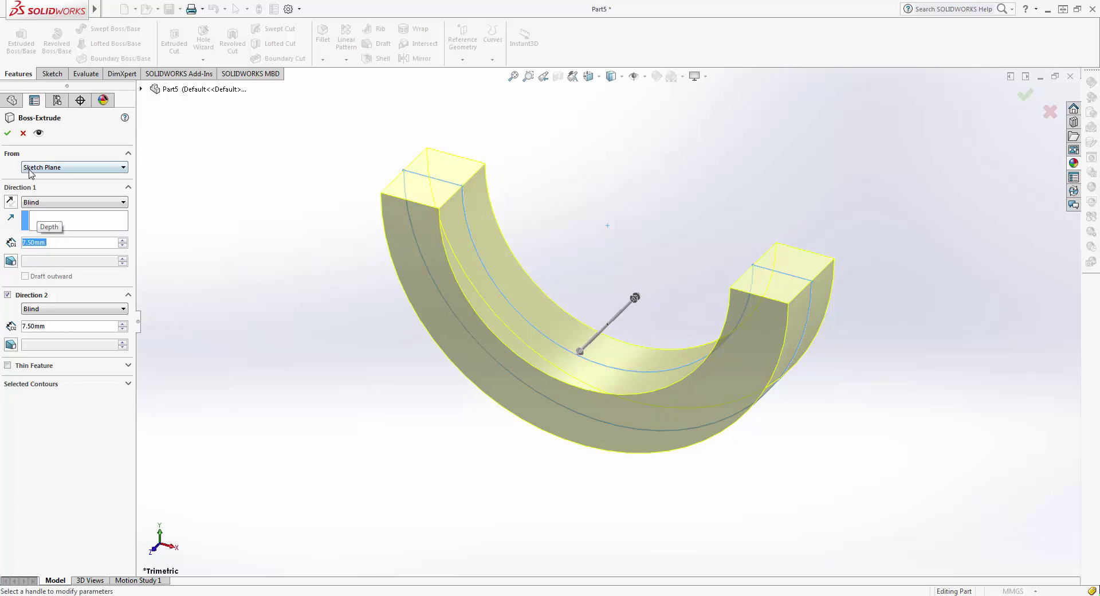
pyautogui.click(7, 134)
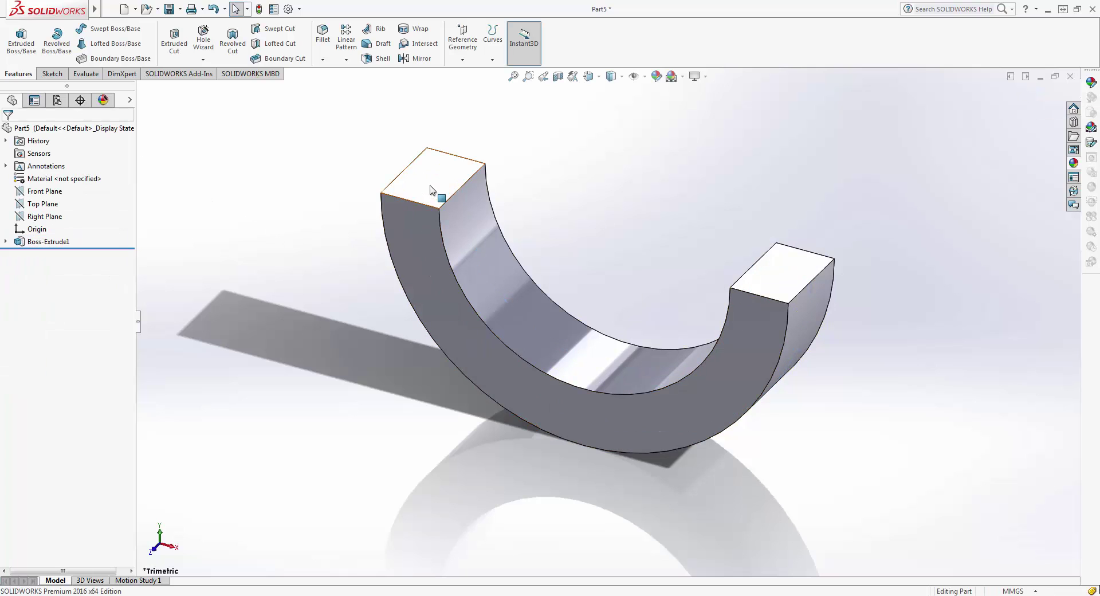
pyautogui.click(433, 190)
# - Start a sketch on the cap's end face and draw a 14 mm circle on its edge
pyautogui.click(491, 139)
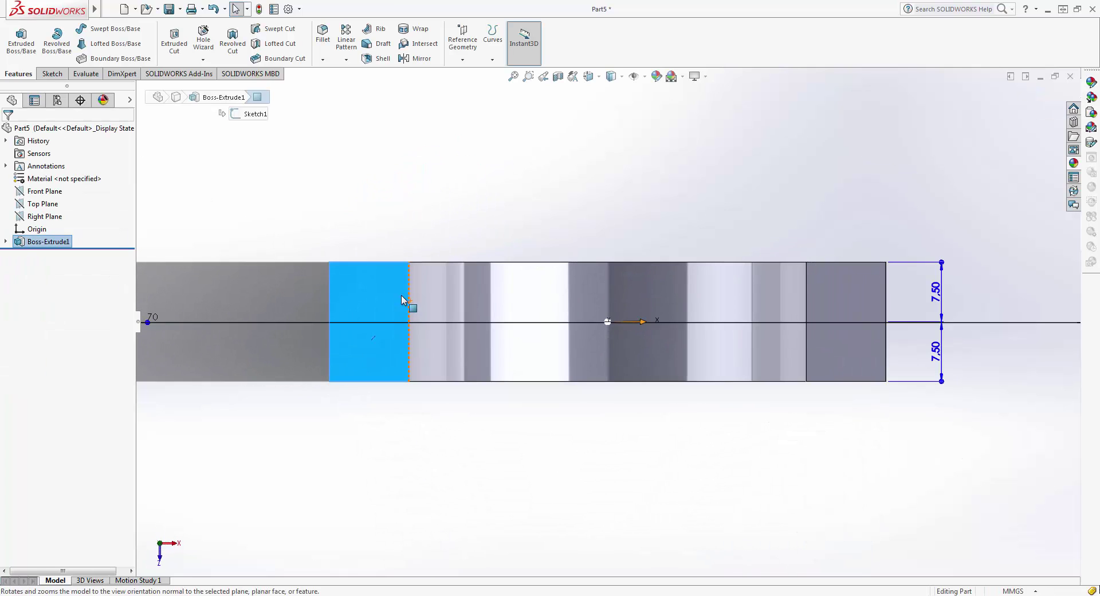
pyautogui.rightClick(401, 300)
pyautogui.click(444, 295)
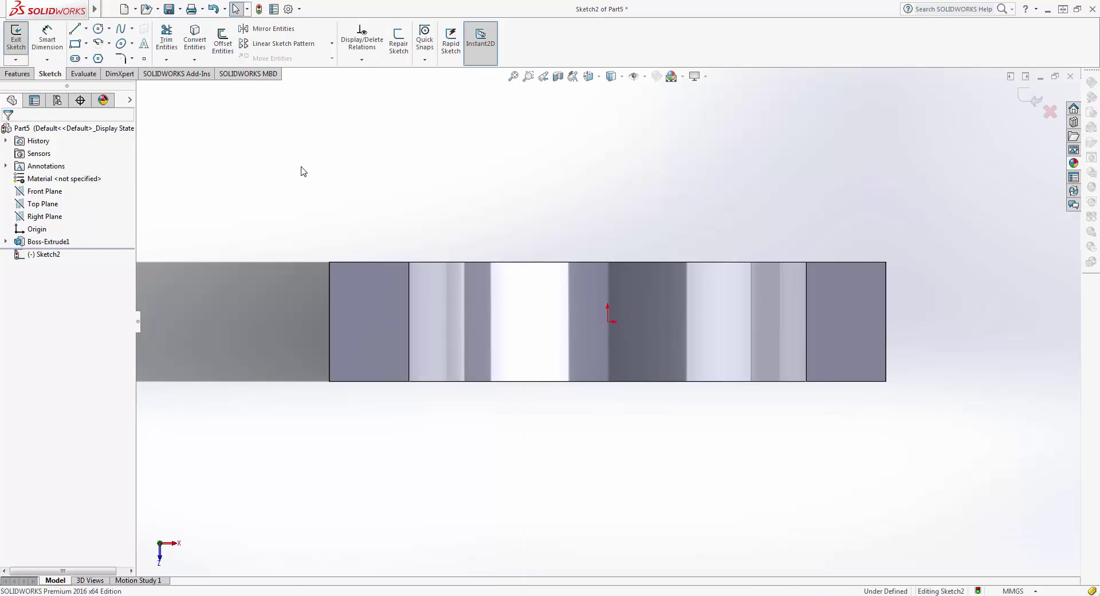
pyautogui.click(104, 30)
pyautogui.click(329, 321)
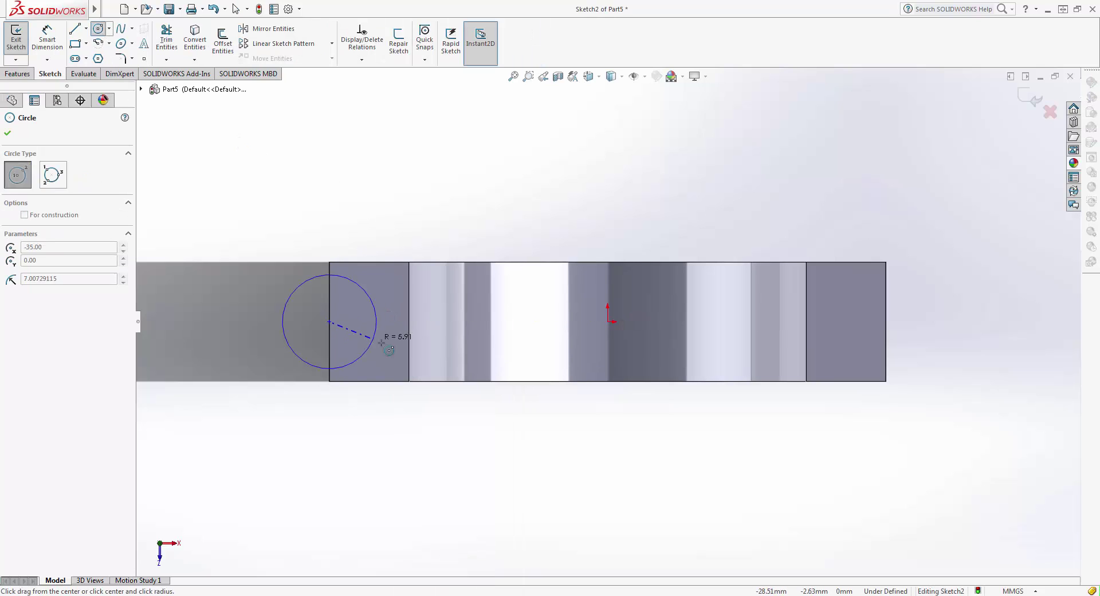
pyautogui.click(377, 340)
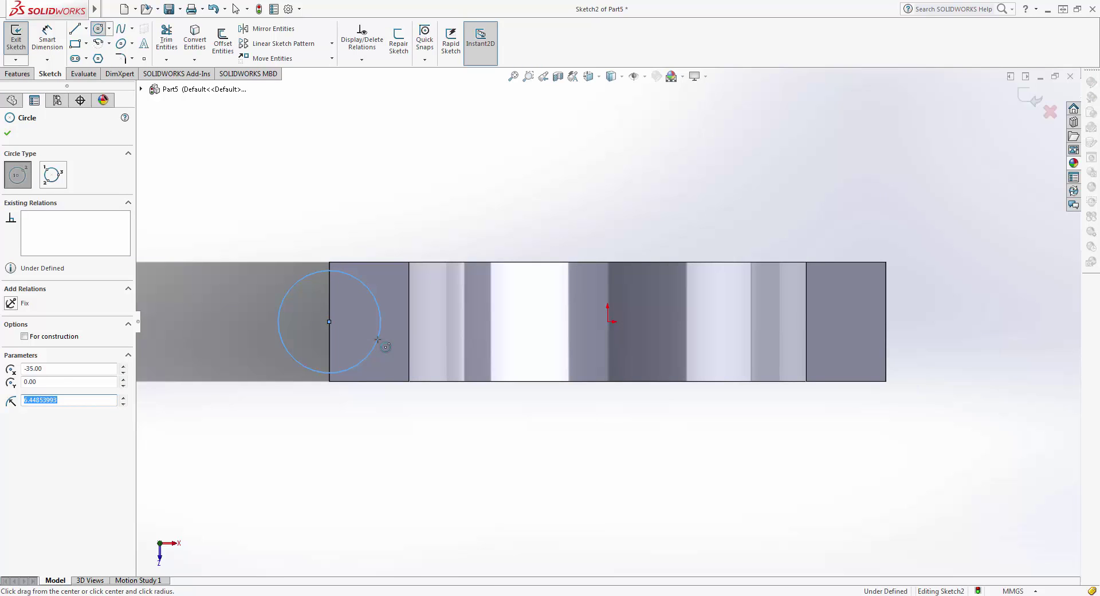
pyautogui.write('7')
pyautogui.press('Return')
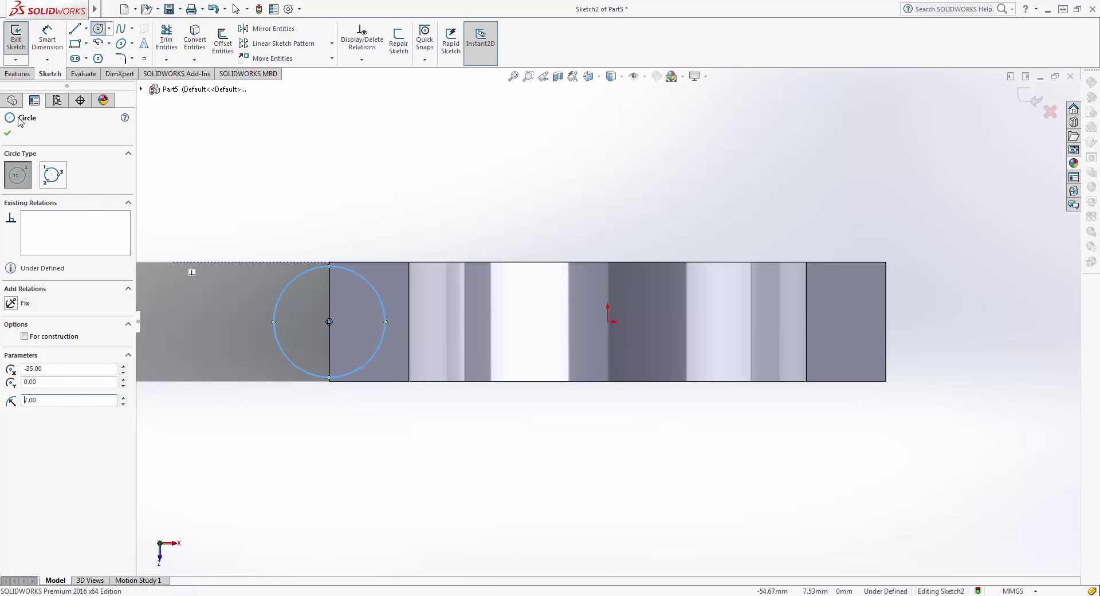
pyautogui.click(8, 133)
pyautogui.click(296, 276)
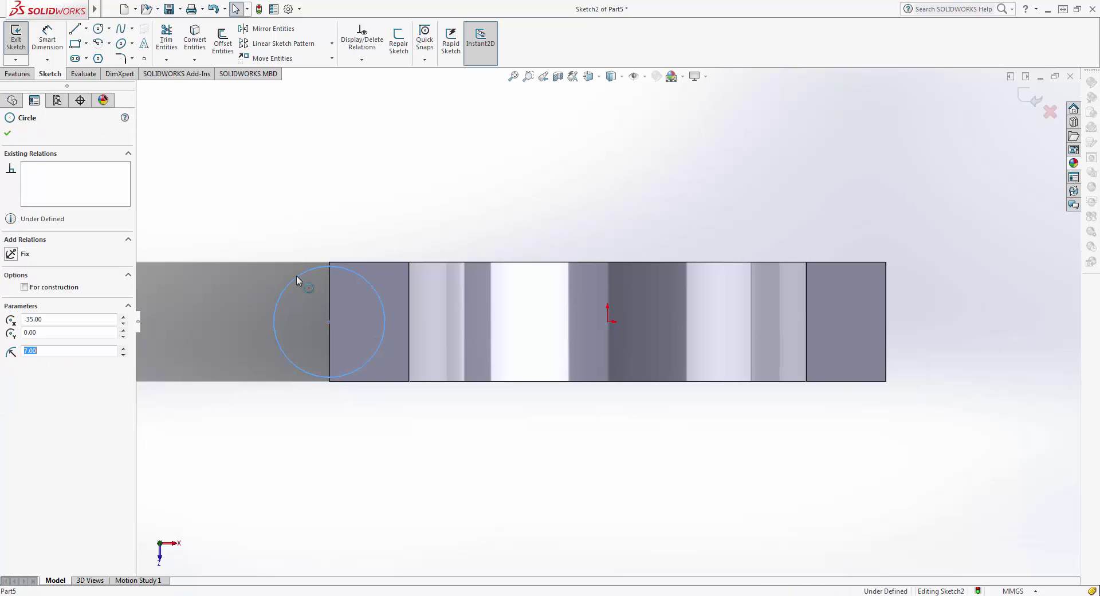
pyautogui.click(249, 131)
# - Draw a vertical construction centreline through the origin
pyautogui.click(75, 29)
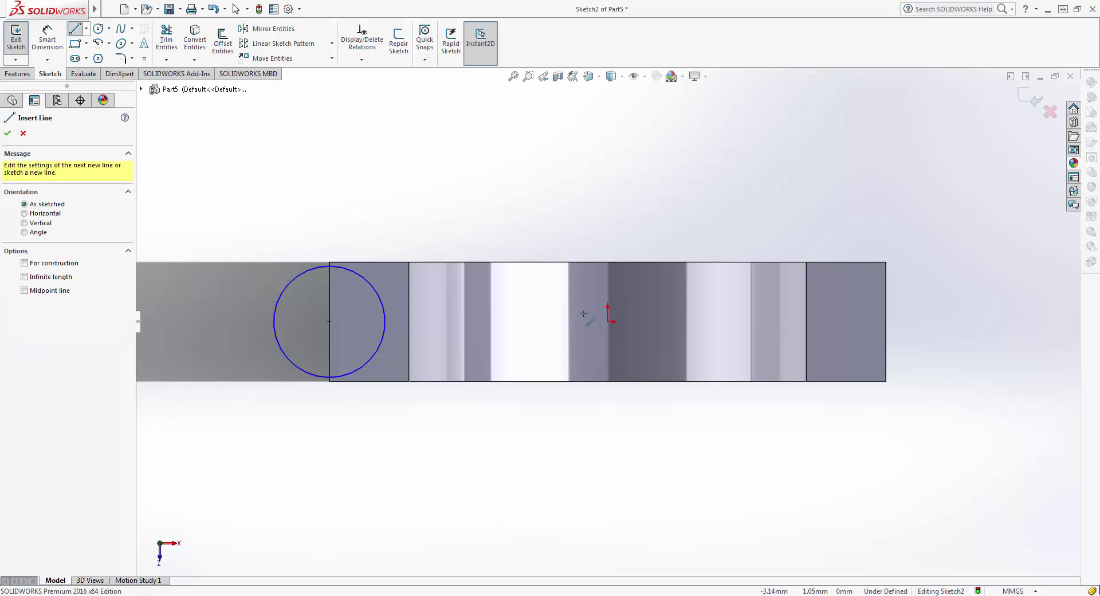
pyautogui.click(608, 247)
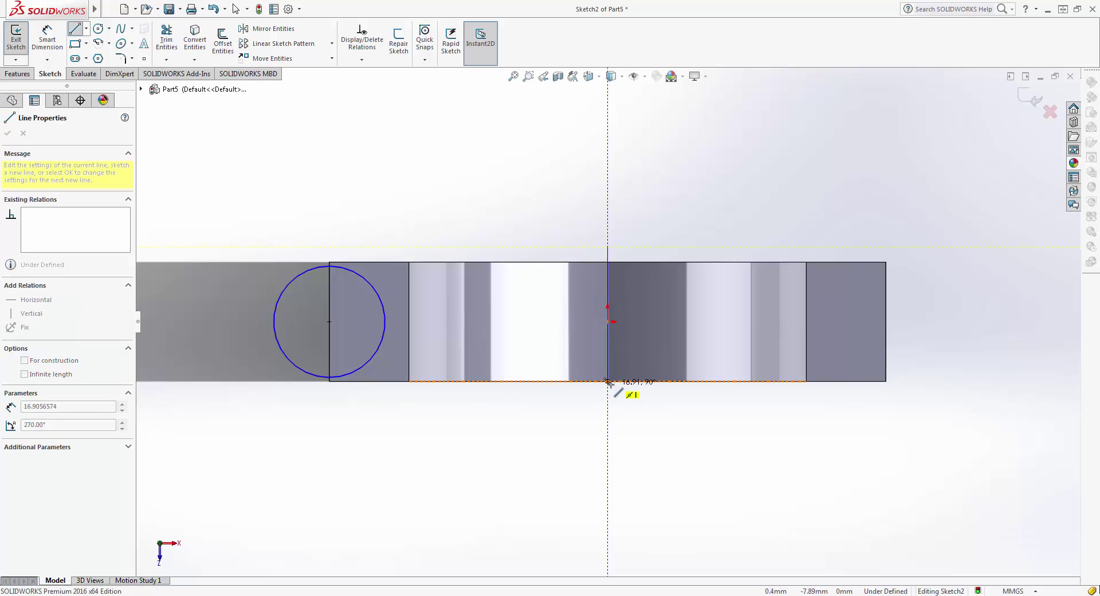
pyautogui.click(607, 383)
pyautogui.press('Escape')
pyautogui.click(609, 365)
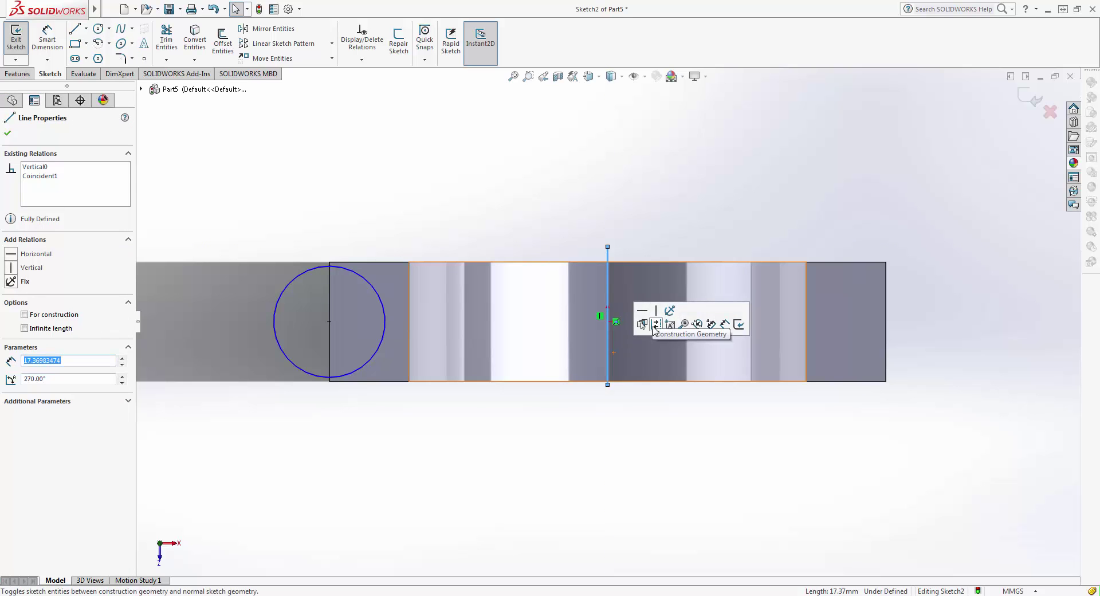
pyautogui.click(473, 173)
# - Try a 35 mm circle-to-centreline dimension, then discard it as over-defining
pyautogui.click(63, 43)
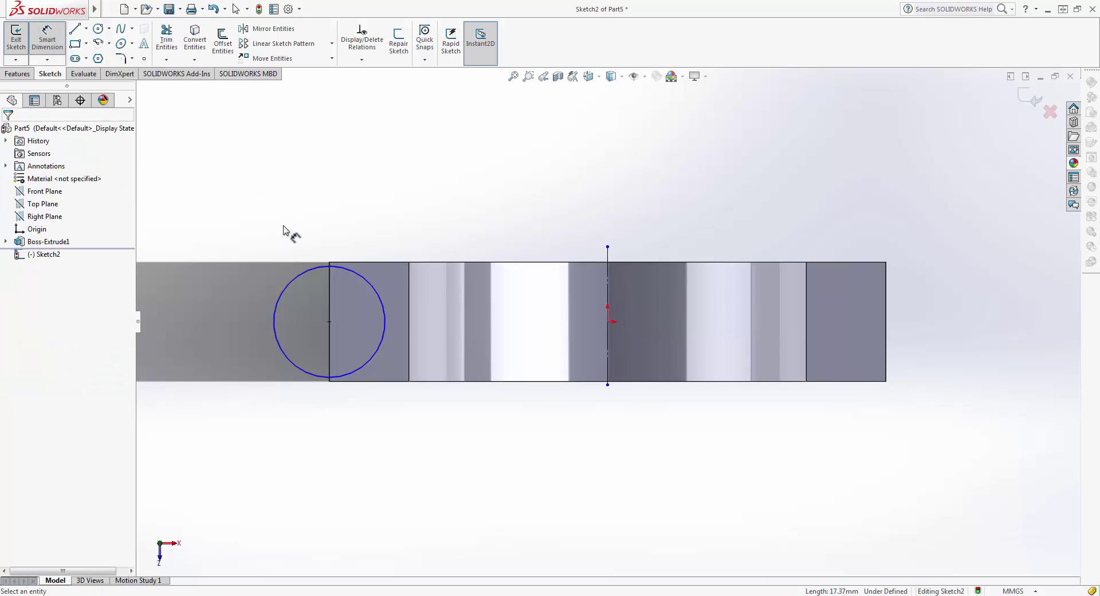
pyautogui.click(336, 269)
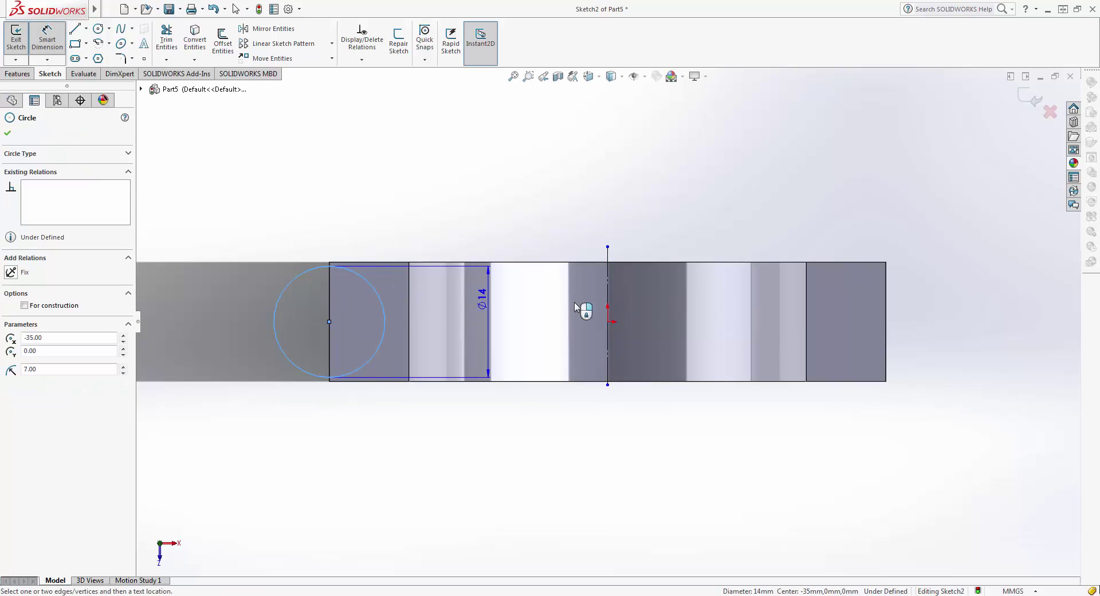
pyautogui.click(609, 293)
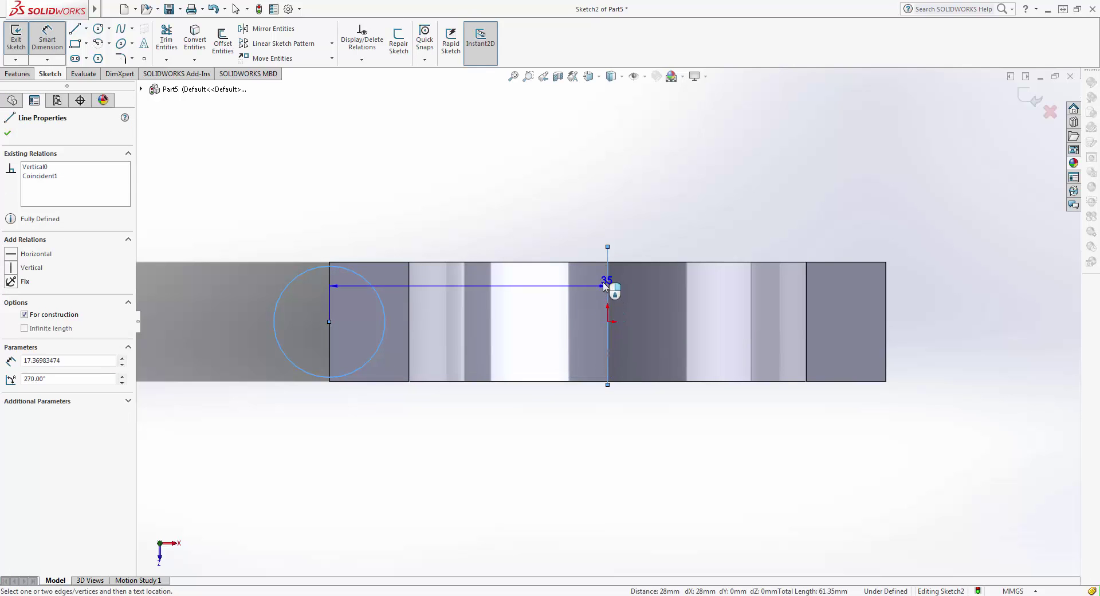
pyautogui.click(526, 194)
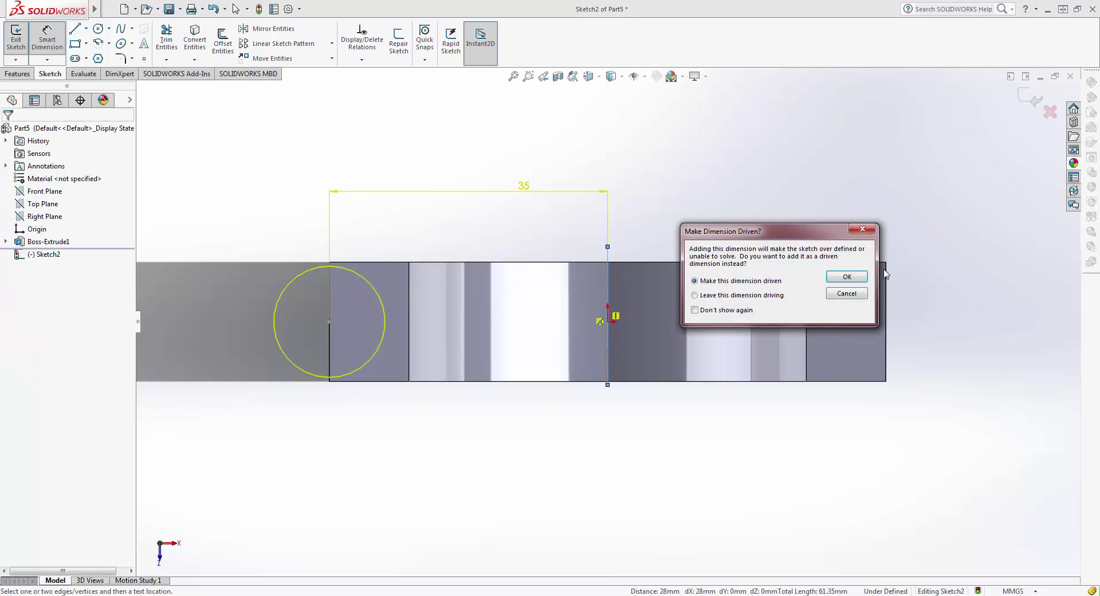
pyautogui.click(863, 229)
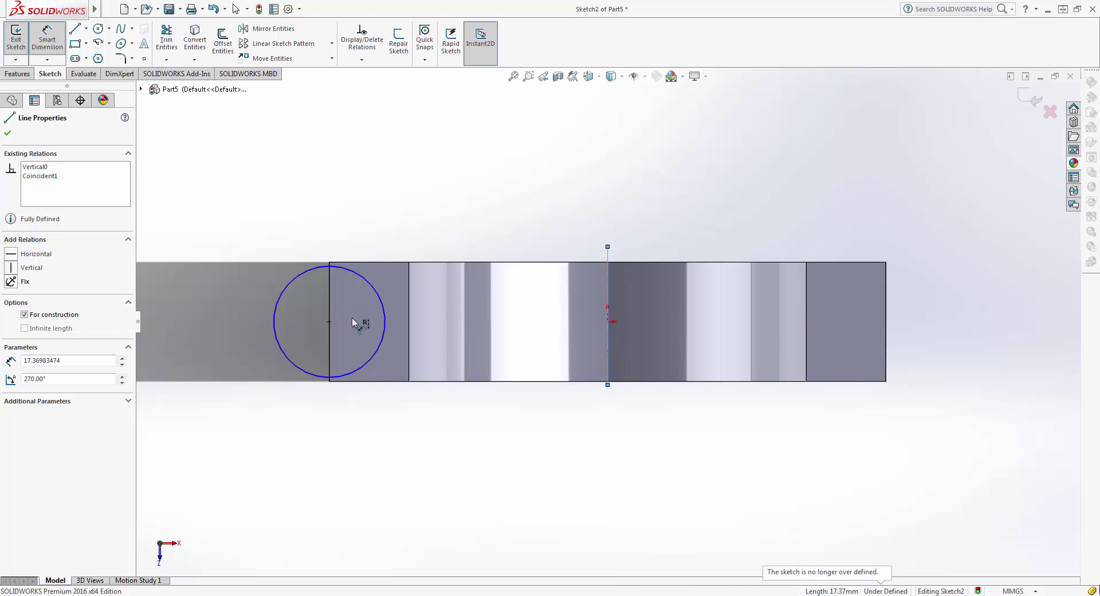
pyautogui.scroll(-2, 381, 288)
pyautogui.scroll(3, 503, 233)
pyautogui.scroll(-1, 676, 327)
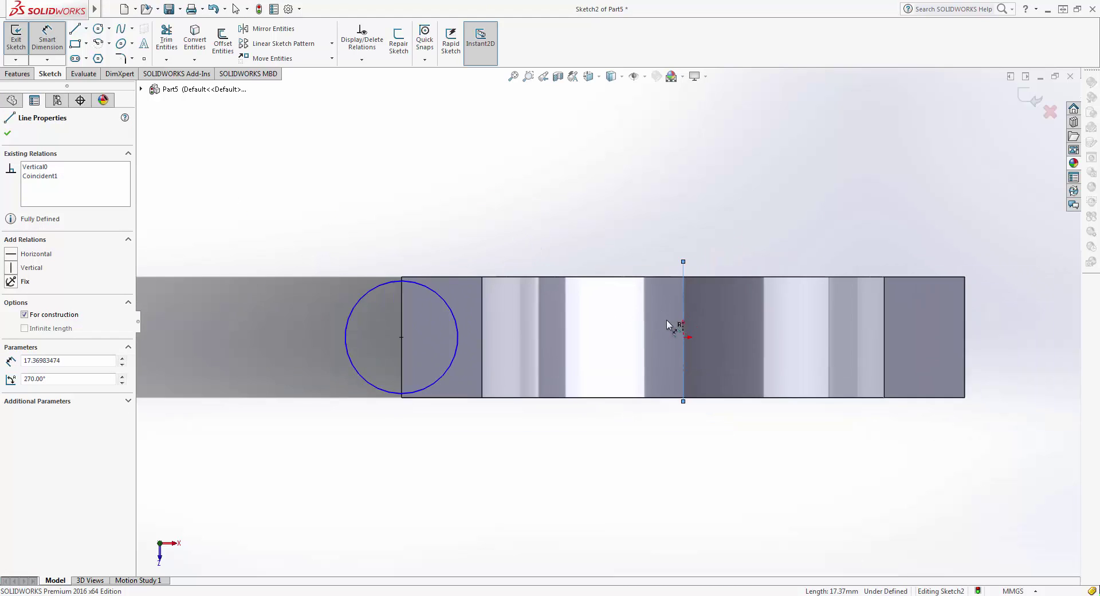
pyautogui.scroll(-2, 688, 367)
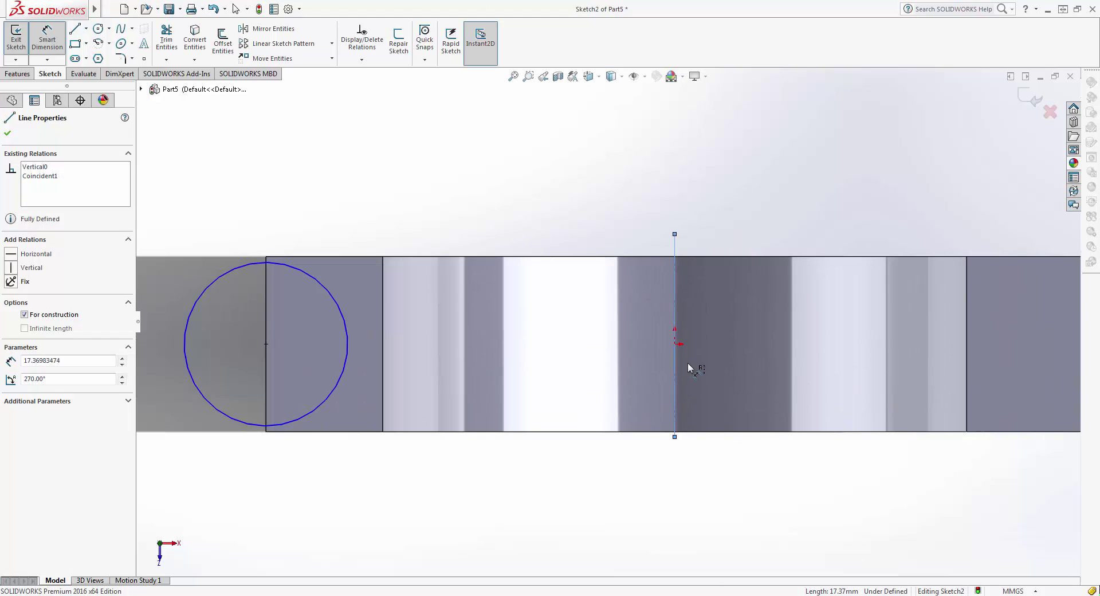
pyautogui.click(186, 202)
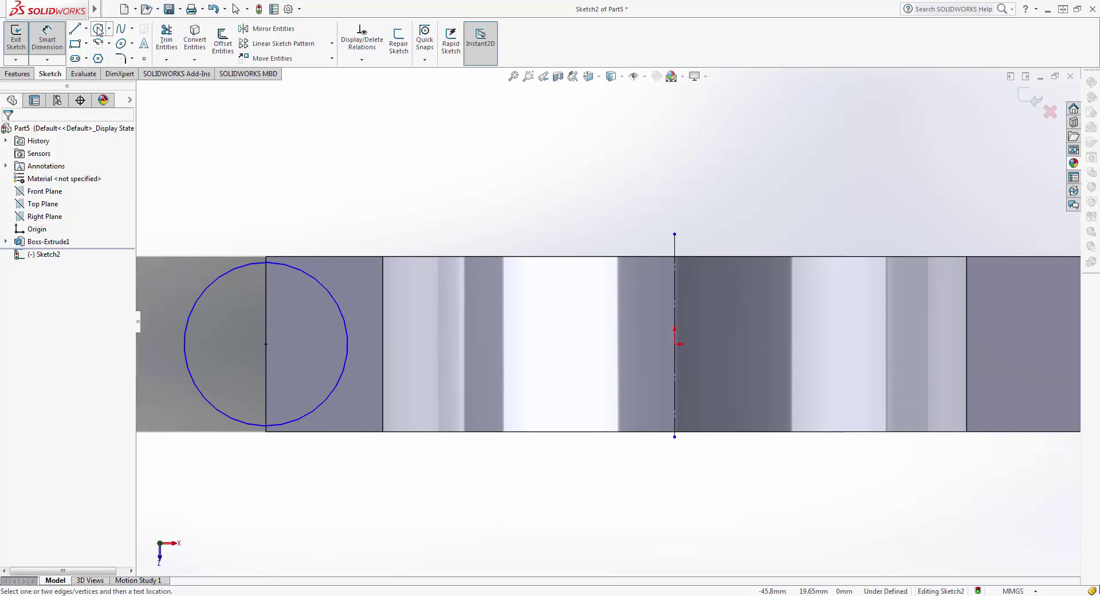
pyautogui.click(218, 280)
pyautogui.press('Escape')
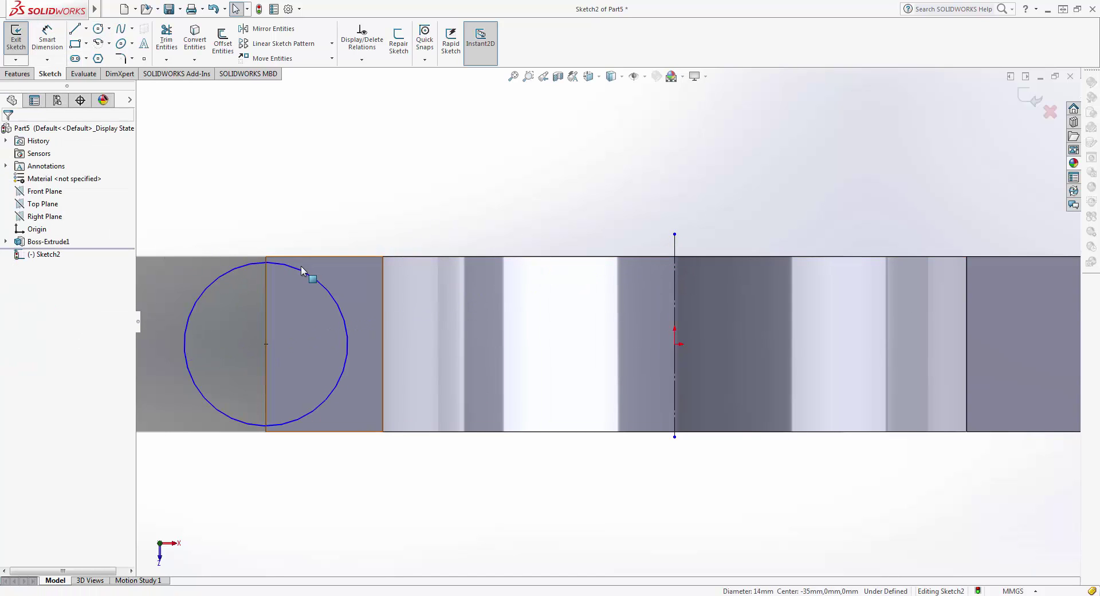
# - Mirror the circle across the centreline and exit the sketch
pyautogui.click(303, 271)
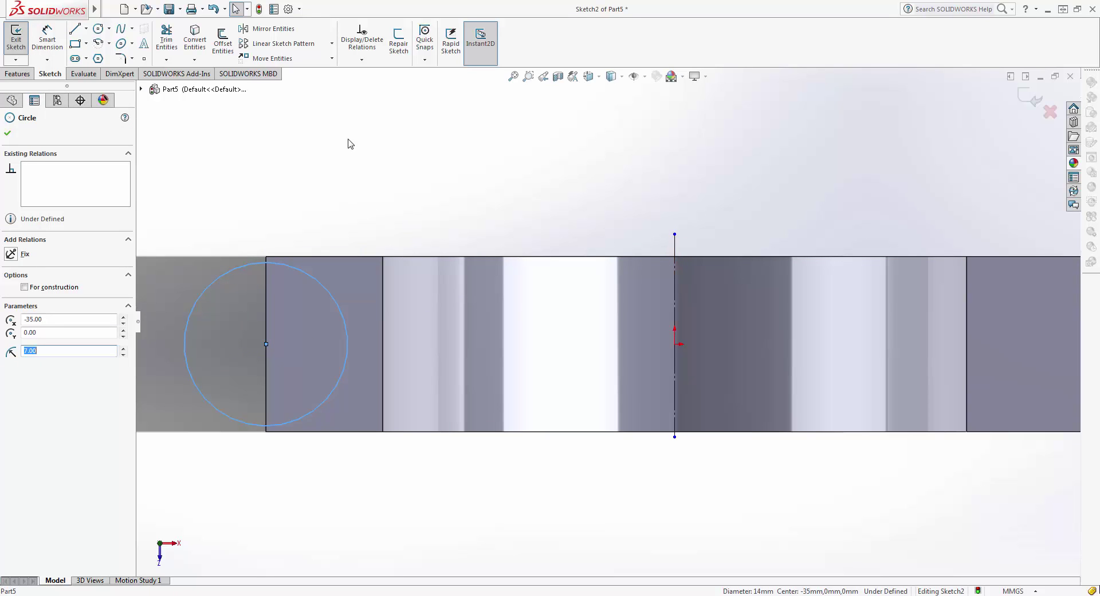
pyautogui.click(250, 29)
pyautogui.click(71, 268)
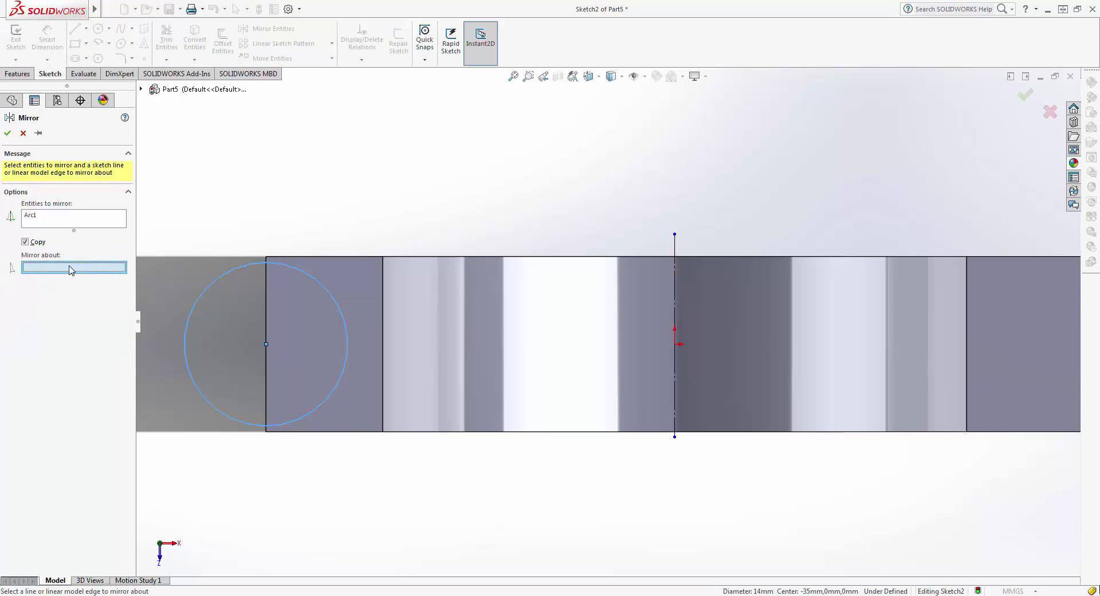
pyautogui.click(673, 279)
pyautogui.click(7, 133)
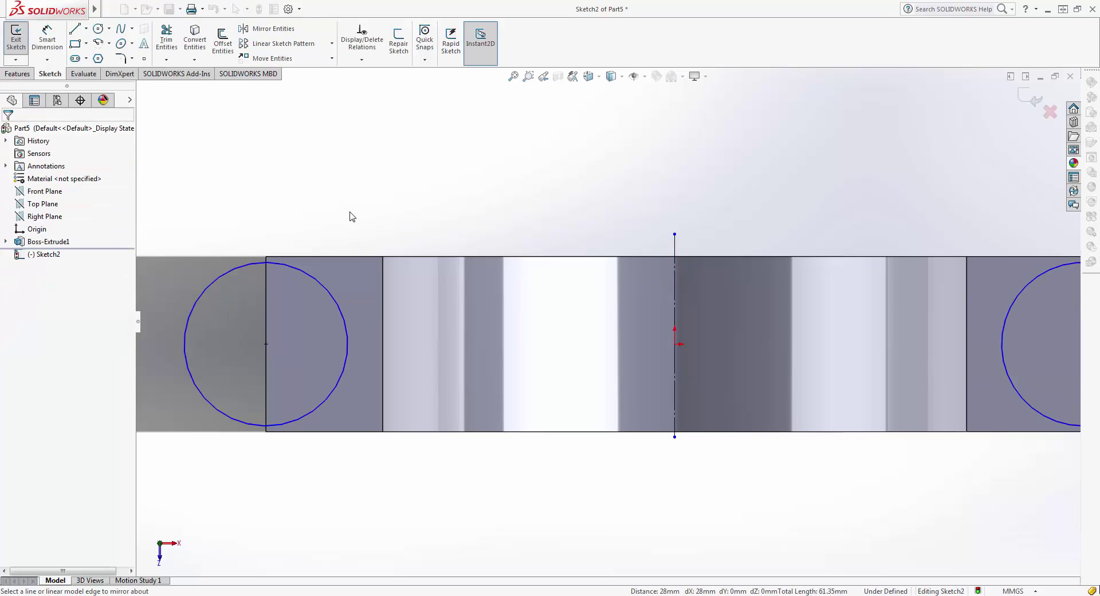
pyautogui.press('z')
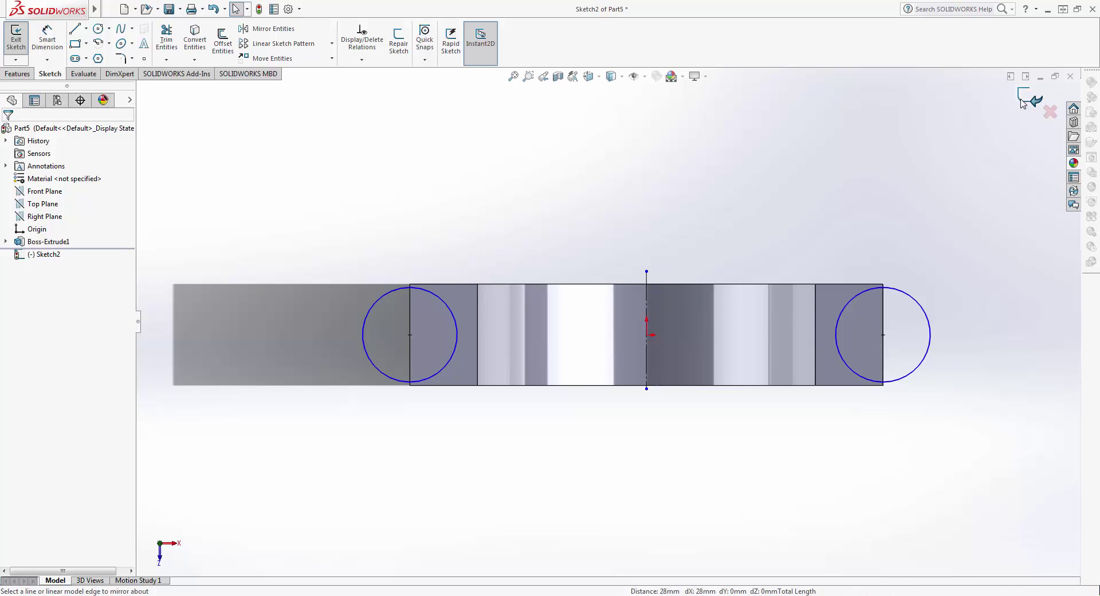
pyautogui.click(1026, 100)
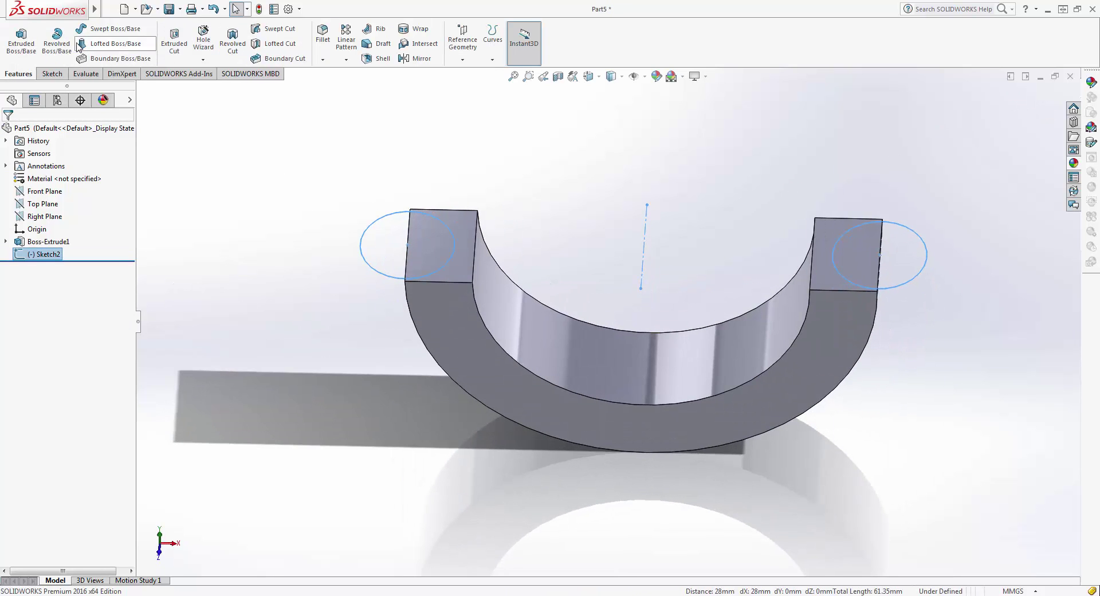
# - Extrude both Ø14 mm circles 25 mm downward into bosses at the cap's ends
pyautogui.click(22, 41)
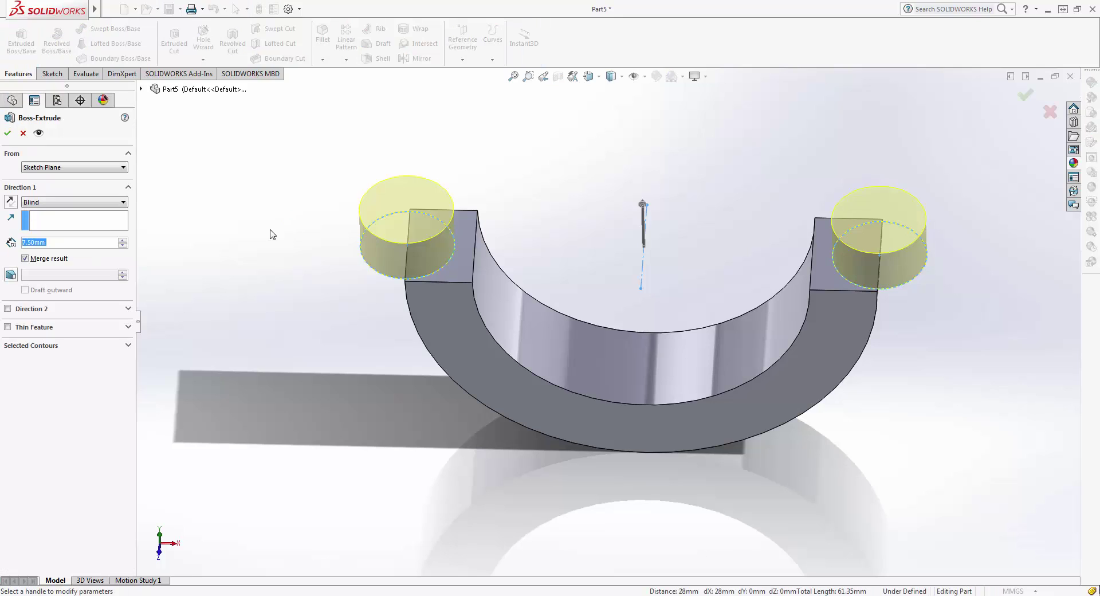
pyautogui.click(14, 204)
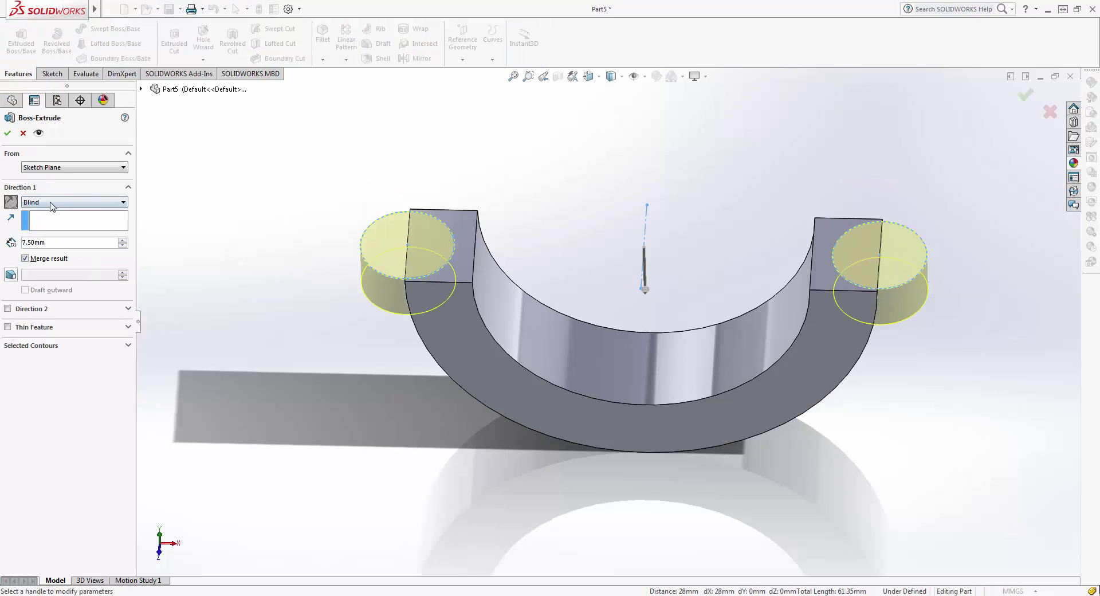
pyautogui.doubleClick(46, 245)
pyautogui.write('25')
pyautogui.press('Return')
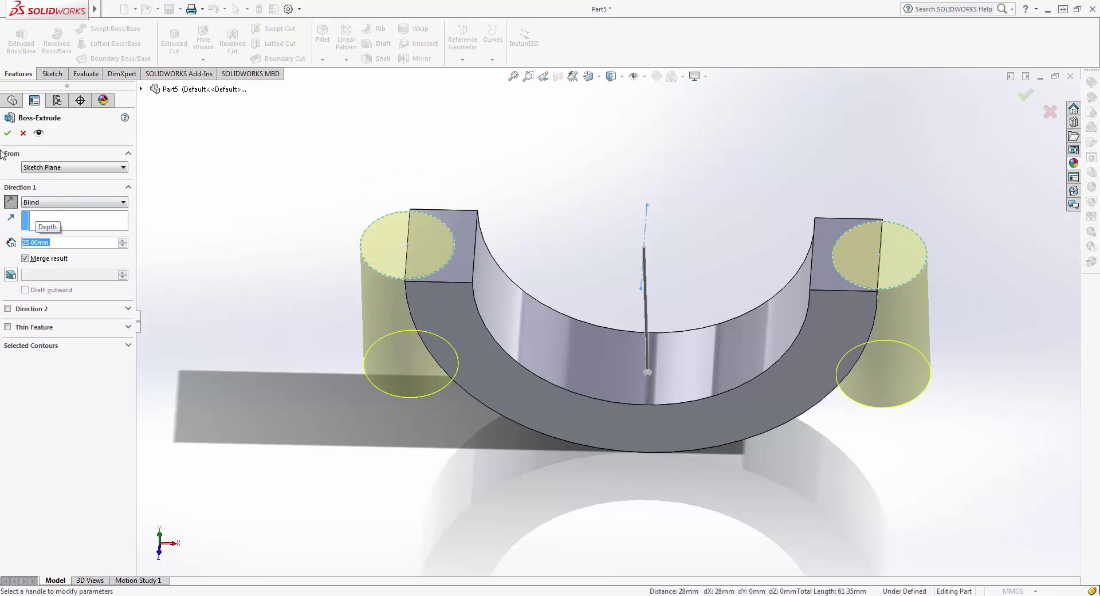
pyautogui.press('Return')
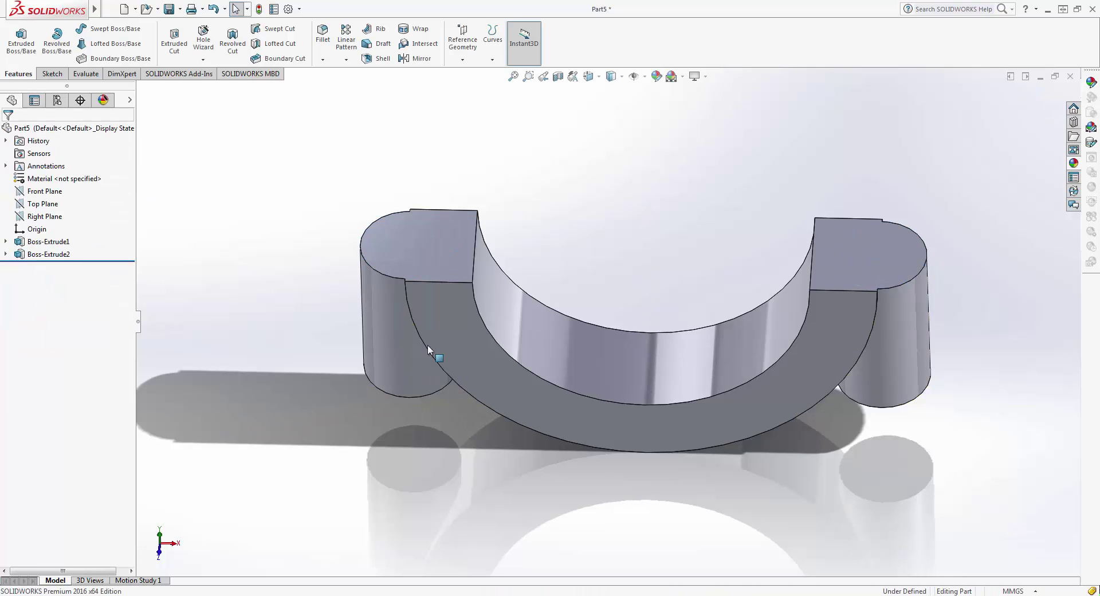
# - Start a sketch on the left boss's top face and view it normal to the Top Plane
pyautogui.click(421, 244)
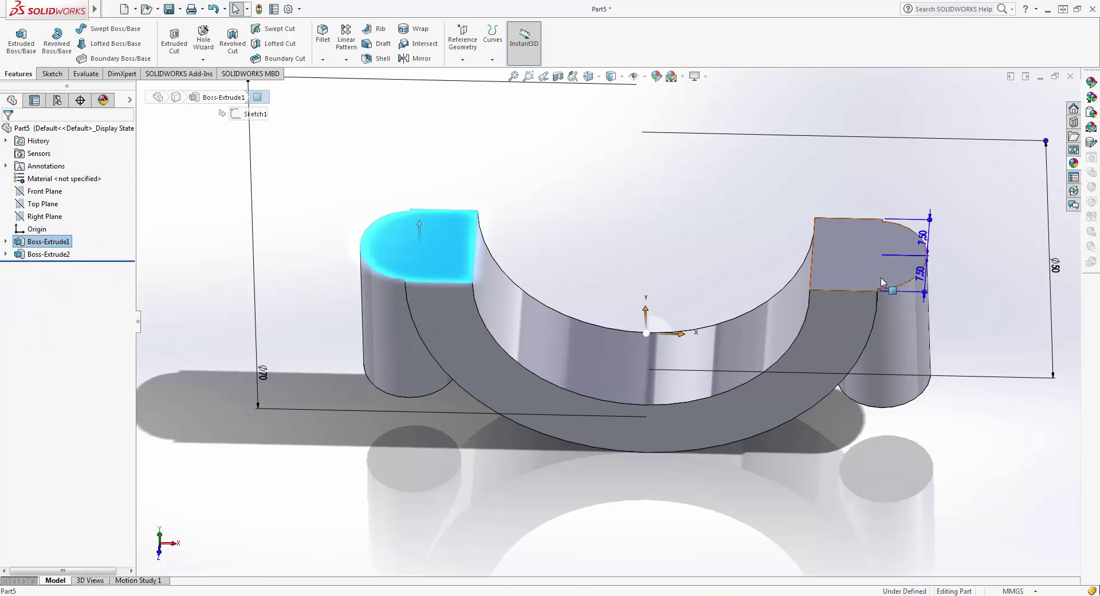
pyautogui.rightClick(466, 246)
pyautogui.click(488, 226)
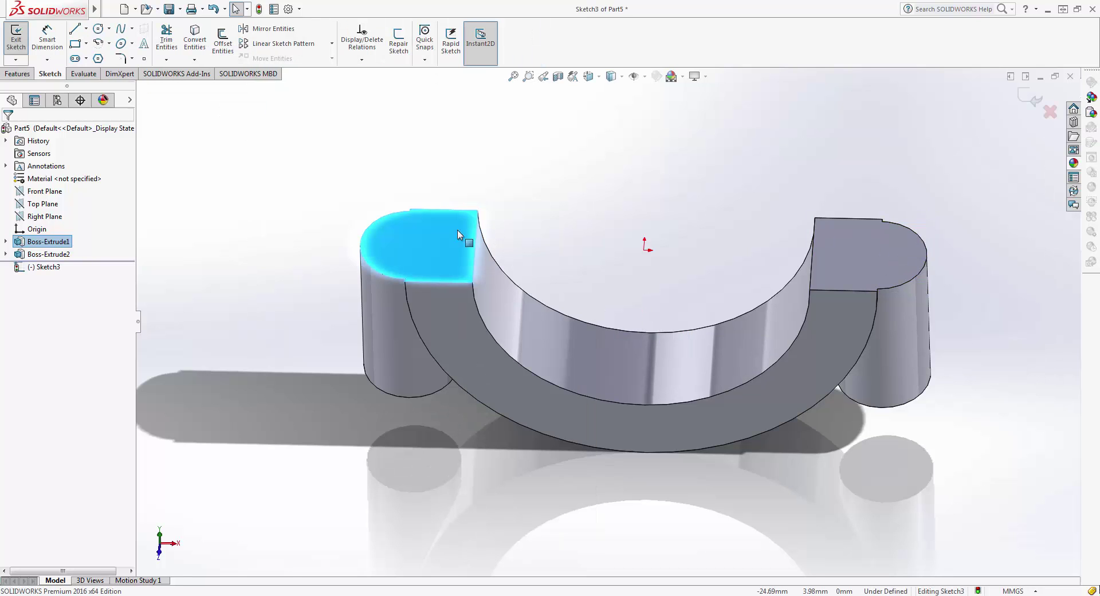
pyautogui.rightClick(393, 256)
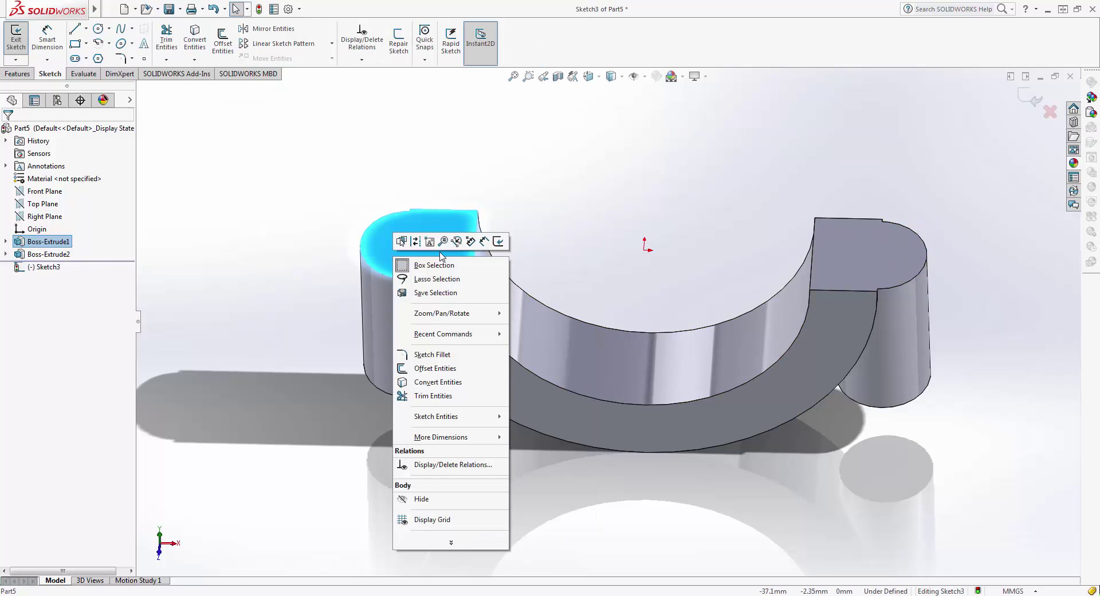
pyautogui.press('Escape')
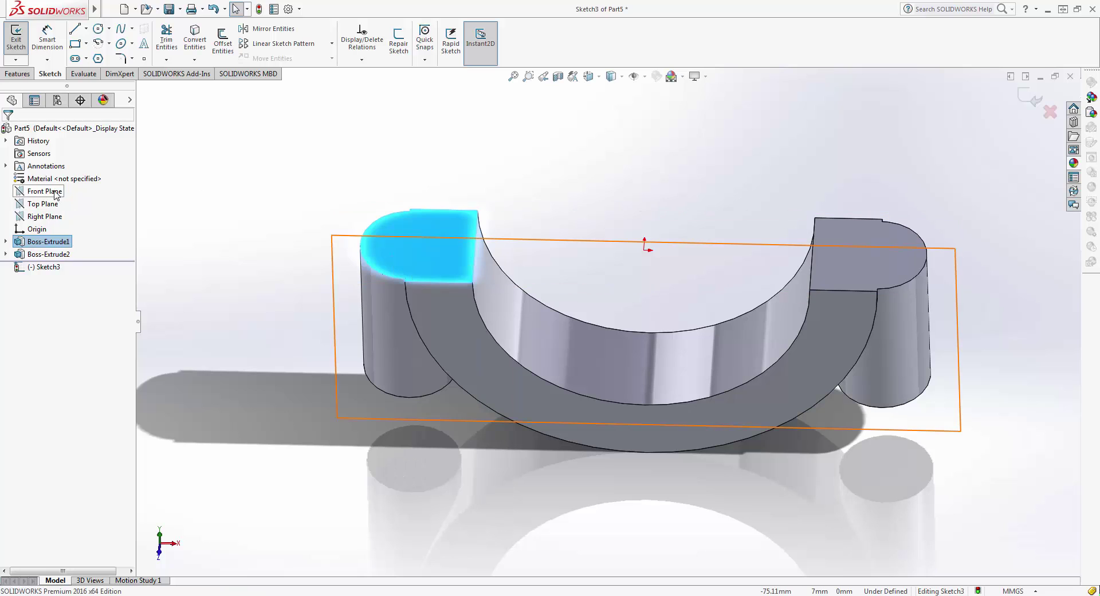
pyautogui.rightClick(52, 206)
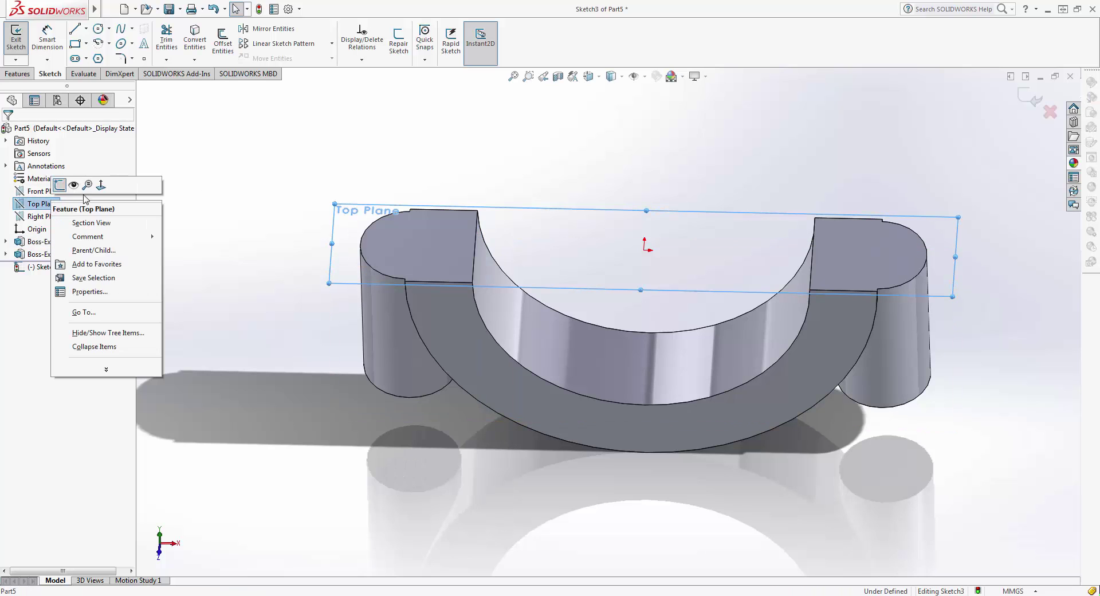
pyautogui.click(87, 184)
# - Draw 4 mm-radius circles centred on both rounded ends and exit the sketch
pyautogui.click(98, 30)
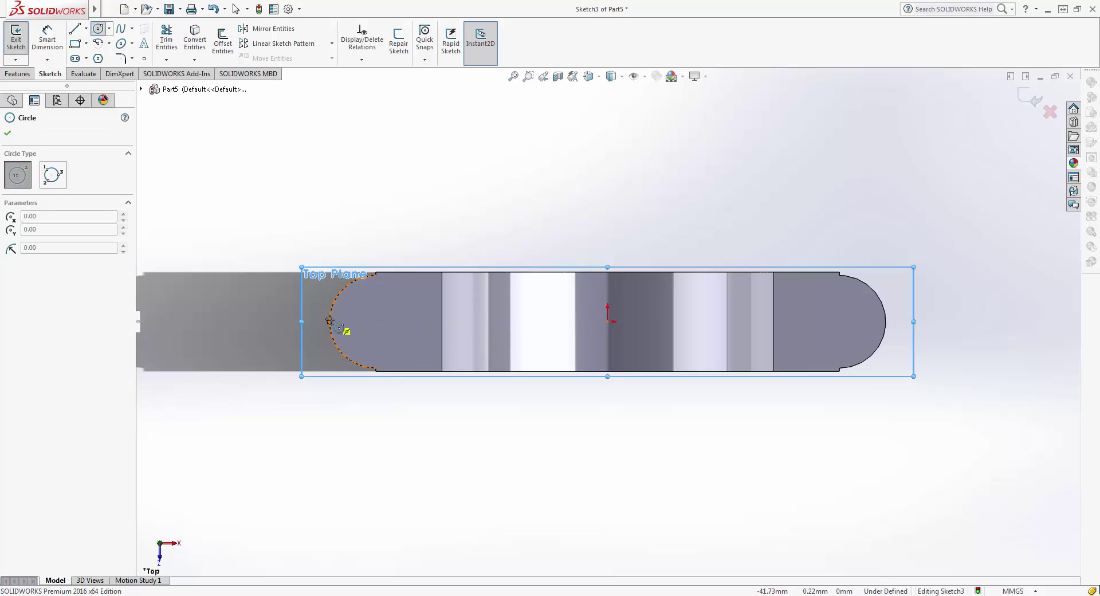
pyautogui.click(375, 322)
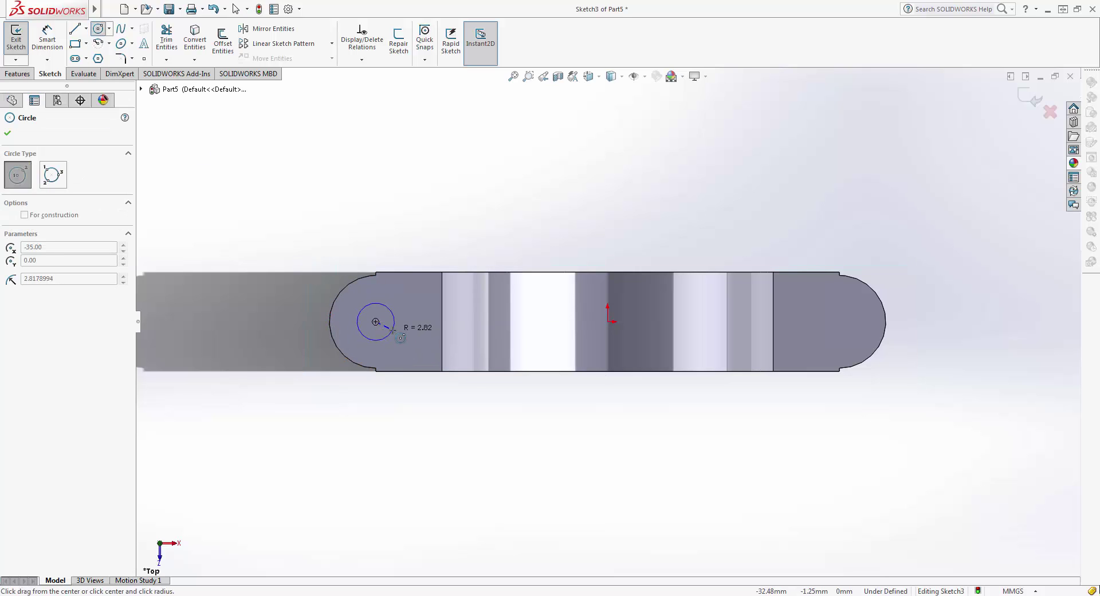
pyautogui.click(397, 332)
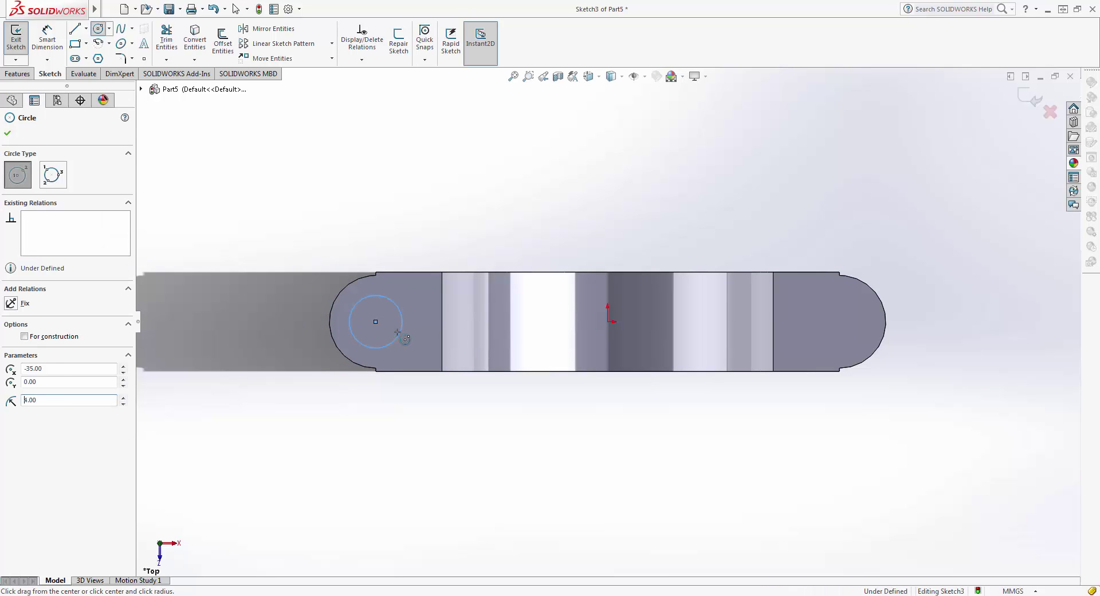
pyautogui.press('Return')
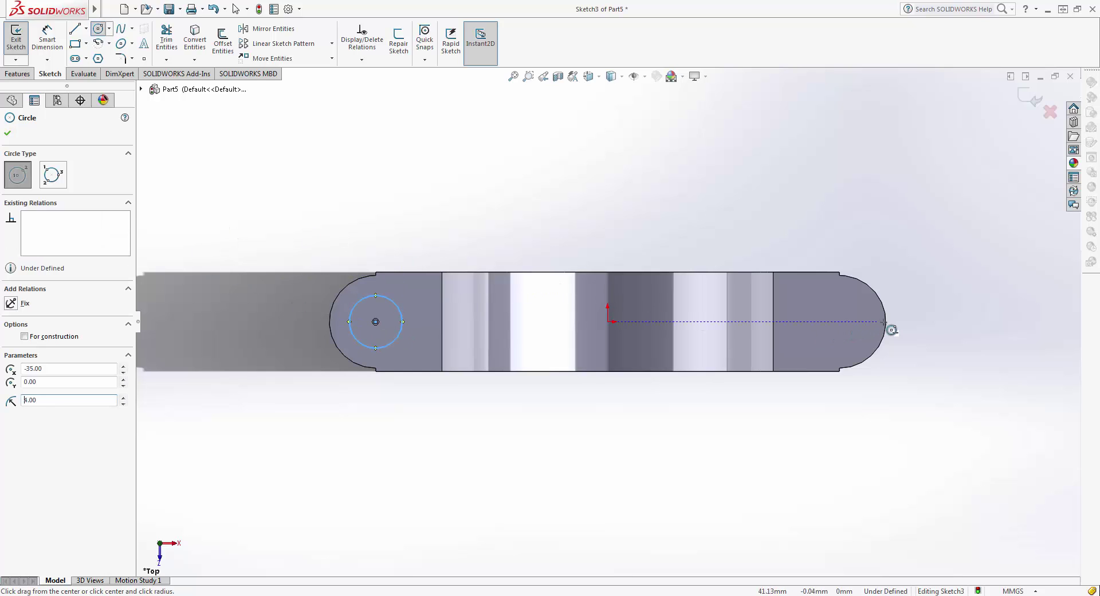
pyautogui.click(840, 321)
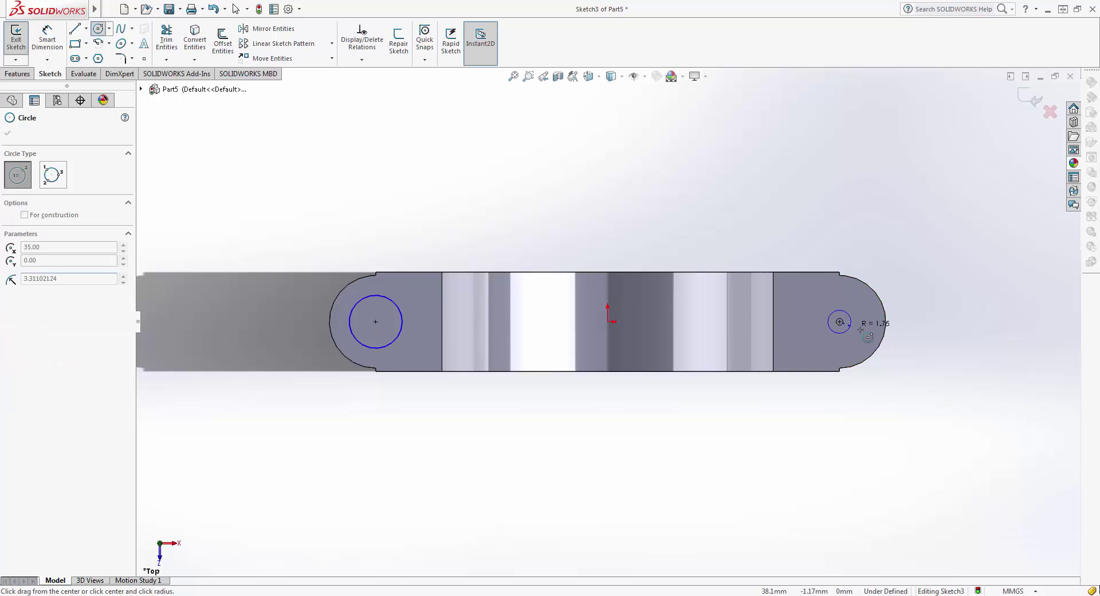
pyautogui.click(865, 333)
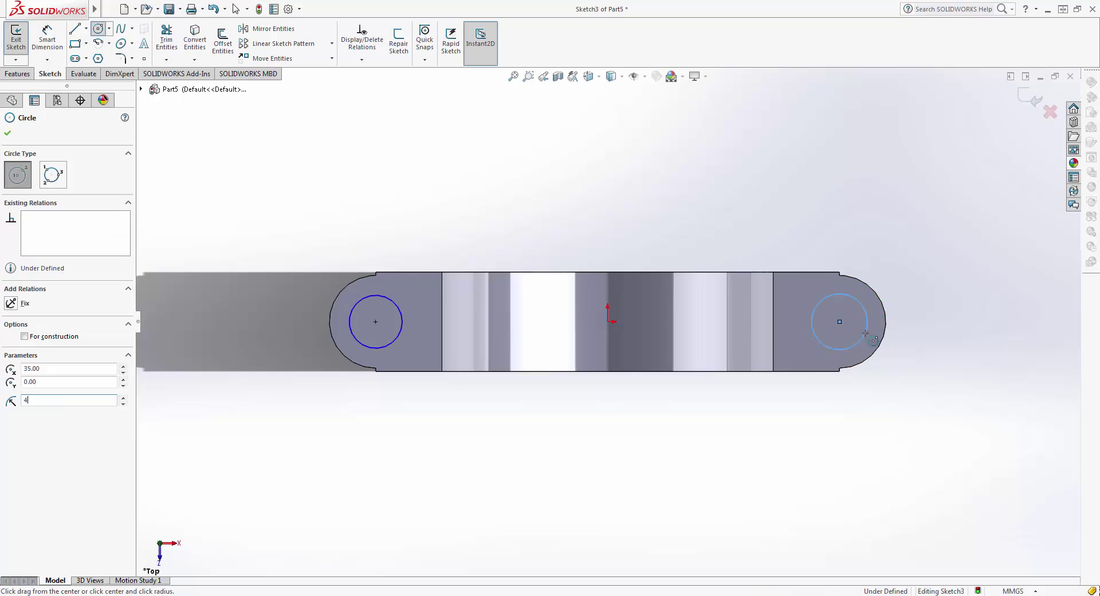
pyautogui.press('Escape')
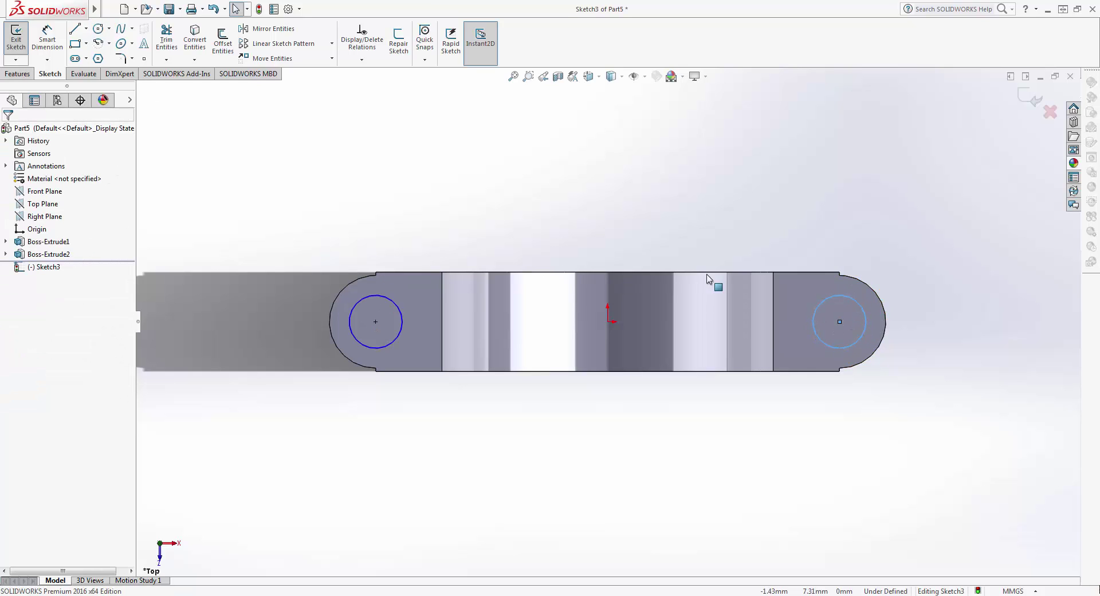
pyautogui.click(1016, 99)
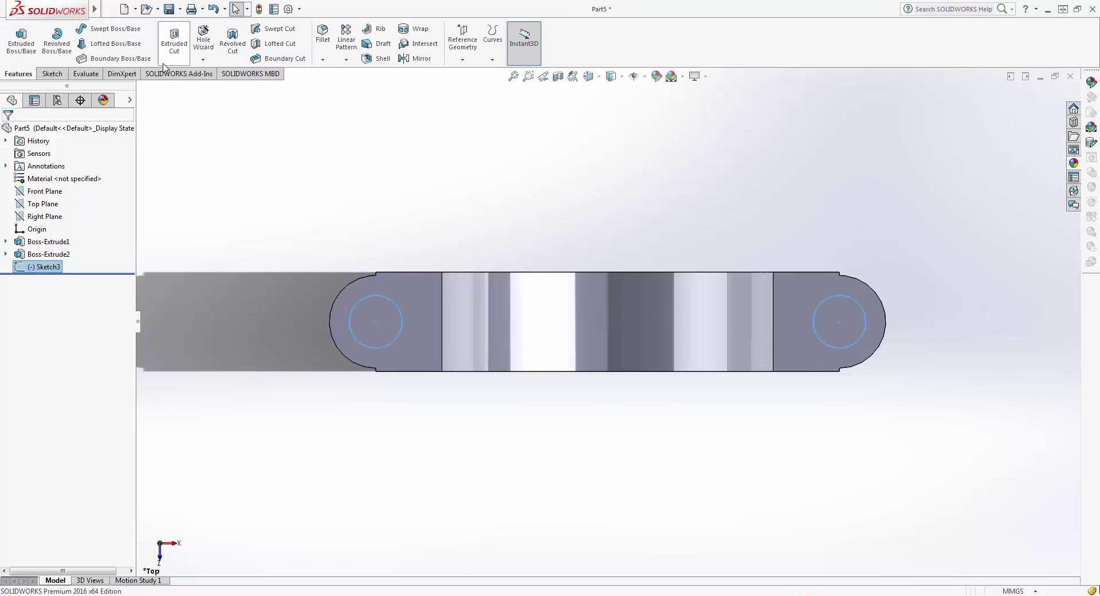
# - Cut the two 4 mm-radius holes through the bosses and select both boss-to-arch edges
pyautogui.click(174, 46)
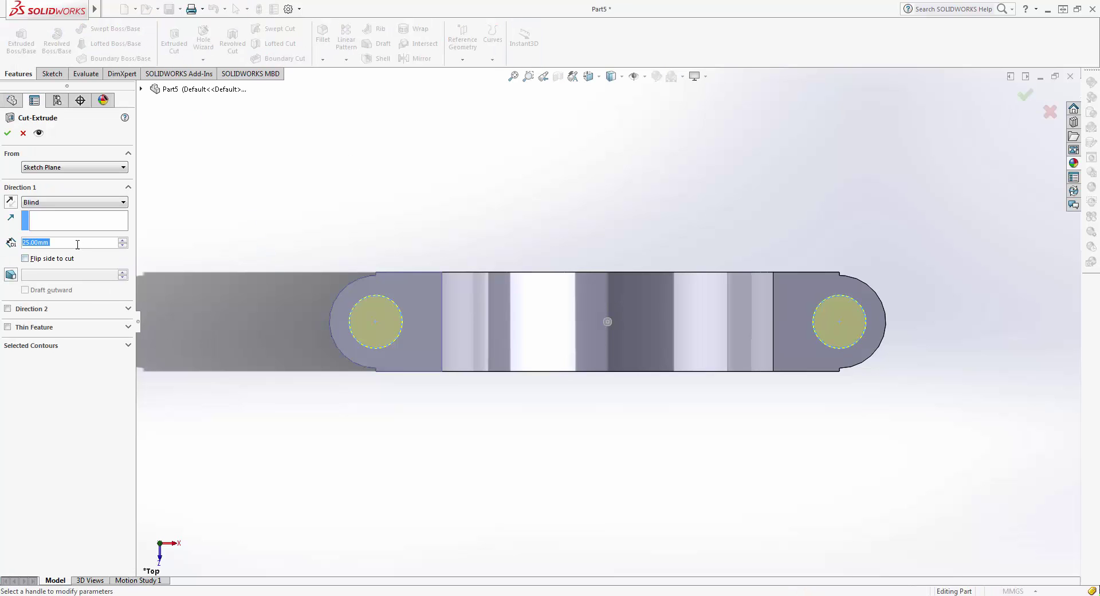
pyautogui.press('Return')
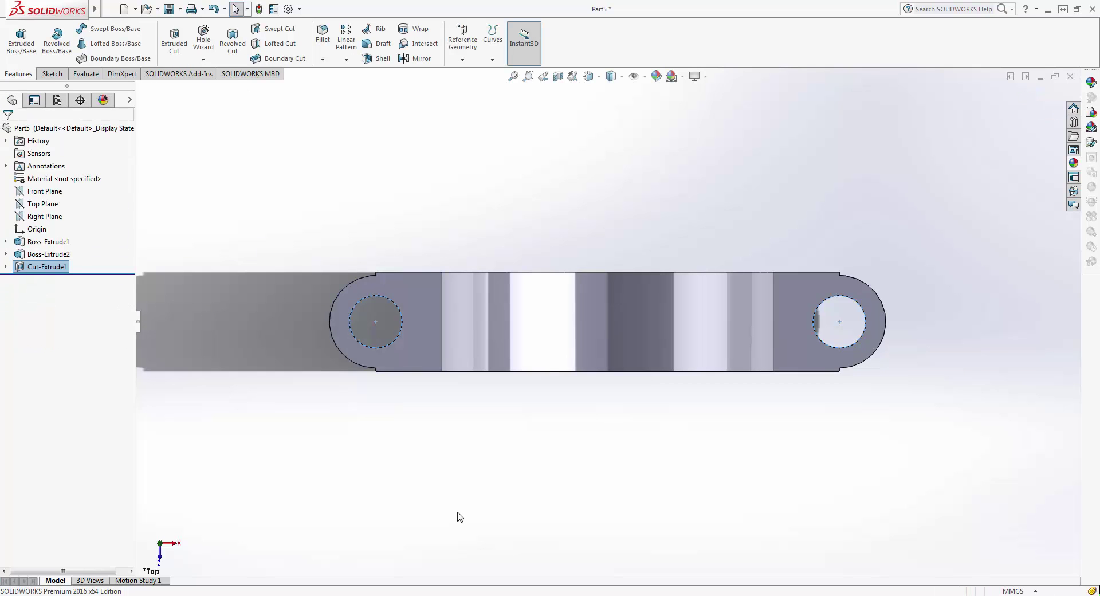
pyautogui.moveTo(459, 524)
pyautogui.mouseDown(button='middle')
pyautogui.moveTo(432, 441)
pyautogui.moveTo(600, 407)
pyautogui.mouseUp(button='middle')
pyautogui.press('Escape')
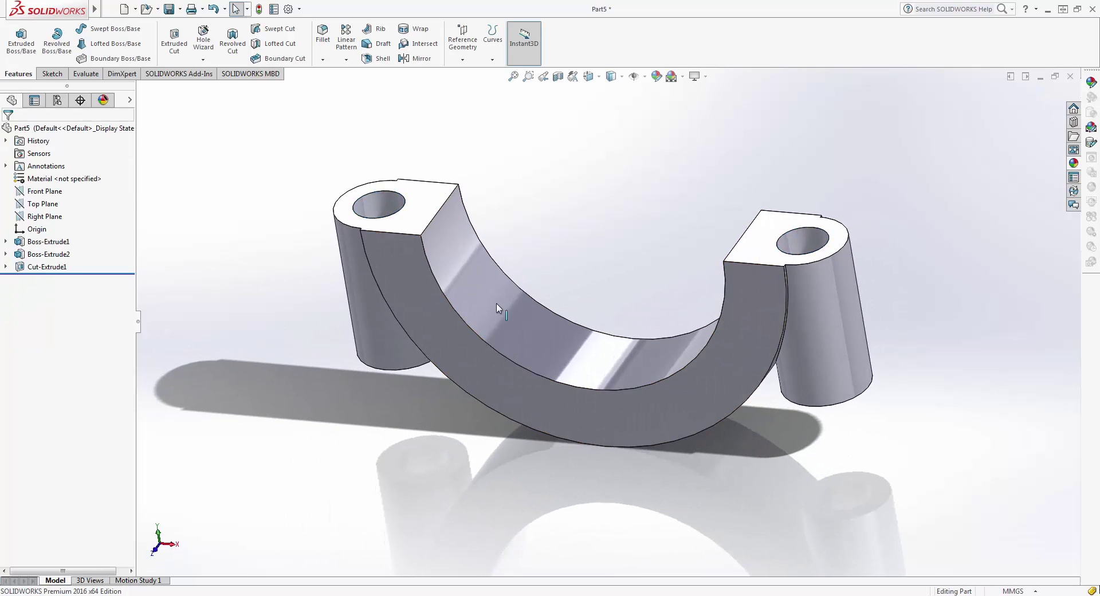
pyautogui.moveTo(460, 469)
pyautogui.mouseDown(button='middle')
pyautogui.moveTo(473, 314)
pyautogui.moveTo(415, 331)
pyautogui.mouseUp(button='middle')
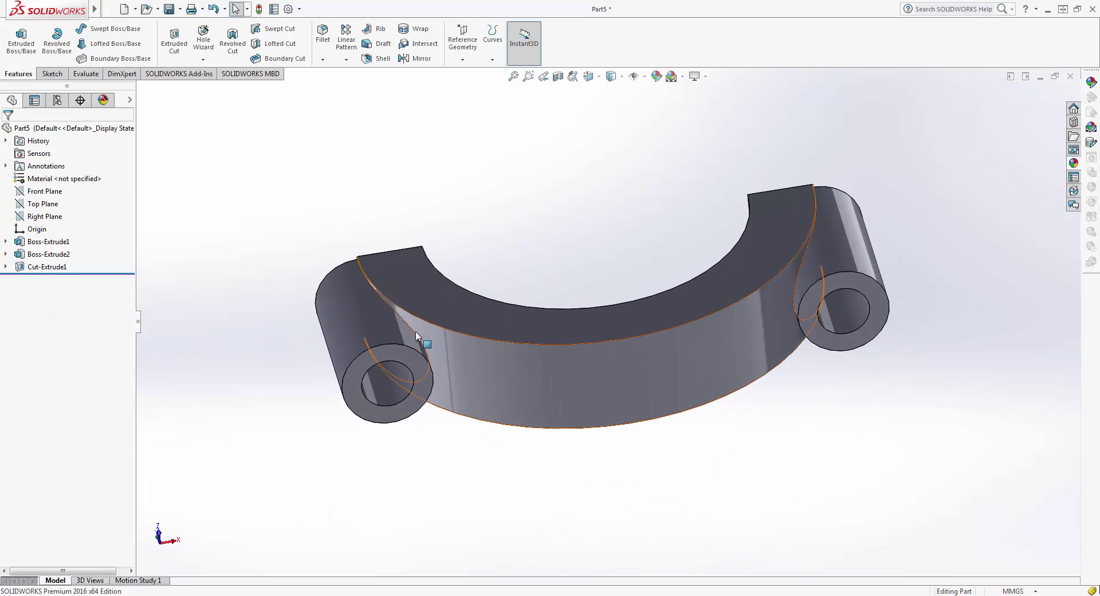
pyautogui.click(415, 331)
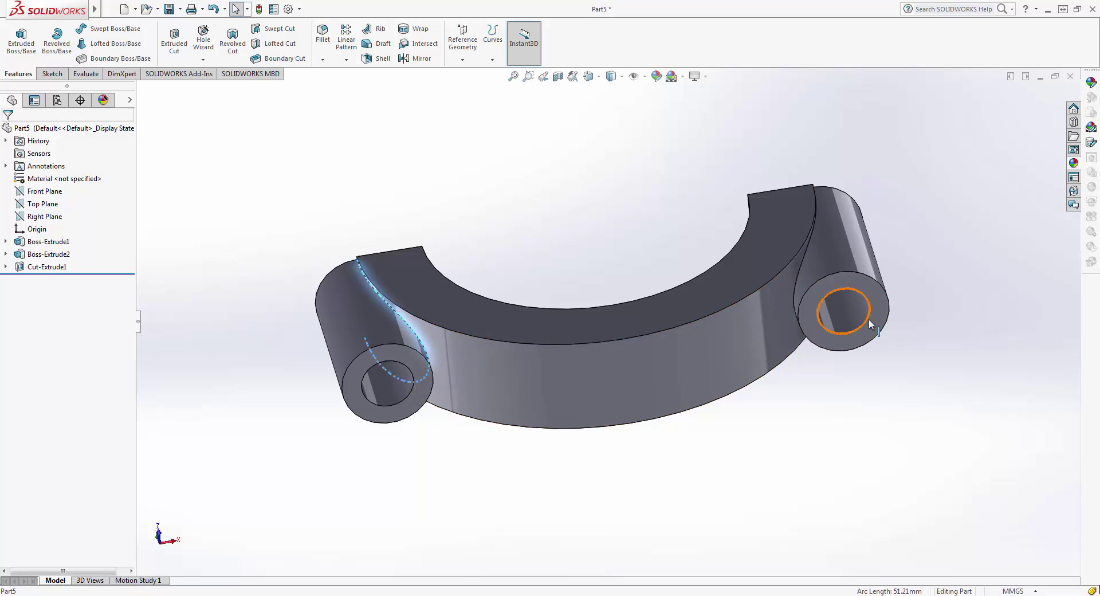
pyautogui.keyDown('ctrl'); pyautogui.click(805, 254); pyautogui.keyUp('ctrl')
pyautogui.moveTo(577, 167); pyautogui.dragTo(594, 343, button='middle')
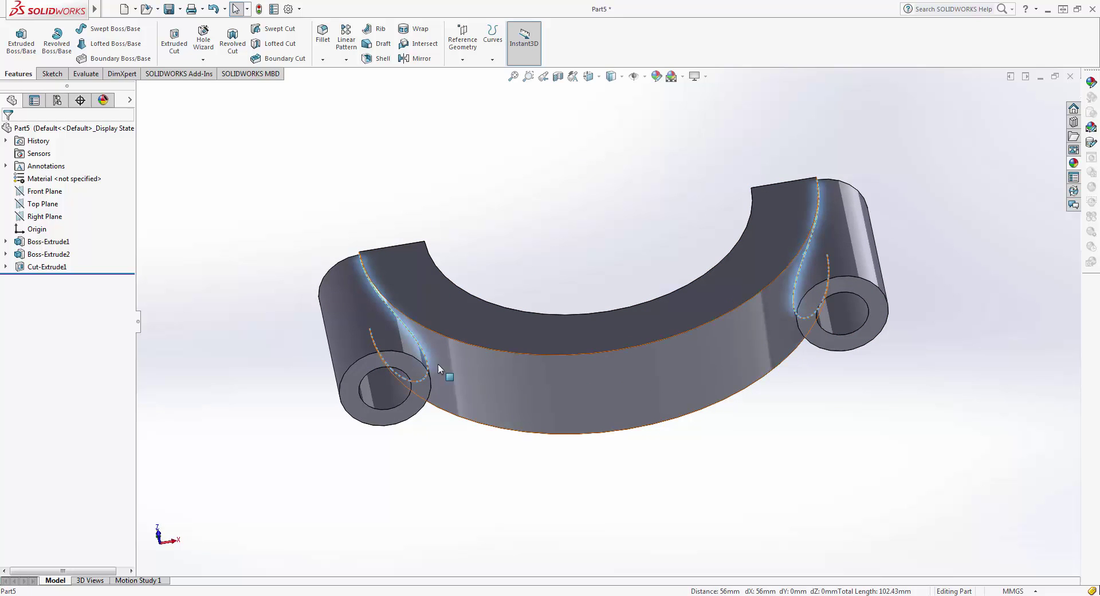
# - Fillet the two boss-to-arch edges with a 2 mm radius
pyautogui.click(322, 34)
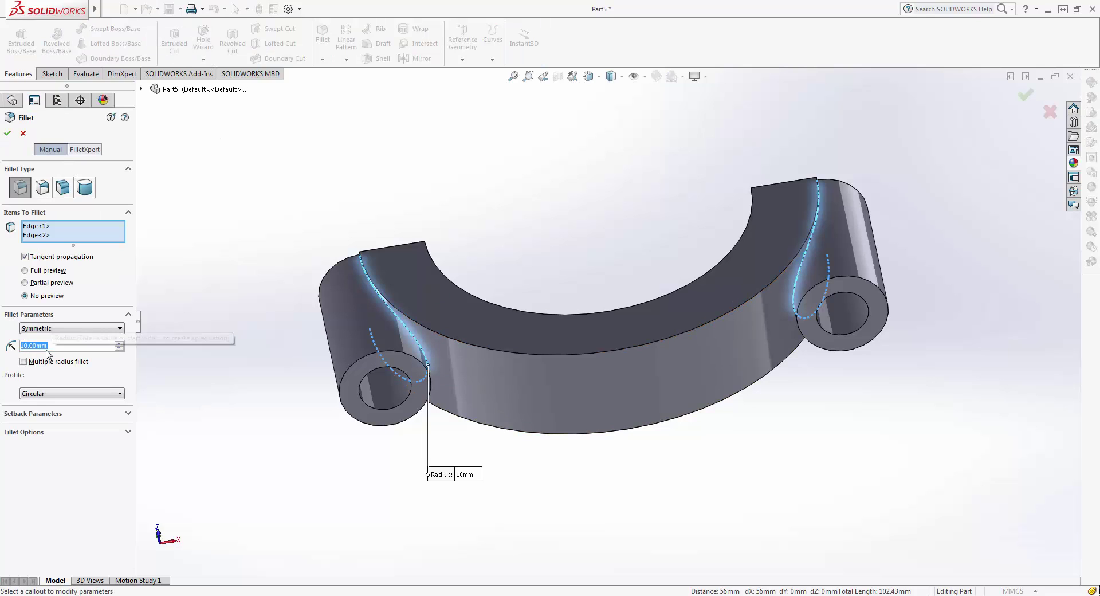
pyautogui.write('2')
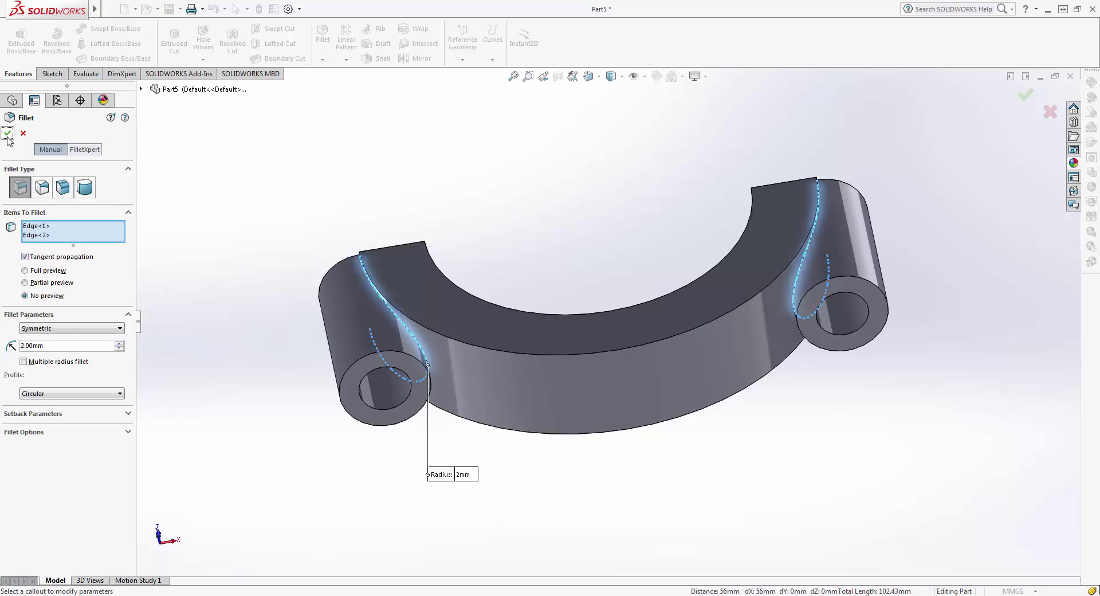
pyautogui.click(7, 133)
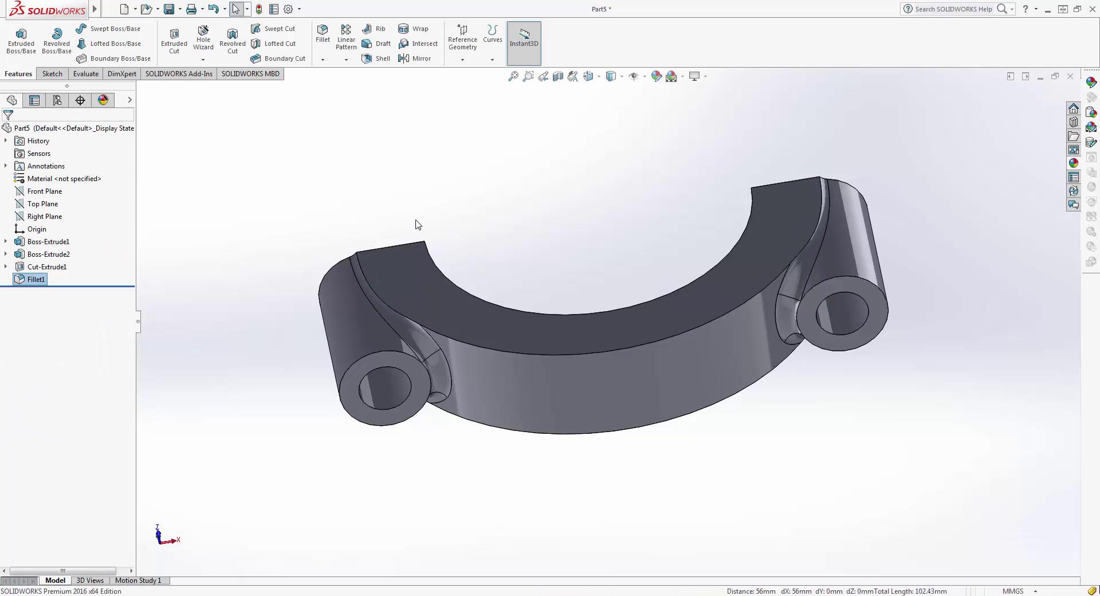
pyautogui.click(512, 354)
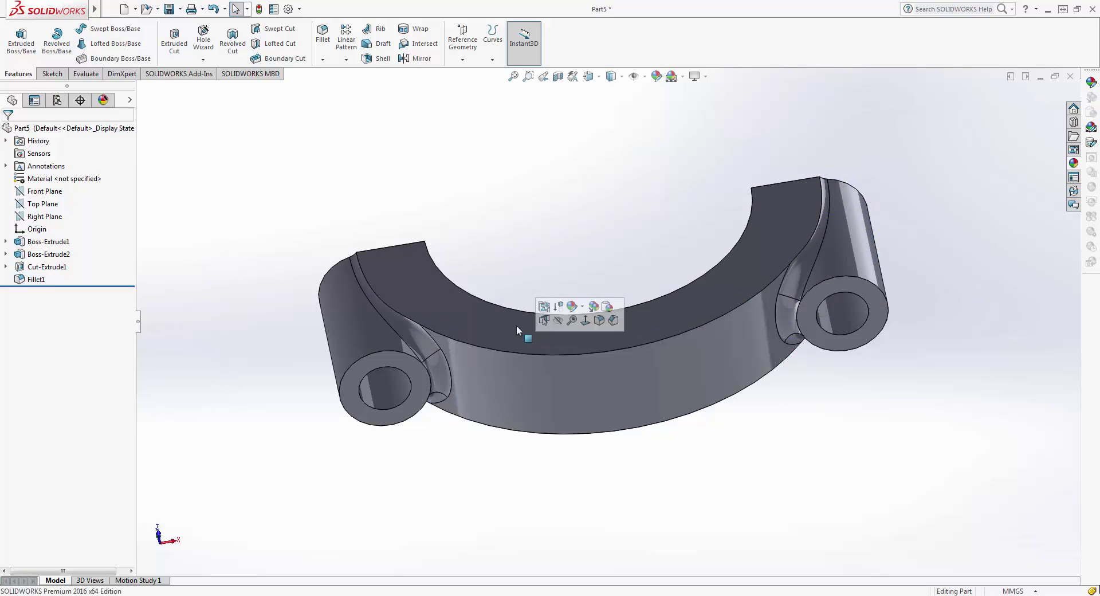
# - Fillet the curved edges of the arch's front face at 2 mm
pyautogui.click(508, 358)
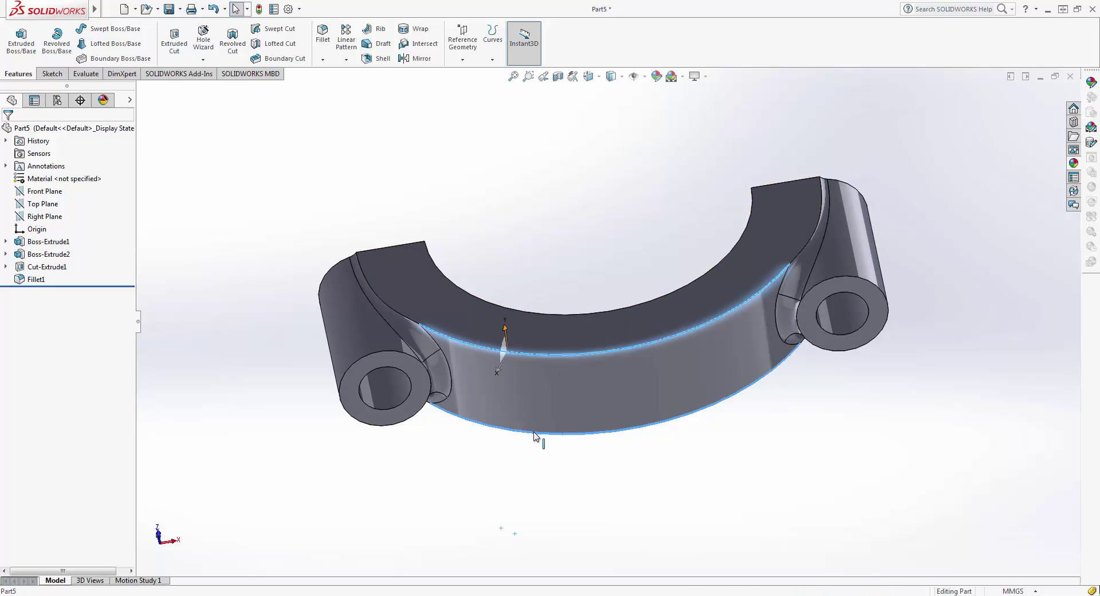
pyautogui.click(323, 35)
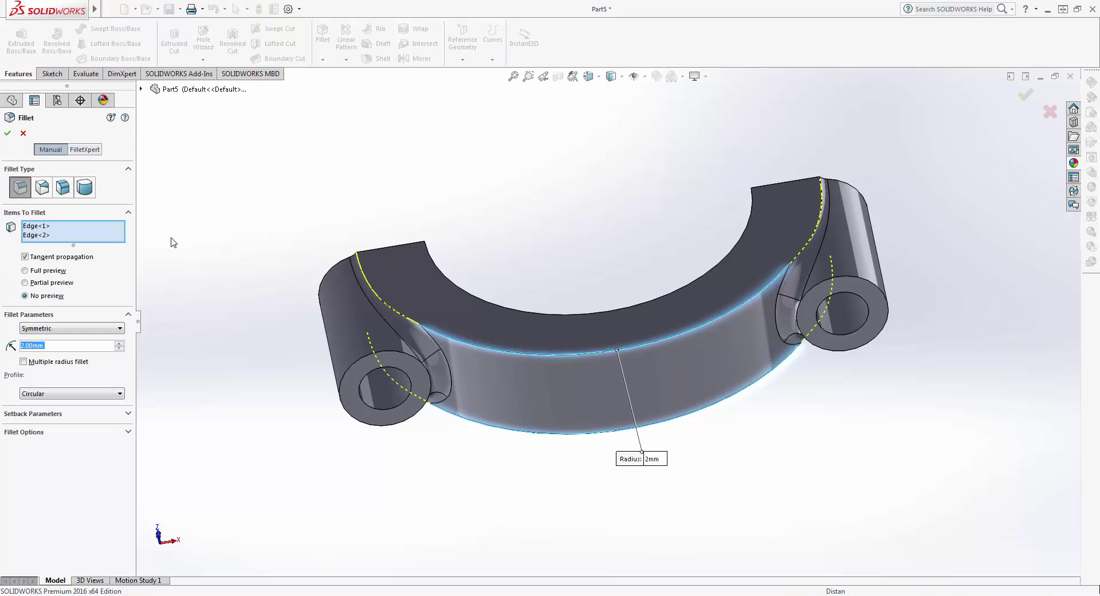
pyautogui.press('Return')
pyautogui.moveTo(417, 243)
pyautogui.mouseDown(button='middle')
pyautogui.moveTo(515, 209)
pyautogui.moveTo(535, 424)
pyautogui.moveTo(526, 426)
pyautogui.moveTo(582, 445)
pyautogui.moveTo(587, 404)
pyautogui.mouseUp(button='middle')
# - Apply a cast stainless steel appearance to the whole part
pyautogui.click(1073, 163)
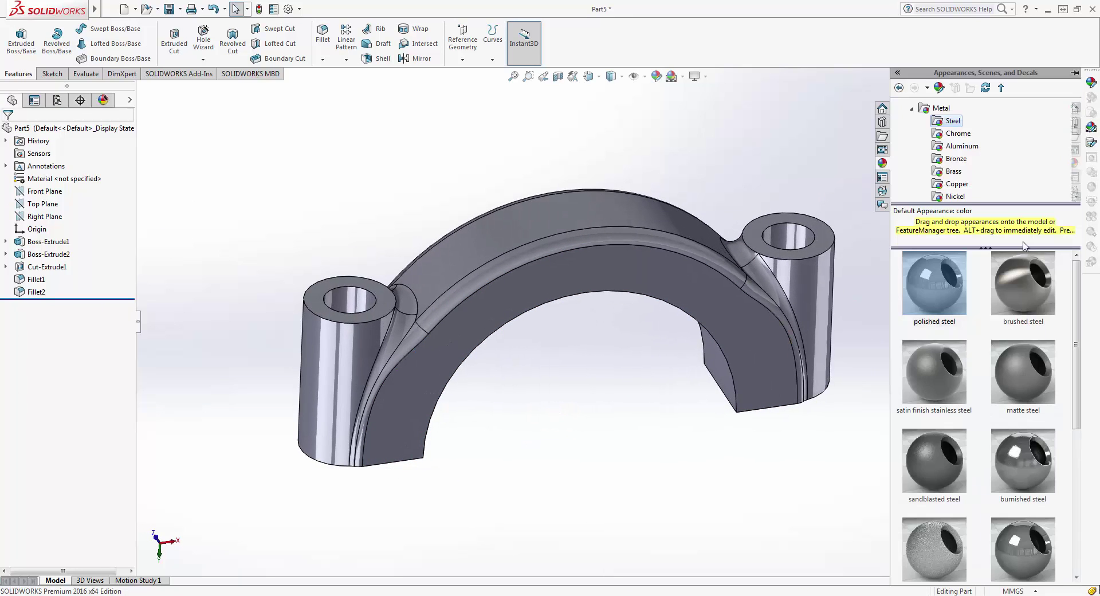
pyautogui.moveTo(939, 542)
pyautogui.mouseDown()
pyautogui.moveTo(604, 337)
pyautogui.moveTo(541, 254)
pyautogui.mouseUp()
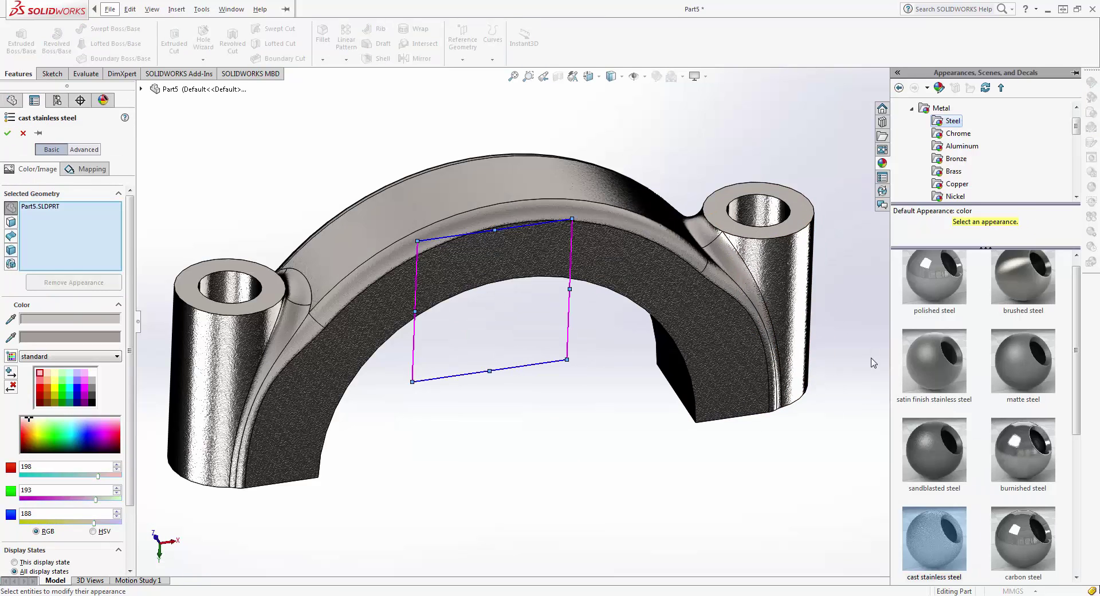
pyautogui.moveTo(872, 363); pyautogui.dragTo(598, 239, button='middle')
pyautogui.click(7, 133)
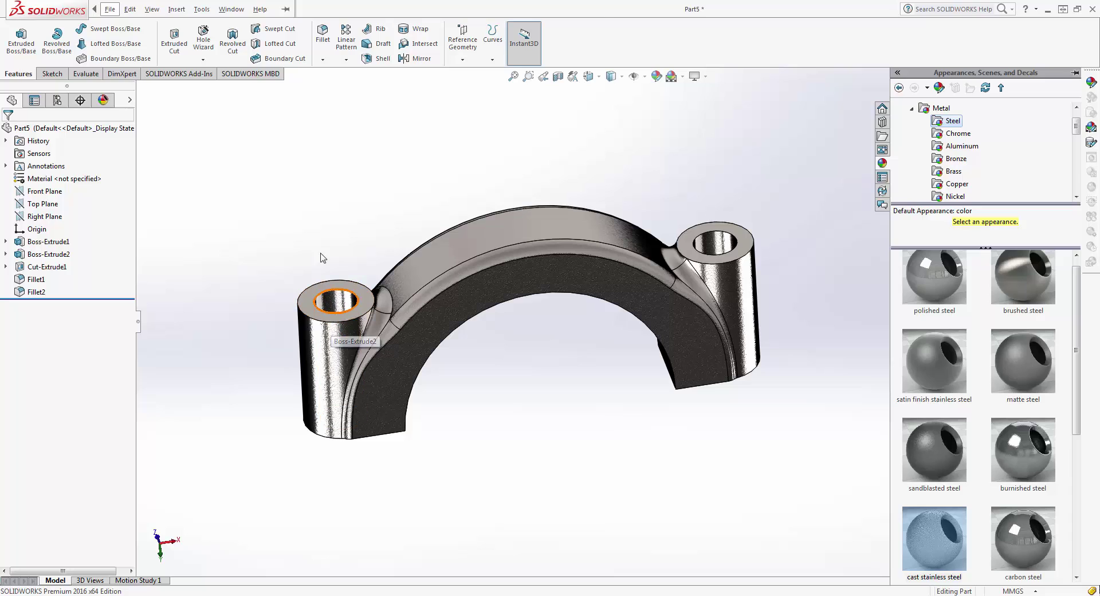
# - Apply polished steel to the boss top faces, front face and top curved arch face
pyautogui.click(329, 314)
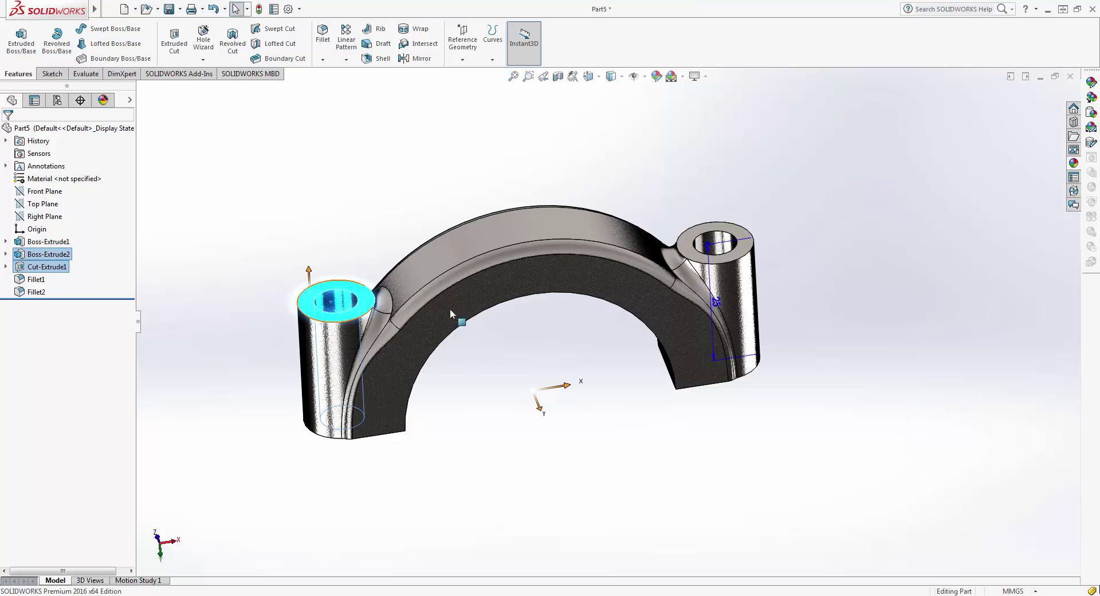
pyautogui.keyDown('ctrl'); pyautogui.click(717, 236); pyautogui.keyUp('ctrl')
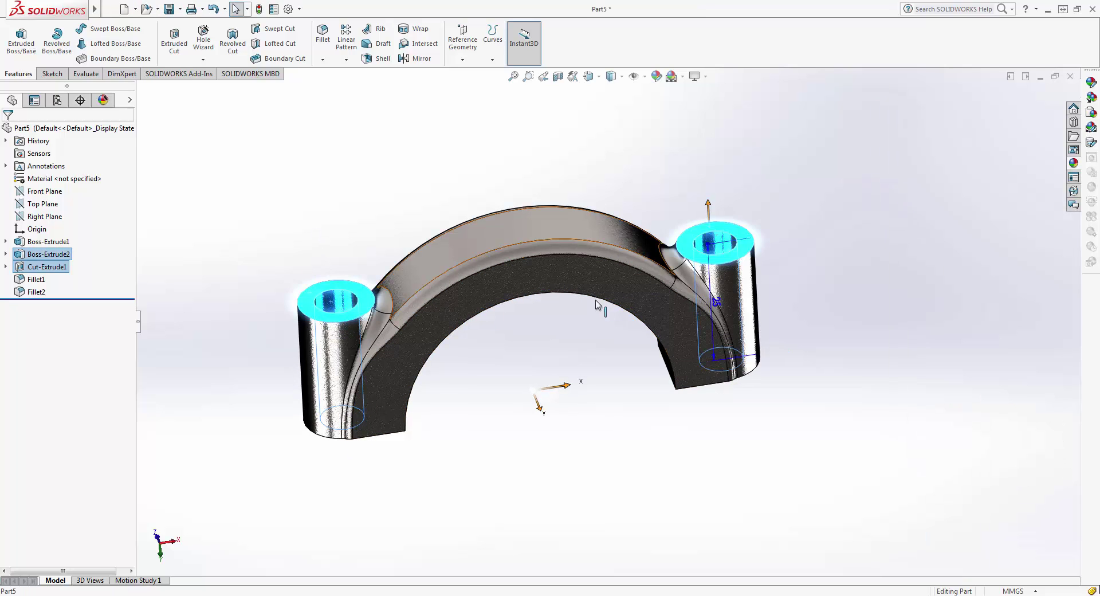
pyautogui.keyDown('ctrl'); pyautogui.click(573, 275); pyautogui.keyUp('ctrl')
pyautogui.moveTo(508, 290)
pyautogui.mouseDown(button='middle')
pyautogui.moveTo(510, 277)
pyautogui.moveTo(404, 186)
pyautogui.mouseUp(button='middle')
pyautogui.keyDown('ctrl'); pyautogui.click(449, 419); pyautogui.keyUp('ctrl')
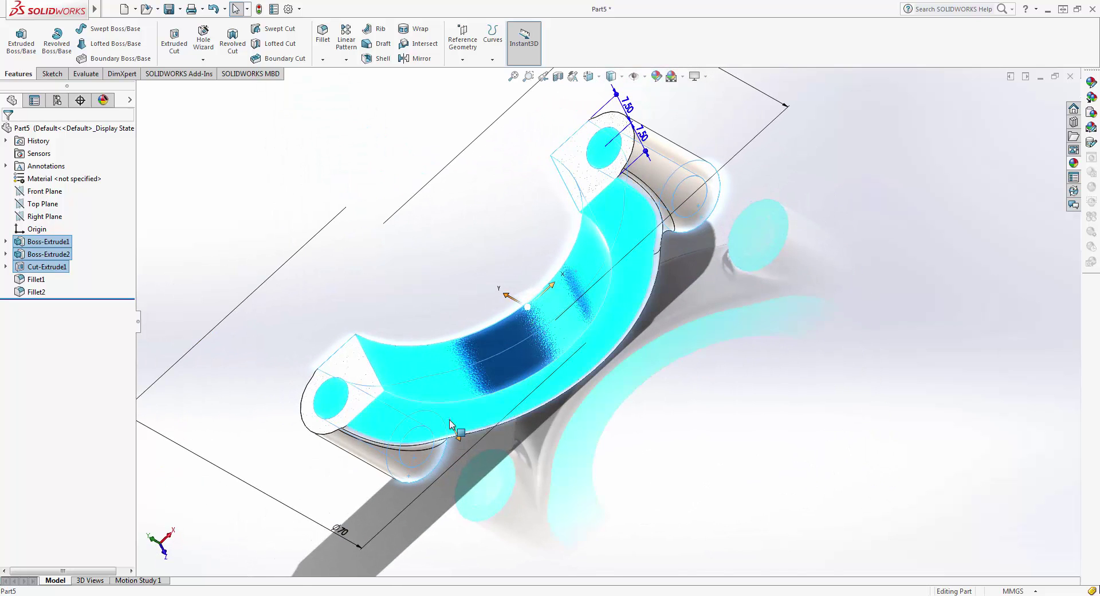
pyautogui.click(1073, 164)
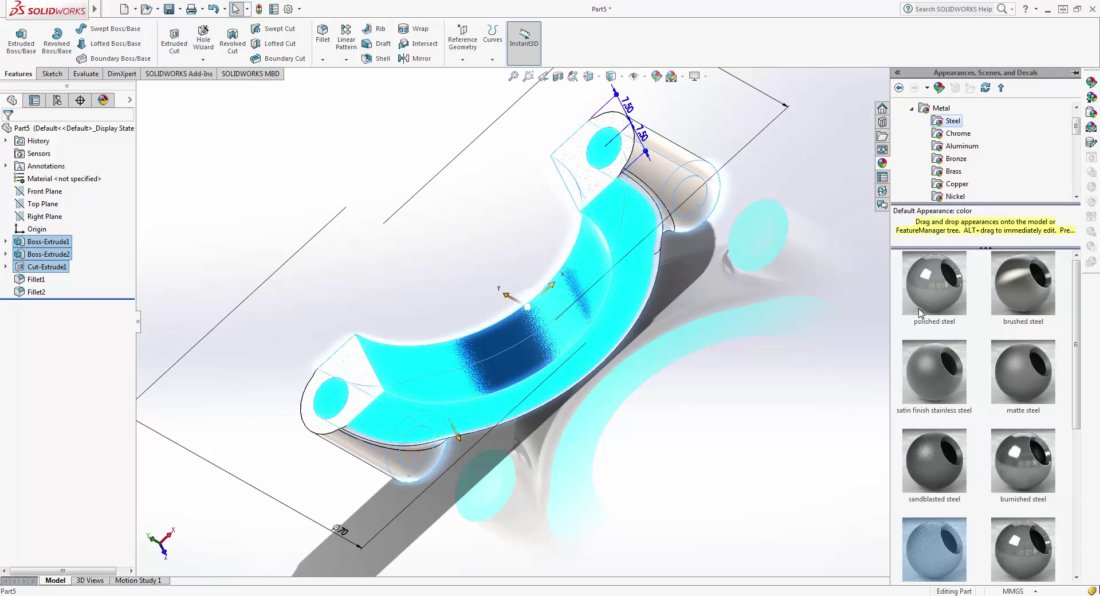
pyautogui.moveTo(940, 314); pyautogui.dragTo(501, 357)
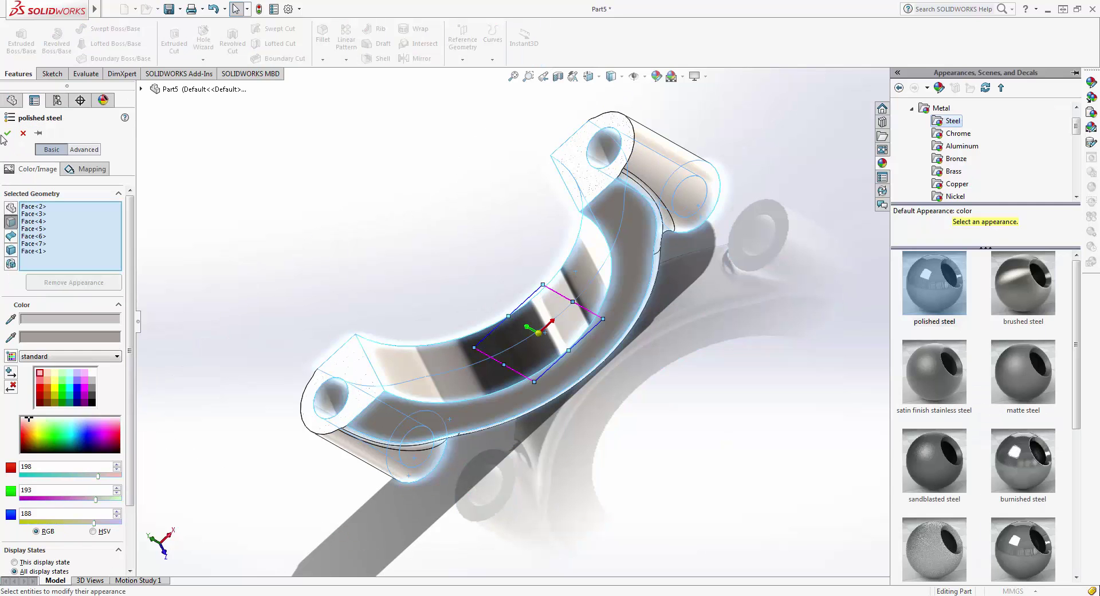
pyautogui.click(7, 134)
# - Reapply polished steel to the boss top faces and switch to shaded display without edges
pyautogui.moveTo(393, 264)
pyautogui.mouseDown(button='middle')
pyautogui.moveTo(360, 265)
pyautogui.moveTo(332, 339)
pyautogui.moveTo(511, 243)
pyautogui.moveTo(405, 332)
pyautogui.moveTo(477, 211)
pyautogui.moveTo(637, 162)
pyautogui.mouseUp(button='middle')
pyautogui.scroll(-5, 332, 340)
pyautogui.scroll(-3, 332, 339)
pyautogui.scroll(5, 332, 339)
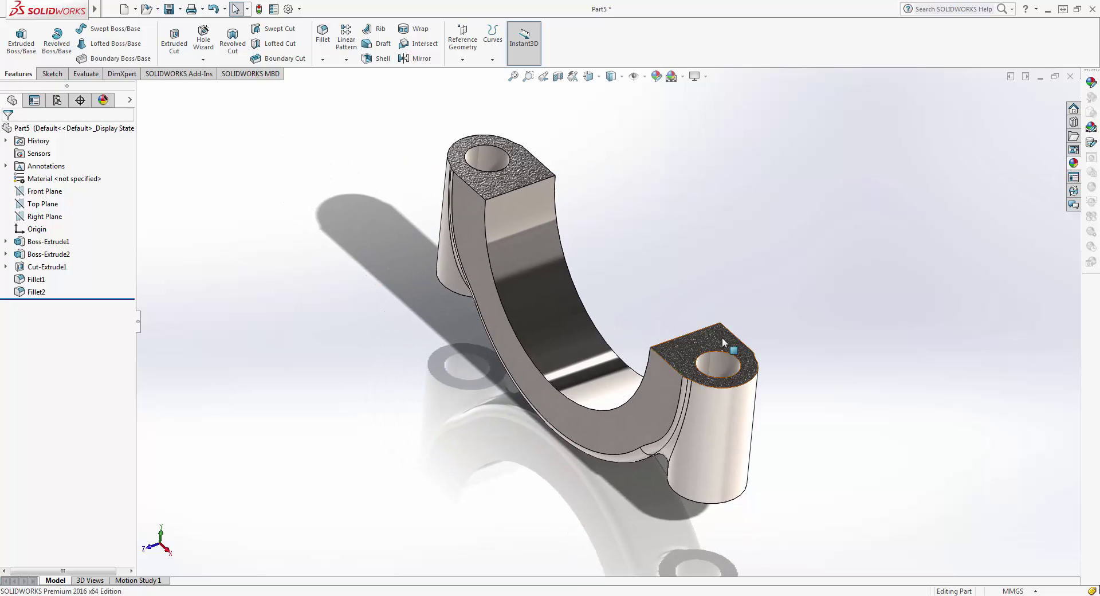
pyautogui.click(722, 337)
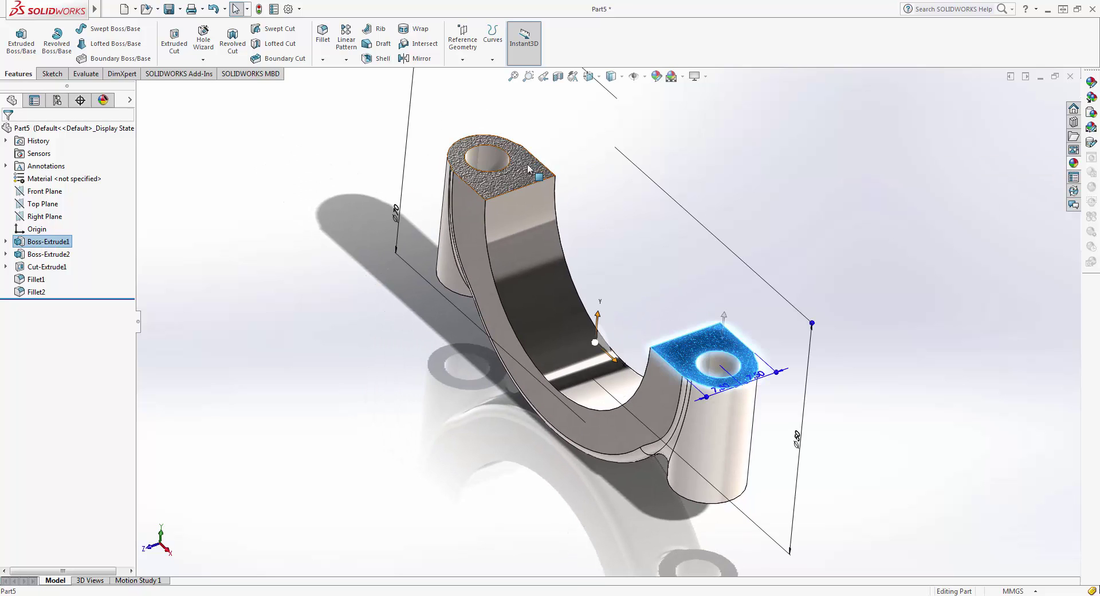
pyautogui.click(1077, 163)
pyautogui.keyDown('alt'); pyautogui.moveTo(940, 306); pyautogui.dragTo(702, 338); pyautogui.keyUp('alt')
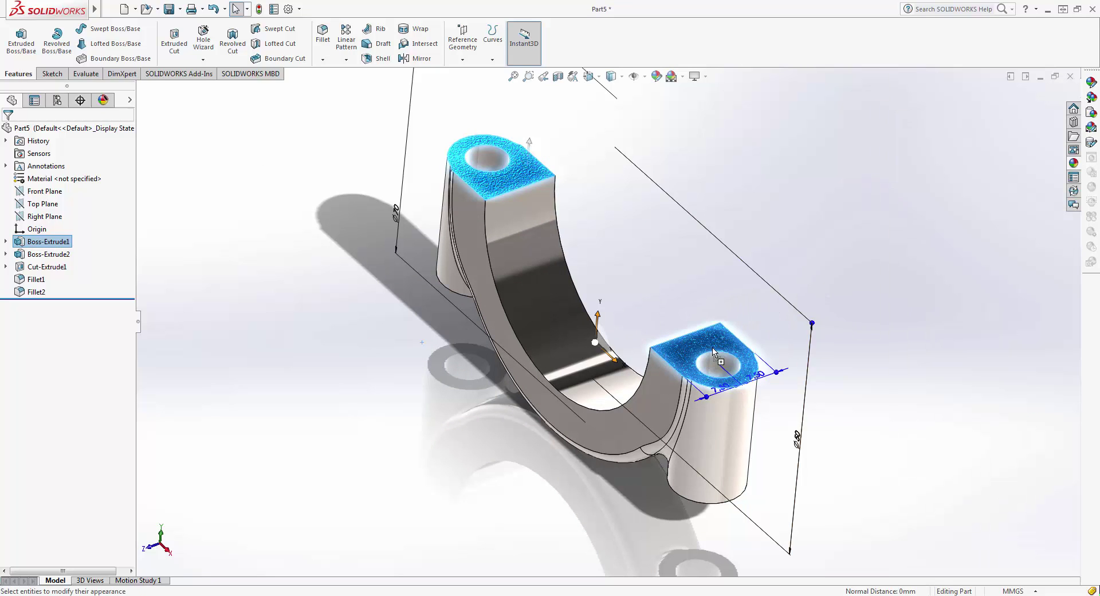
pyautogui.click(8, 132)
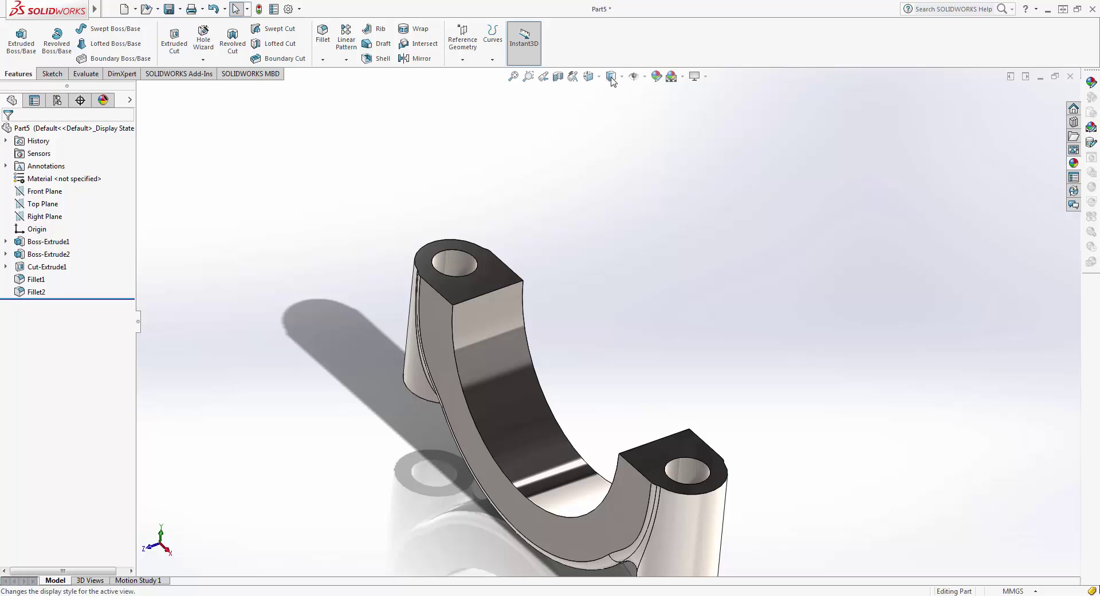
pyautogui.click(611, 110)
pyautogui.scroll(3, 611, 294)
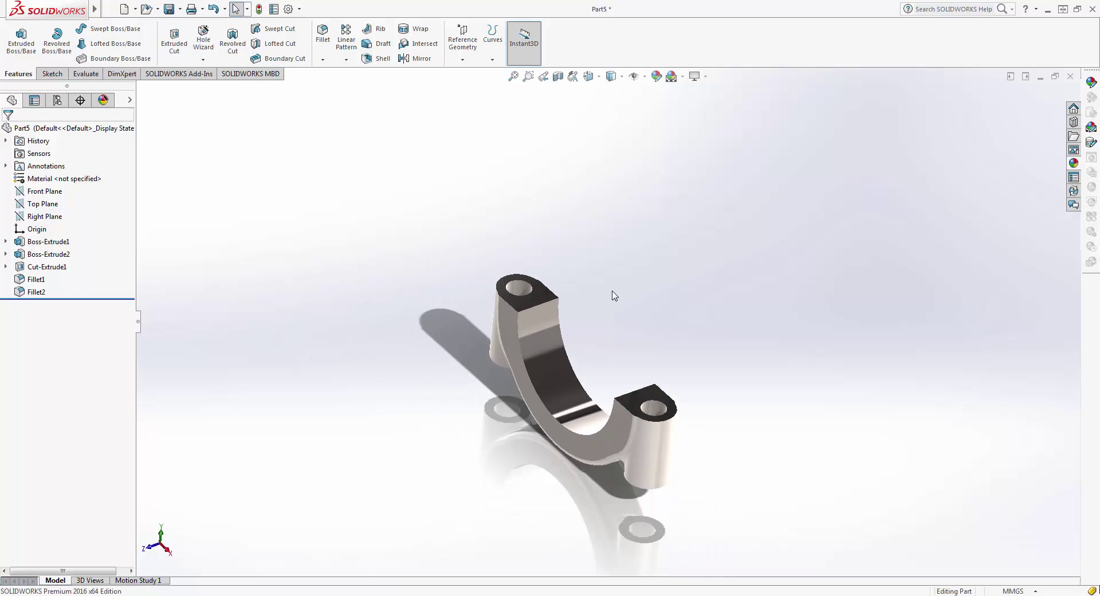
pyautogui.keyDown('ctrl'); pyautogui.moveTo(611, 295); pyautogui.dragTo(595, 252, button='middle'); pyautogui.keyUp('ctrl')
# - Save the part over Piston Rod cap.SLDPRT, then close the cap and Piston Rod documents
pyautogui.hotkey('ctrl', 's')
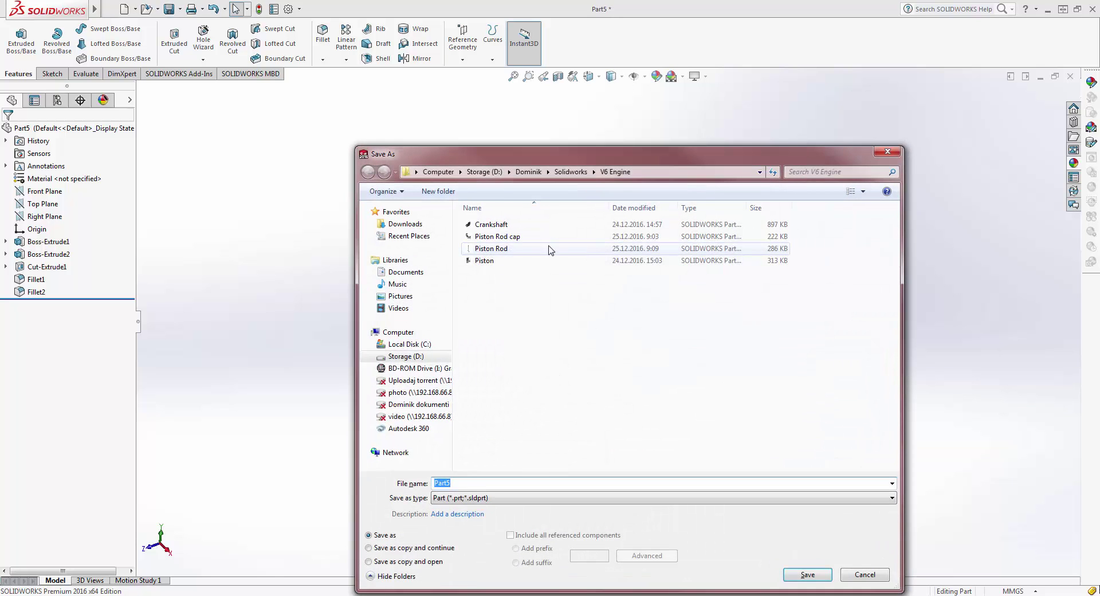
pyautogui.click(539, 238)
pyautogui.click(808, 570)
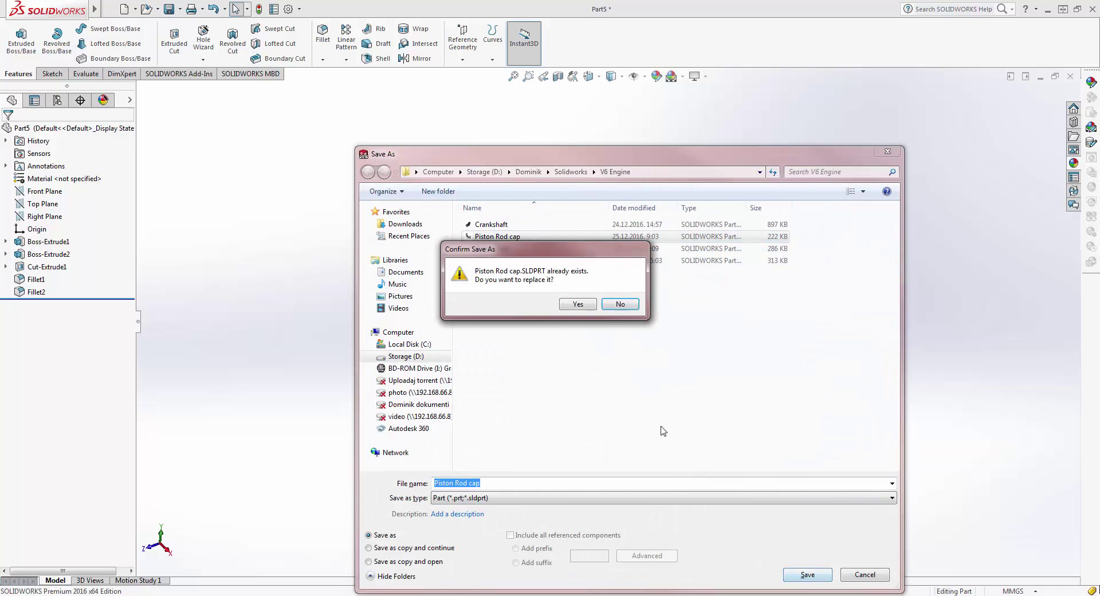
pyautogui.click(575, 305)
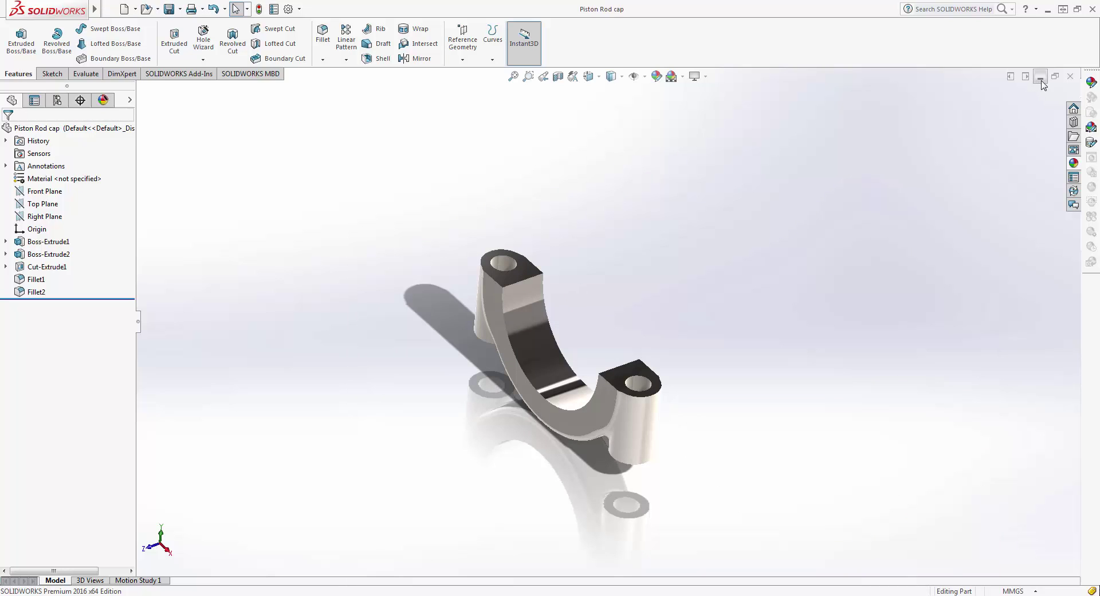
pyautogui.click(1069, 78)
pyautogui.click(1069, 78)
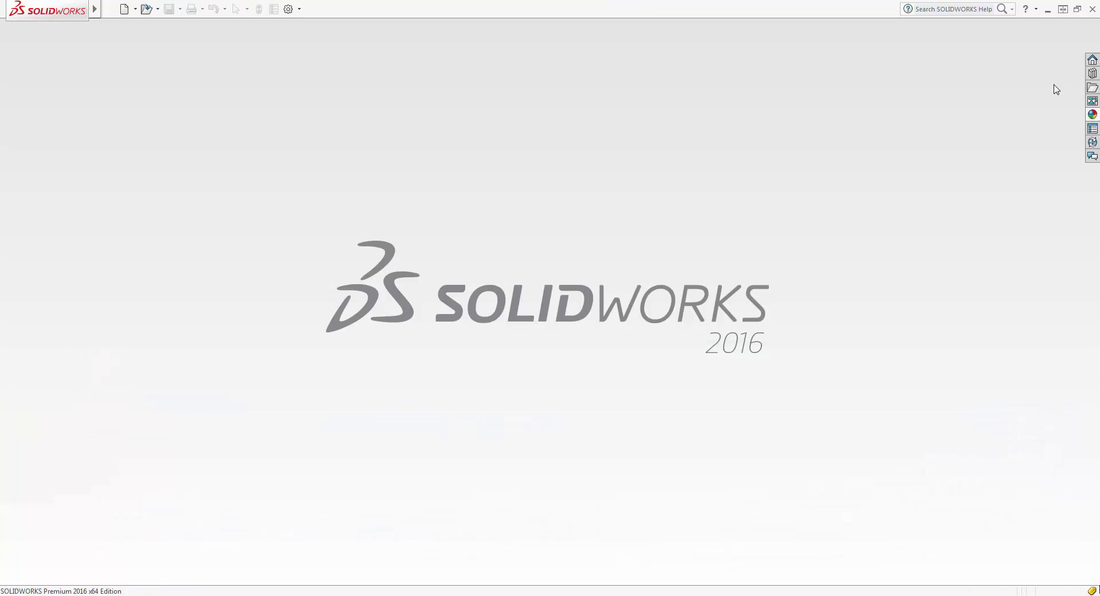
# - Create a new assembly document
pyautogui.click(125, 11)
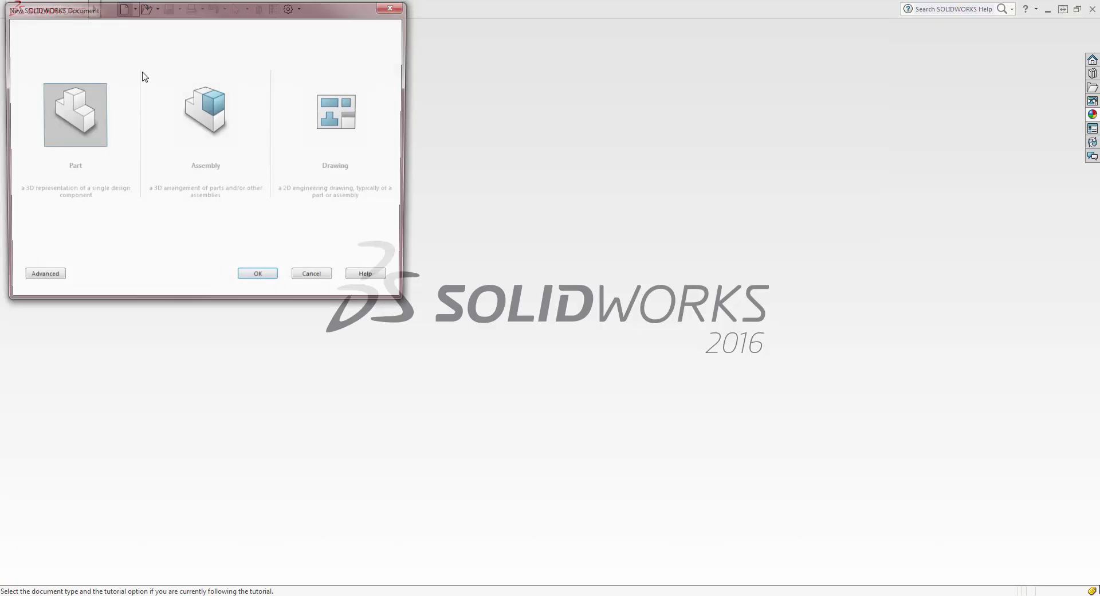
pyautogui.click(201, 126)
pyautogui.click(259, 280)
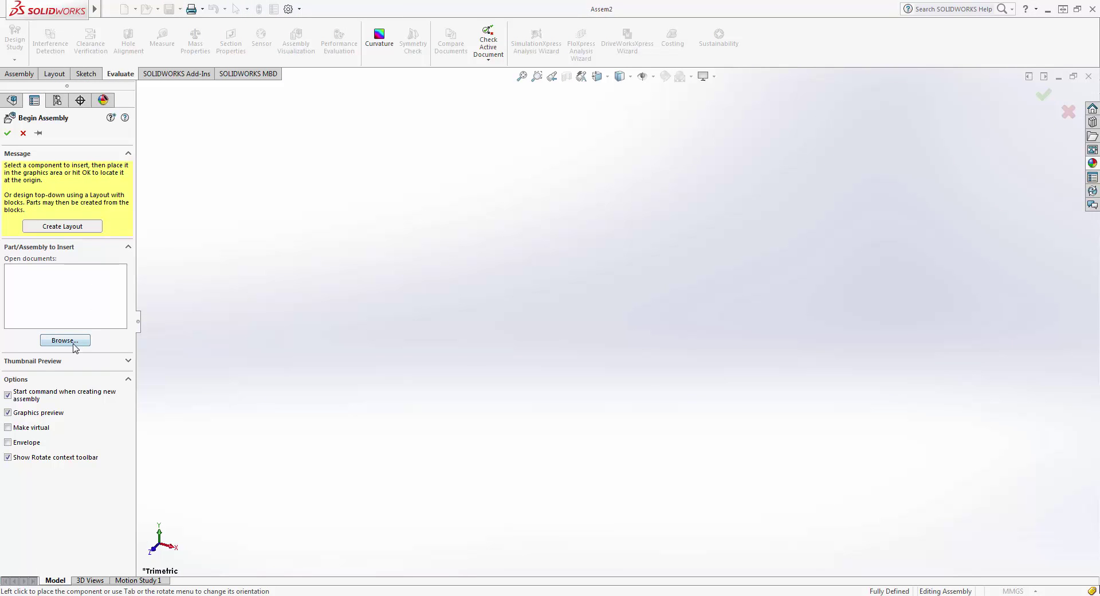
# - Insert Piston Rod and Piston Rod cap, placing the cap below the rod's big end
pyautogui.click(73, 342)
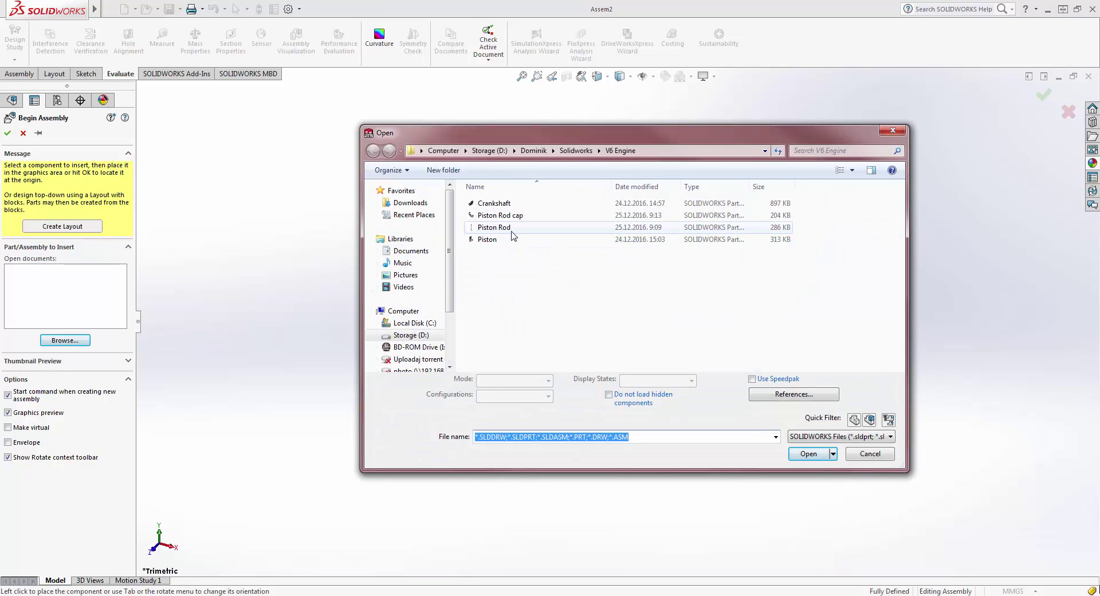
pyautogui.click(499, 228)
pyautogui.keyDown('ctrl'); pyautogui.click(504, 216); pyautogui.keyUp('ctrl')
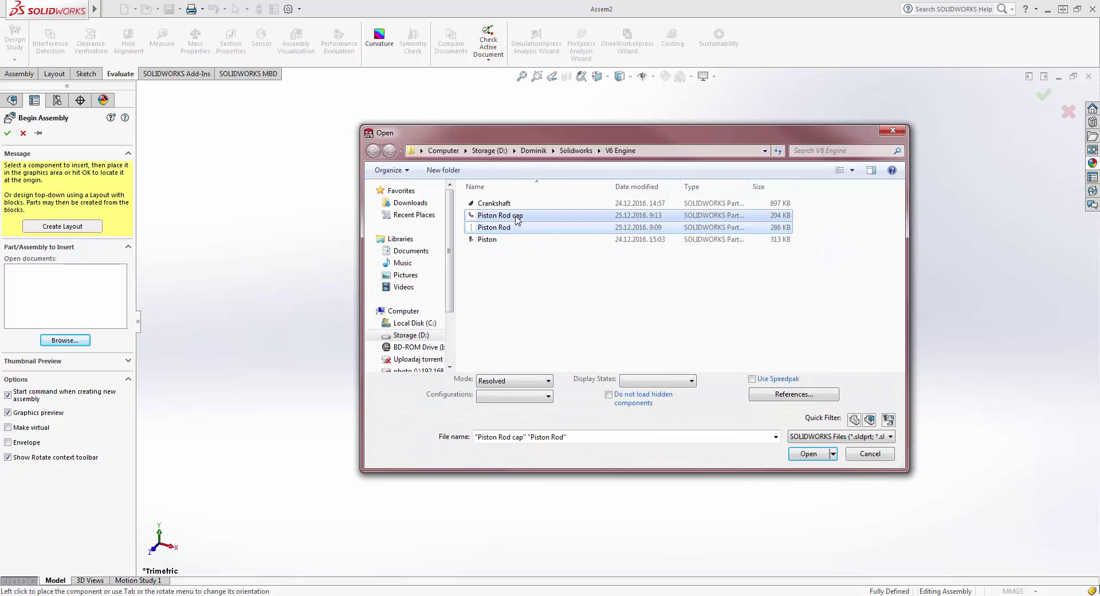
pyautogui.click(809, 454)
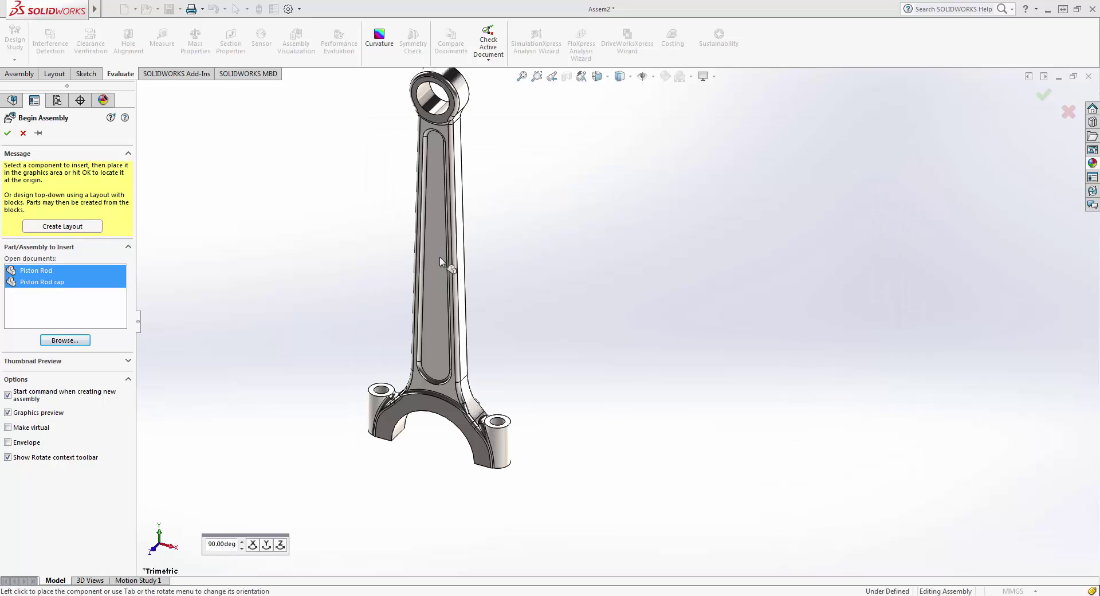
pyautogui.click(695, 334)
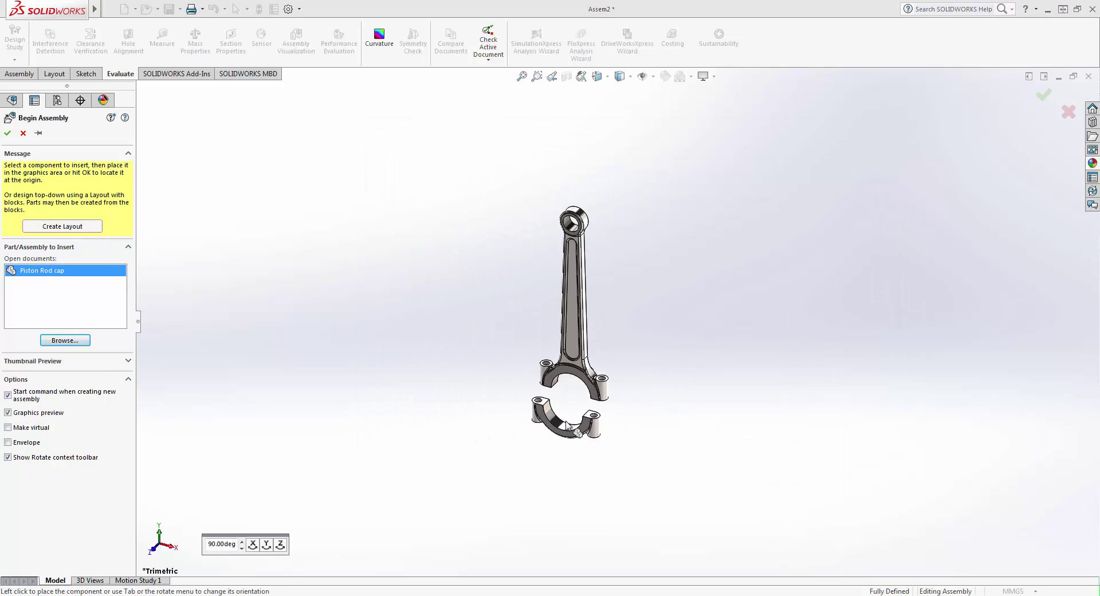
pyautogui.click(615, 377)
pyautogui.scroll(-3, 516, 353)
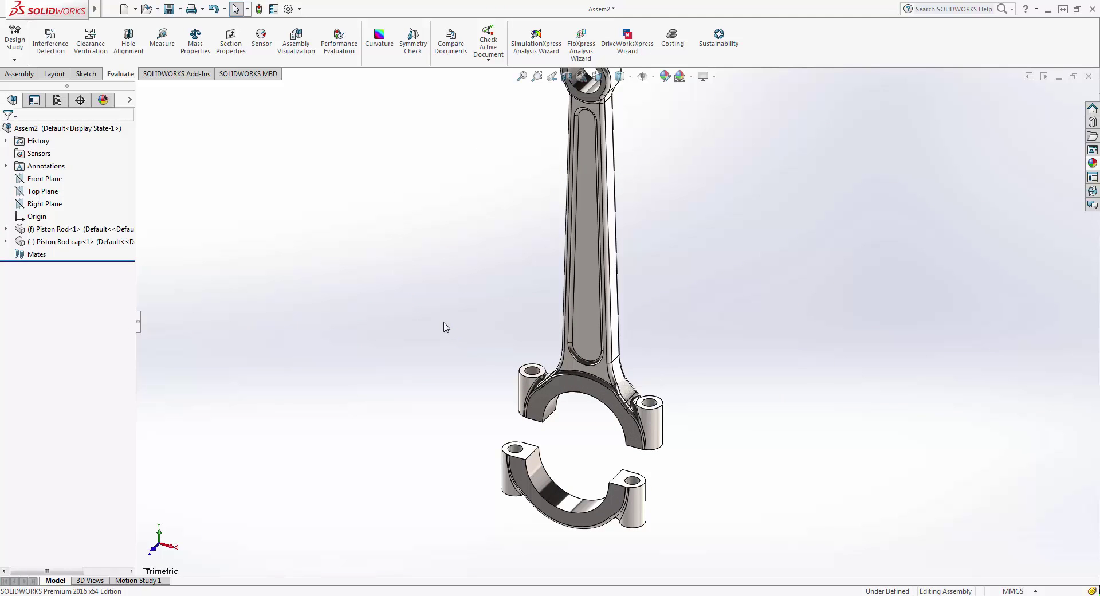
# - Mate the cap's inner bore concentric with the rod's big-end bore
pyautogui.click(23, 73)
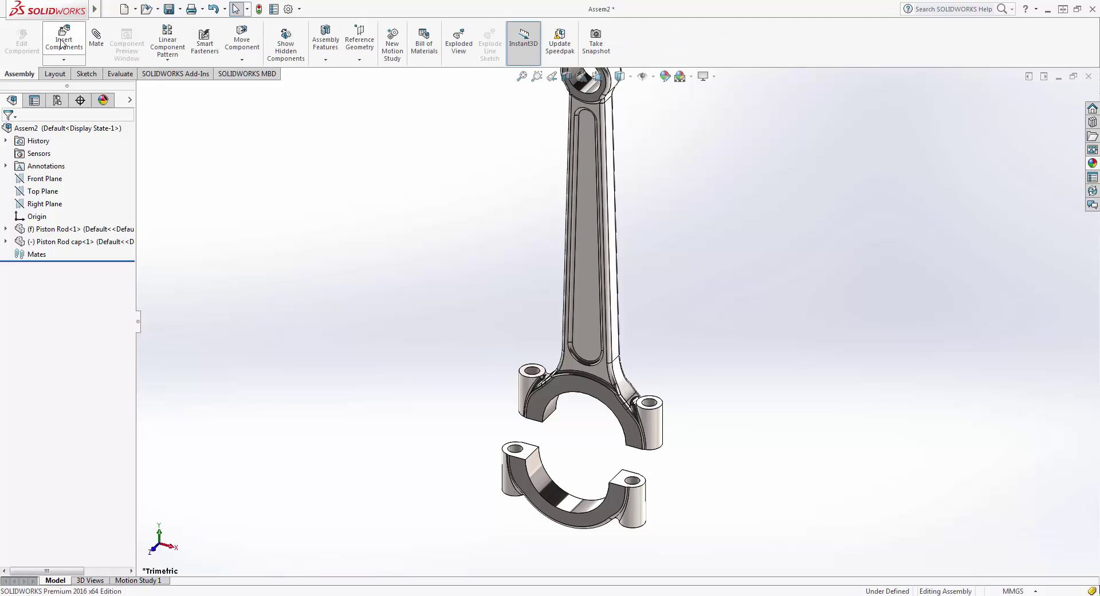
pyautogui.click(540, 474)
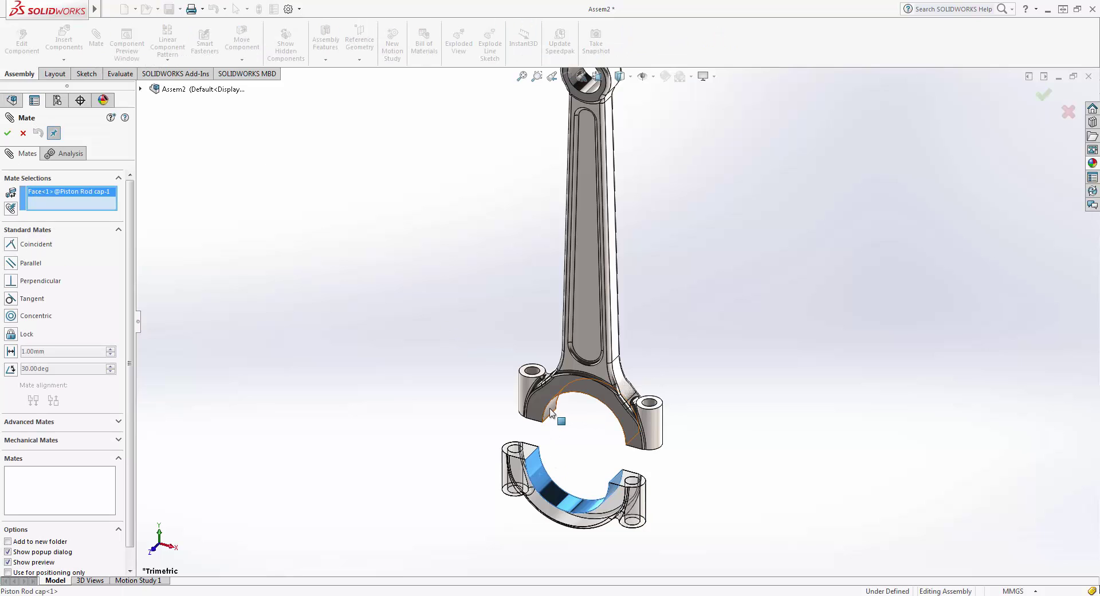
pyautogui.click(550, 411)
pyautogui.press('Return')
pyautogui.scroll(-3, 533, 477)
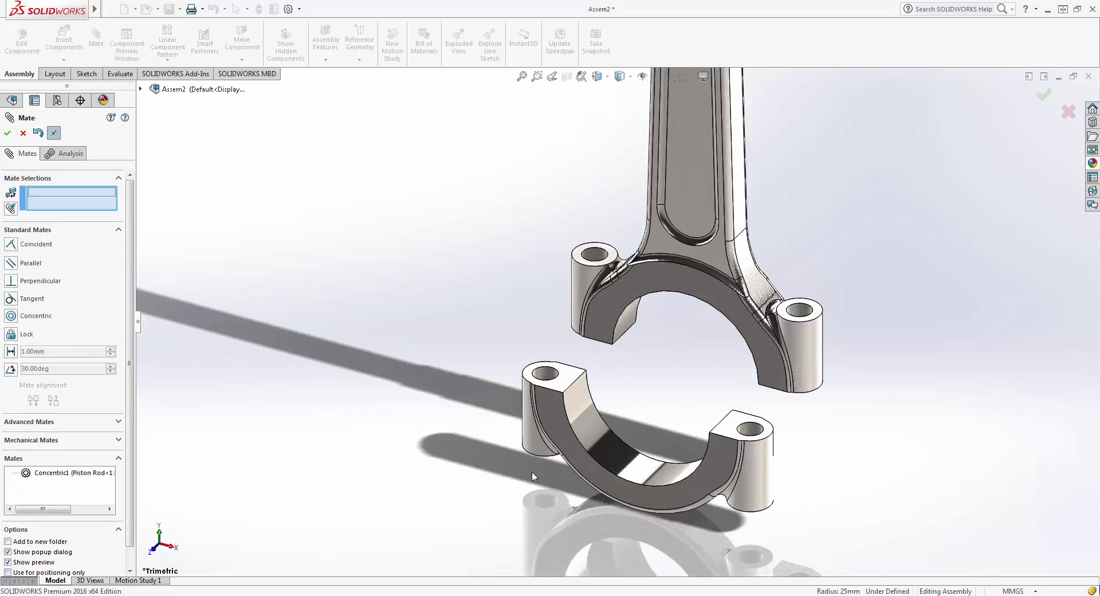
pyautogui.scroll(-2, 532, 477)
# - Make the cap's top face coincident with the rod's end face
pyautogui.click(589, 350)
pyautogui.moveTo(589, 350); pyautogui.dragTo(697, 361, button='middle')
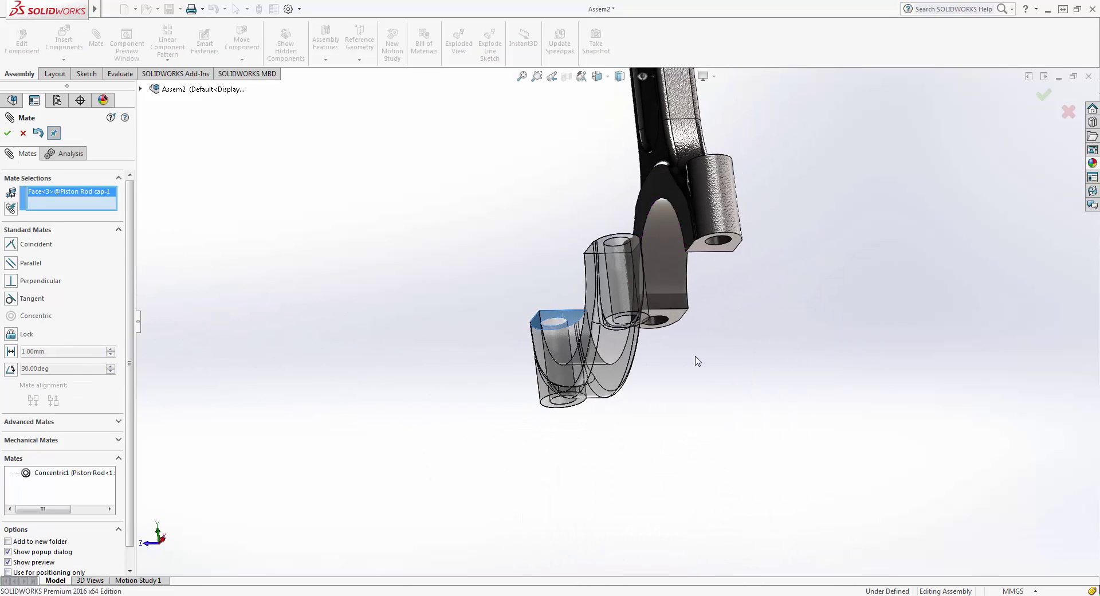
pyautogui.click(672, 314)
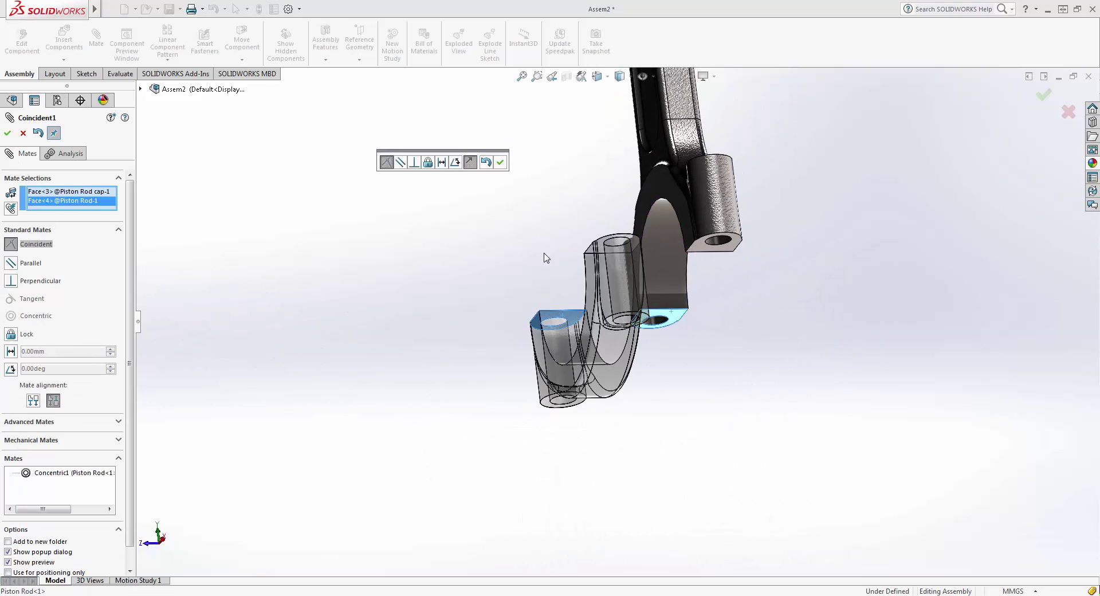
pyautogui.click(502, 163)
# - Align the cap's bolt hole concentric with the rod's, leaving Assem2 fully defined
pyautogui.moveTo(516, 147); pyautogui.dragTo(560, 226, button='middle')
pyautogui.scroll(-2, 567, 212)
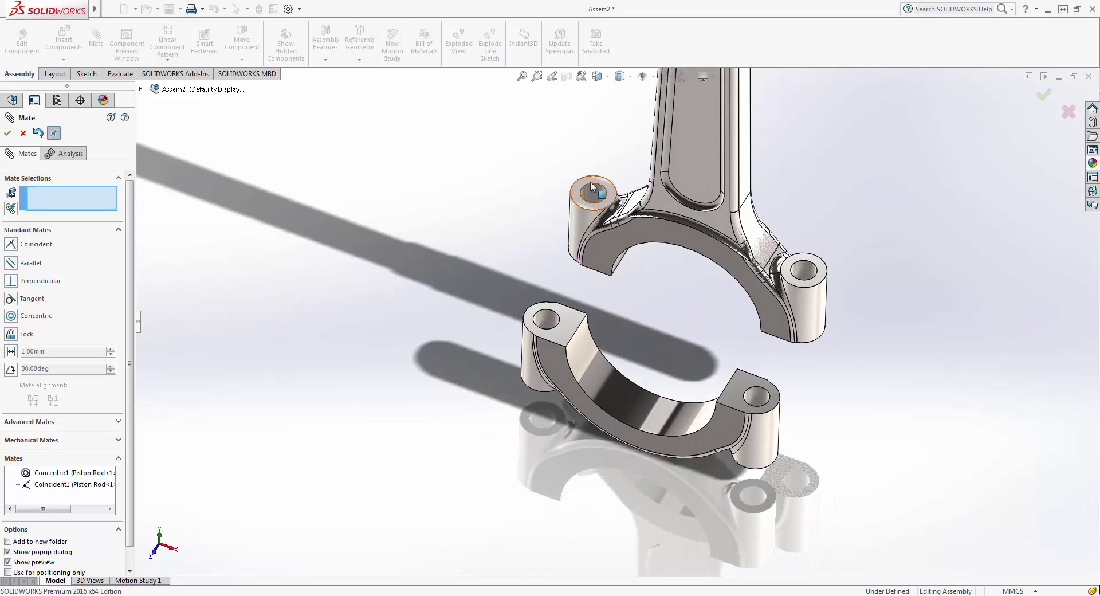
pyautogui.click(548, 323)
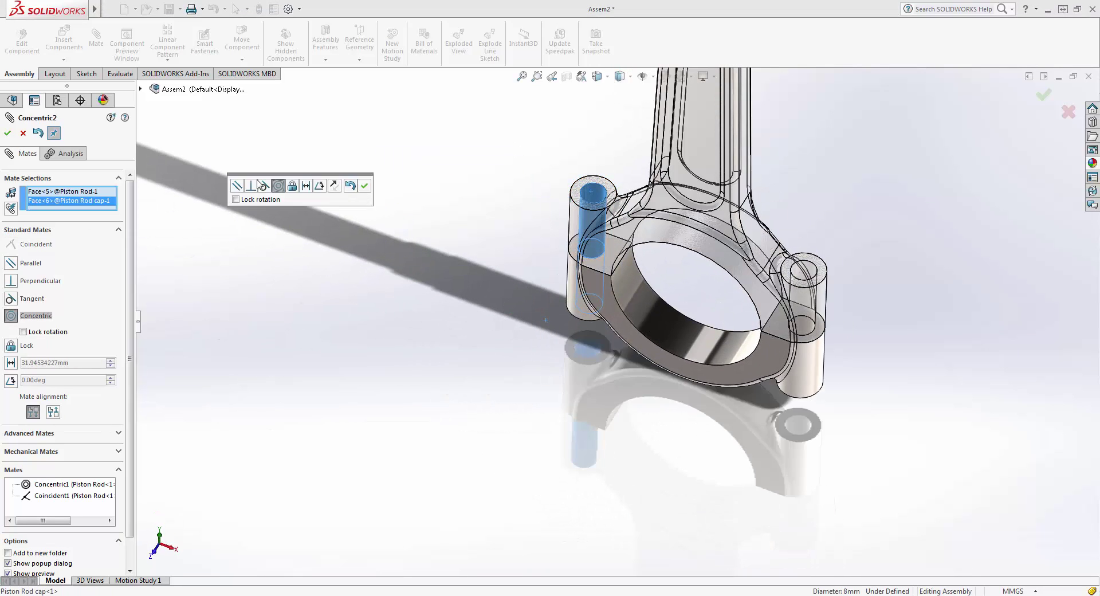
pyautogui.click(8, 134)
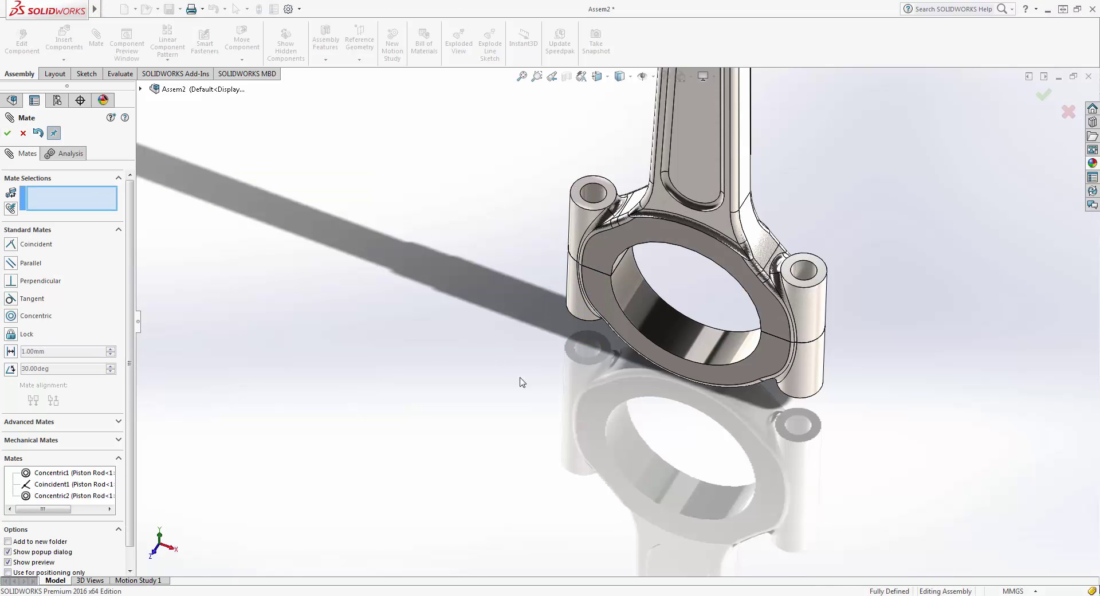
pyautogui.moveTo(522, 382); pyautogui.dragTo(515, 302, button='middle')
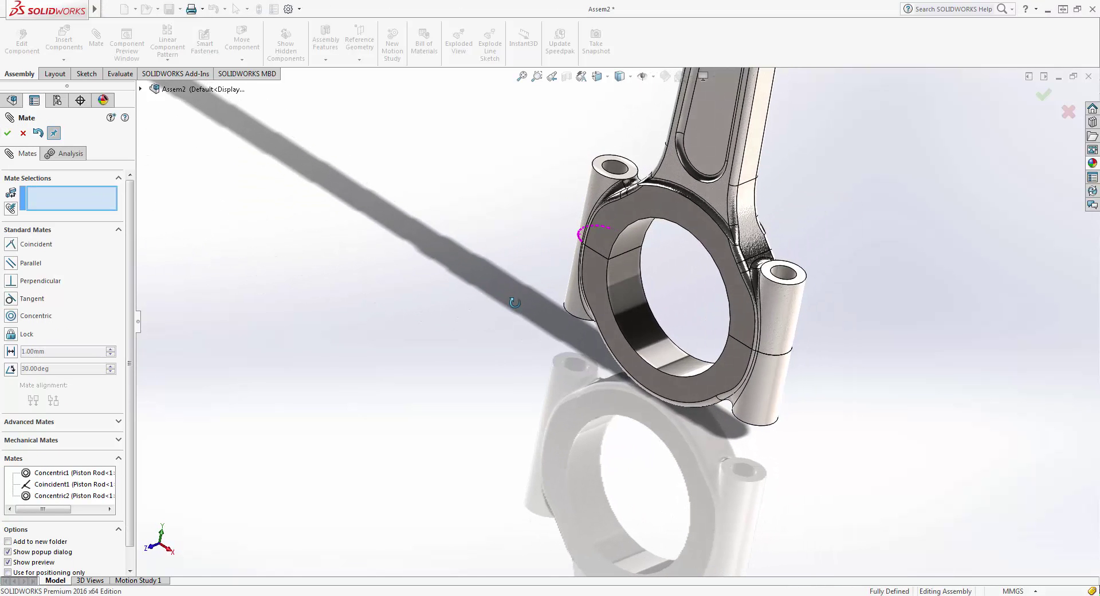
pyautogui.scroll(-5, 408, 289)
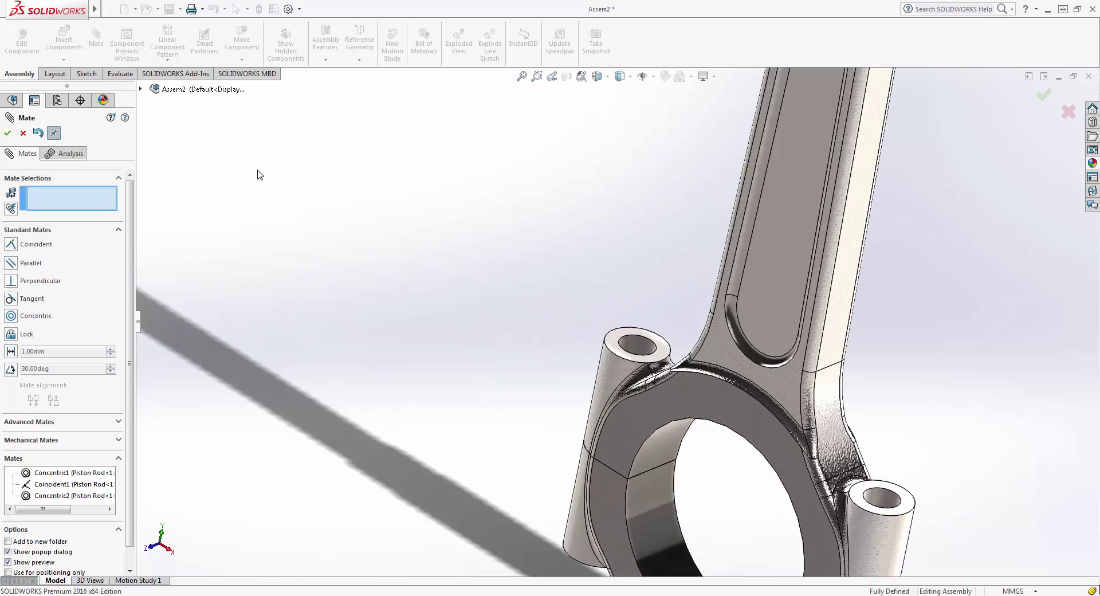
pyautogui.press('f')
pyautogui.click(6, 133)
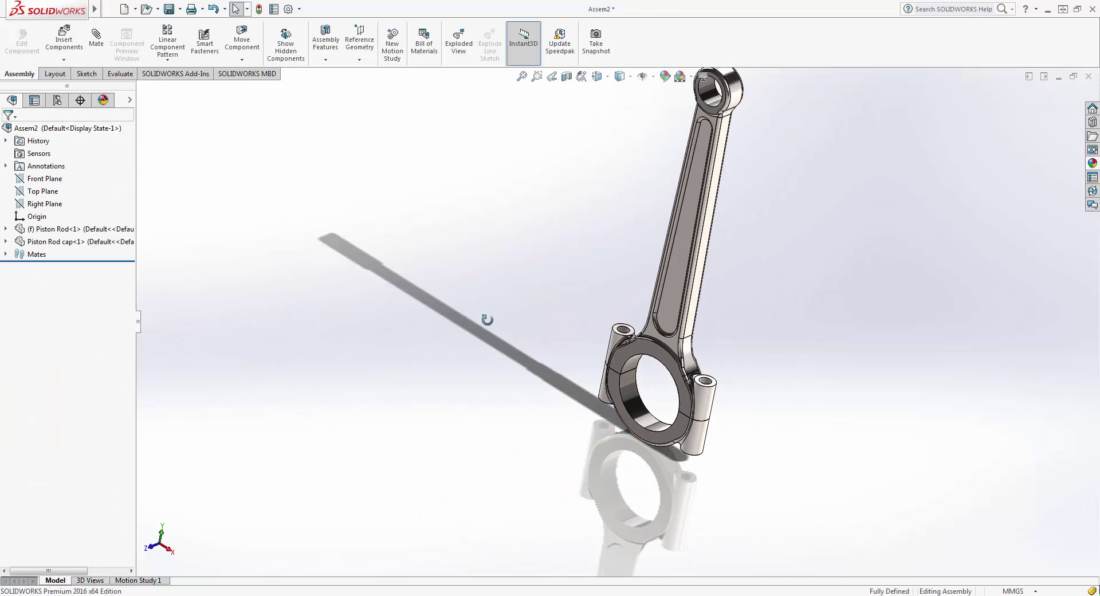
# - Orbit the connecting rod assembly and save Assem2 in the V6 Engine folder
pyautogui.moveTo(486, 319)
pyautogui.mouseDown(button='middle')
pyautogui.moveTo(388, 298)
pyautogui.moveTo(461, 355)
pyautogui.moveTo(552, 309)
pyautogui.moveTo(407, 274)
pyautogui.moveTo(439, 260)
pyautogui.moveTo(622, 508)
pyautogui.moveTo(584, 270)
pyautogui.moveTo(491, 324)
pyautogui.moveTo(646, 396)
pyautogui.moveTo(555, 227)
pyautogui.moveTo(592, 321)
pyautogui.moveTo(830, 449)
pyautogui.moveTo(840, 428)
pyautogui.moveTo(521, 324)
pyautogui.moveTo(513, 373)
pyautogui.moveTo(713, 484)
pyautogui.moveTo(949, 378)
pyautogui.moveTo(756, 513)
pyautogui.moveTo(823, 577)
pyautogui.moveTo(793, 418)
pyautogui.moveTo(537, 422)
pyautogui.moveTo(510, 369)
pyautogui.moveTo(850, 447)
pyautogui.moveTo(872, 462)
pyautogui.moveTo(883, 441)
pyautogui.moveTo(810, 464)
pyautogui.moveTo(808, 373)
pyautogui.moveTo(820, 457)
pyautogui.moveTo(871, 344)
pyautogui.moveTo(825, 381)
pyautogui.moveTo(668, 366)
pyautogui.moveTo(662, 350)
pyautogui.moveTo(686, 355)
pyautogui.mouseUp(button='middle')
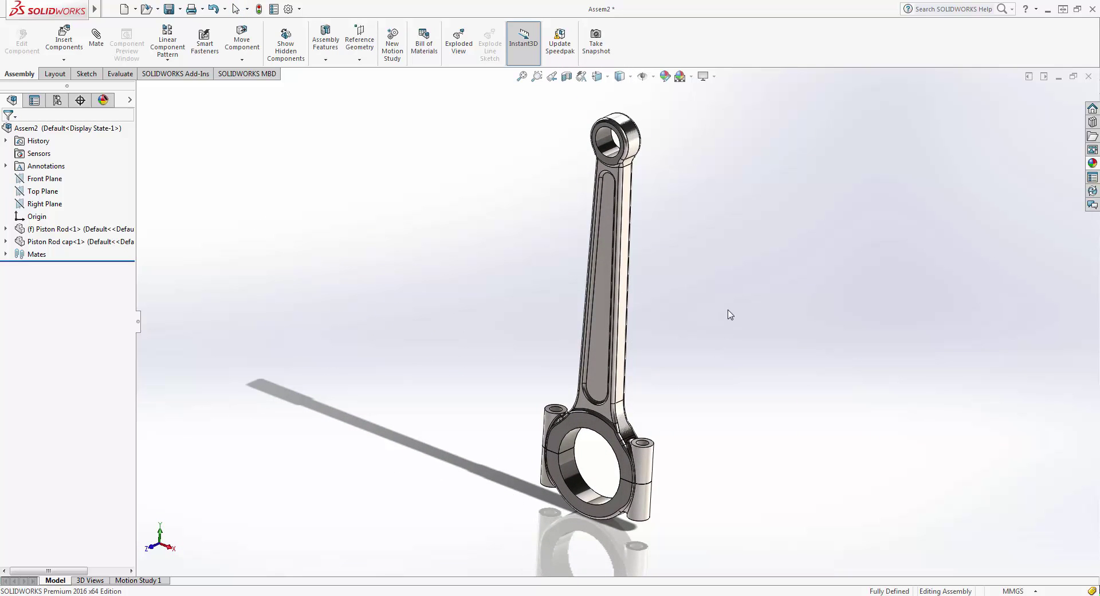
pyautogui.moveTo(730, 315); pyautogui.dragTo(717, 321, button='middle')
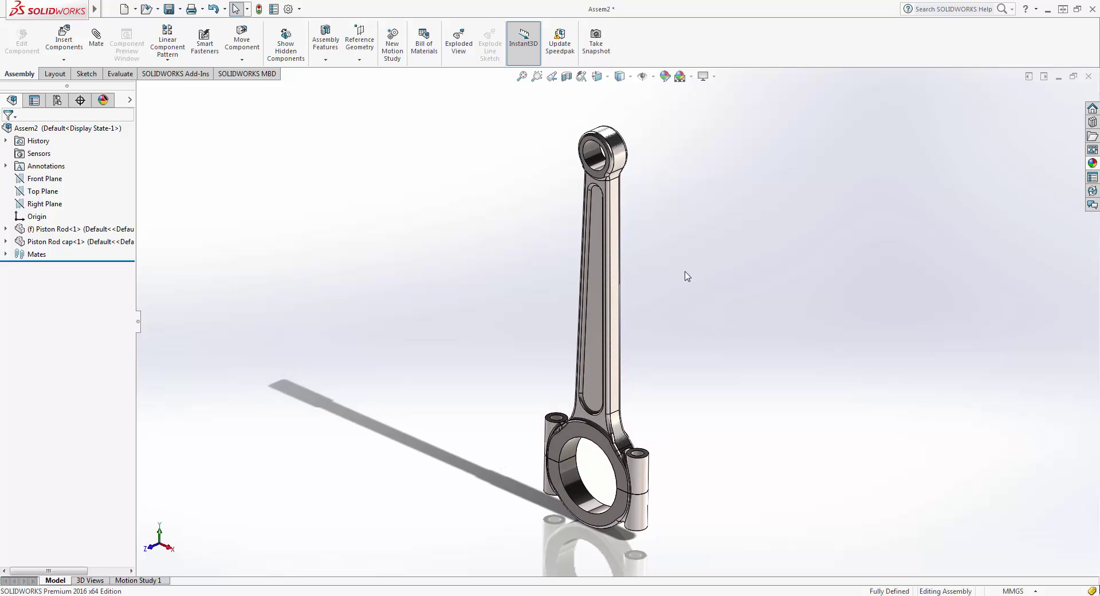
pyautogui.hotkey('ctrl', 's')
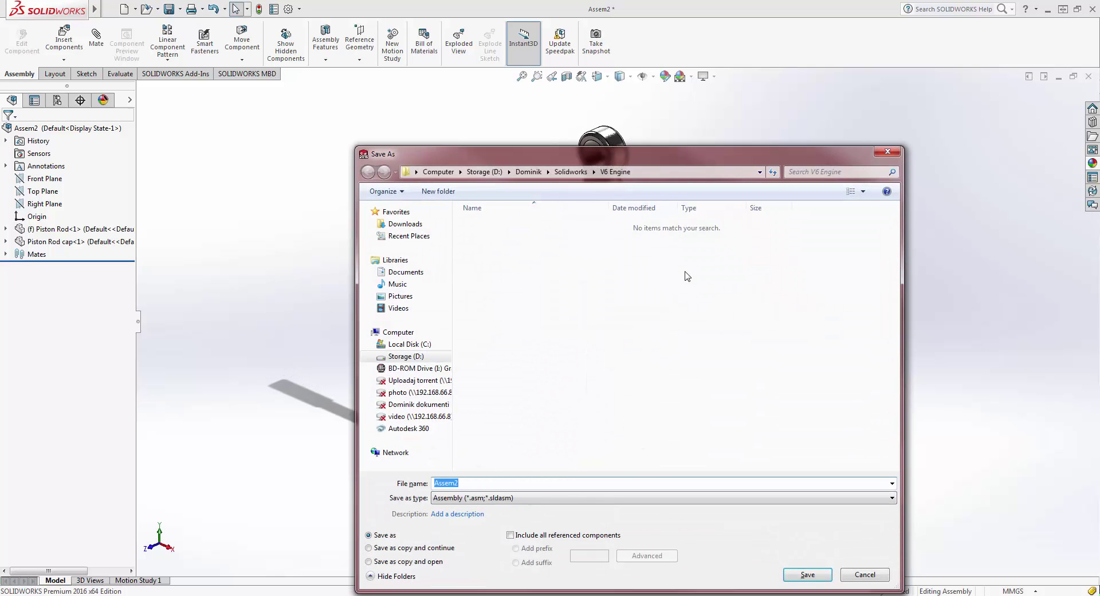
pyautogui.click(885, 153)
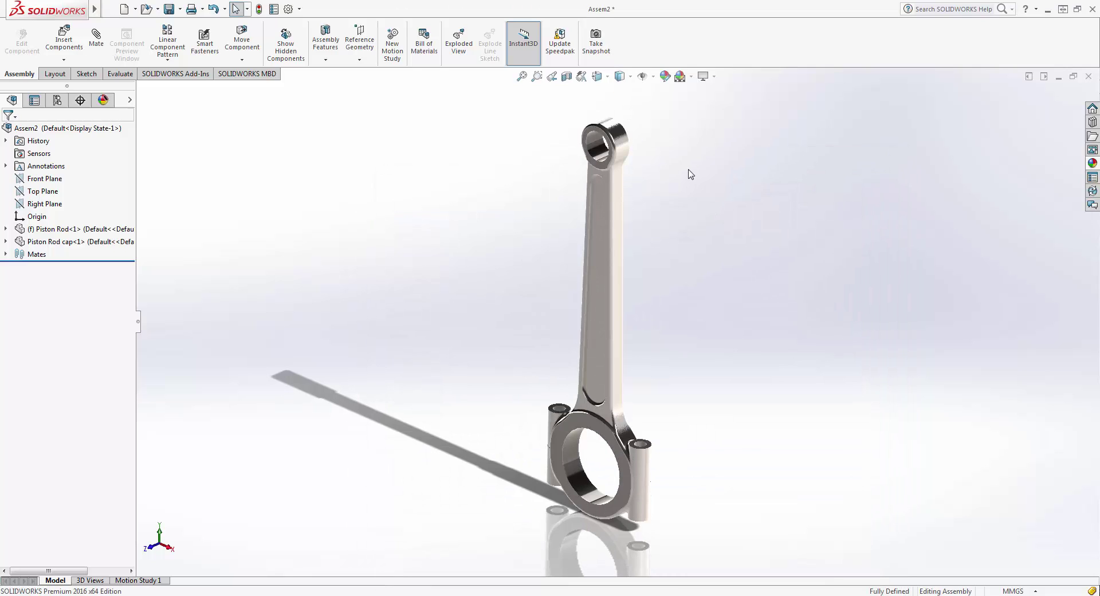
pyautogui.moveTo(692, 183); pyautogui.dragTo(689, 192, button='middle')
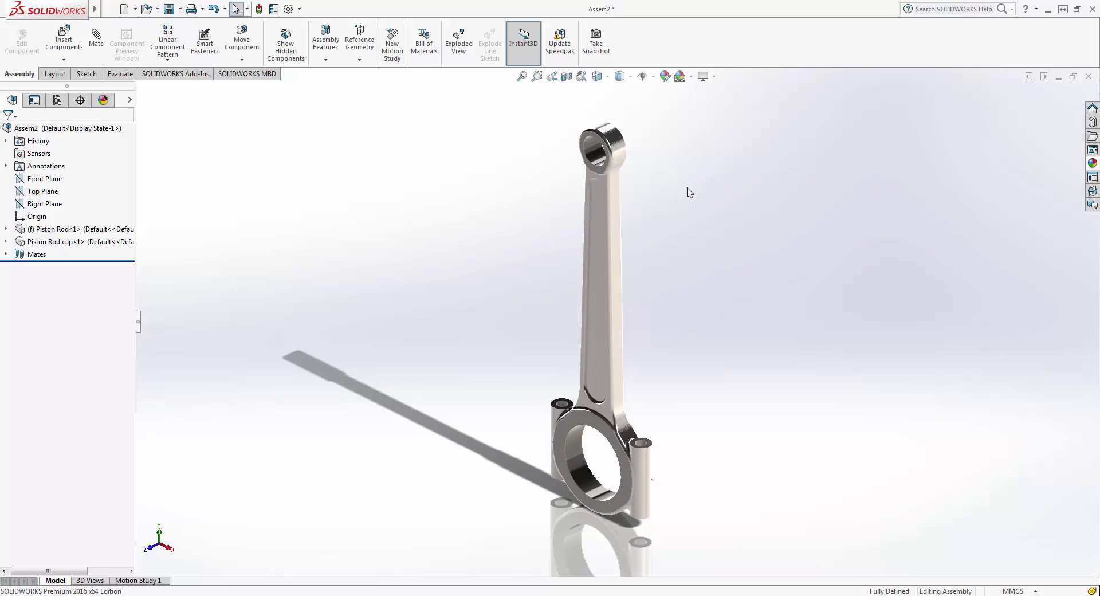